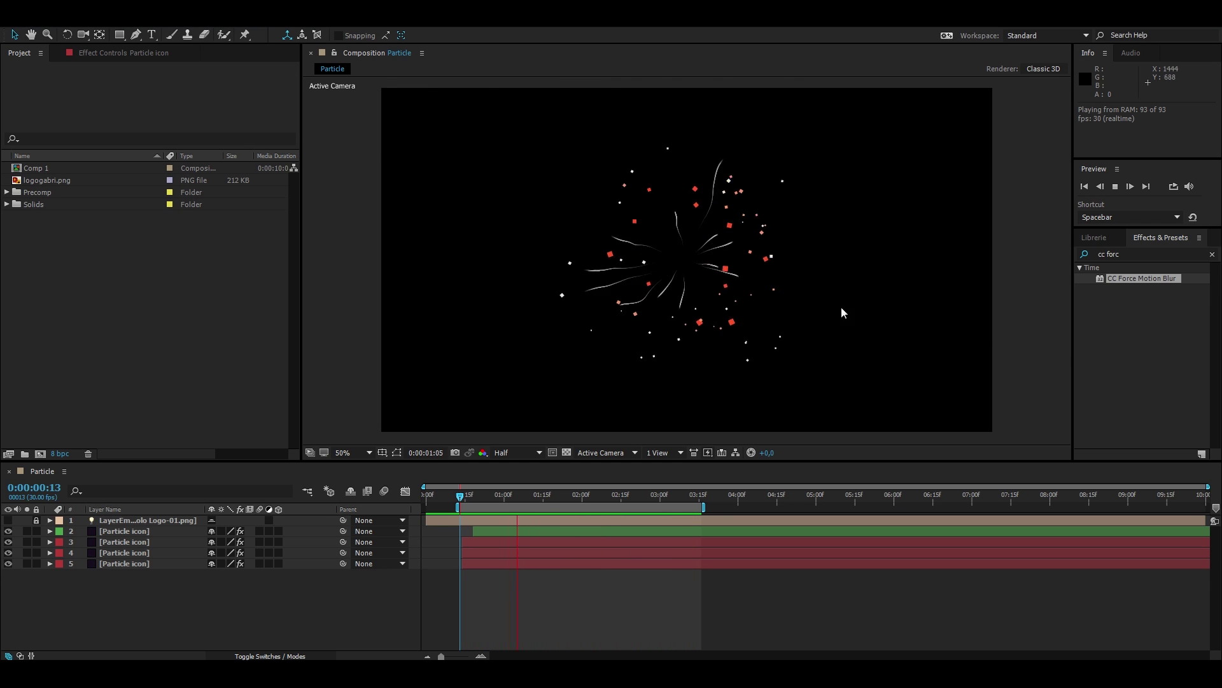
Stop the particle preview and create a new 1920 x 1080 composition at 30 fps, lasting 10 seconds.
{"action": "left_click", "coordinate": [561, 625]}
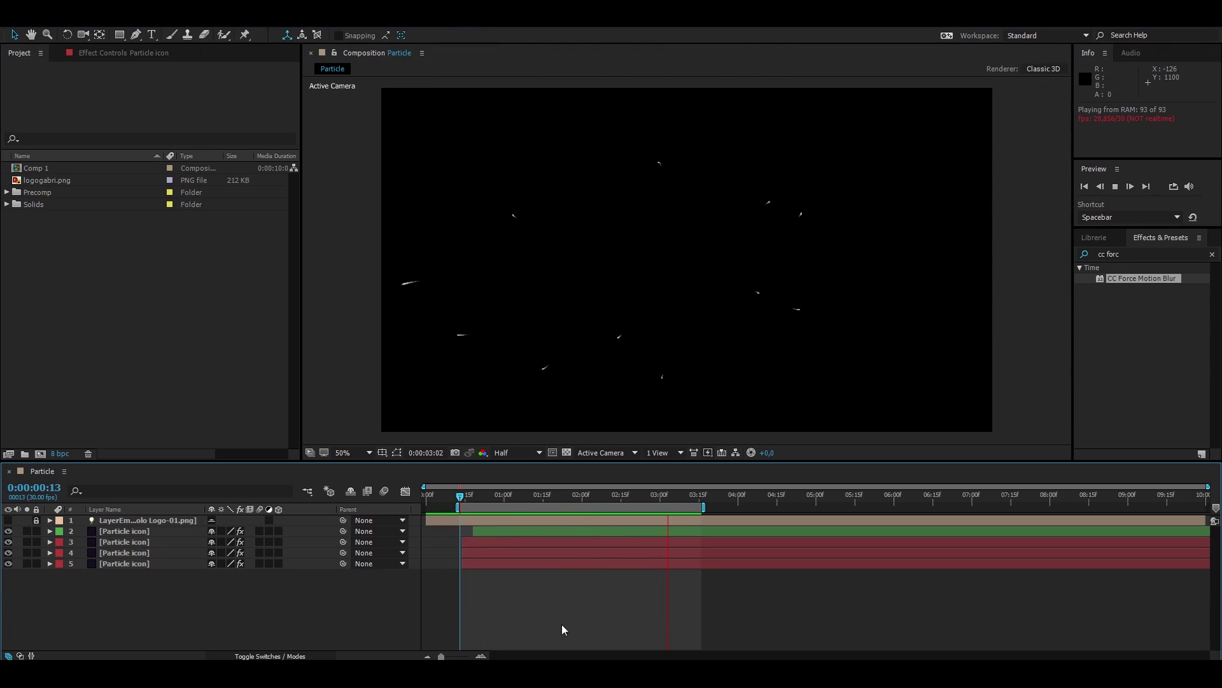
{"action": "left_click", "coordinate": [514, 603]}
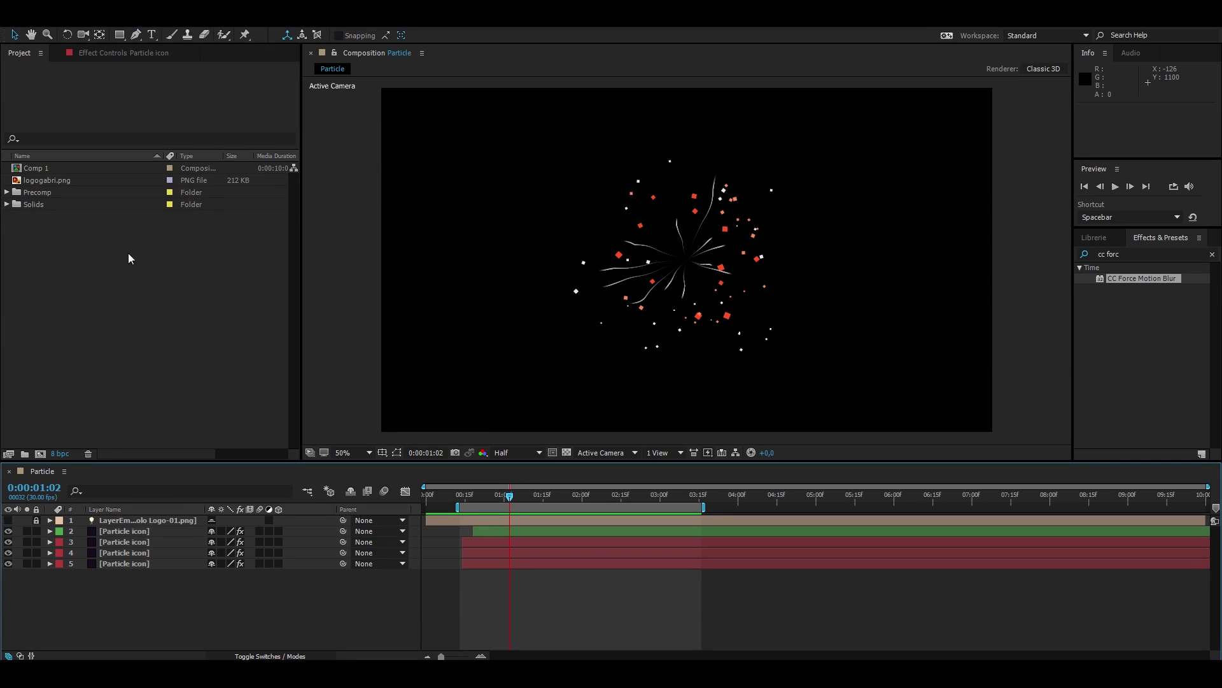
{"action": "left_click", "coordinate": [137, 63]}
{"action": "left_click", "coordinate": [71, 30]}
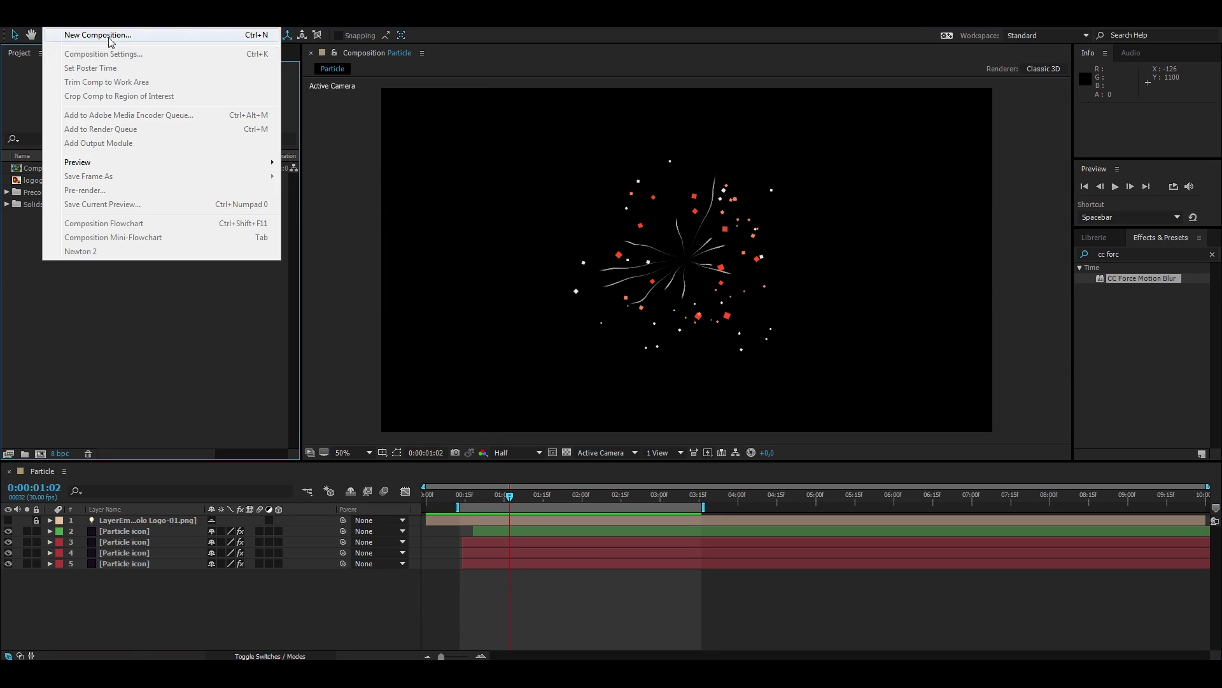
{"action": "left_click", "coordinate": [70, 33]}
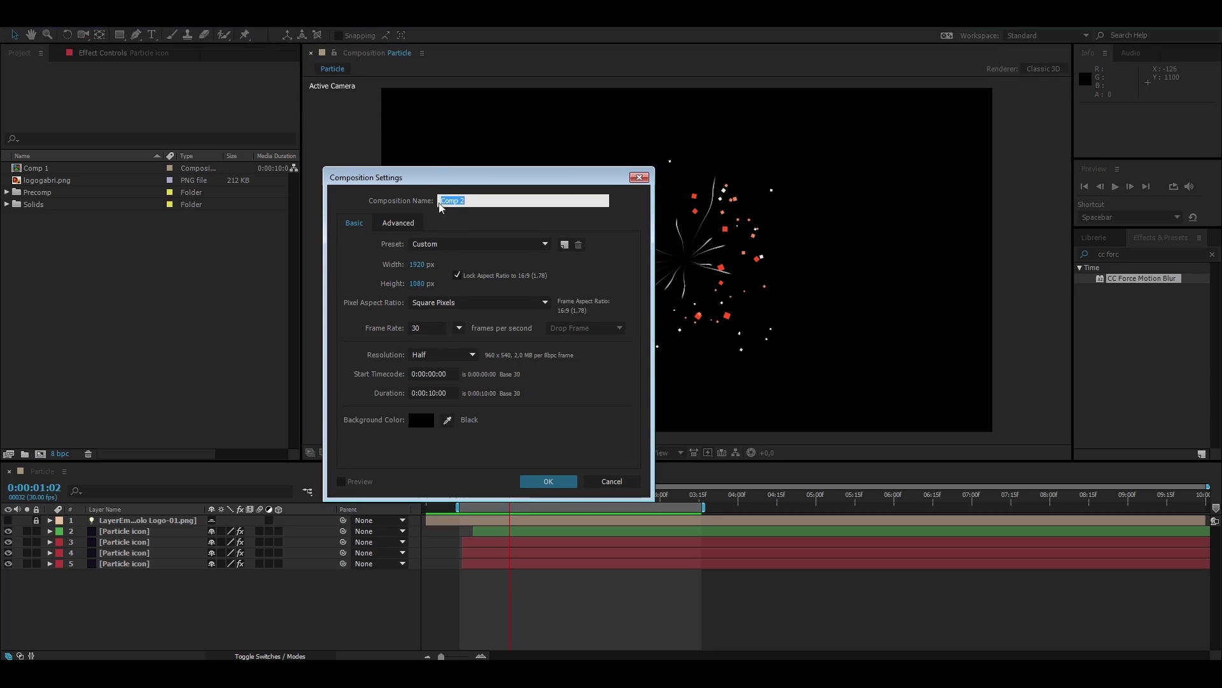
{"action": "left_click", "coordinate": [534, 465]}
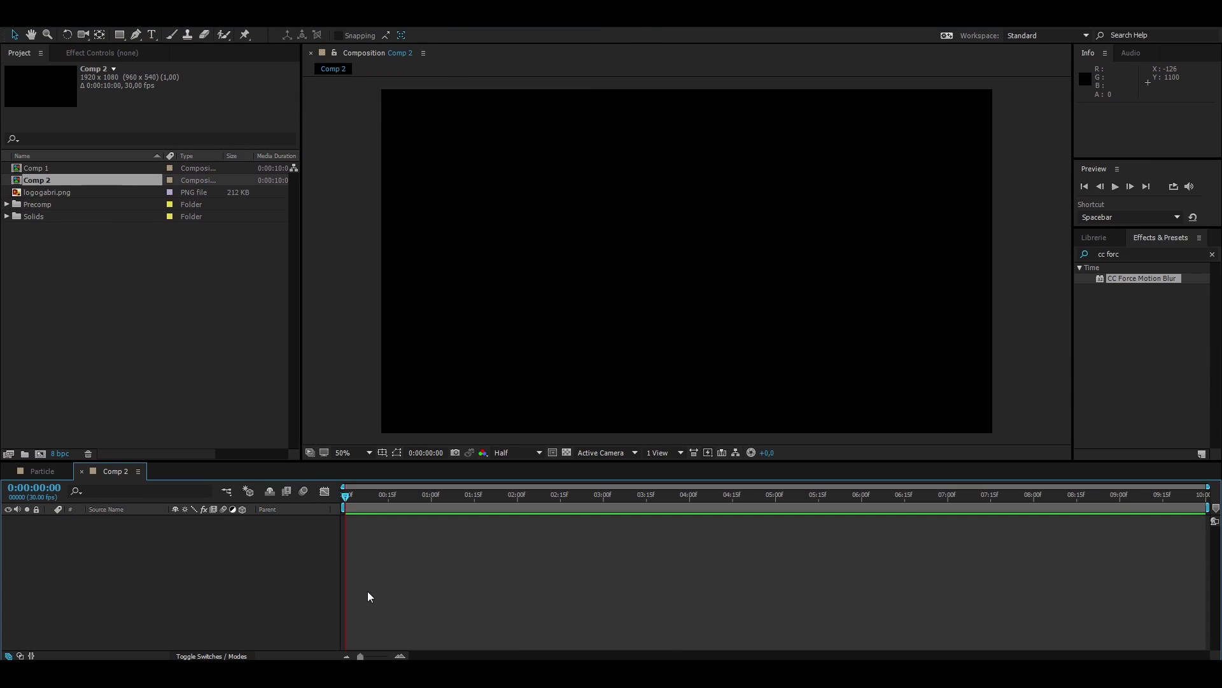
Add a full-size 1920 x 1080 solid layer named Particular to the new composition.
{"action": "right_click", "coordinate": [198, 557]}
{"action": "mouse_move", "coordinate": [287, 434]}
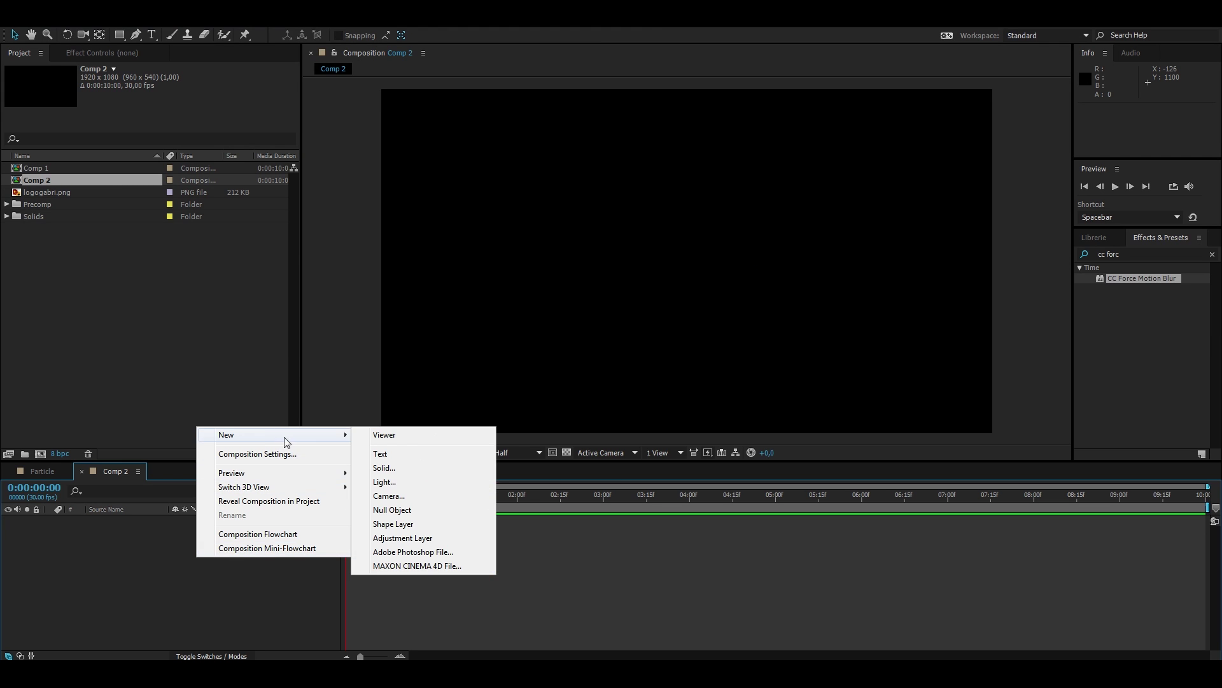
{"action": "left_click", "coordinate": [436, 465]}
{"action": "type", "text": "Pa"}
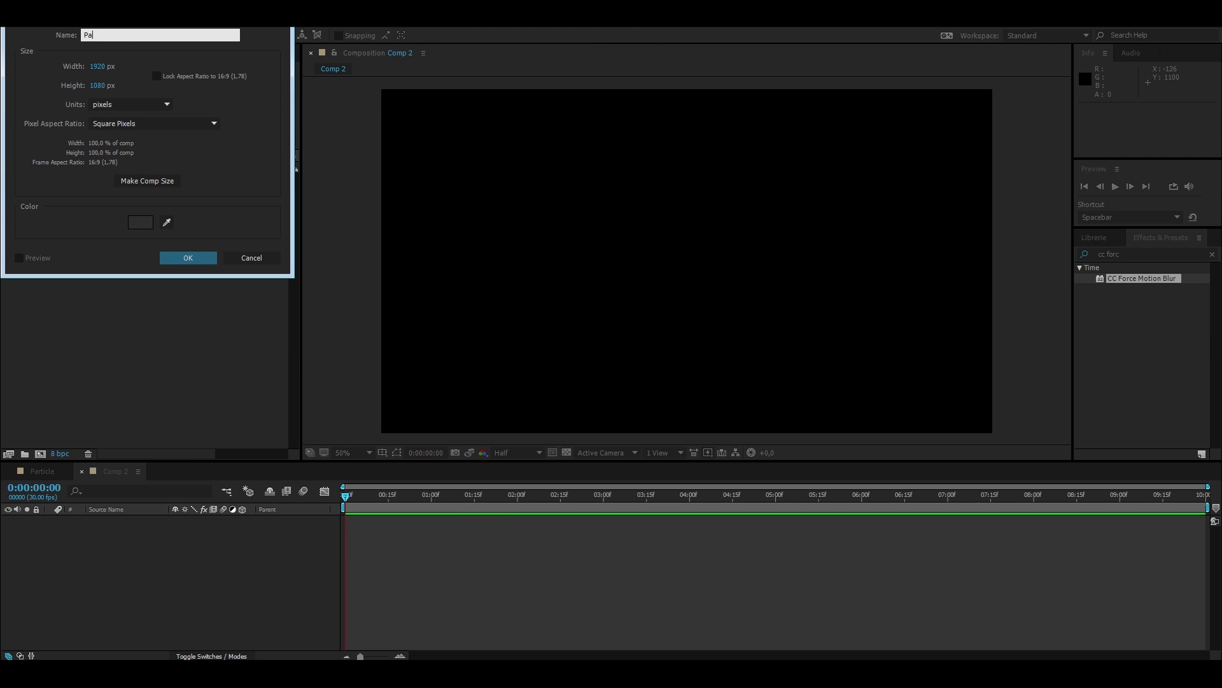
{"action": "type", "text": "rticular"}
{"action": "key", "text": "Return"}
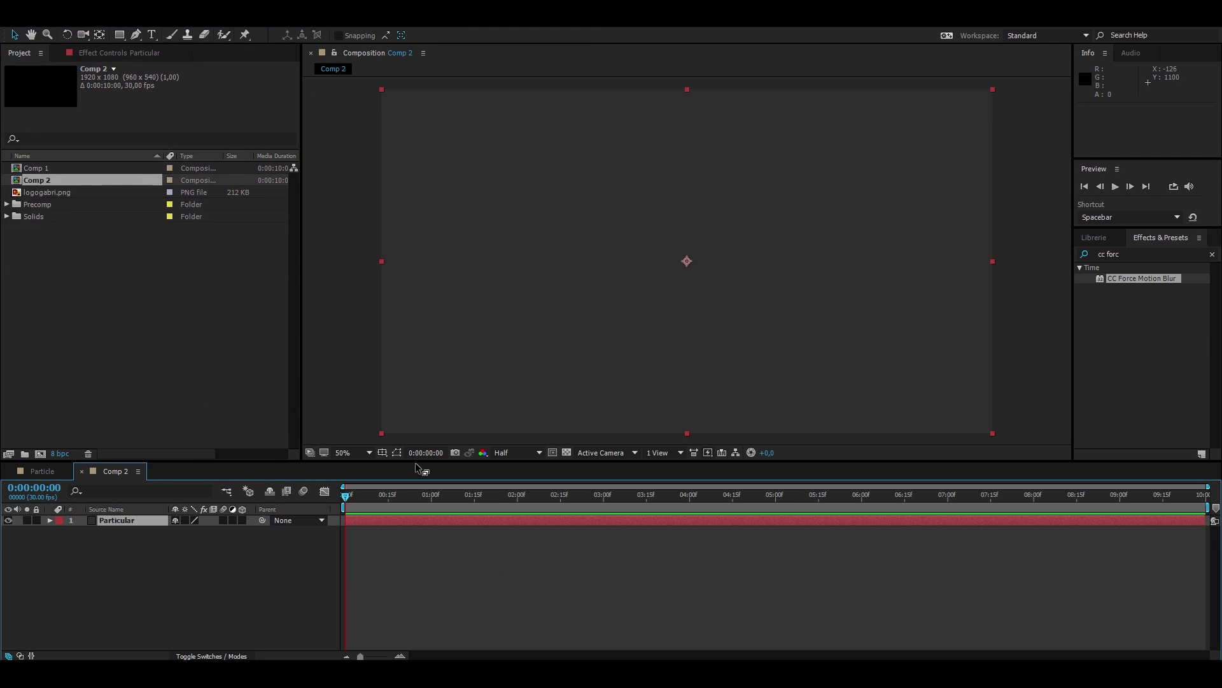
Find the Trapcode Particular effect, apply it to the Particular solid, and scrub through the emission.
{"action": "left_click", "coordinate": [102, 610]}
{"action": "left_click", "coordinate": [1126, 254]}
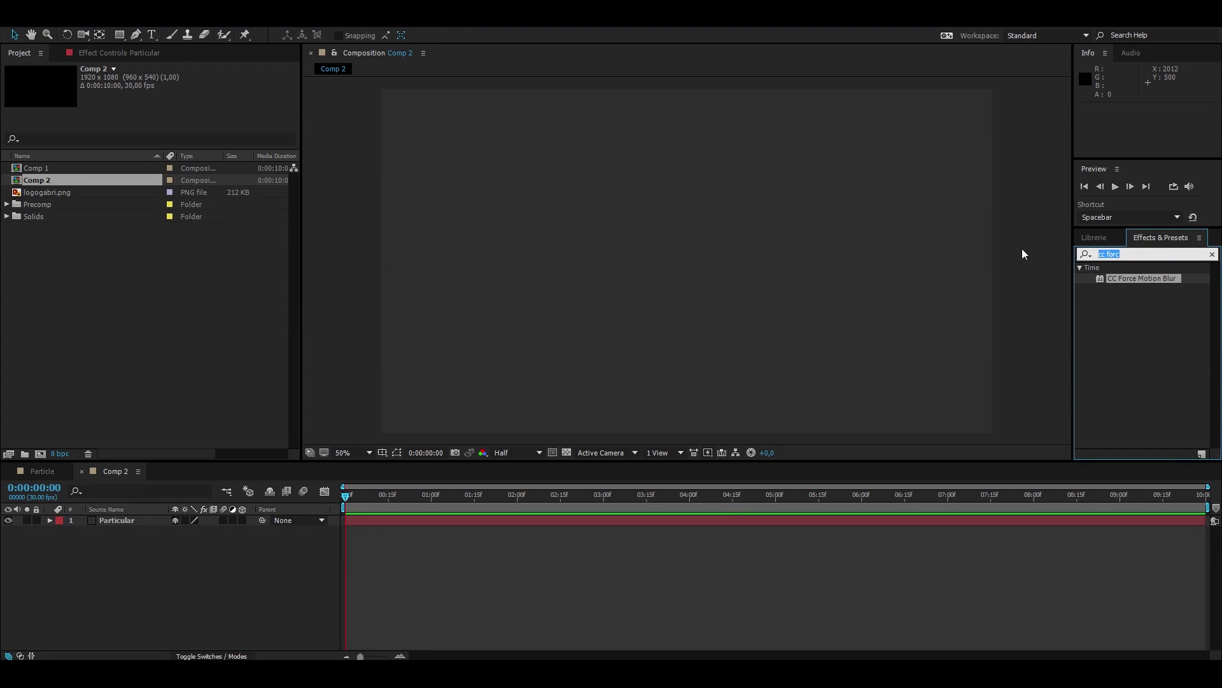
{"action": "type", "text": "particular"}
{"action": "left_click_drag", "start_coordinate": [1126, 323], "coordinate": [124, 522]}
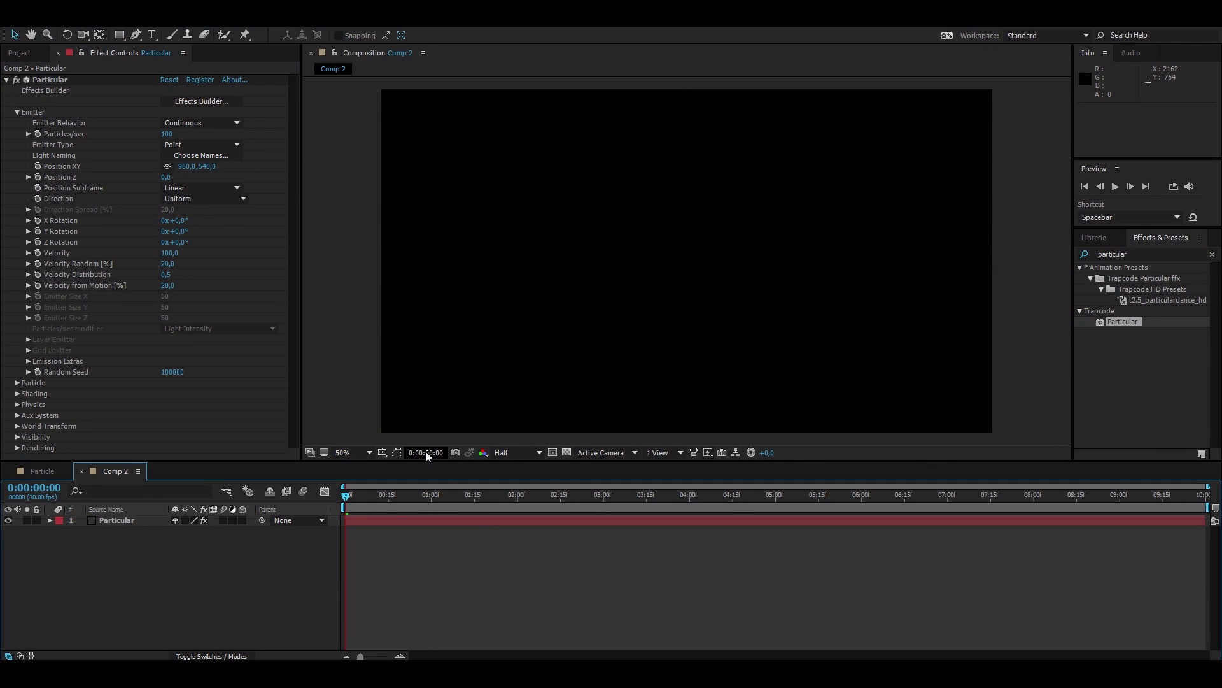
{"action": "left_click_drag", "start_coordinate": [363, 495], "coordinate": [430, 562]}
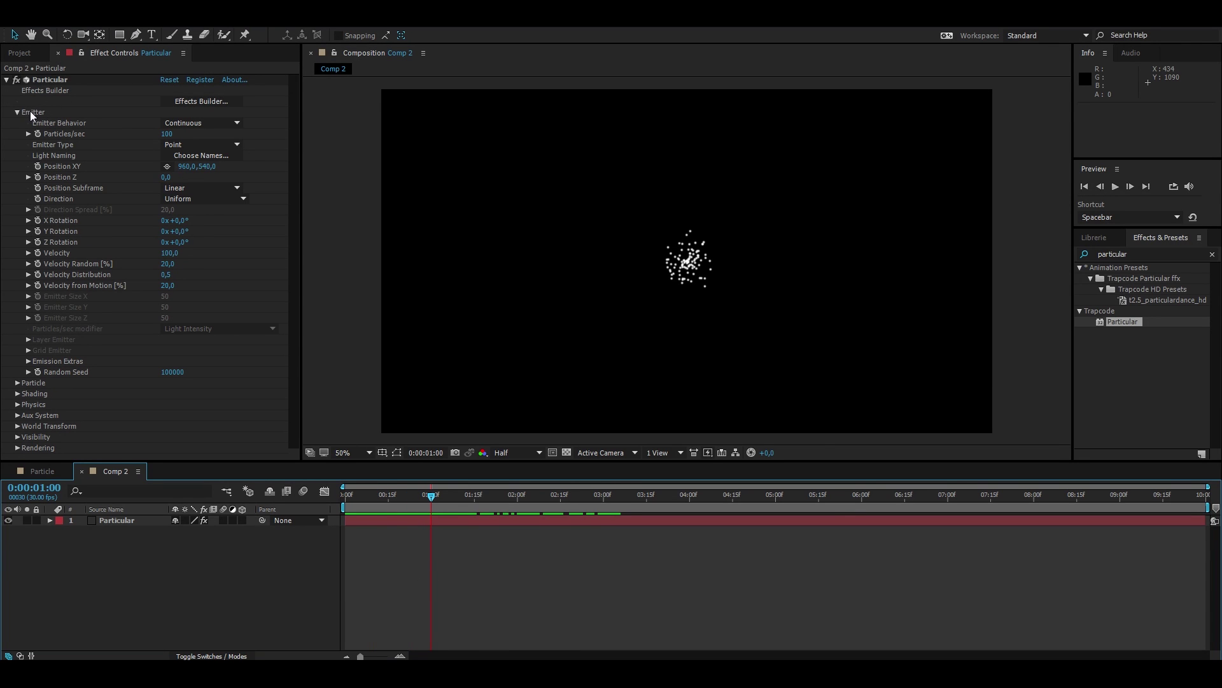
Change the Emitter Behavior to Explode and preview the burst from the first frame.
{"action": "left_click", "coordinate": [196, 123]}
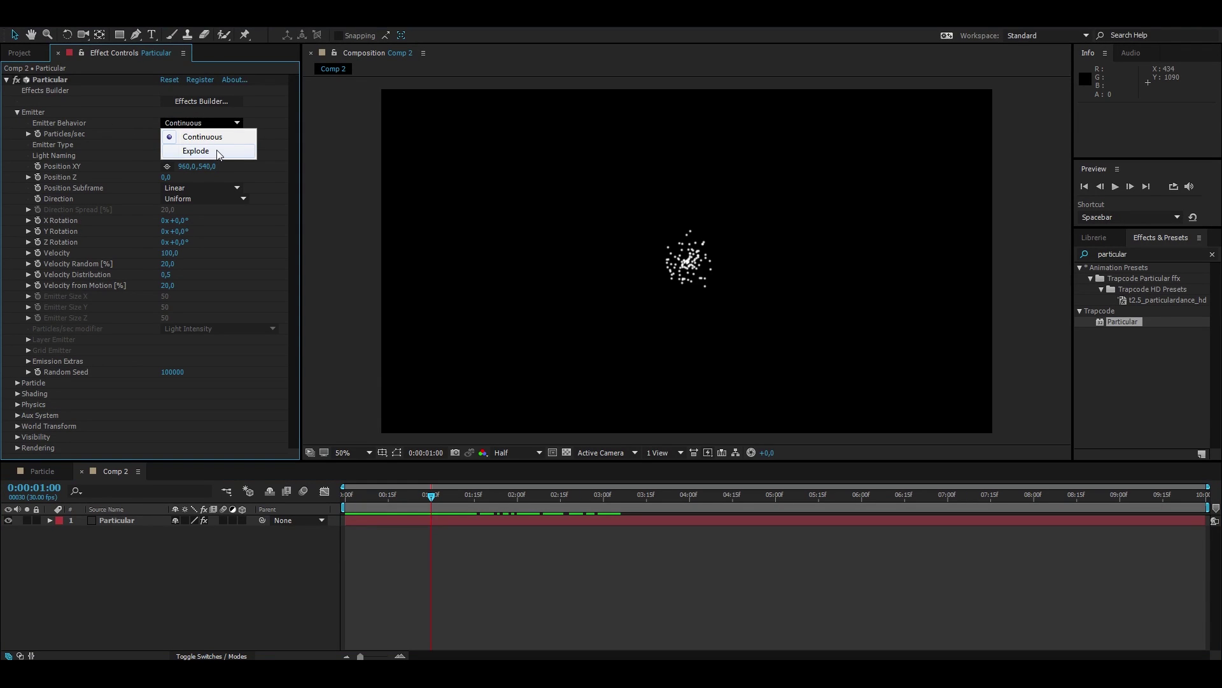
{"action": "left_click", "coordinate": [218, 153]}
{"action": "left_click", "coordinate": [427, 496]}
{"action": "left_click", "coordinate": [343, 498]}
{"action": "key", "text": "space"}
{"action": "left_click", "coordinate": [397, 497]}
Set the emitter's Particles/sec to 500 and play the animation from the start.
{"action": "left_click", "coordinate": [168, 134]}
{"action": "type", "text": "50"}
{"action": "key", "text": "Return"}
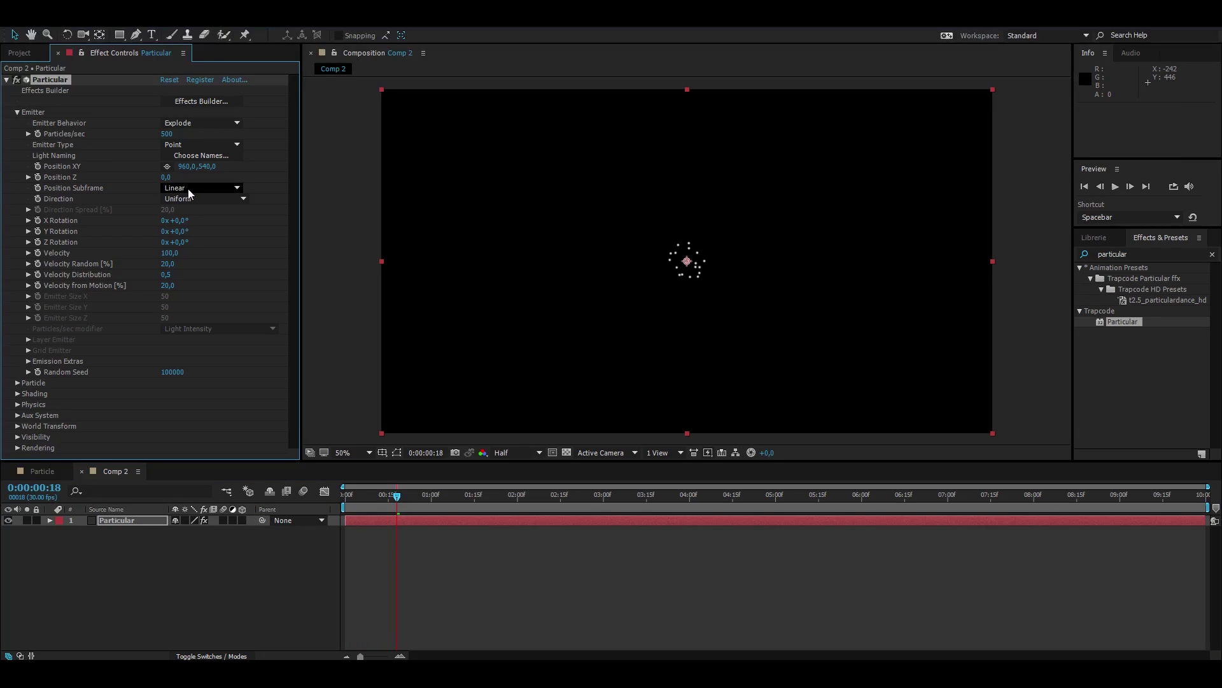
{"action": "left_click", "coordinate": [638, 560]}
{"action": "key", "text": "Home"}
{"action": "key", "text": "space"}
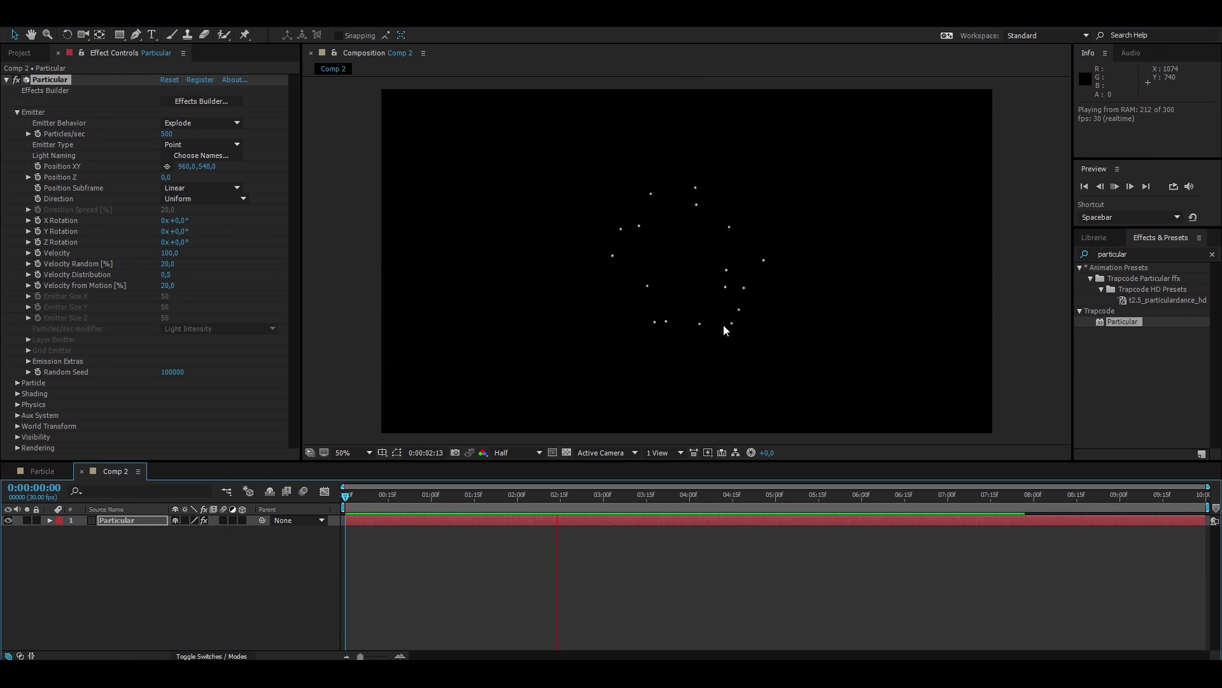
End the composition's work area at 0:00:03:00 and move the current time to 0:00:01:14.
{"action": "left_click", "coordinate": [428, 502]}
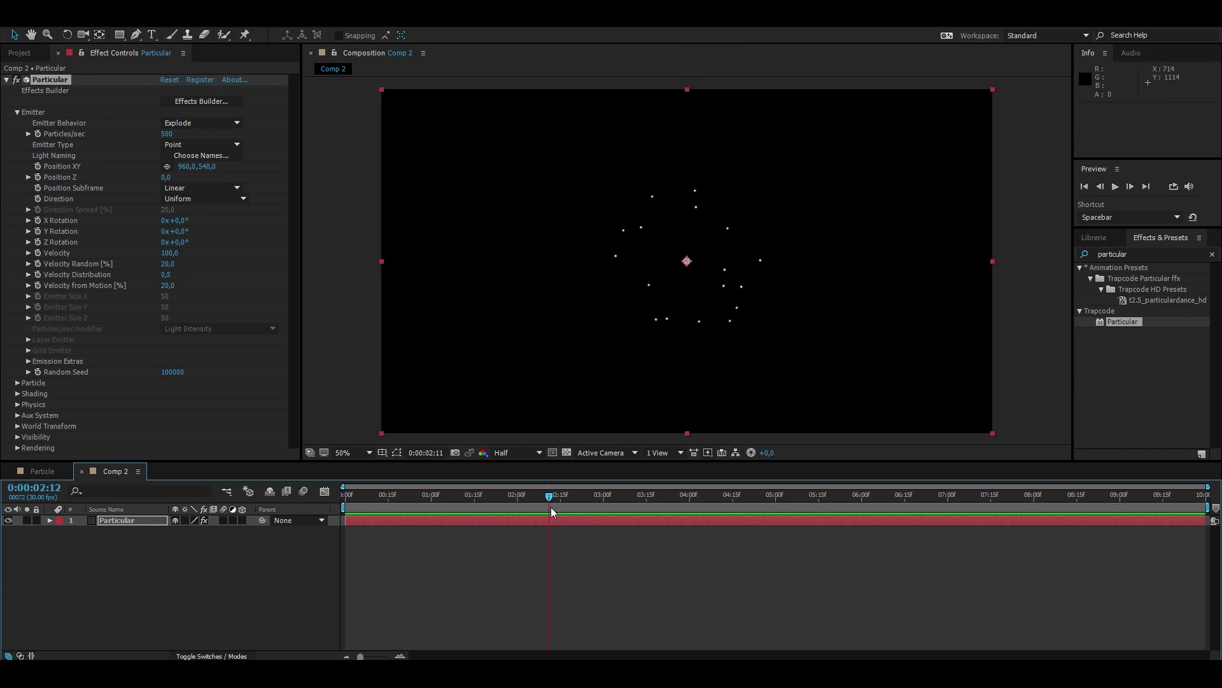
{"action": "key", "text": "n"}
{"action": "left_click_drag", "start_coordinate": [604, 510], "coordinate": [472, 510]}
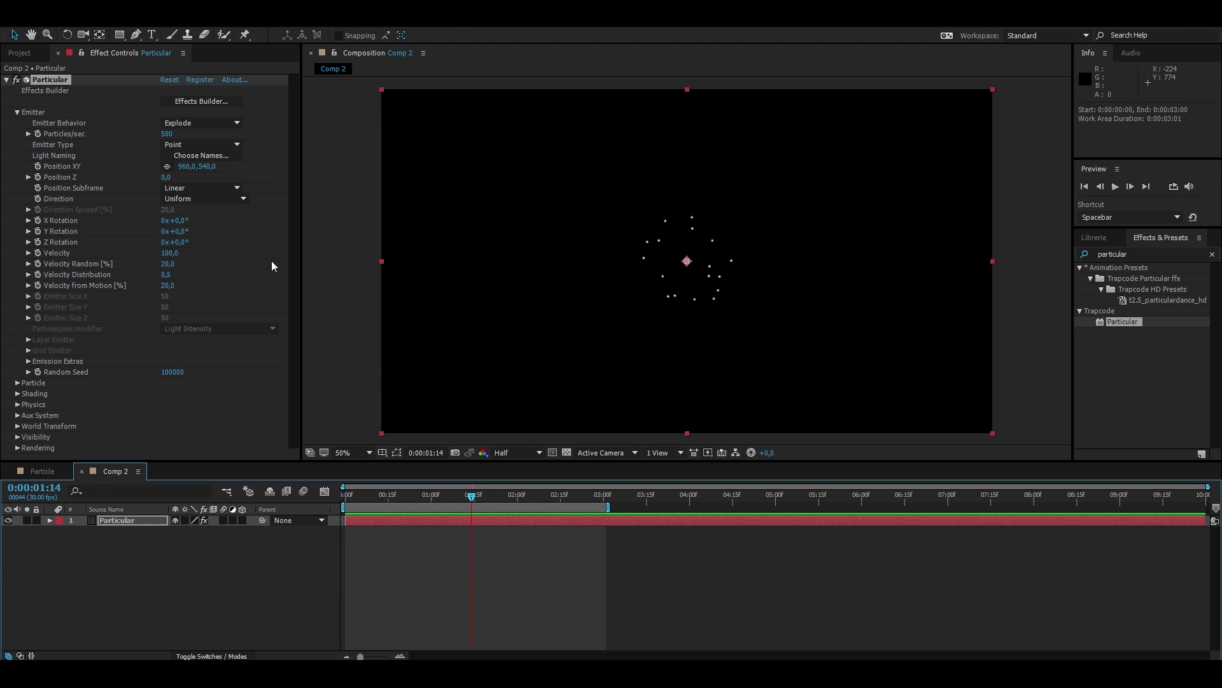
{"action": "key", "text": "period"}
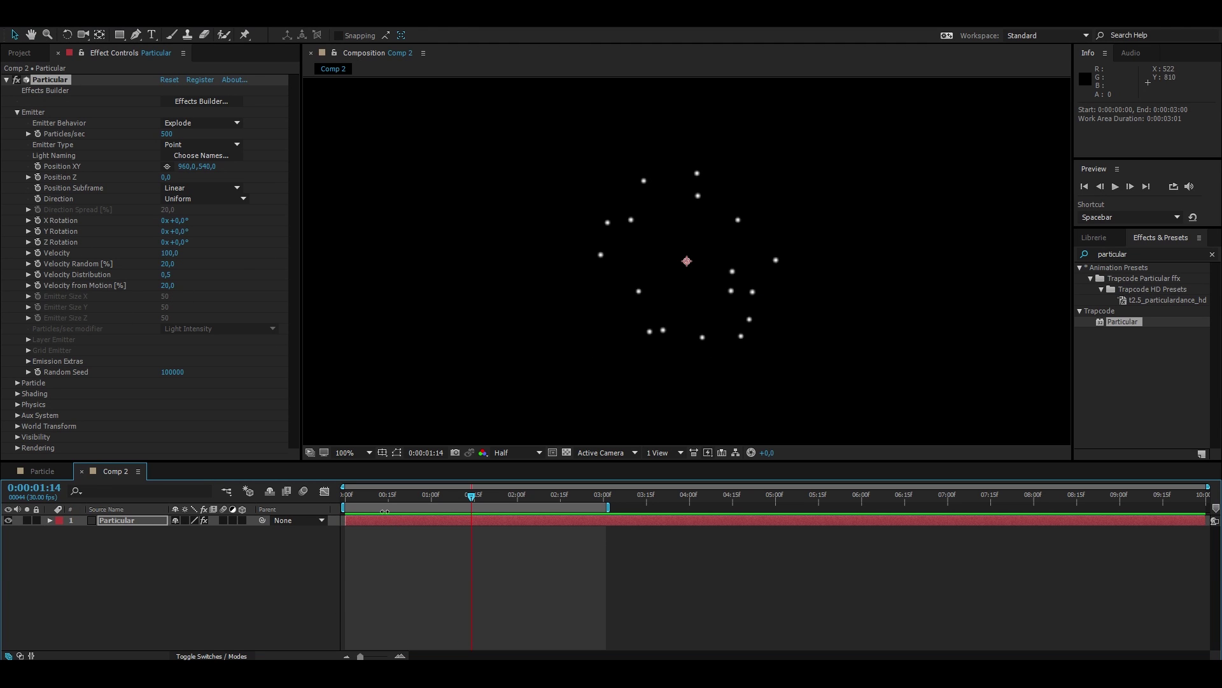
Set the emitter's Velocity to 250 and preview the faster explosion from the first frame.
{"action": "left_click_drag", "start_coordinate": [174, 254], "coordinate": [195, 254]}
{"action": "left_click", "coordinate": [171, 253]}
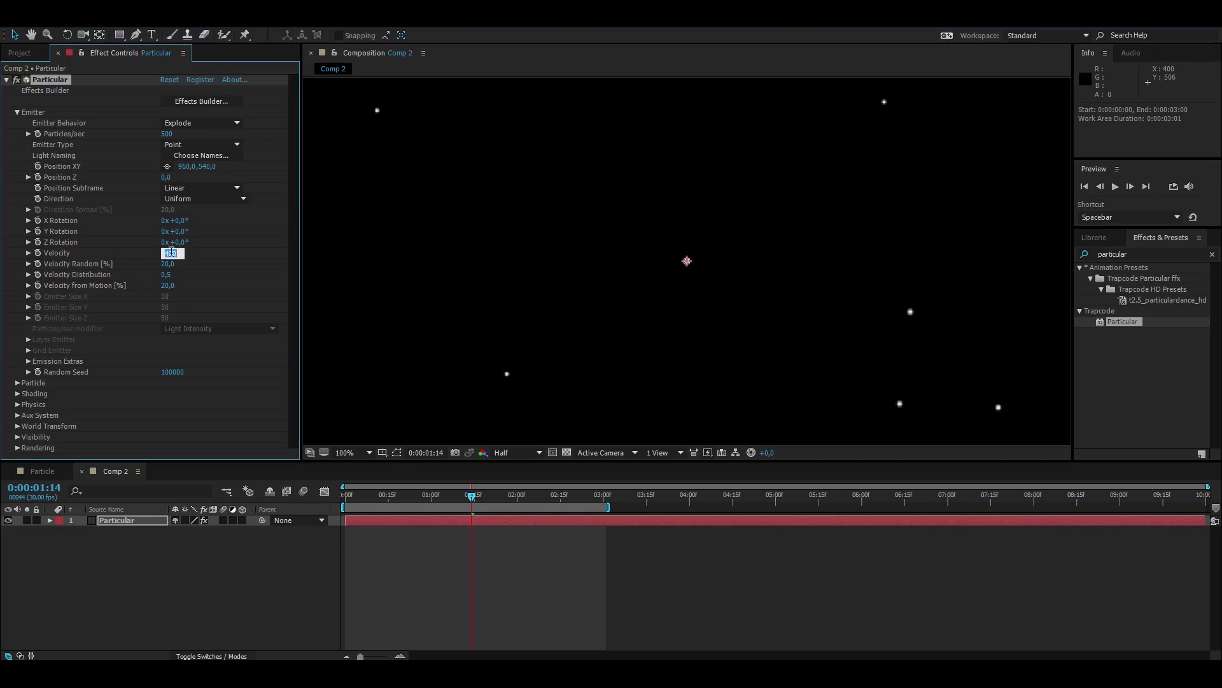
{"action": "key", "text": "Return"}
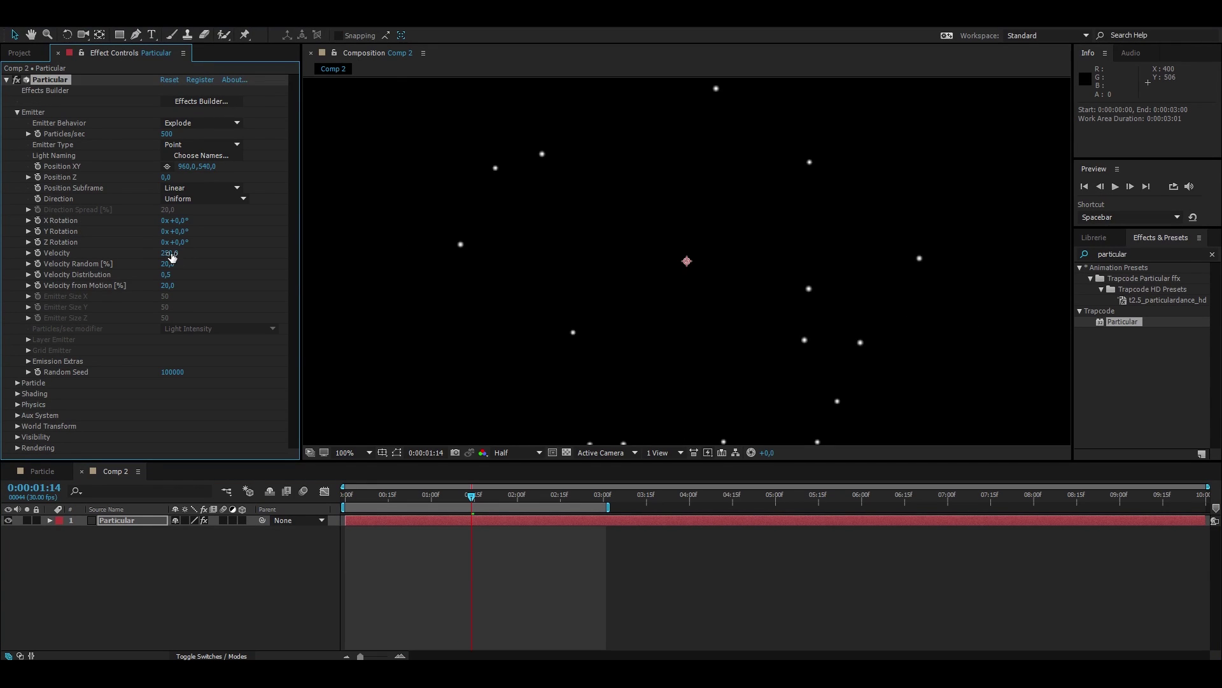
{"action": "scroll", "coordinate": [633, 282], "scroll_direction": "down", "scroll_amount": 1}
{"action": "left_click_drag", "start_coordinate": [473, 496], "coordinate": [426, 495]}
{"action": "key", "text": "space"}
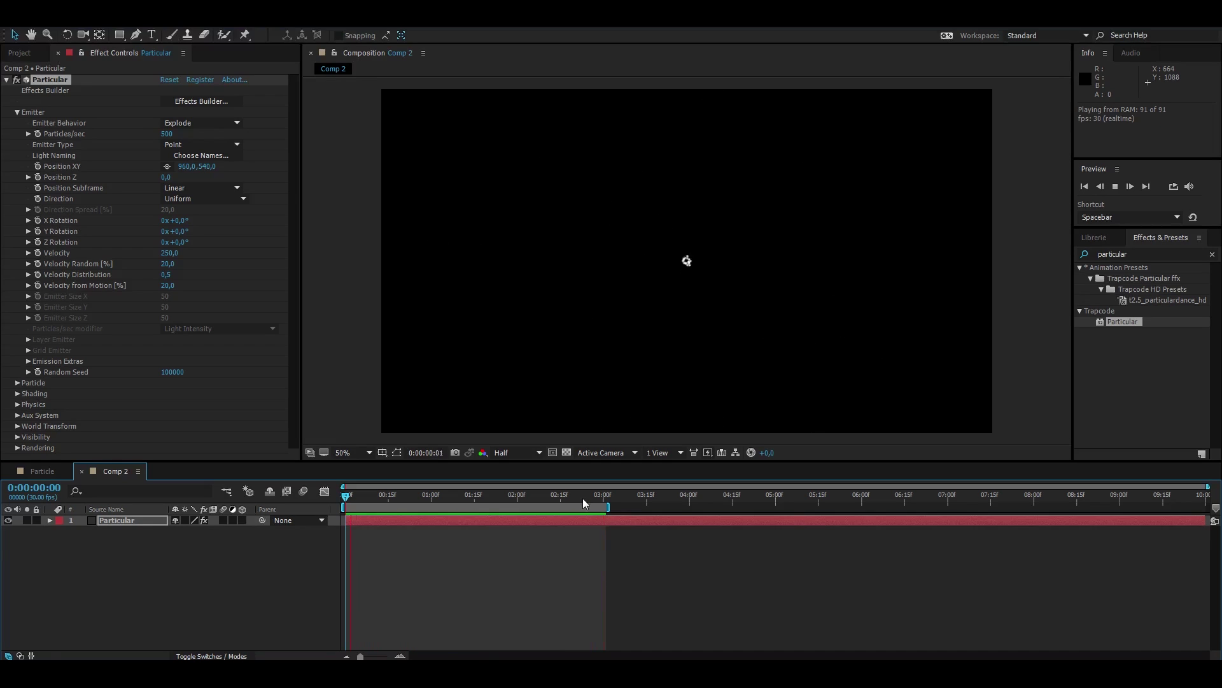
{"action": "key", "text": "space"}
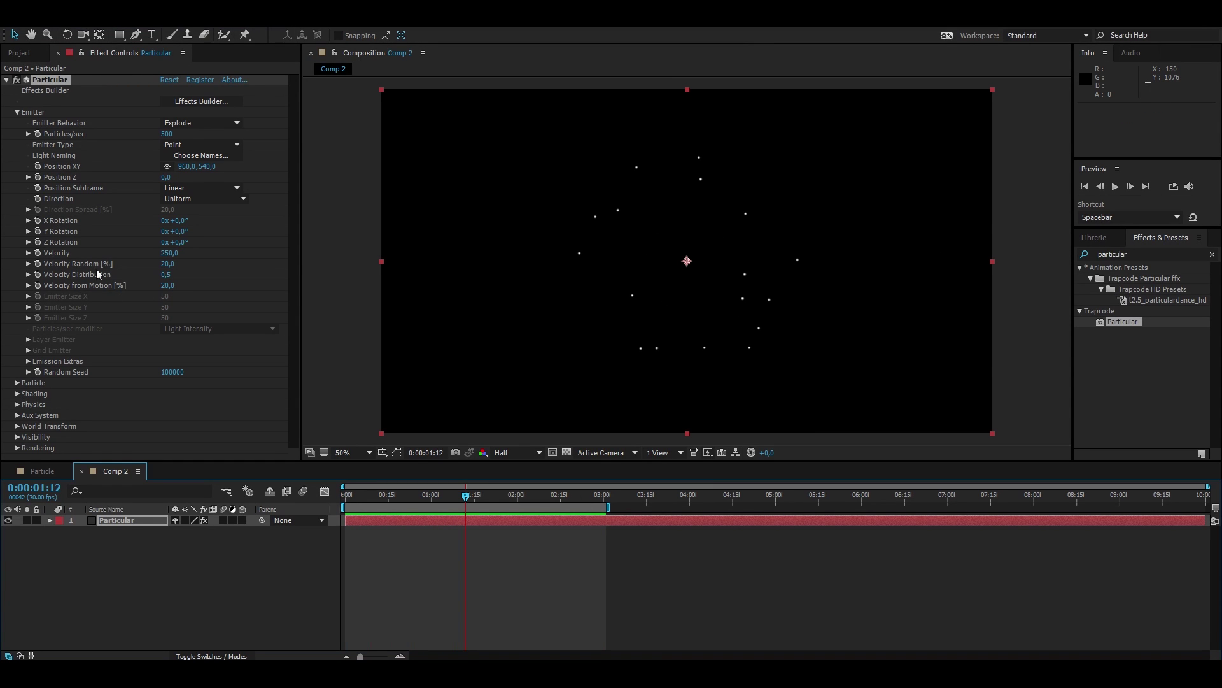
Set the emitter's Velocity Random to 40% and scrub through the burst.
{"action": "left_click", "coordinate": [167, 264]}
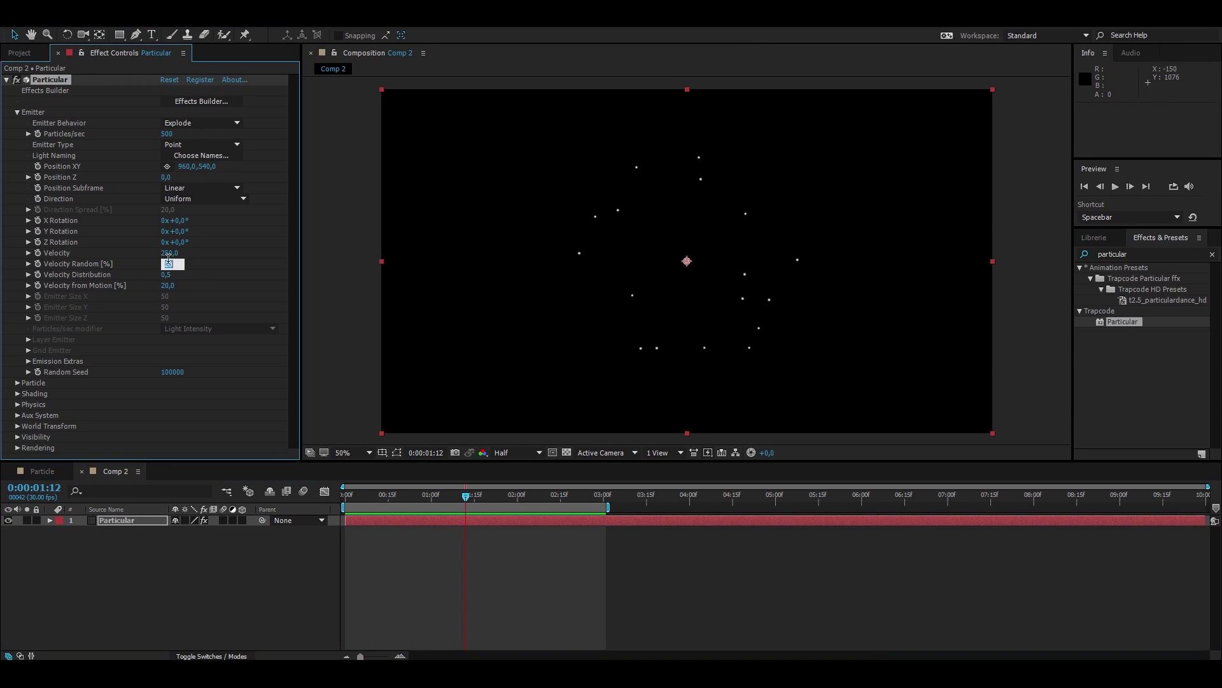
{"action": "key", "text": "Return"}
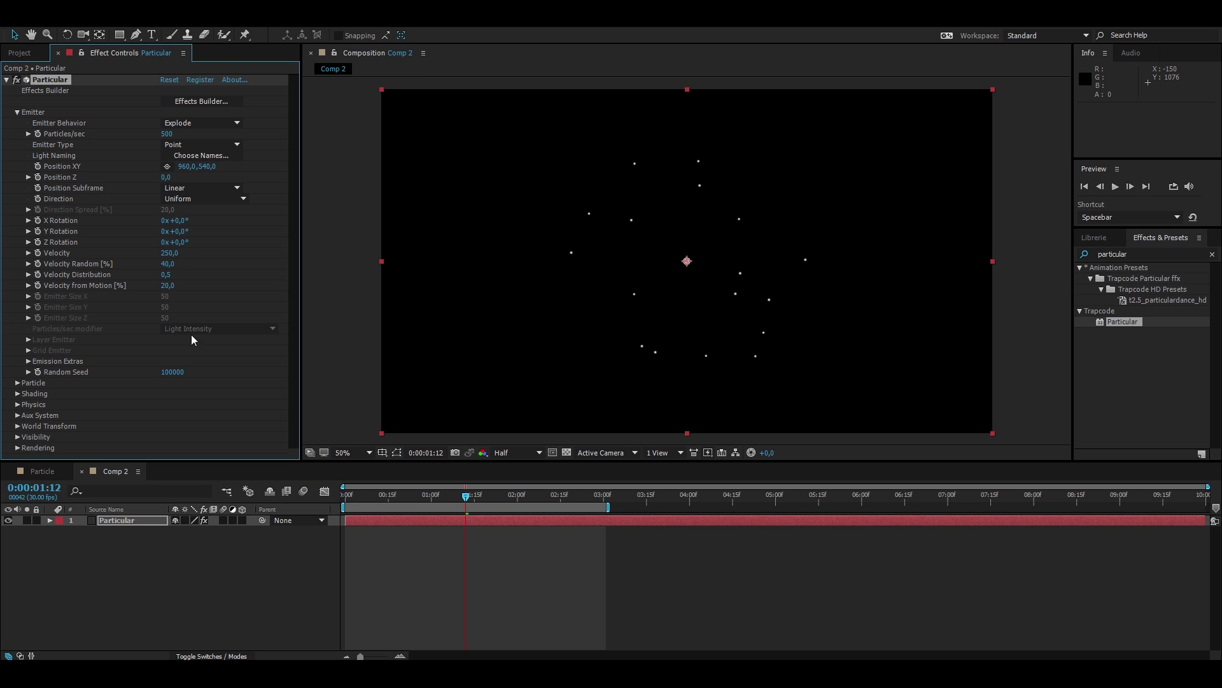
{"action": "left_click_drag", "start_coordinate": [482, 505], "coordinate": [451, 519]}
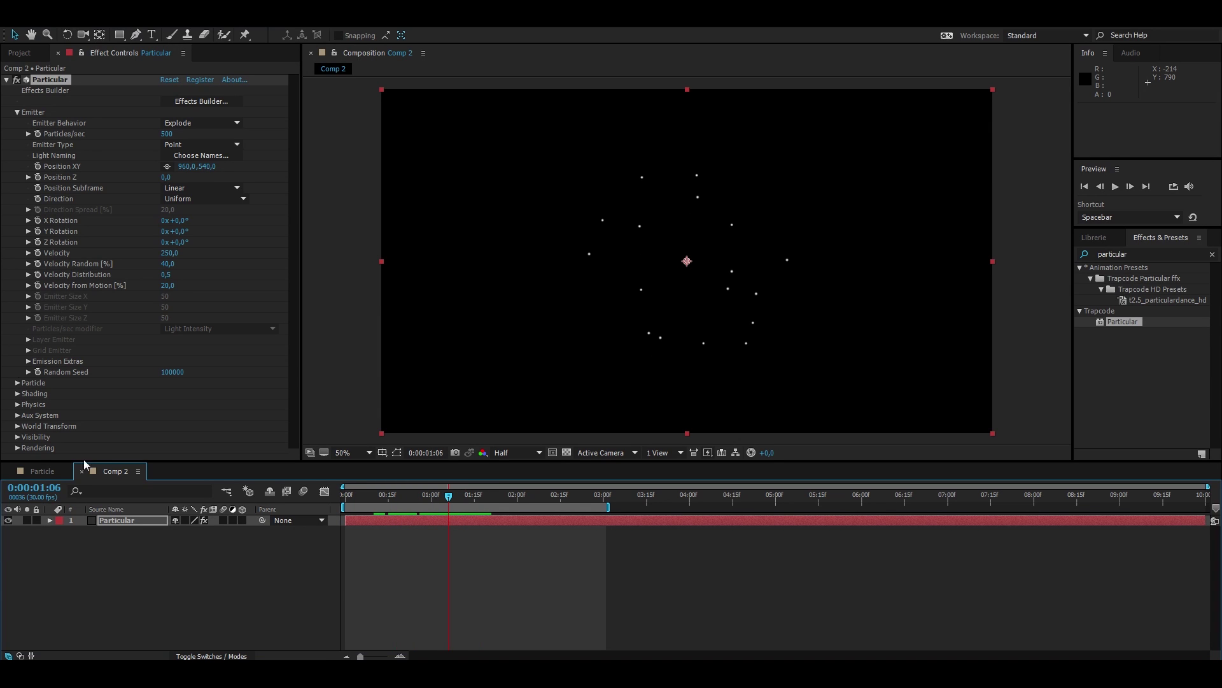
In the Particle settings, set Life to 1.5 seconds and scrub to check when the particles die.
{"action": "left_click", "coordinate": [17, 113]}
{"action": "left_click", "coordinate": [17, 124]}
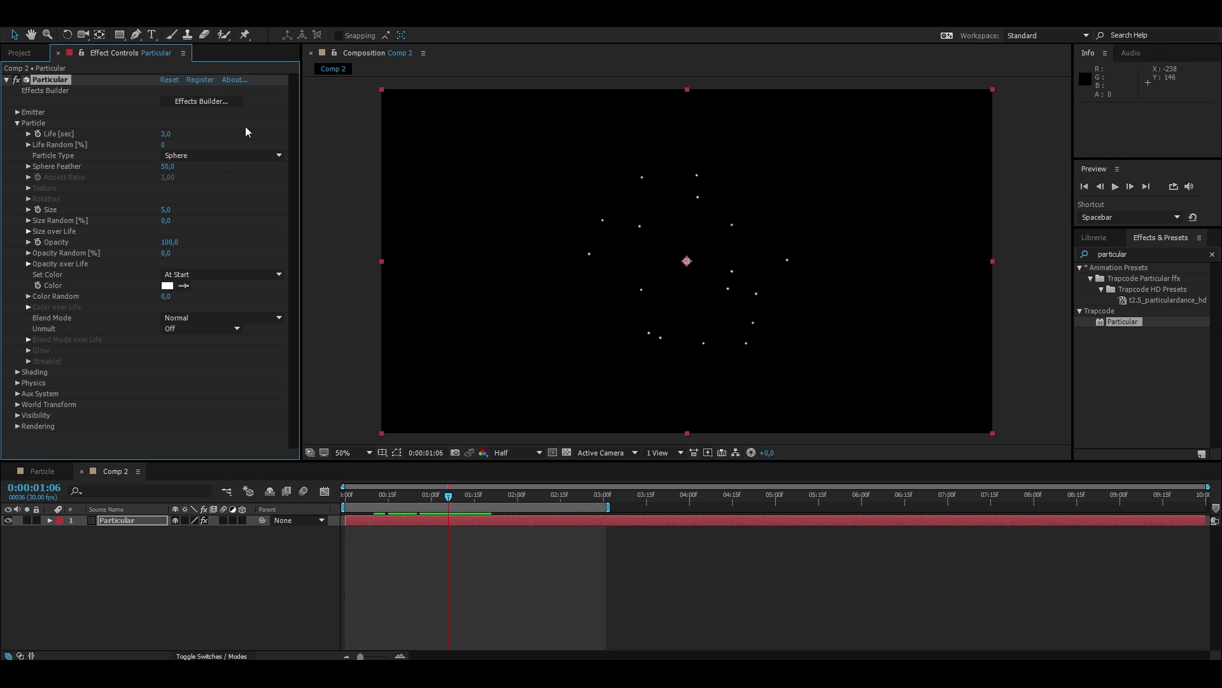
{"action": "left_click", "coordinate": [166, 134]}
{"action": "type", "text": "1"}
{"action": "key", "text": "Return"}
{"action": "left_click", "coordinate": [168, 135]}
{"action": "type", "text": "1,5"}
{"action": "key", "text": "Return"}
{"action": "left_click_drag", "start_coordinate": [449, 496], "coordinate": [469, 517]}
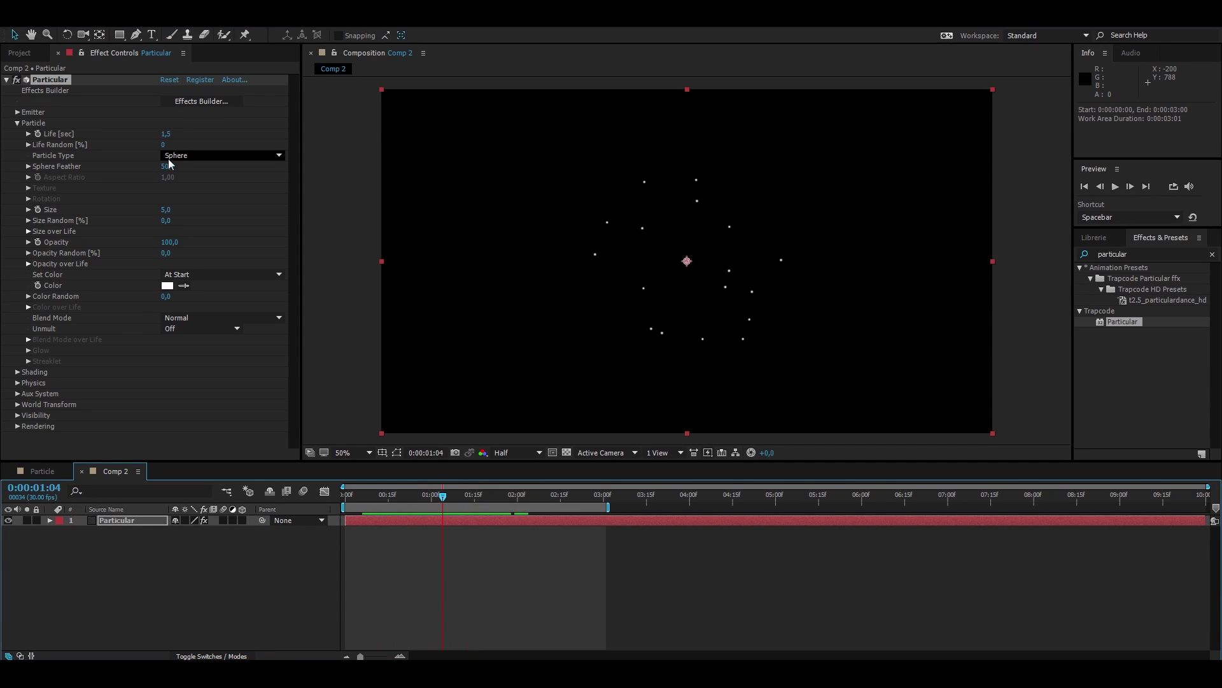
Change the Particle Type to Square and inspect the particles up close.
{"action": "left_click", "coordinate": [237, 156]}
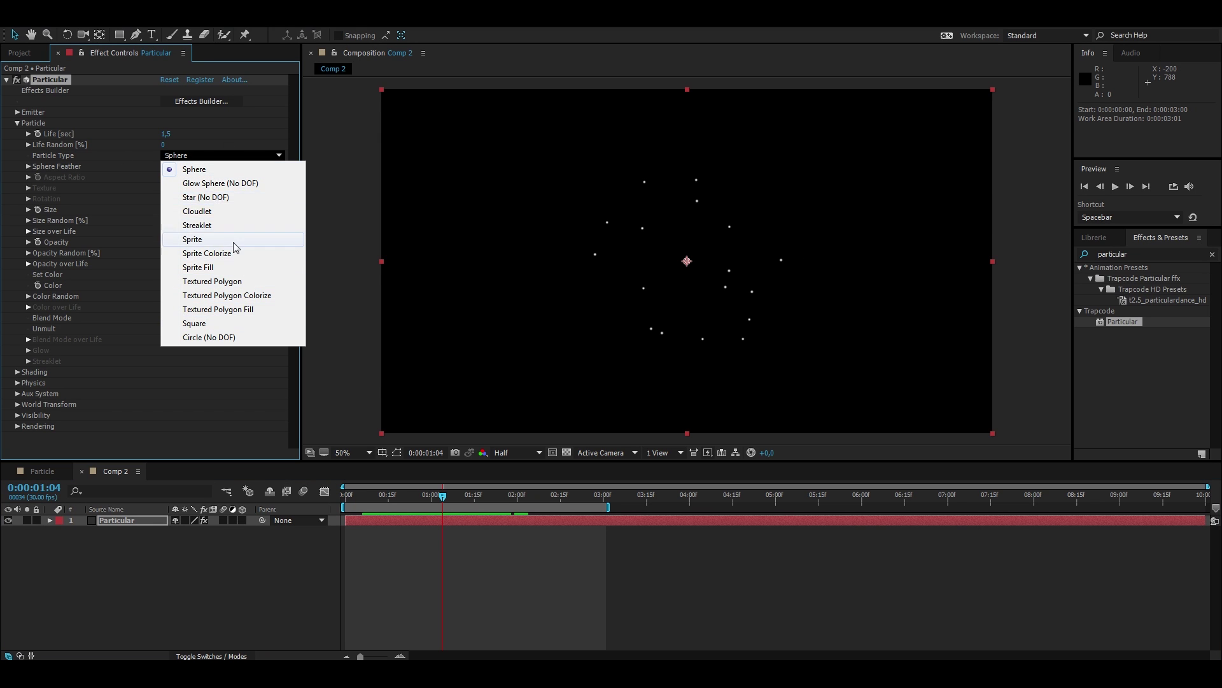
{"action": "left_click", "coordinate": [229, 324]}
{"action": "scroll", "coordinate": [720, 303], "scroll_direction": "up", "scroll_amount": 1}
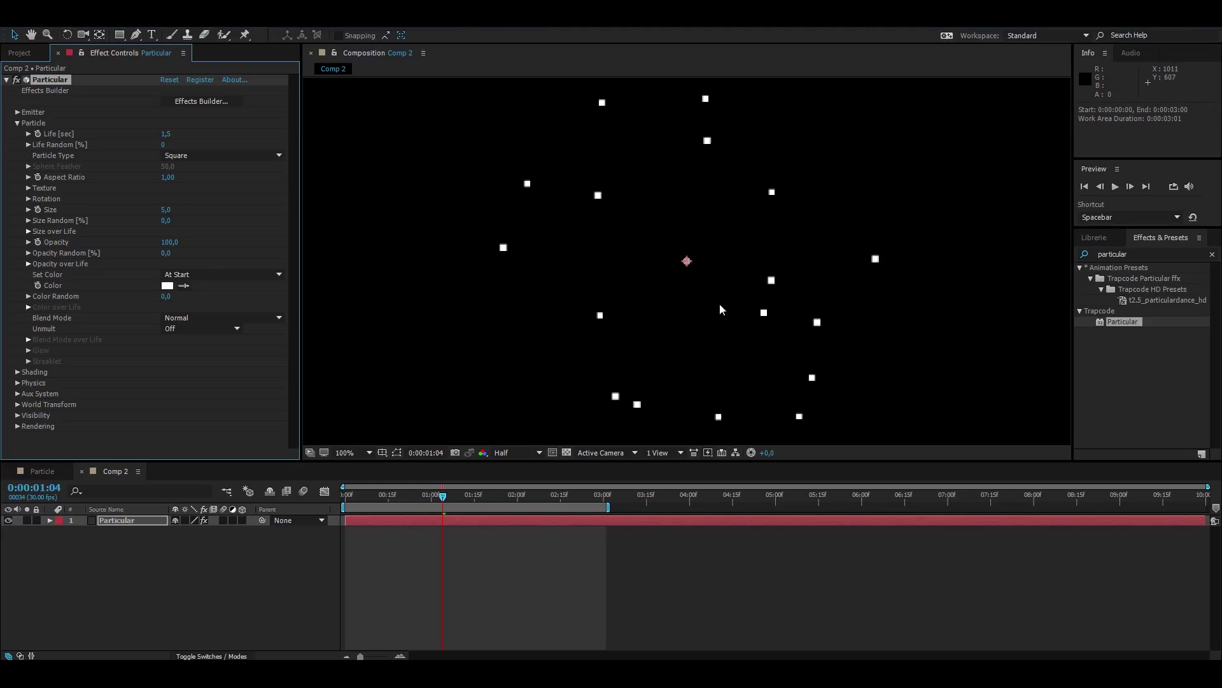
{"action": "scroll", "coordinate": [819, 303], "scroll_direction": "down", "scroll_amount": 1}
{"action": "scroll", "coordinate": [679, 276], "scroll_direction": "up", "scroll_amount": 1}
{"action": "scroll", "coordinate": [727, 330], "scroll_direction": "down", "scroll_amount": 1}
{"action": "left_click_drag", "start_coordinate": [446, 494], "coordinate": [443, 480]}
Set the particle Size to 7 and scrub back to 0:00:00:23.
{"action": "left_click", "coordinate": [164, 209]}
{"action": "type", "text": "6"}
{"action": "key", "text": "Return"}
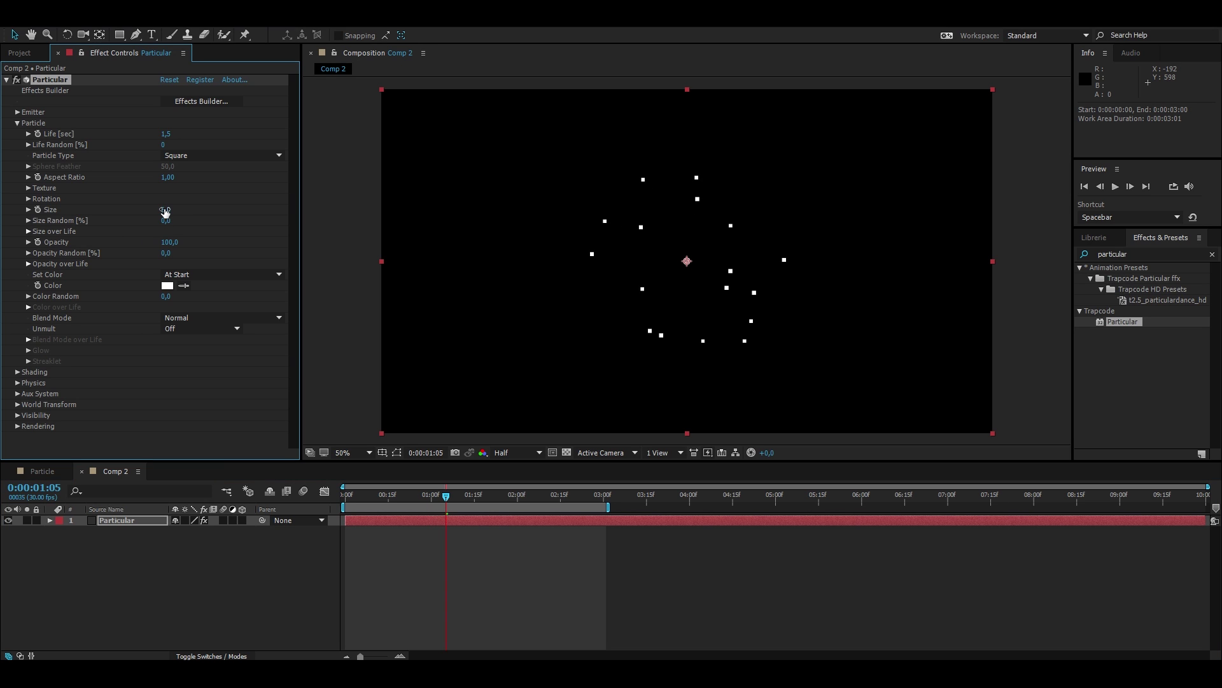
{"action": "left_click", "coordinate": [164, 209]}
{"action": "type", "text": "7"}
{"action": "key", "text": "Return"}
{"action": "left_click_drag", "start_coordinate": [433, 502], "coordinate": [411, 490]}
Scrub the finished Particle composition for reference, apply the triangular Size over Life preset in Comp 2, and preview it from the start.
{"action": "left_click", "coordinate": [42, 471]}
{"action": "mouse_move", "coordinate": [503, 497]}
{"action": "left_mouse_down"}
{"action": "mouse_move", "coordinate": [464, 499]}
{"action": "mouse_move", "coordinate": [501, 503]}
{"action": "left_mouse_up"}
{"action": "left_click_drag", "start_coordinate": [490, 503], "coordinate": [590, 507]}
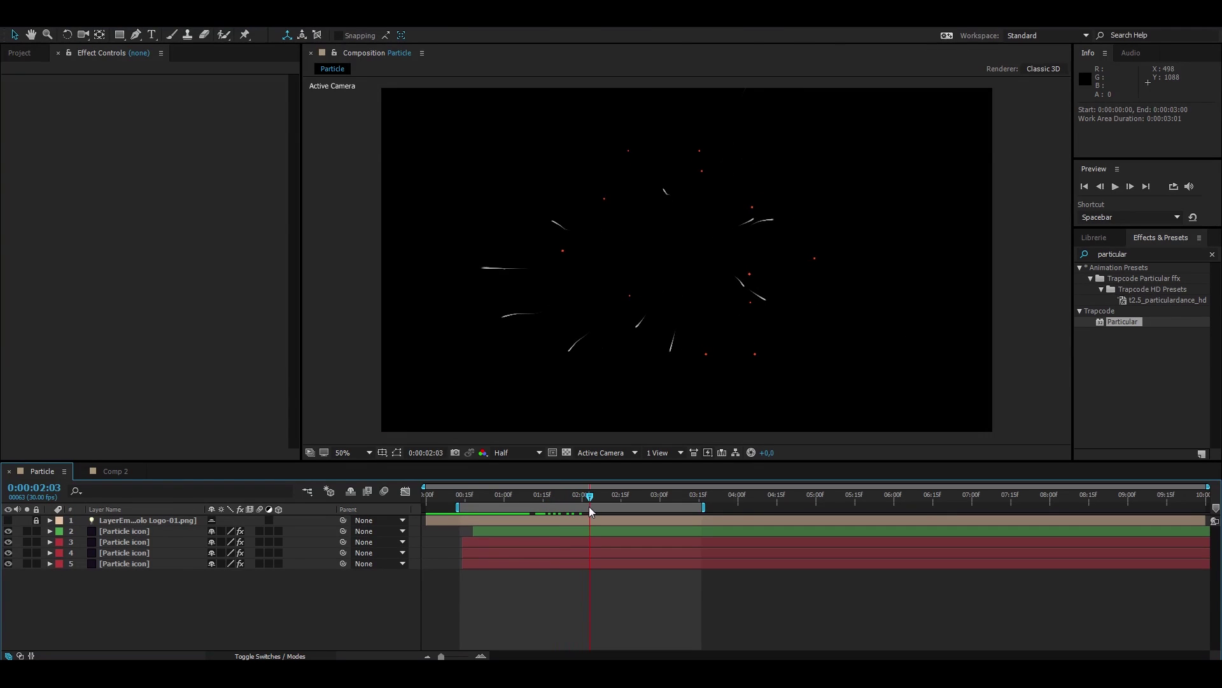
{"action": "left_click", "coordinate": [107, 473]}
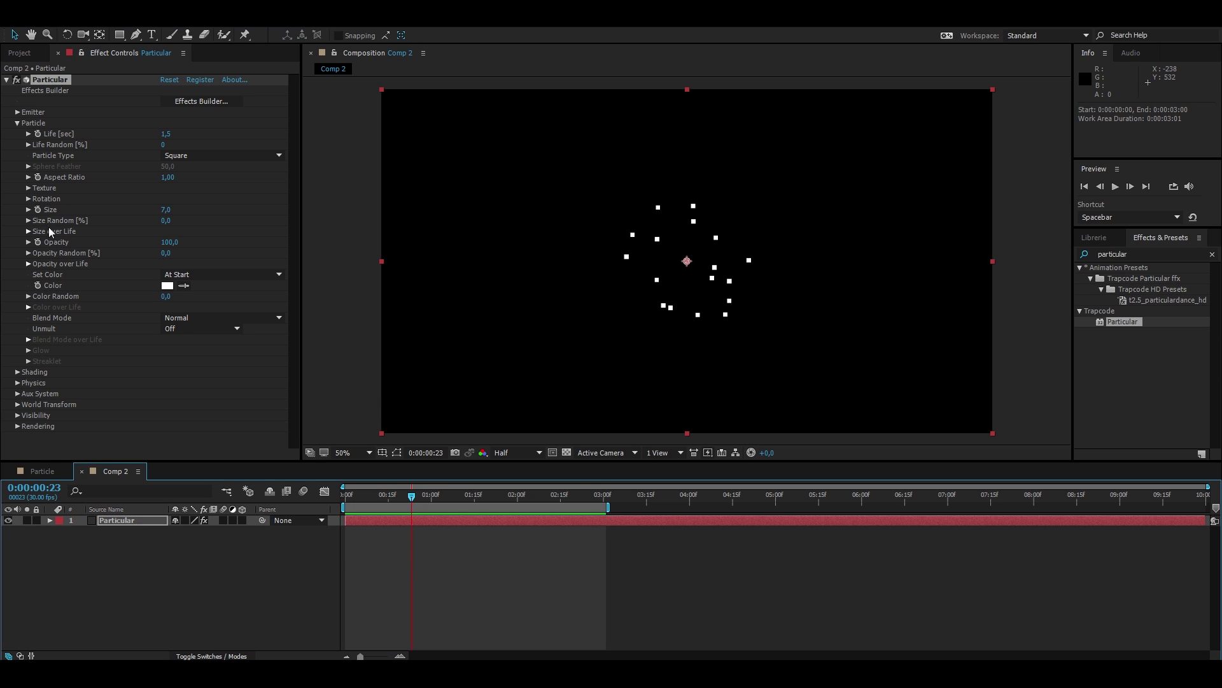
{"action": "left_click", "coordinate": [28, 231]}
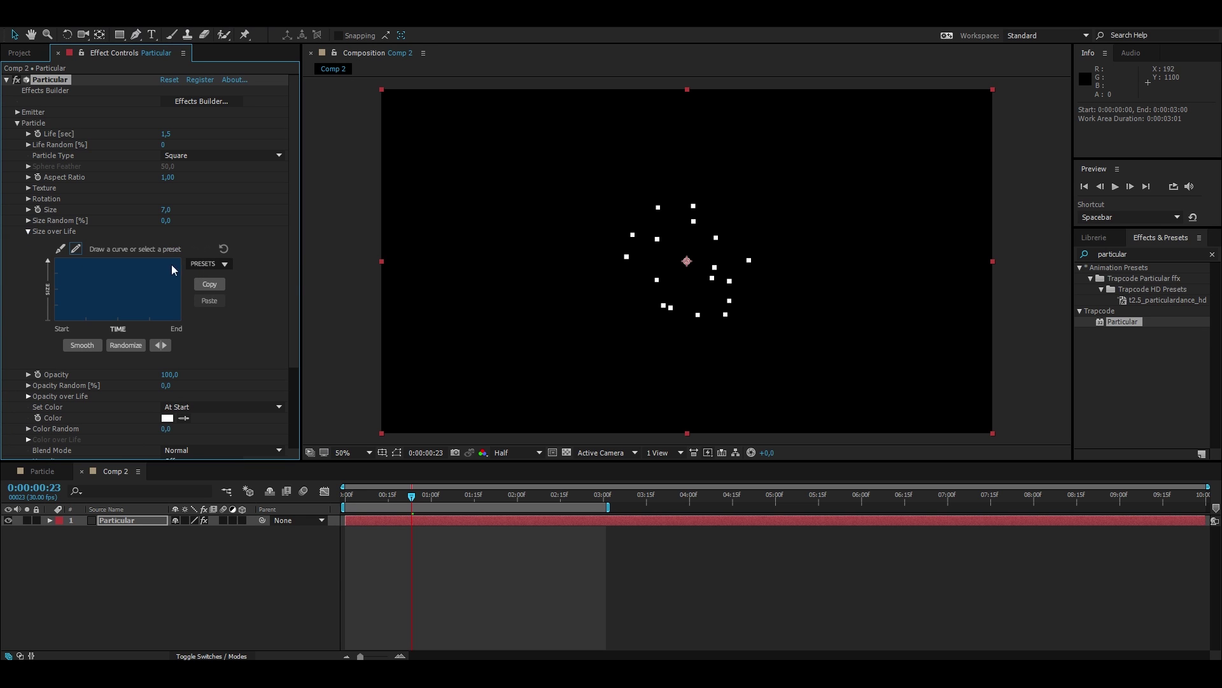
{"action": "left_click", "coordinate": [216, 267]}
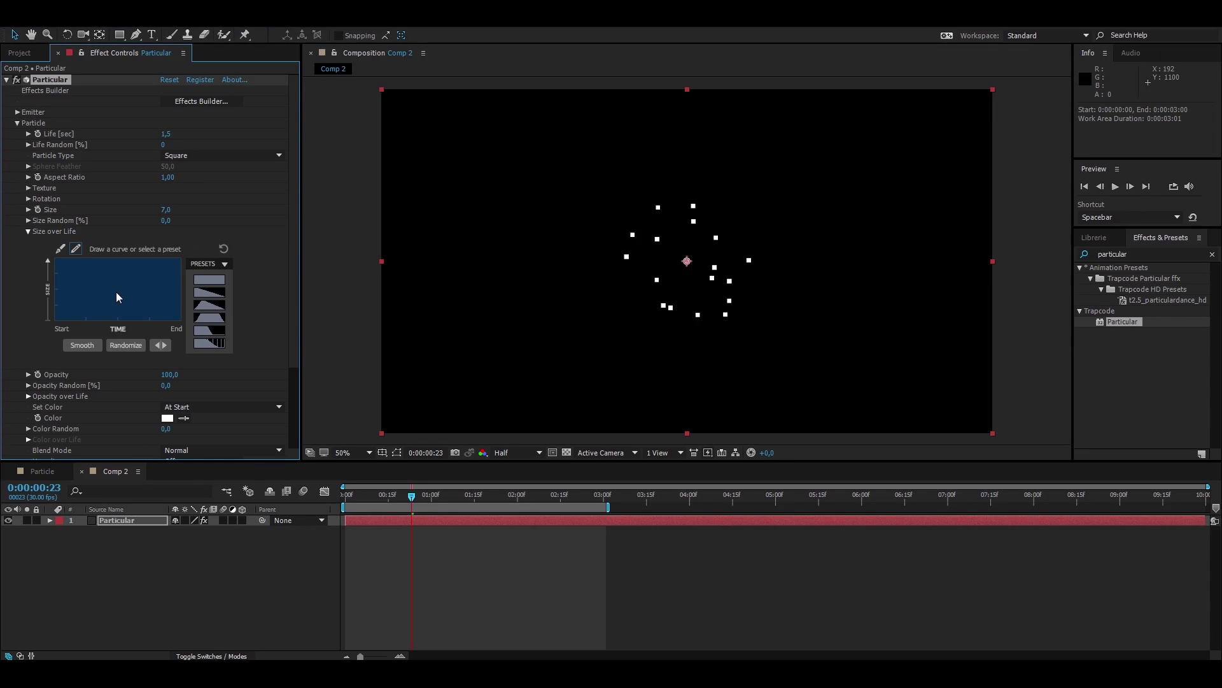
{"action": "left_click", "coordinate": [209, 305]}
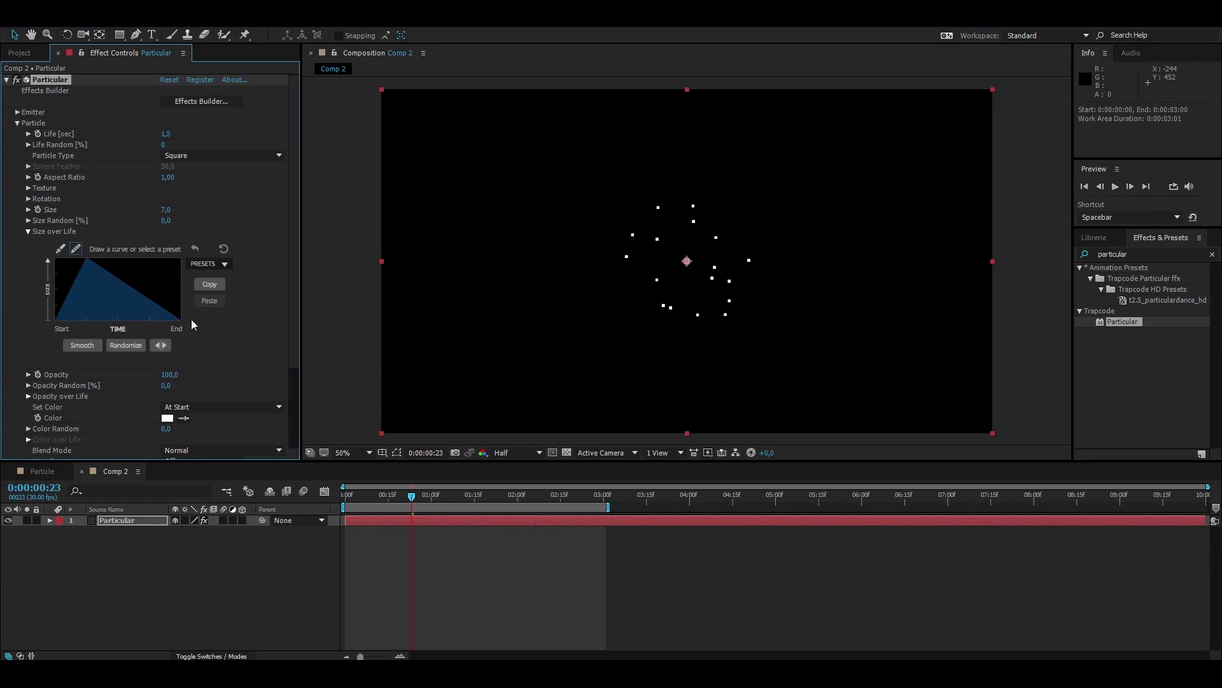
{"action": "left_click_drag", "start_coordinate": [411, 496], "coordinate": [312, 503]}
{"action": "key", "text": "space"}
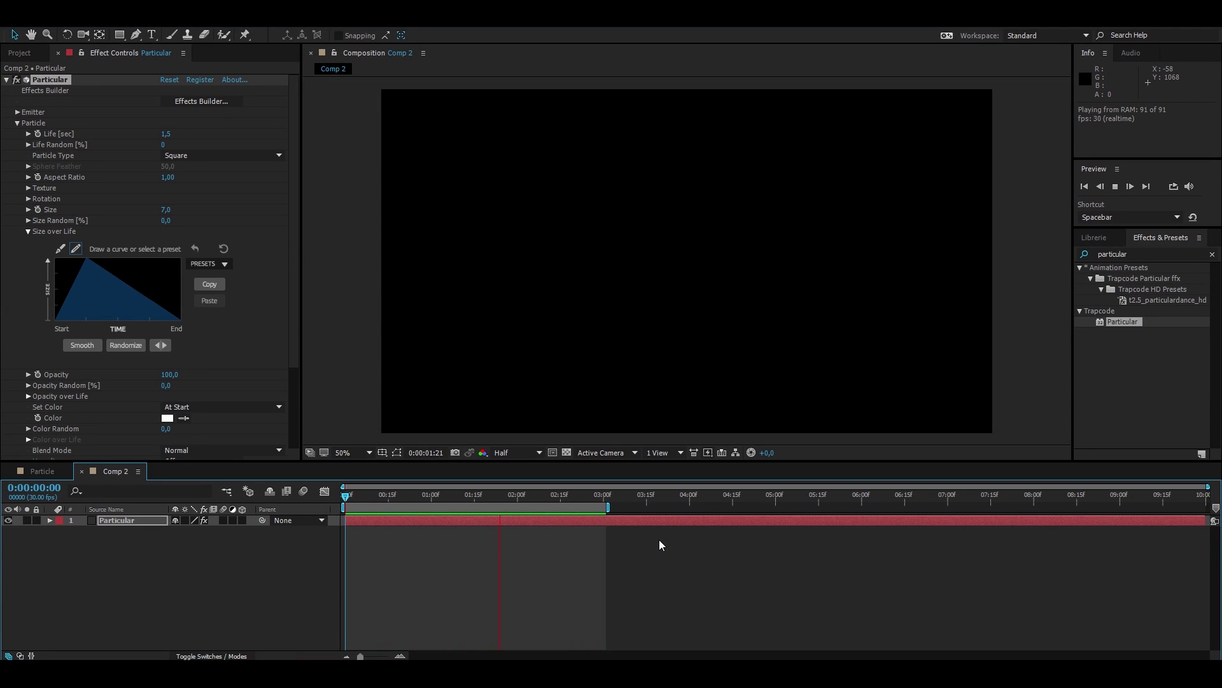
Set the particles' Random Rotation to 40 and scrub to check the rotated squares up close.
{"action": "left_click", "coordinate": [240, 224]}
{"action": "mouse_move", "coordinate": [416, 497]}
{"action": "left_mouse_down"}
{"action": "mouse_move", "coordinate": [451, 503]}
{"action": "mouse_move", "coordinate": [394, 503]}
{"action": "left_mouse_up"}
{"action": "key", "text": "period"}
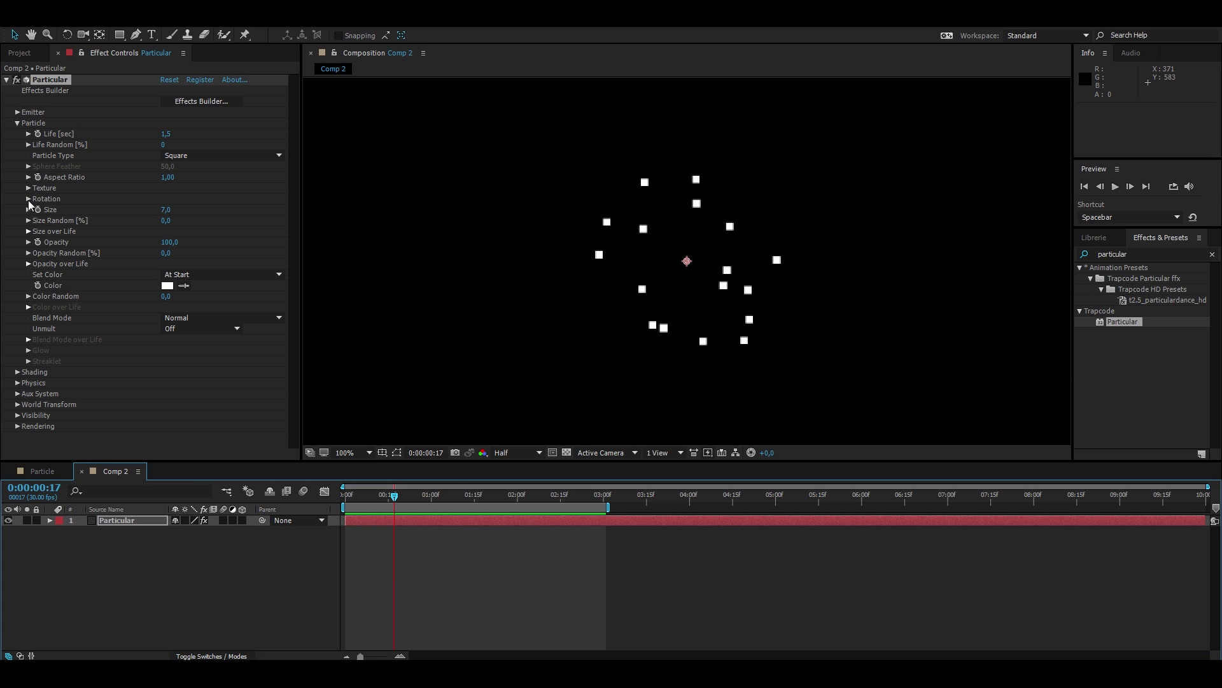
{"action": "left_click", "coordinate": [47, 198]}
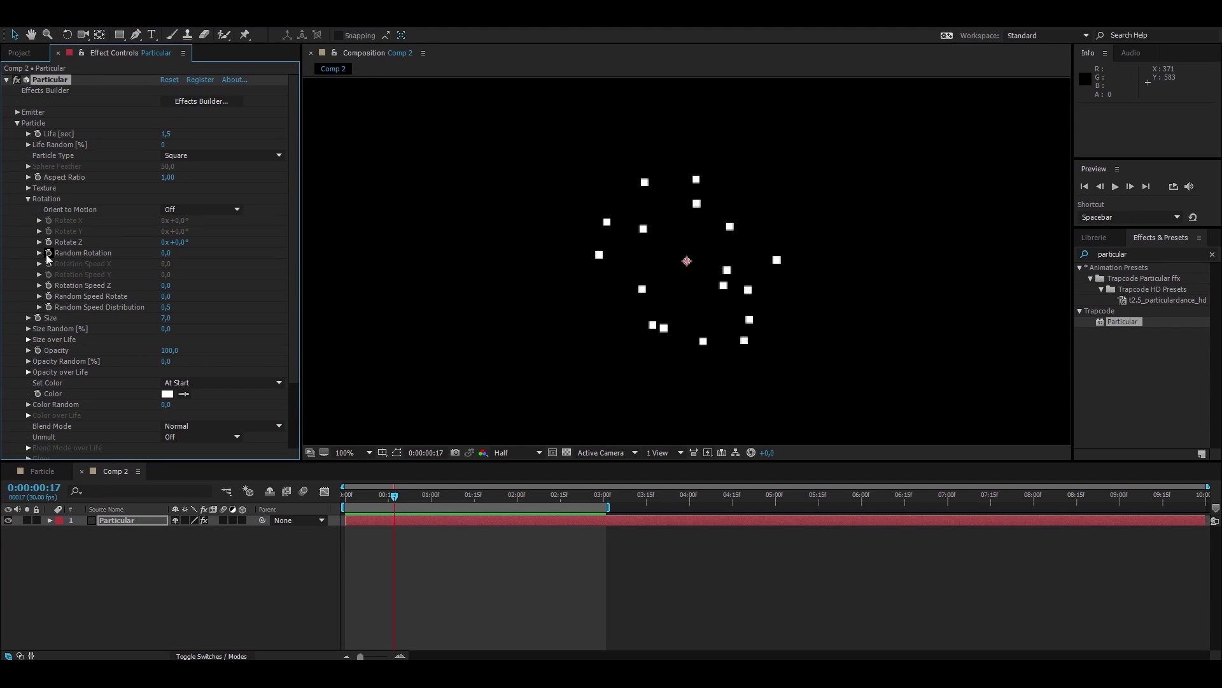
{"action": "left_click", "coordinate": [171, 252]}
{"action": "type", "text": "40"}
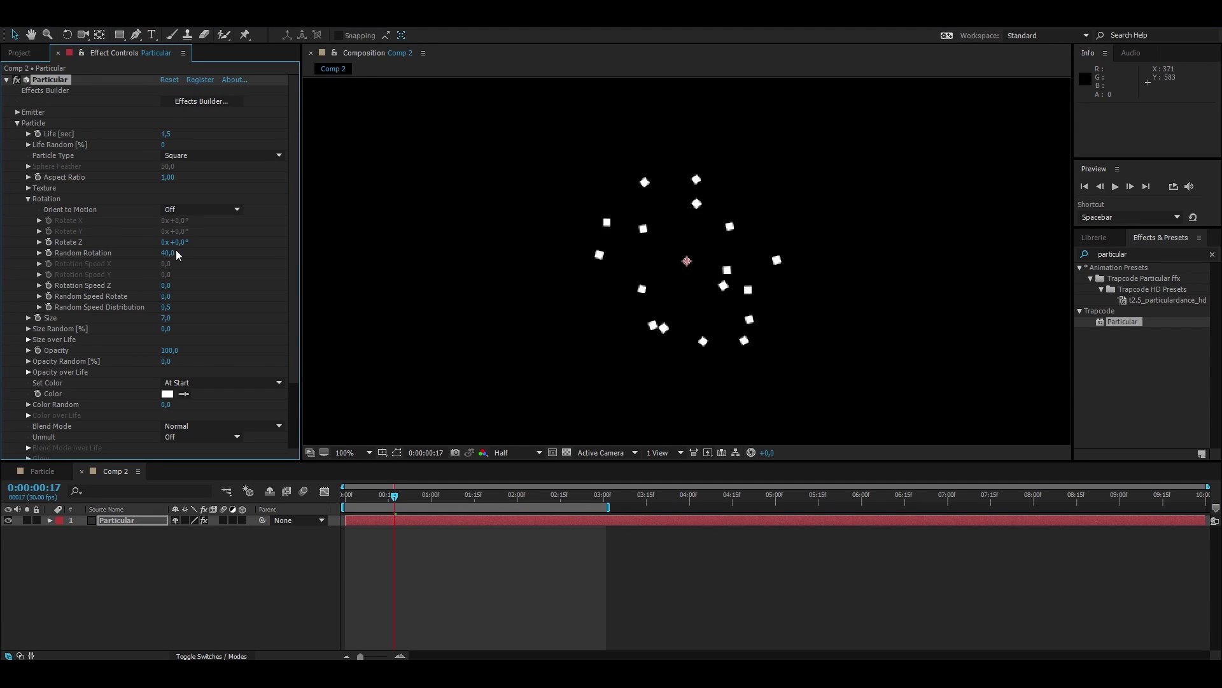
{"action": "left_click_drag", "start_coordinate": [394, 496], "coordinate": [400, 540]}
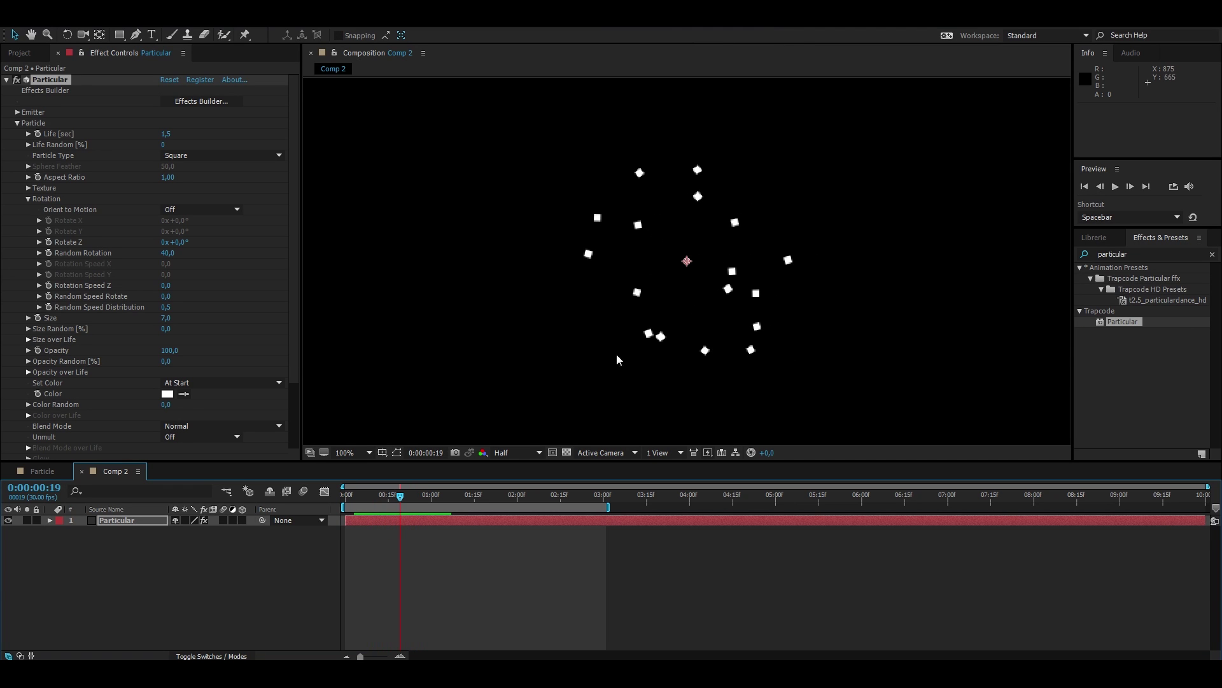
{"action": "mouse_move", "coordinate": [399, 495]}
{"action": "left_mouse_down"}
{"action": "mouse_move", "coordinate": [380, 499]}
{"action": "mouse_move", "coordinate": [408, 503]}
{"action": "mouse_move", "coordinate": [376, 499]}
{"action": "mouse_move", "coordinate": [423, 500]}
{"action": "mouse_move", "coordinate": [390, 500]}
{"action": "left_mouse_up"}
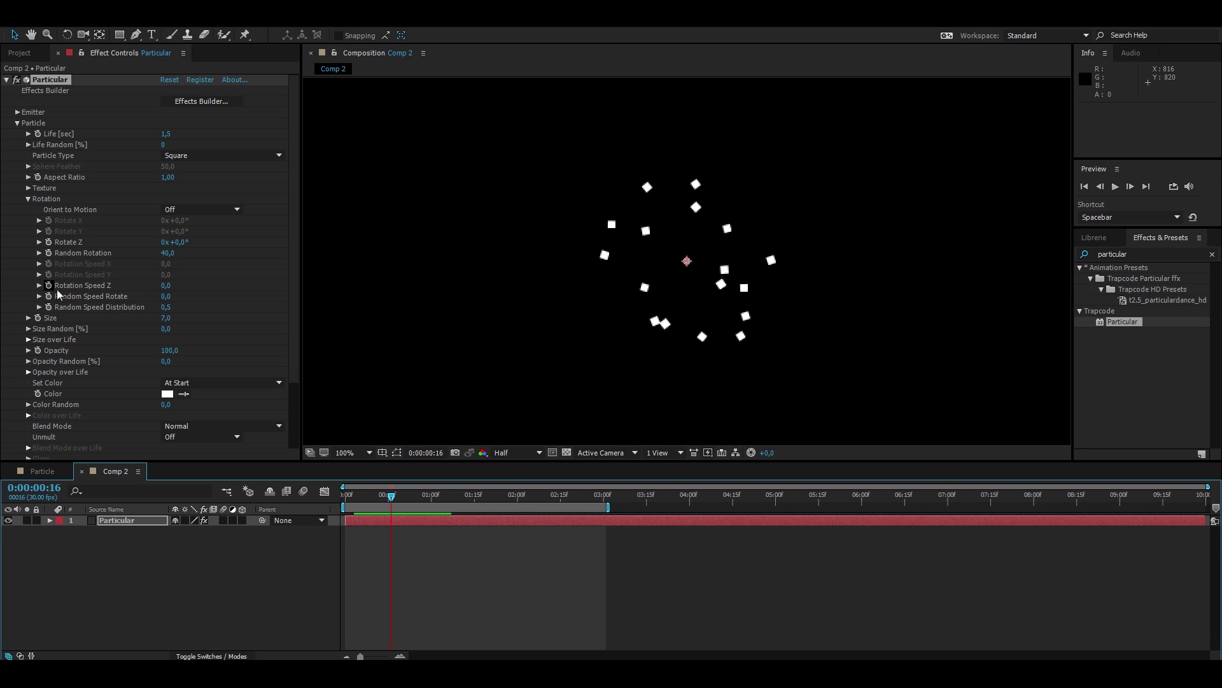
Set Rotation Speed Z to 1 and preview the spinning particles.
{"action": "left_click", "coordinate": [167, 286]}
{"action": "type", "text": "1"}
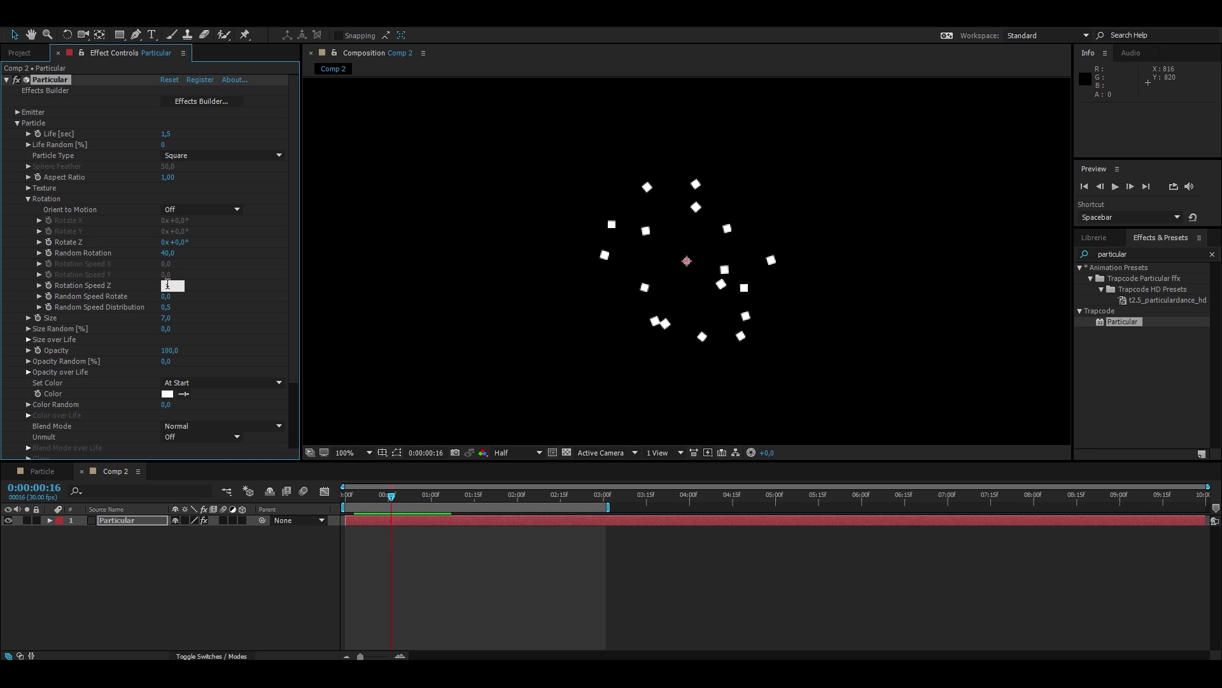
{"action": "key", "text": "Return"}
{"action": "key", "text": "space"}
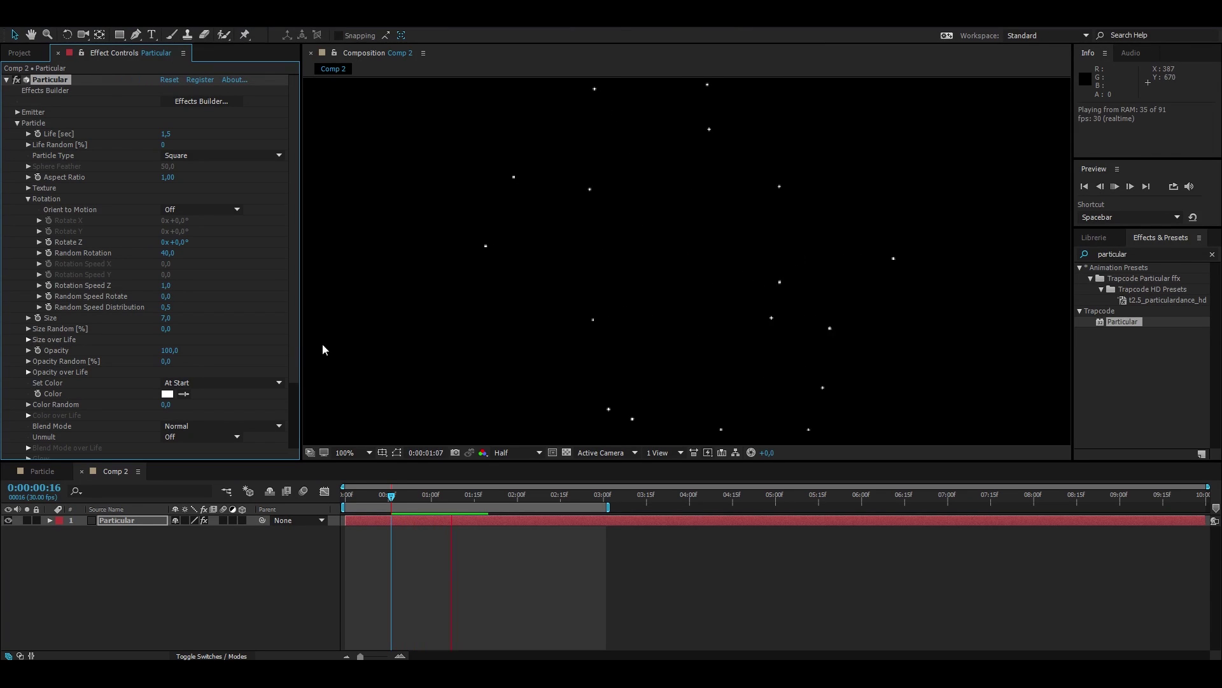
Switch the Comp 2 preview resolution to Full and play back the particle burst.
{"action": "left_click", "coordinate": [520, 454]}
{"action": "left_click", "coordinate": [520, 454]}
{"action": "left_click", "coordinate": [518, 484]}
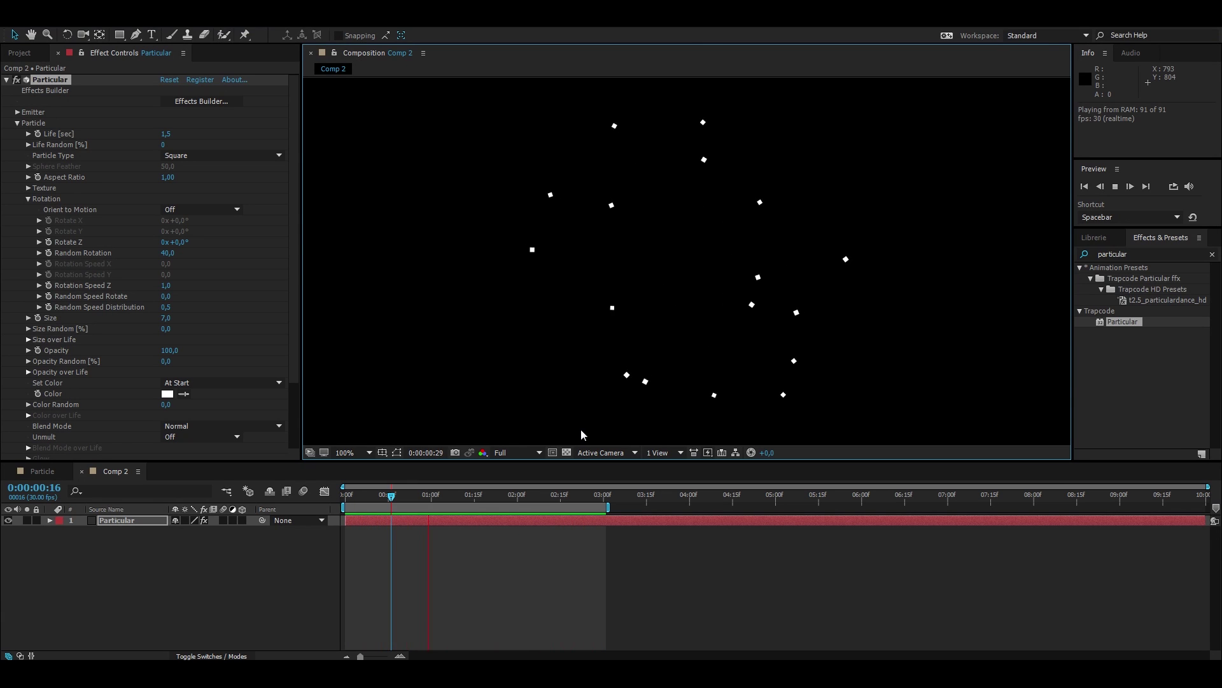
{"action": "key", "text": "space"}
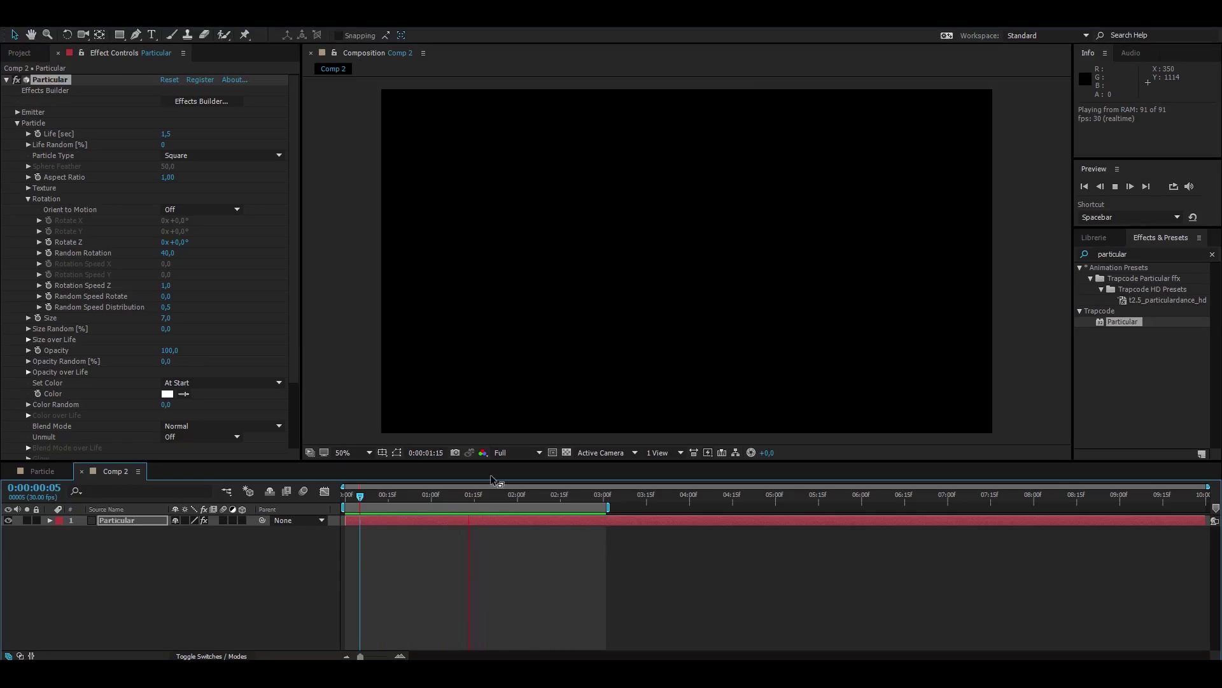
{"action": "key", "text": "space"}
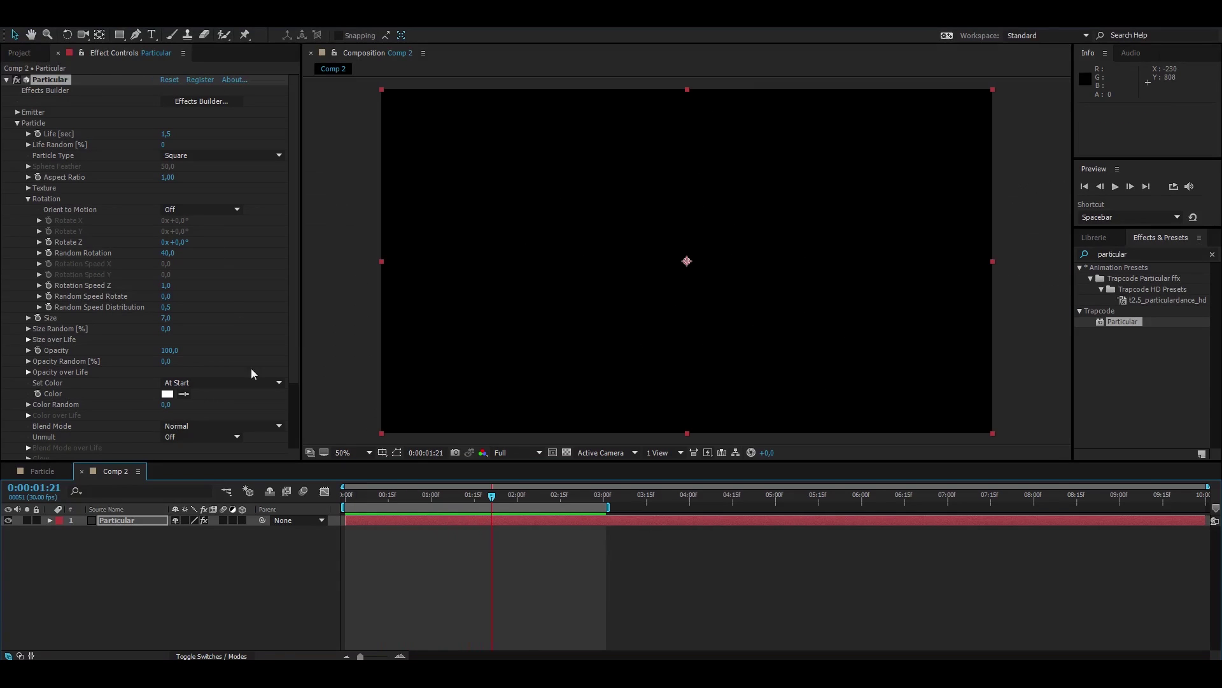
Duplicate the Particular layer and rename the lower copy as Particular2.
{"action": "left_click_drag", "start_coordinate": [491, 501], "coordinate": [444, 500]}
{"action": "left_click", "coordinate": [132, 580]}
{"action": "left_click", "coordinate": [415, 496]}
{"action": "left_click", "coordinate": [110, 521]}
{"action": "key", "text": "ctrl+d"}
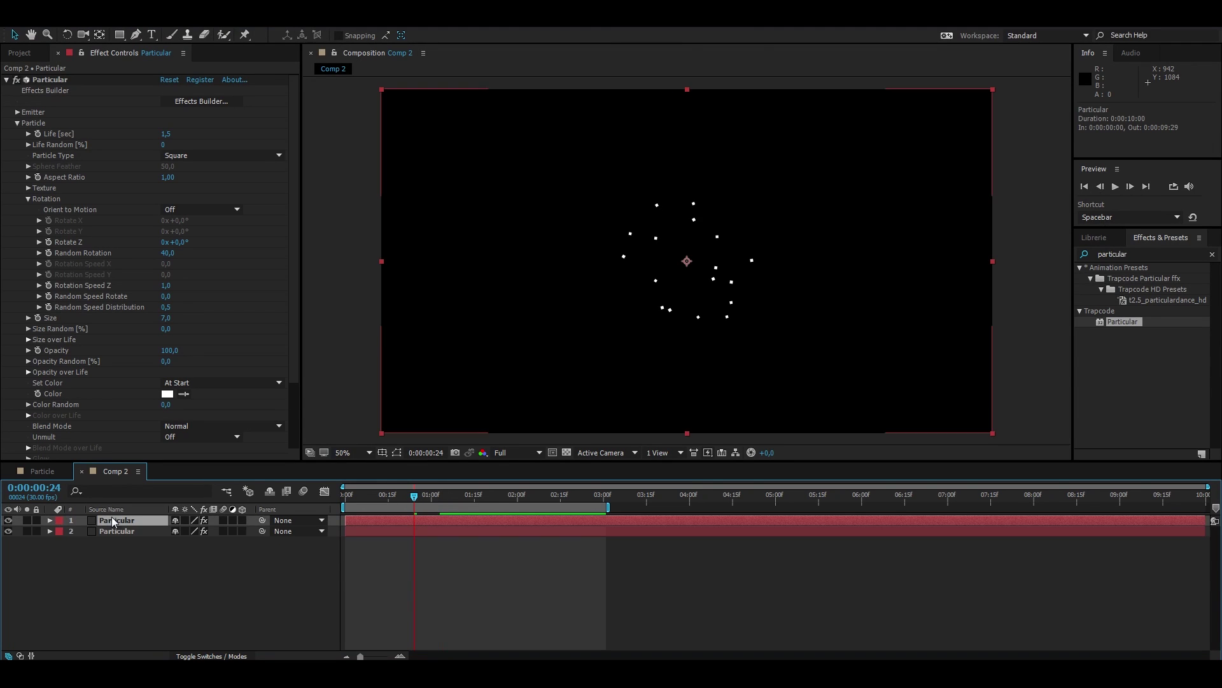
{"action": "left_click", "coordinate": [132, 531]}
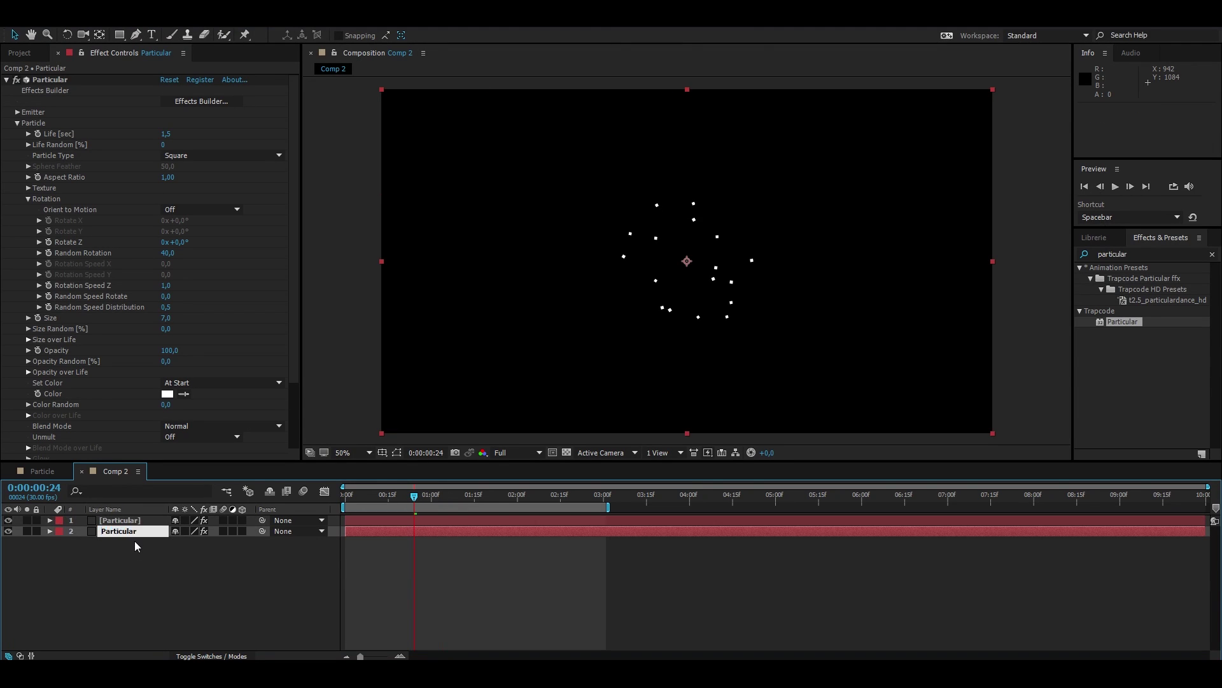
{"action": "key", "text": "Return"}
{"action": "left_click", "coordinate": [140, 633]}
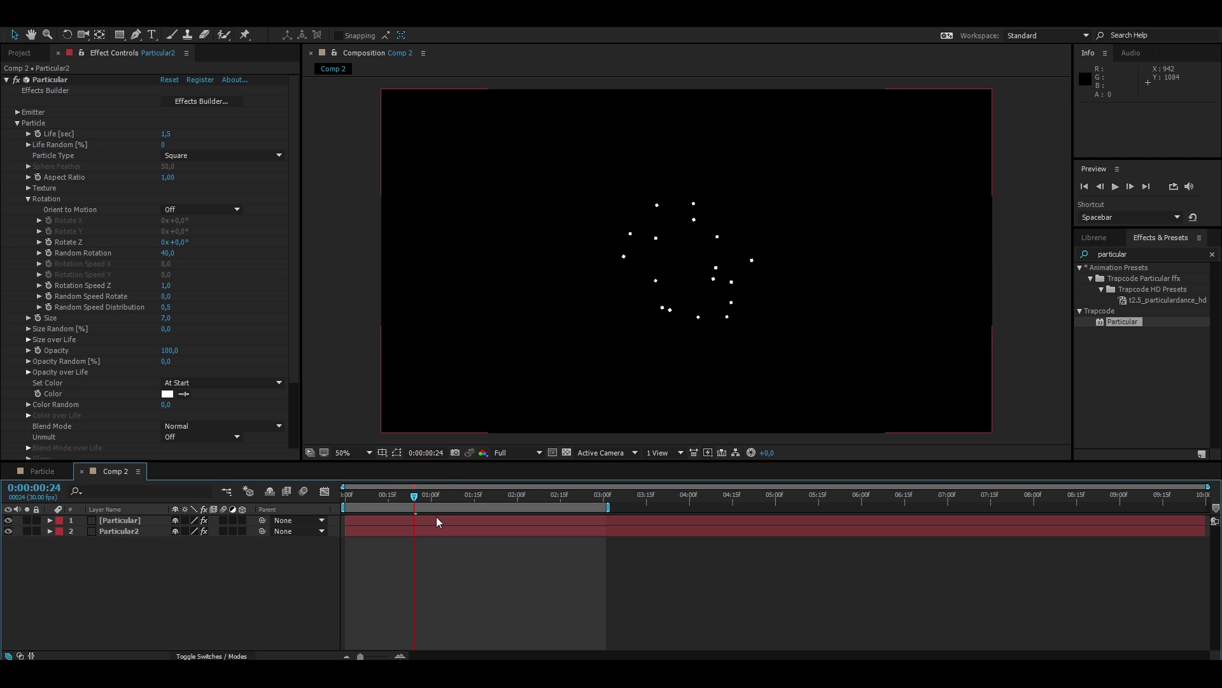
Go to 0:00:00:21 and set the Random Seed in Particular2's Emitter settings to 100040.
{"action": "left_click", "coordinate": [449, 496]}
{"action": "left_click_drag", "start_coordinate": [439, 506], "coordinate": [406, 490]}
{"action": "scroll", "coordinate": [138, 294], "scroll_direction": "down", "scroll_amount": 3}
{"action": "scroll", "coordinate": [125, 328], "scroll_direction": "up", "scroll_amount": 3}
{"action": "scroll", "coordinate": [89, 299], "scroll_direction": "down", "scroll_amount": 1}
{"action": "scroll", "coordinate": [152, 379], "scroll_direction": "up", "scroll_amount": 1}
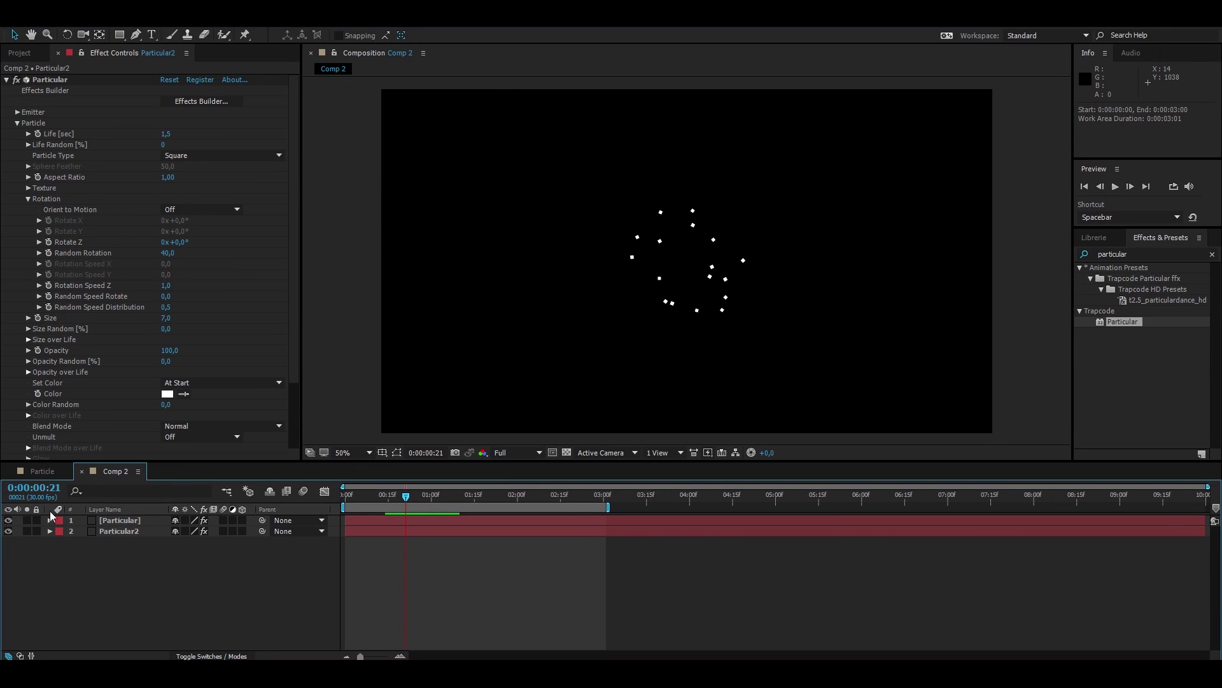
{"action": "left_click", "coordinate": [17, 125]}
{"action": "left_click", "coordinate": [17, 112]}
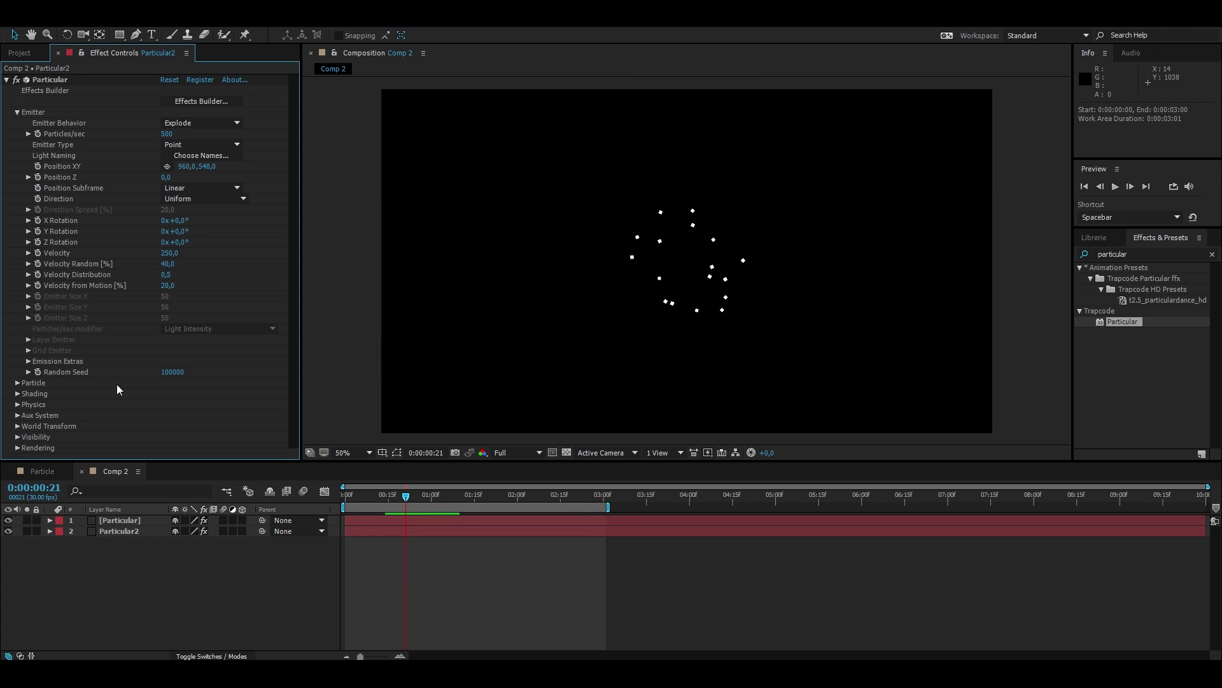
{"action": "left_click", "coordinate": [177, 372]}
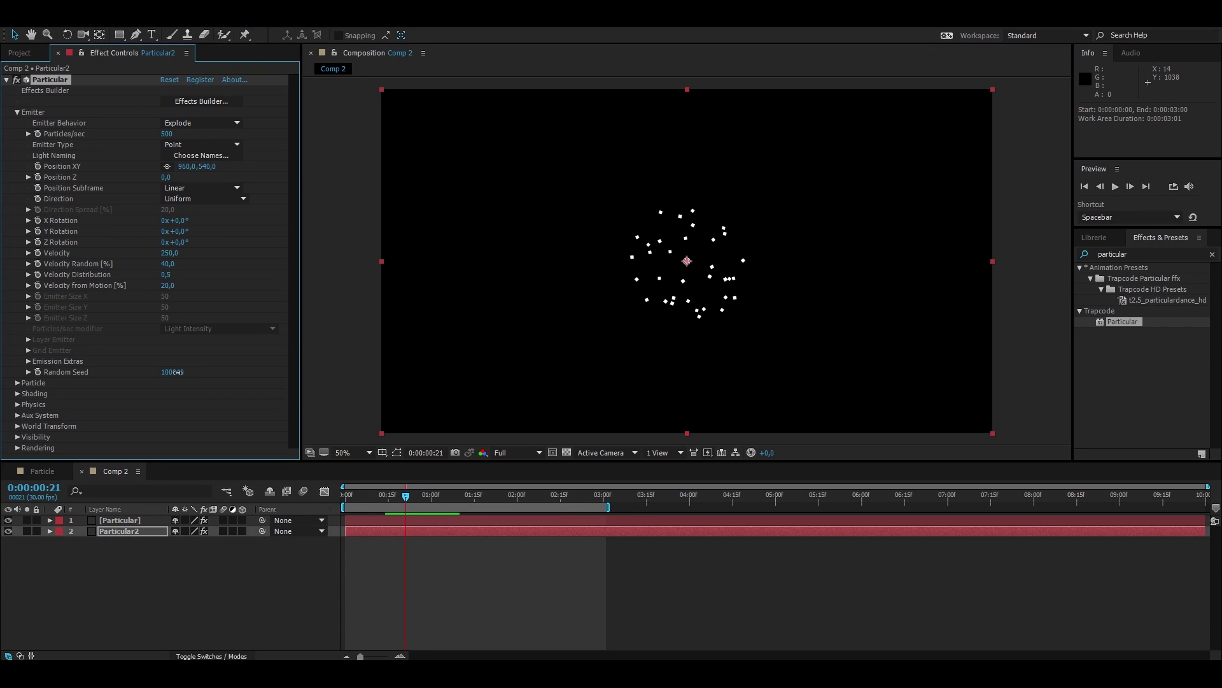
{"action": "left_click_drag", "start_coordinate": [178, 372], "coordinate": [194, 402]}
Inspect the combined particles up close, then try 350 and settle on 300 Particles/sec for Particular2.
{"action": "key", "text": "period"}
{"action": "key", "text": "period"}
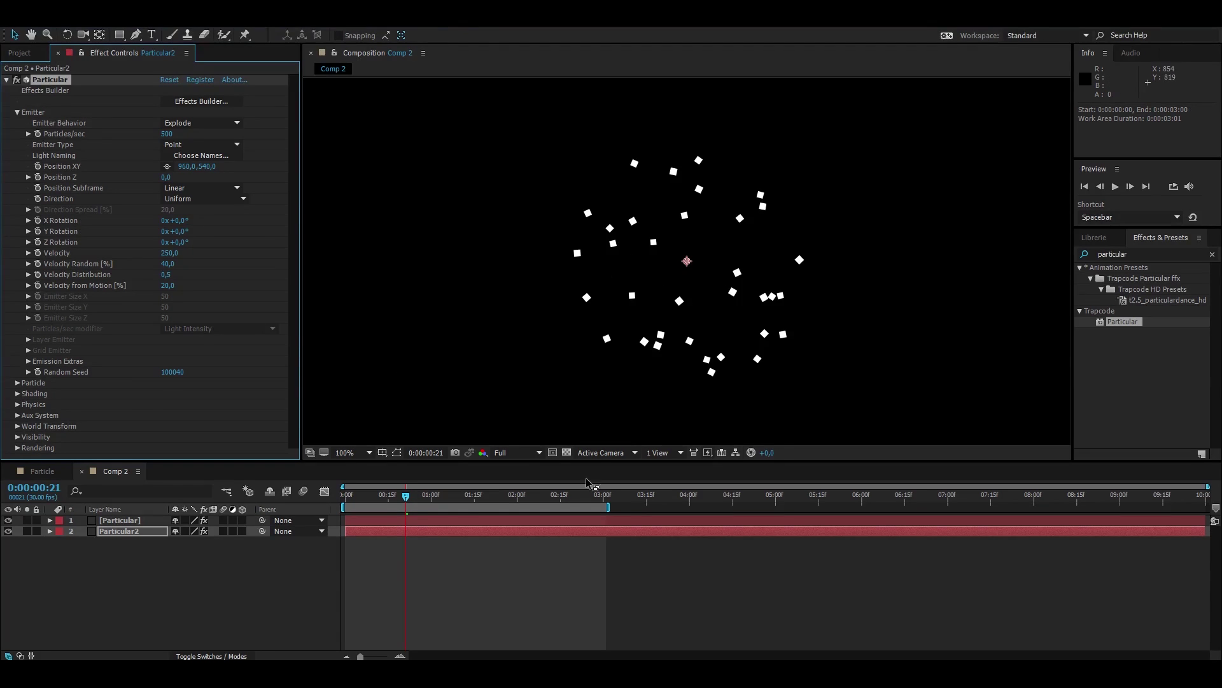
{"action": "mouse_move", "coordinate": [414, 495]}
{"action": "left_mouse_down"}
{"action": "mouse_move", "coordinate": [473, 496]}
{"action": "mouse_move", "coordinate": [397, 497]}
{"action": "left_mouse_up"}
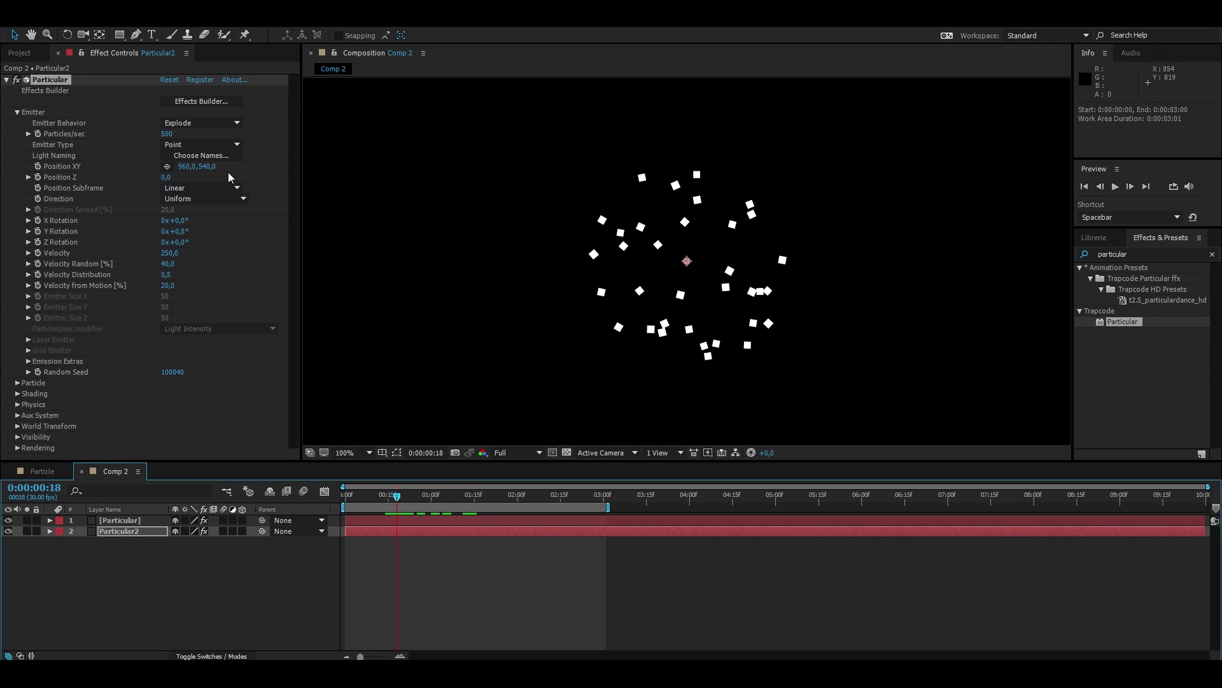
{"action": "left_click", "coordinate": [168, 133]}
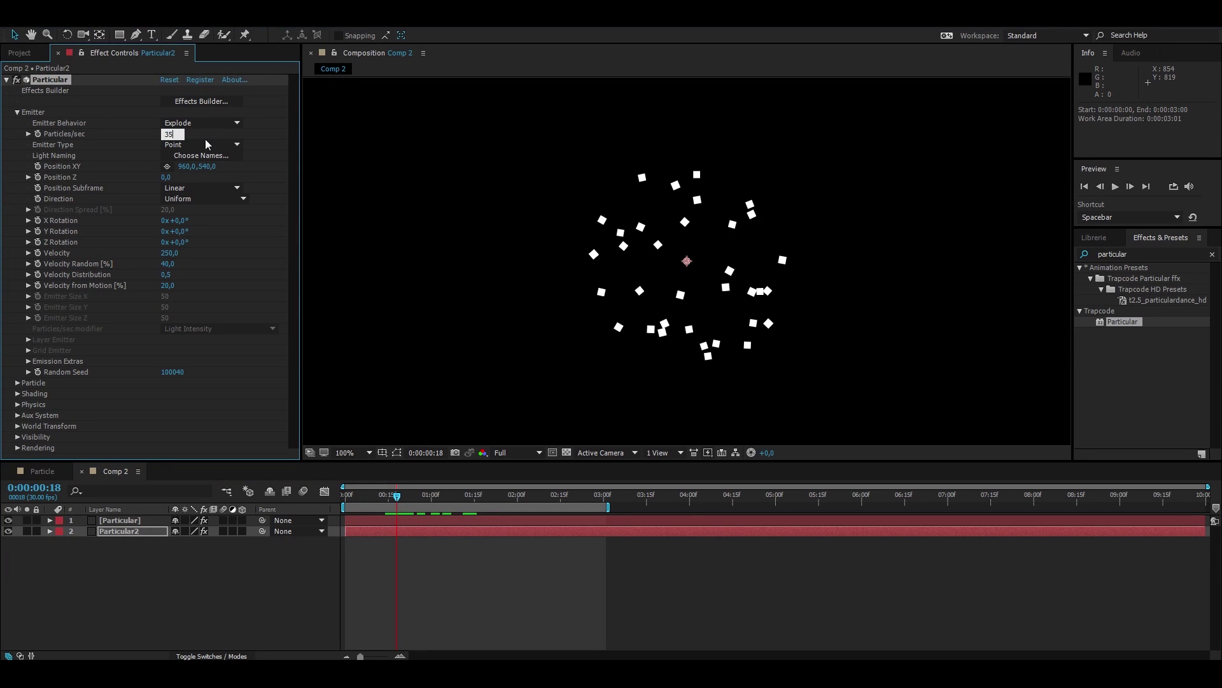
{"action": "type", "text": "350"}
{"action": "key", "text": "Return"}
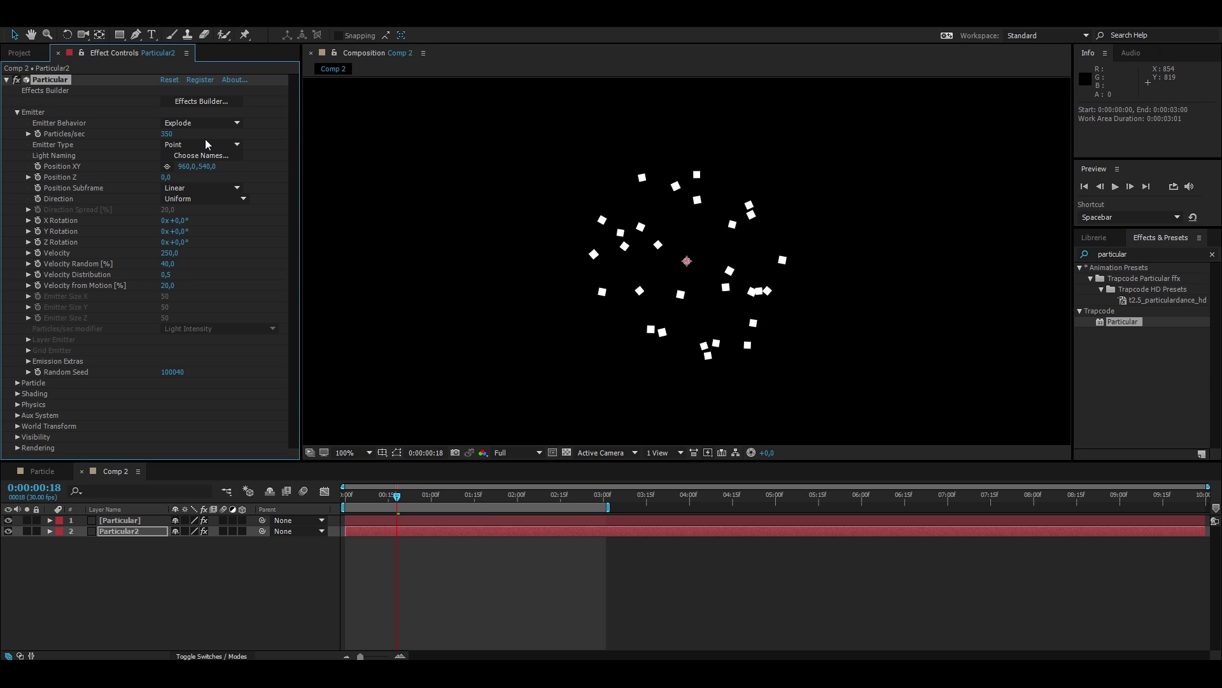
{"action": "left_click", "coordinate": [166, 134]}
{"action": "type", "text": "300"}
{"action": "key", "text": "Return"}
Set the Particular2 emitter's Velocity to 150, preview the burst and scrub to 0:00:00:20.
{"action": "left_click", "coordinate": [17, 113]}
{"action": "left_click", "coordinate": [18, 123]}
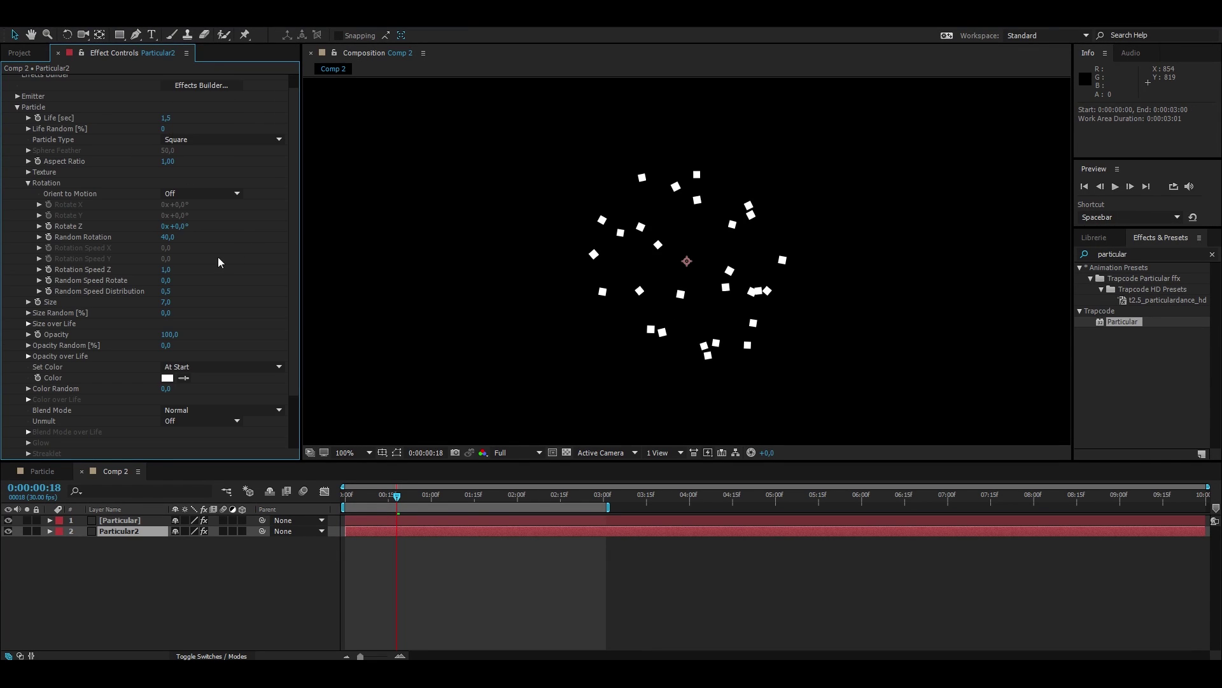
{"action": "left_click", "coordinate": [17, 107]}
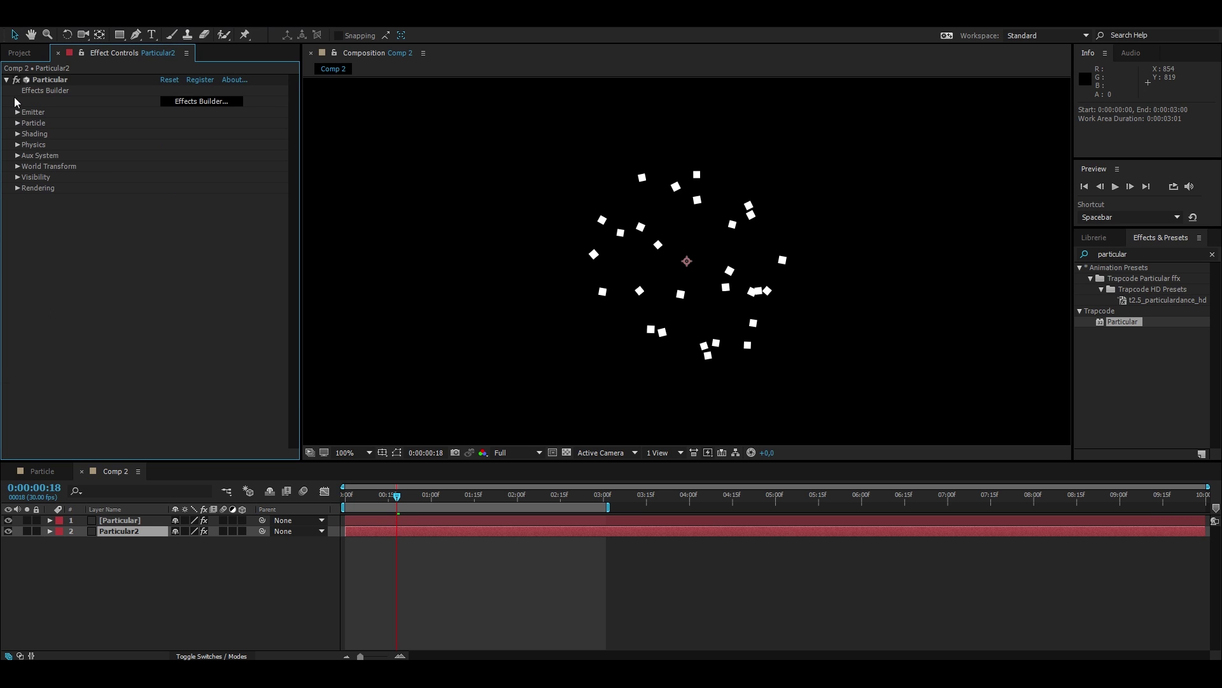
{"action": "left_click", "coordinate": [17, 112]}
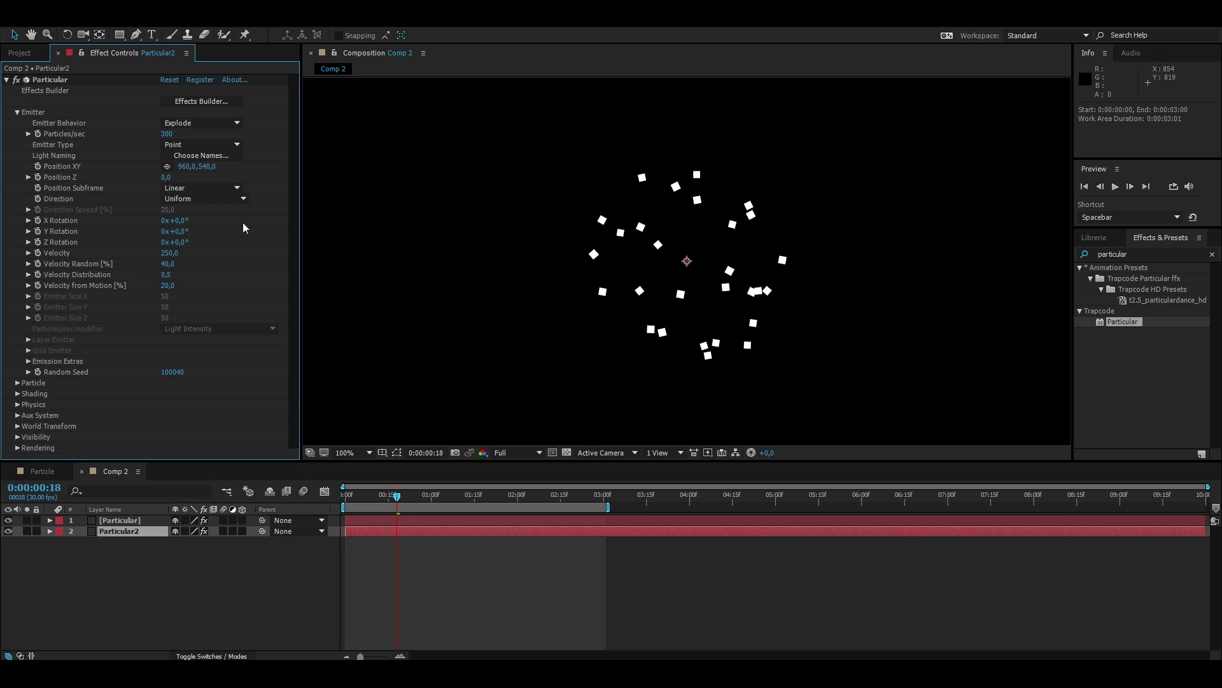
{"action": "left_click", "coordinate": [171, 253]}
{"action": "type", "text": "150"}
{"action": "key", "text": "Return"}
{"action": "key", "text": "space"}
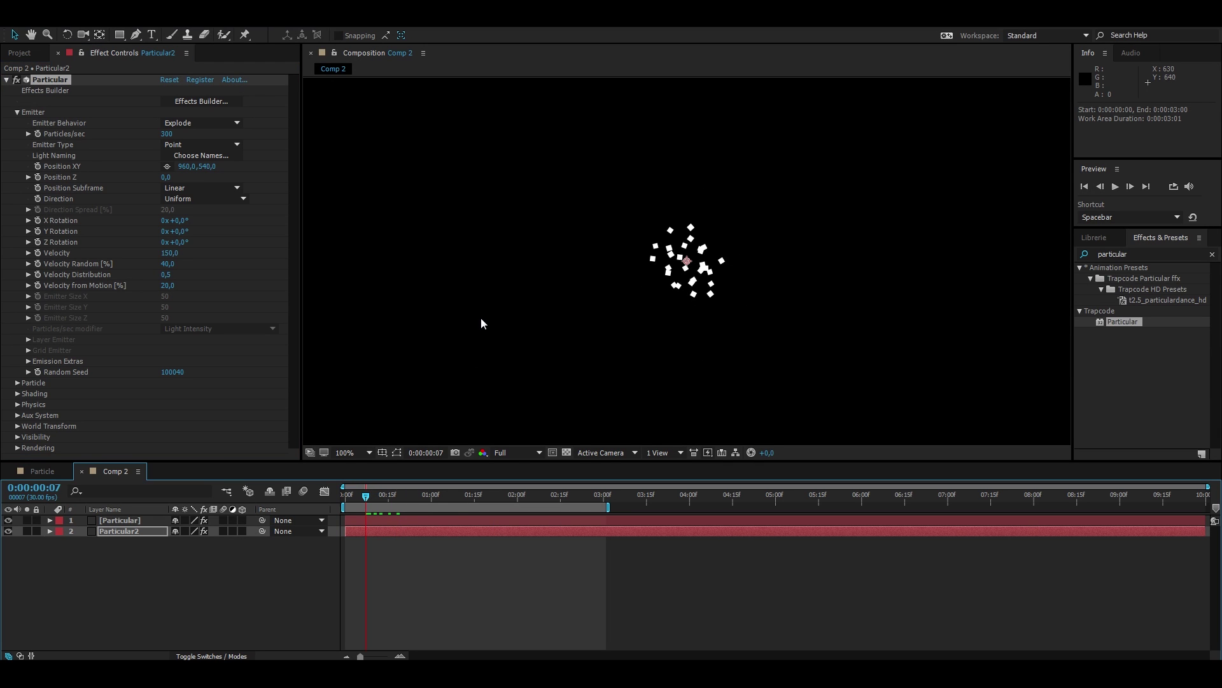
{"action": "scroll", "coordinate": [483, 315], "scroll_direction": "down", "scroll_amount": 2}
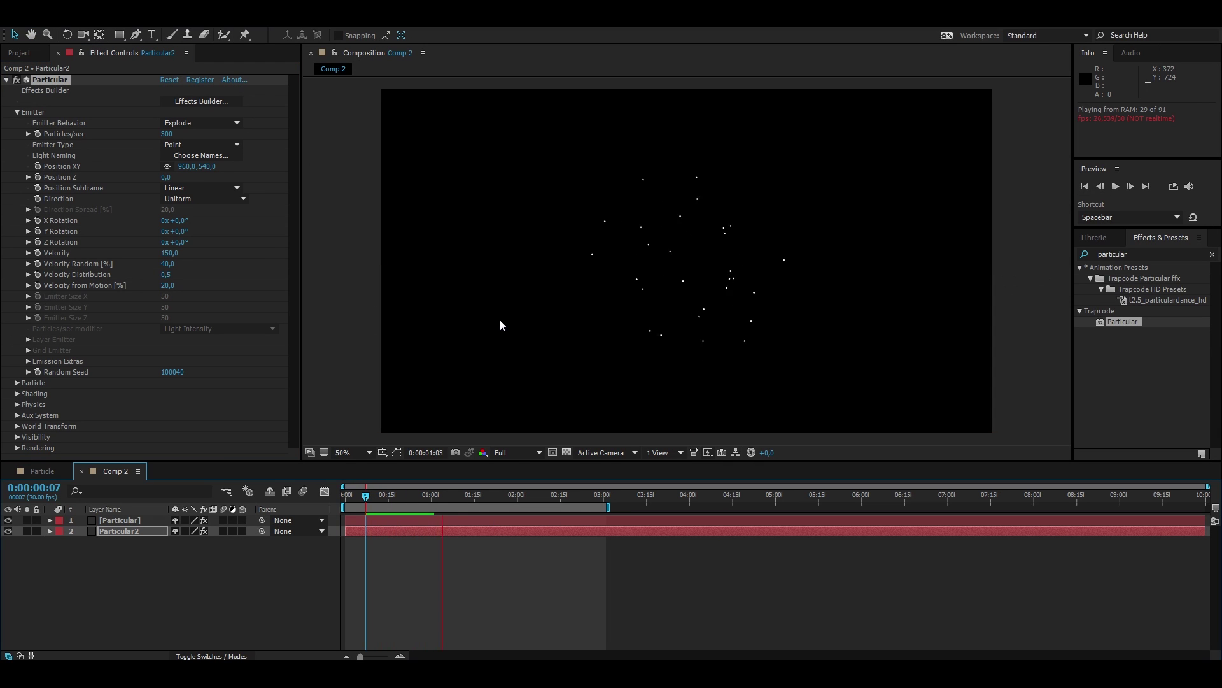
{"action": "left_click_drag", "start_coordinate": [354, 498], "coordinate": [403, 503]}
{"action": "key", "text": "space"}
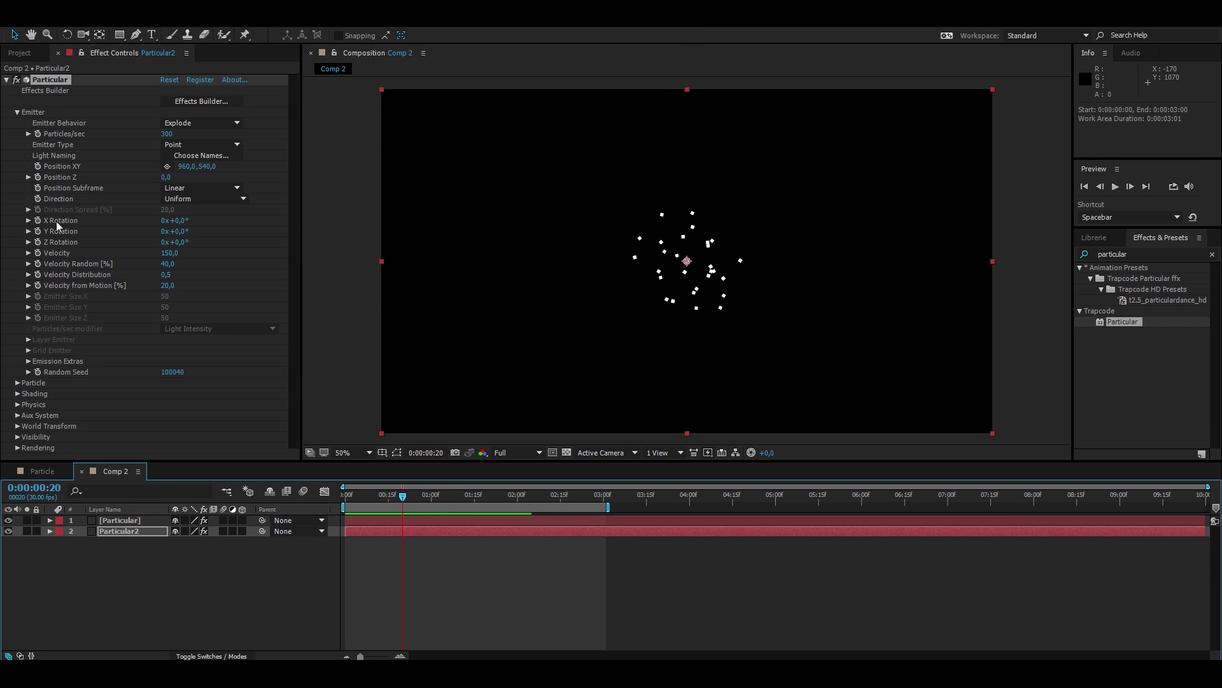
Set the particle Size of Particular2 to 12 and preview both layers from the start.
{"action": "left_click", "coordinate": [16, 113]}
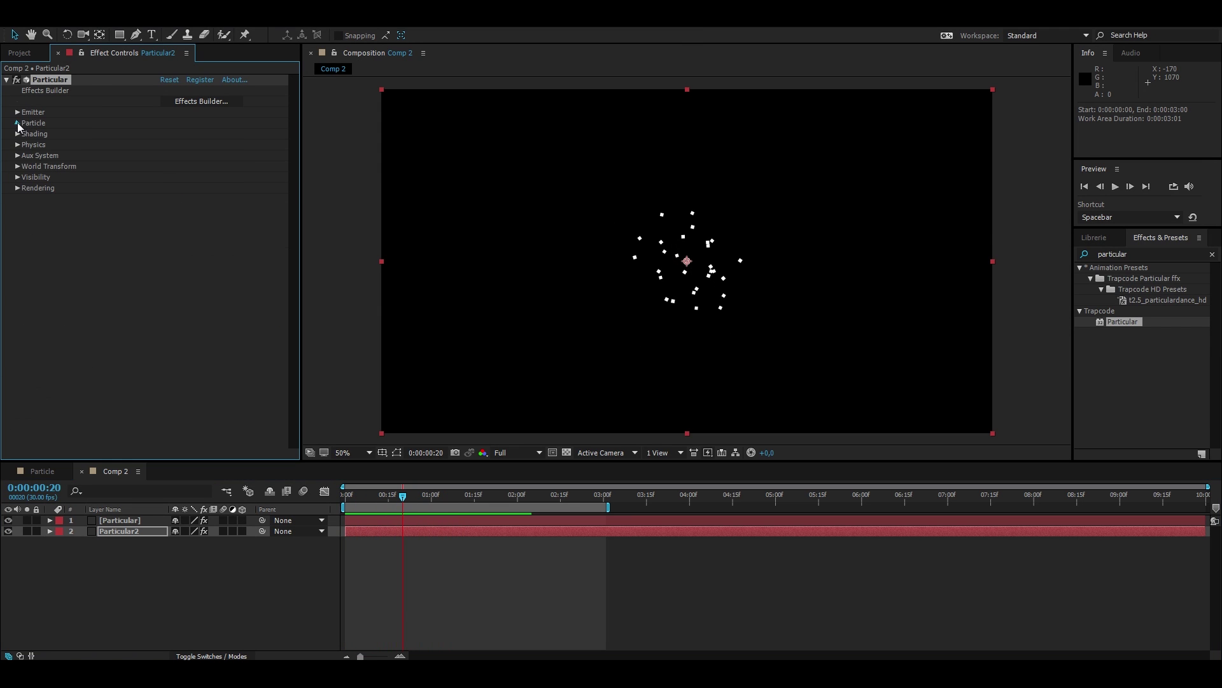
{"action": "left_click", "coordinate": [17, 123]}
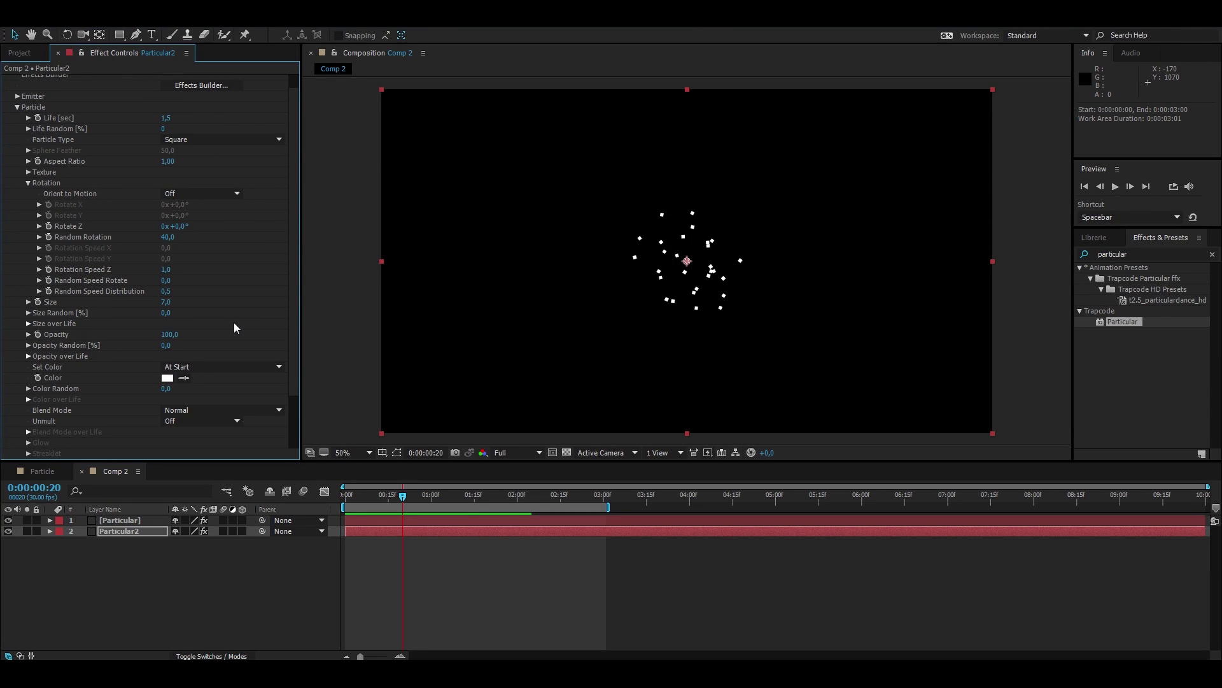
{"action": "scroll", "coordinate": [213, 365], "scroll_direction": "down", "scroll_amount": 2}
{"action": "scroll", "coordinate": [207, 368], "scroll_direction": "up", "scroll_amount": 3}
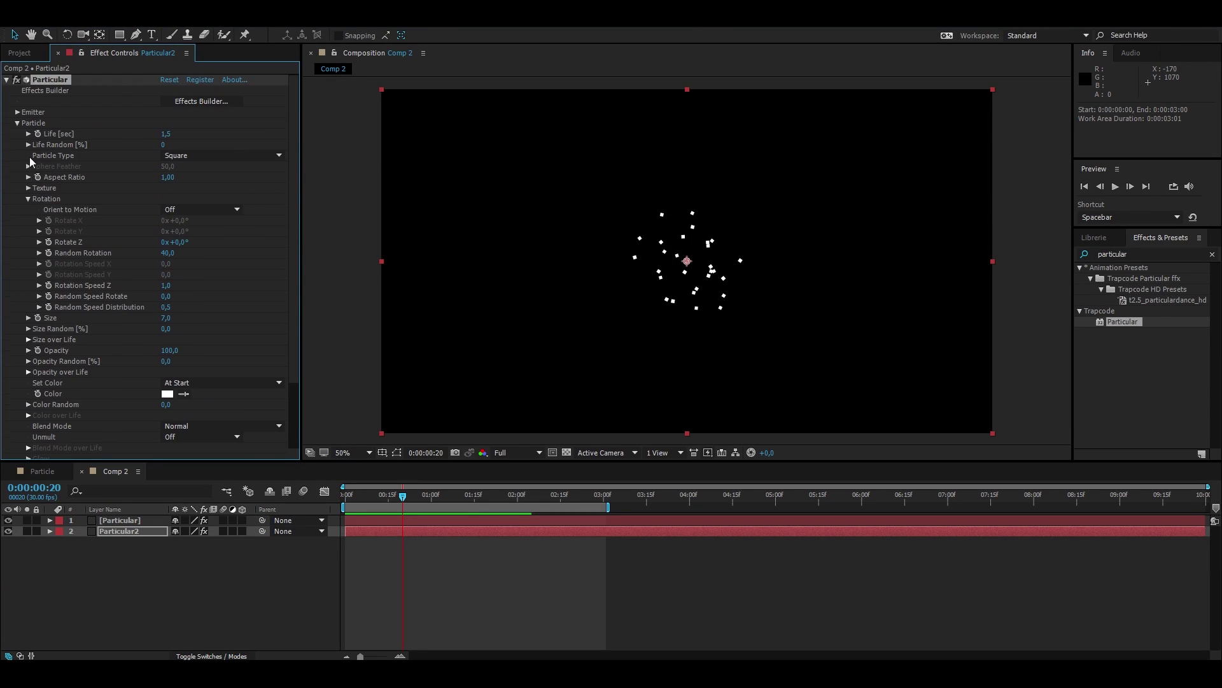
{"action": "left_click", "coordinate": [17, 124]}
{"action": "left_click", "coordinate": [17, 123]}
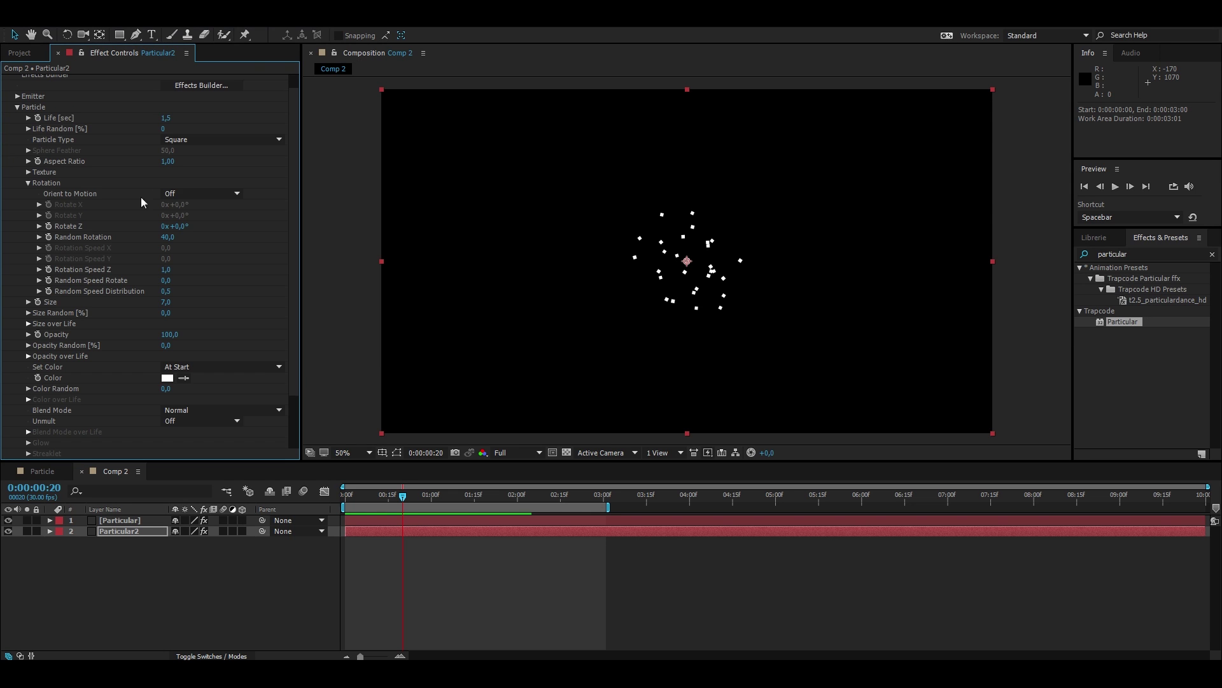
{"action": "scroll", "coordinate": [245, 331], "scroll_direction": "down", "scroll_amount": 2}
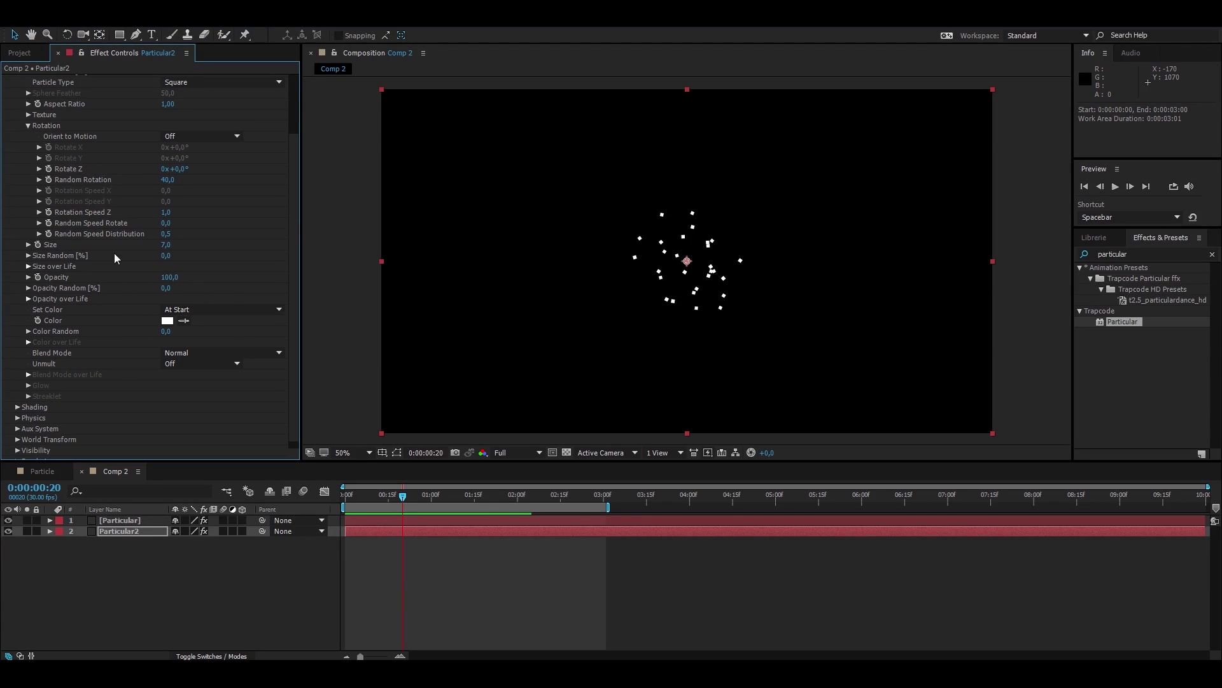
{"action": "left_click", "coordinate": [166, 246]}
{"action": "key", "text": "Return"}
{"action": "left_click", "coordinate": [166, 246]}
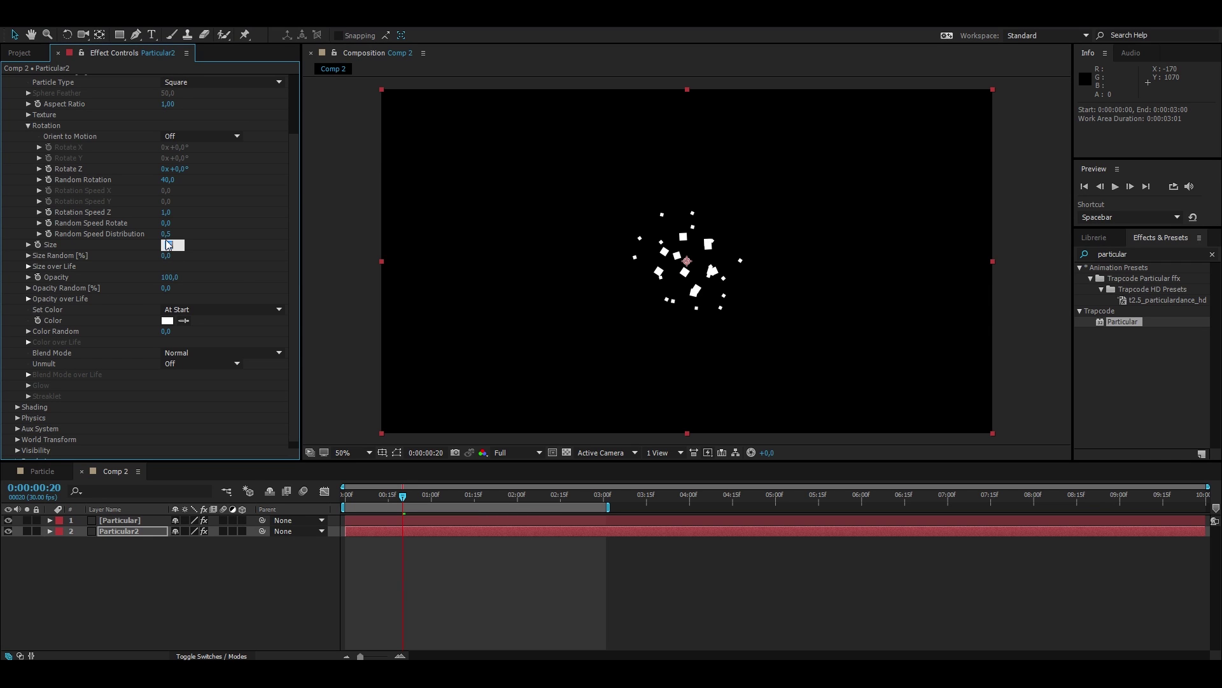
{"action": "type", "text": "12"}
{"action": "key", "text": "Return"}
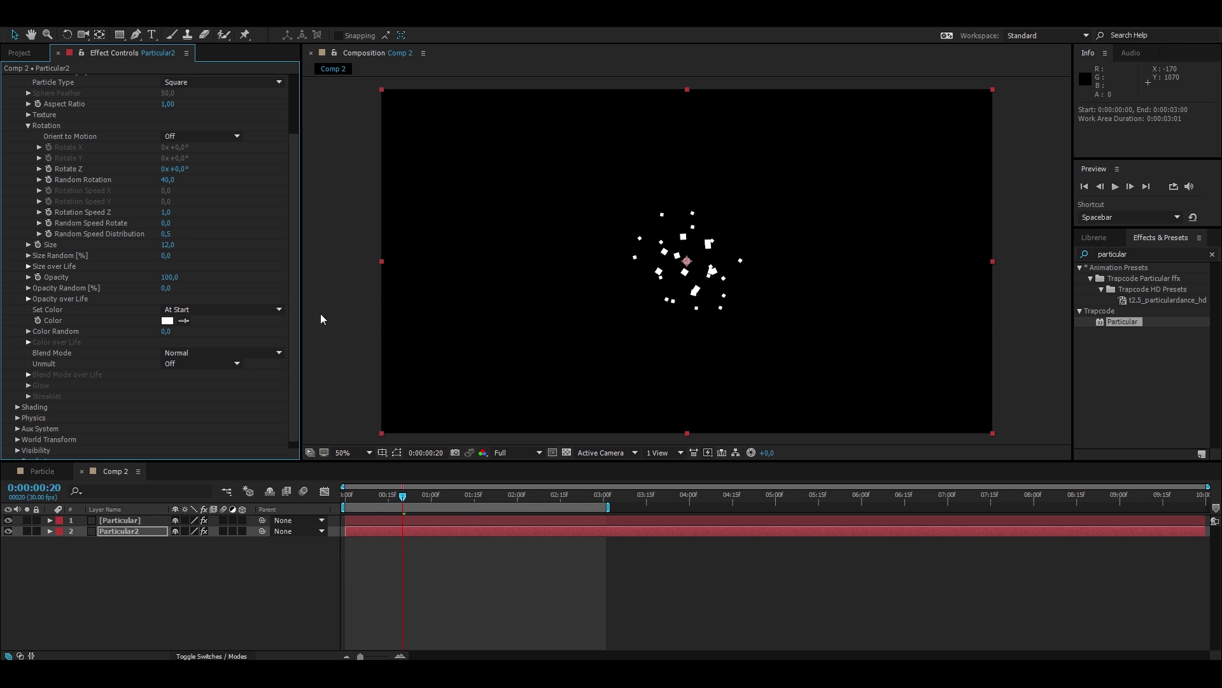
{"action": "key", "text": "space"}
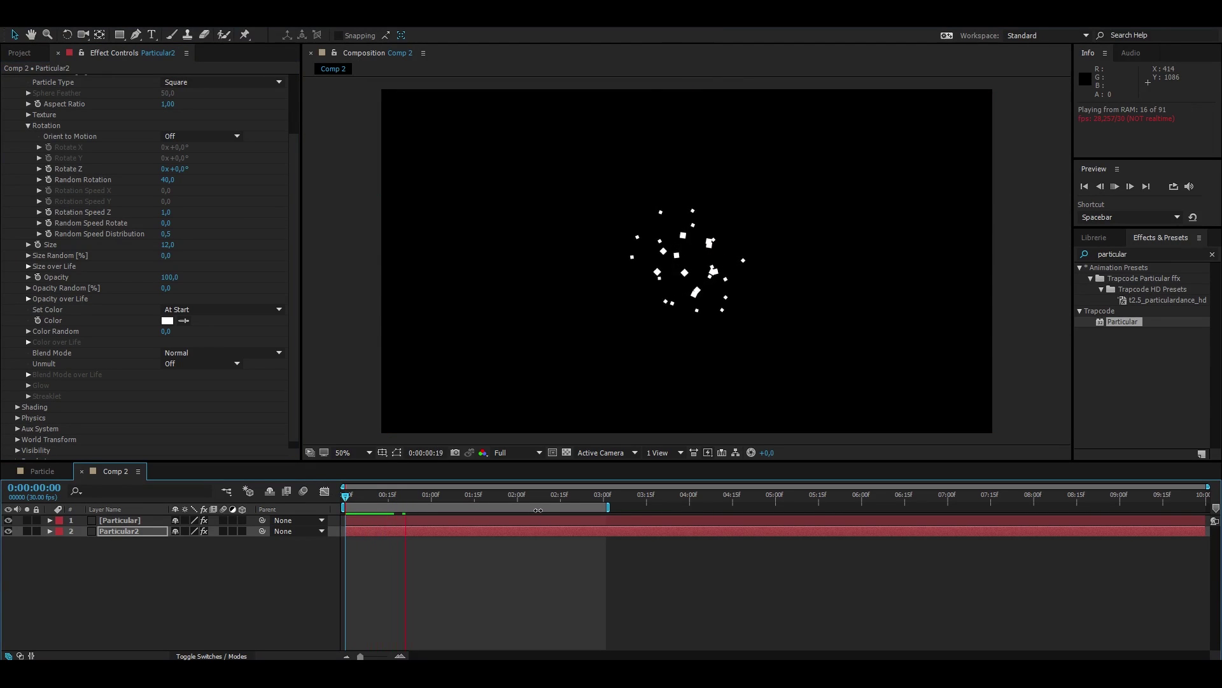
{"action": "key", "text": "space"}
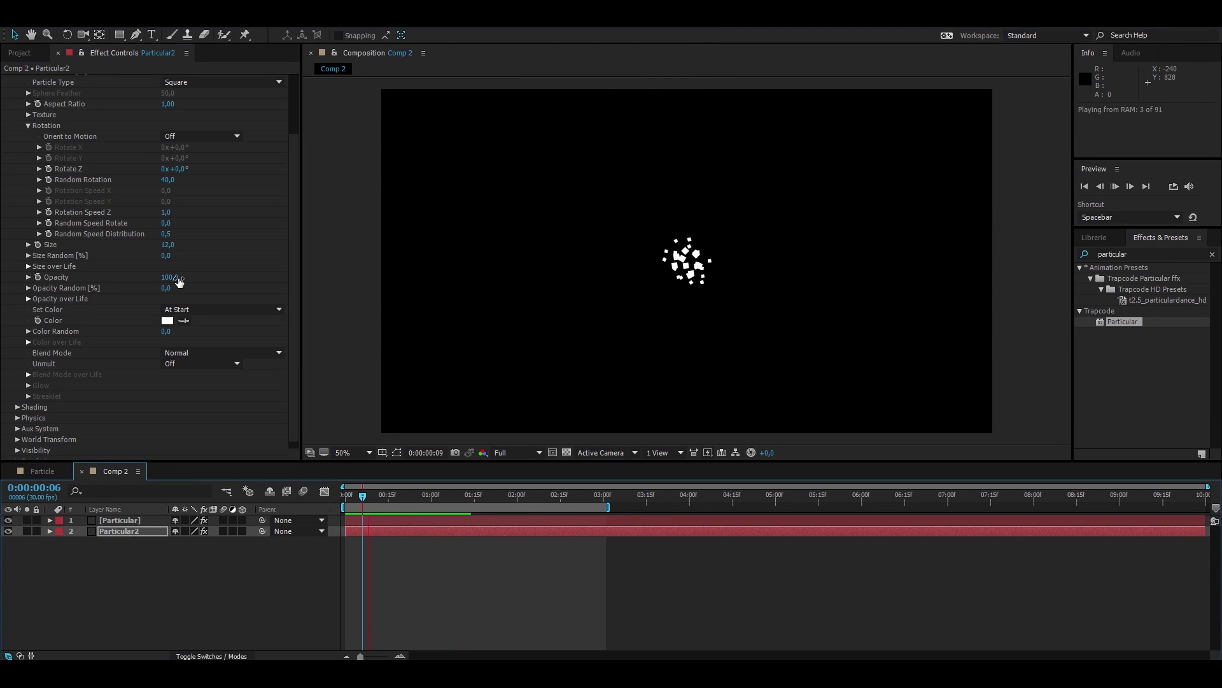
Set the particle Size of Particular2 to 10, preview the burst and scrub to 0:00:00:24.
{"action": "key", "text": "space"}
{"action": "left_click", "coordinate": [166, 245]}
{"action": "key", "text": "space"}
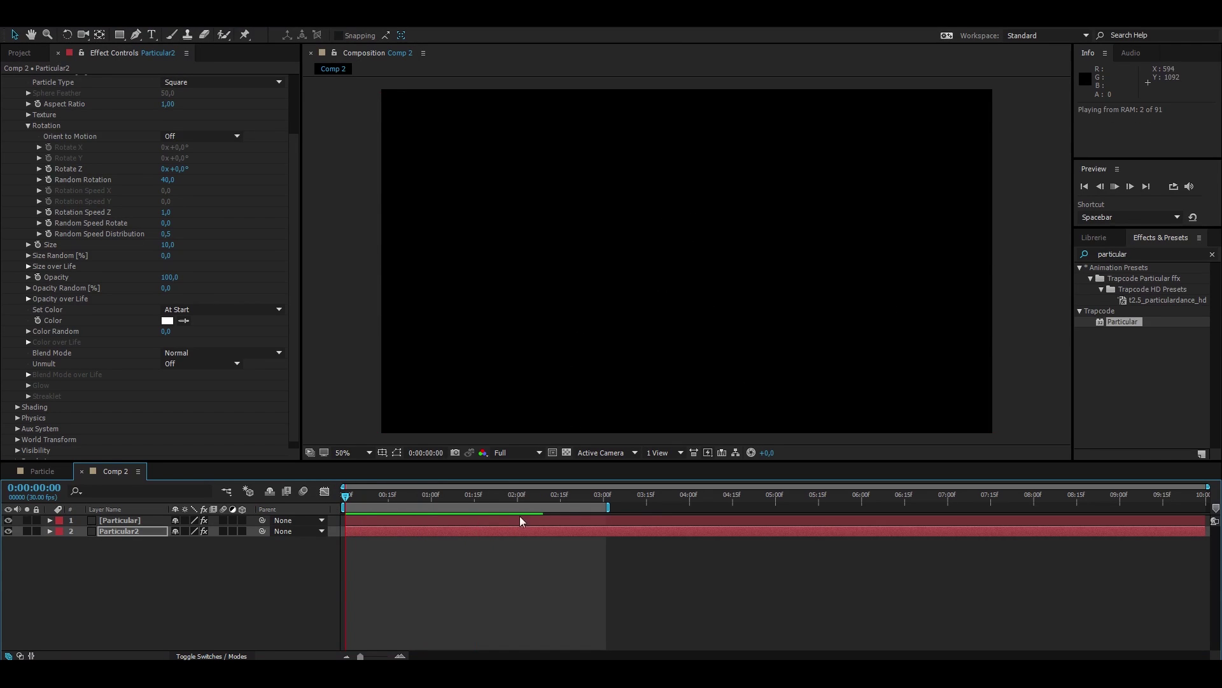
{"action": "left_click_drag", "start_coordinate": [568, 515], "coordinate": [414, 510]}
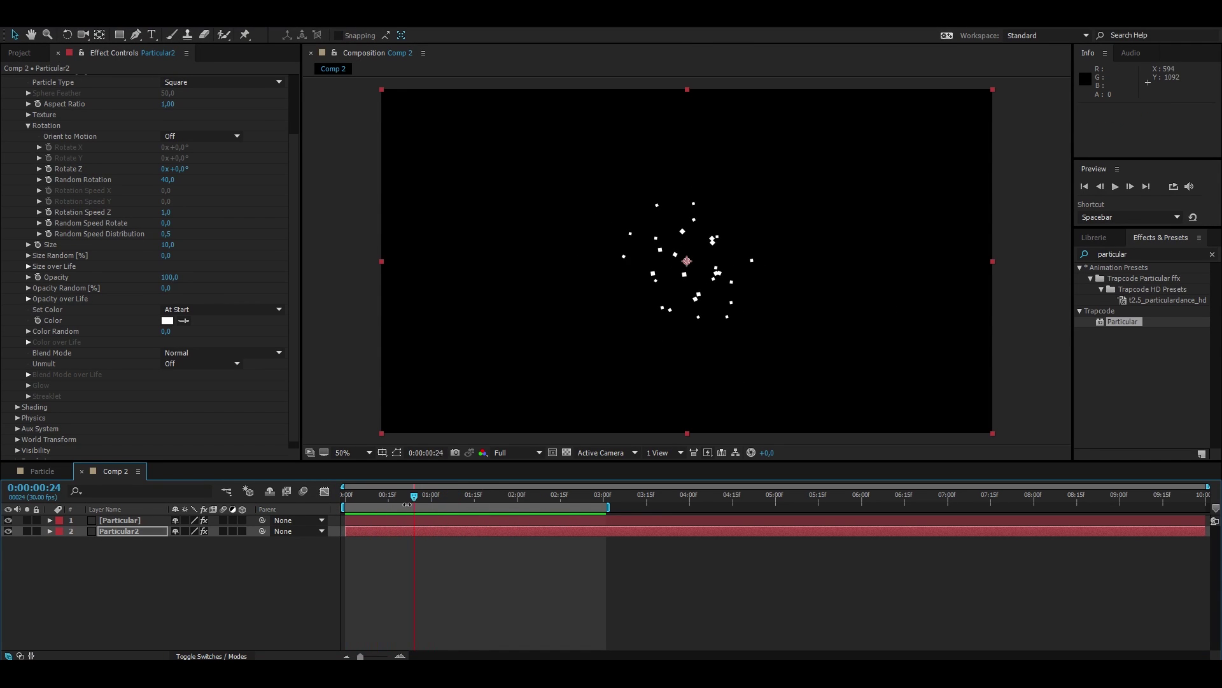
Set the Random Rotation of Particular2's particles to 30.
{"action": "scroll", "coordinate": [125, 320], "scroll_direction": "down", "scroll_amount": 1}
{"action": "scroll", "coordinate": [125, 320], "scroll_direction": "up", "scroll_amount": 4}
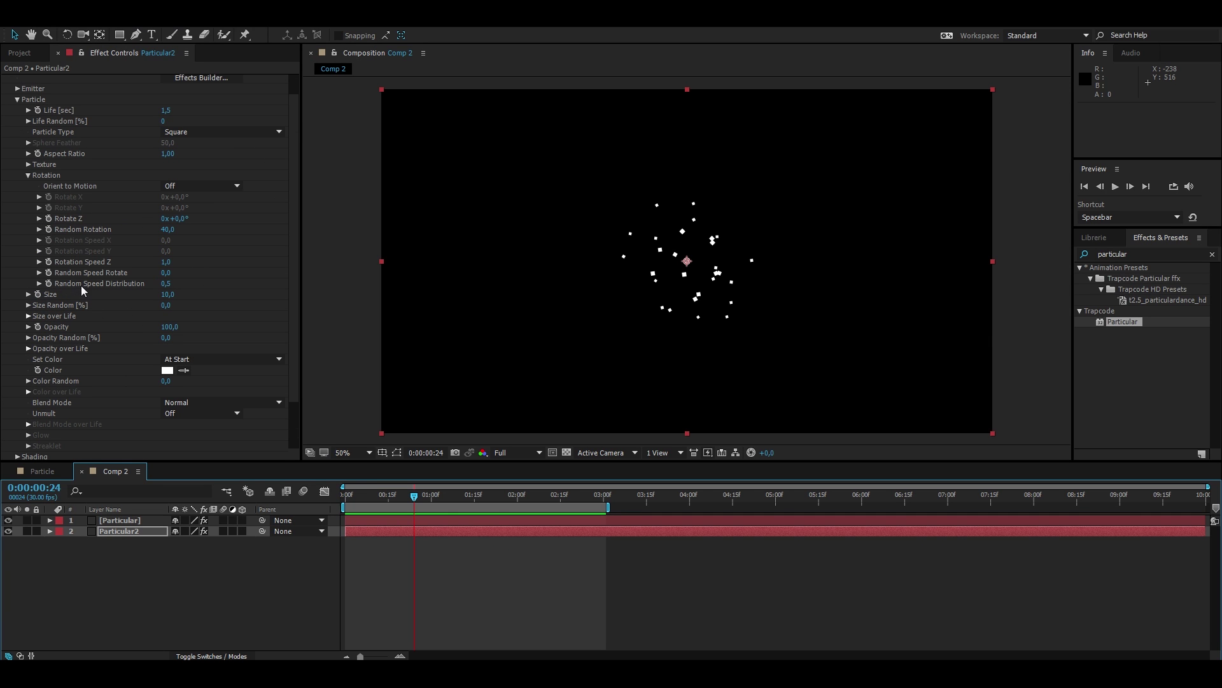
{"action": "left_click", "coordinate": [167, 229]}
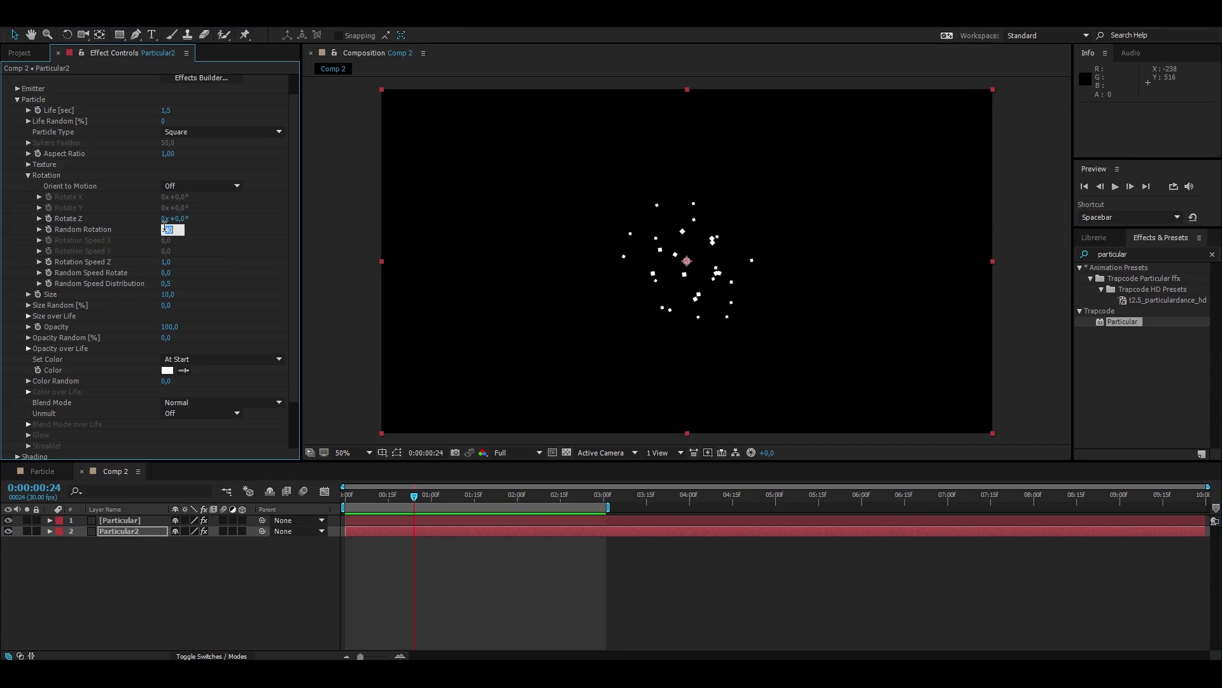
{"action": "type", "text": "30"}
{"action": "key", "text": "Return"}
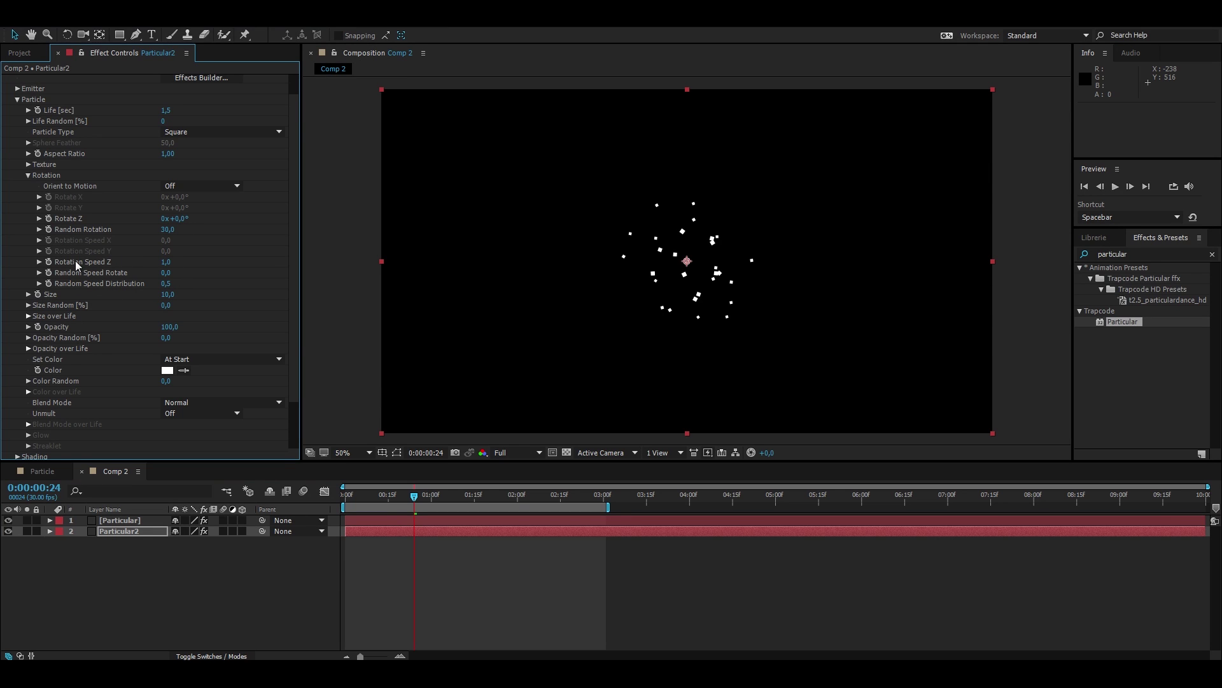
Set Rotation Speed Z of Particular2's particles to 0,5, preview from the start and go to 0:00:01:00.
{"action": "left_click", "coordinate": [165, 261]}
{"action": "type", "text": "0,5"}
{"action": "key", "text": "Return"}
{"action": "left_click", "coordinate": [379, 504]}
{"action": "key", "text": "space"}
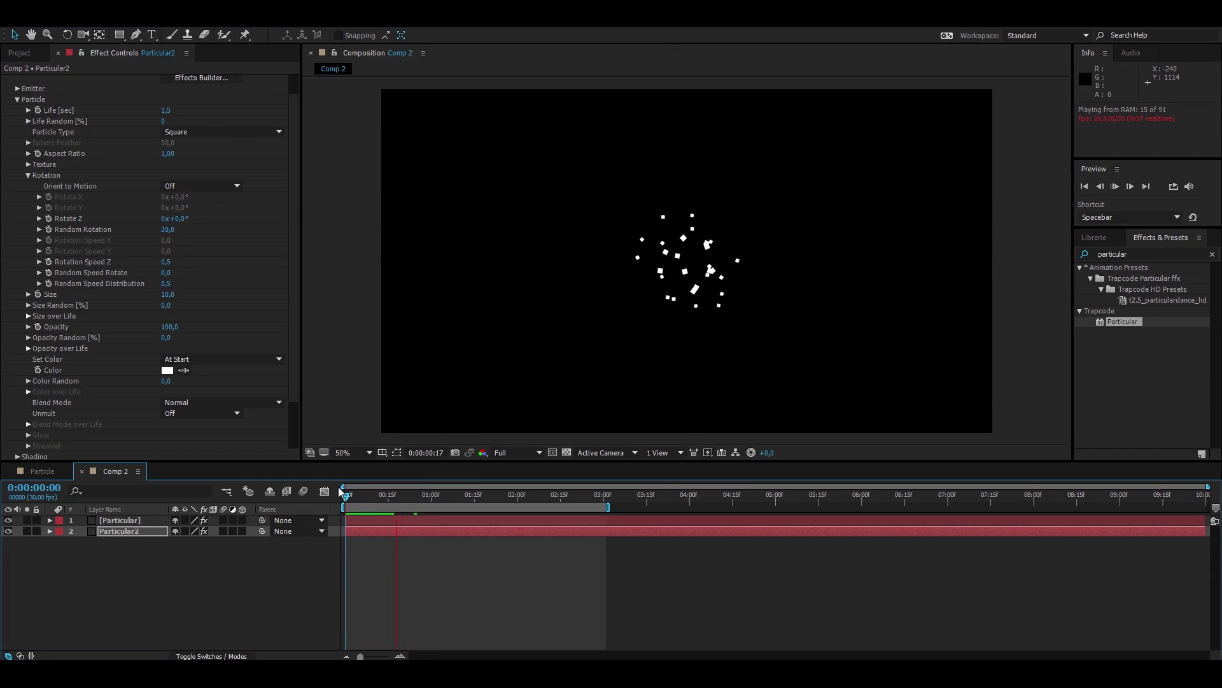
{"action": "left_click_drag", "start_coordinate": [342, 491], "coordinate": [432, 498]}
Change the Particular2 particle color to bright green and preview both layers from the start.
{"action": "left_click_drag", "start_coordinate": [292, 265], "coordinate": [296, 236]}
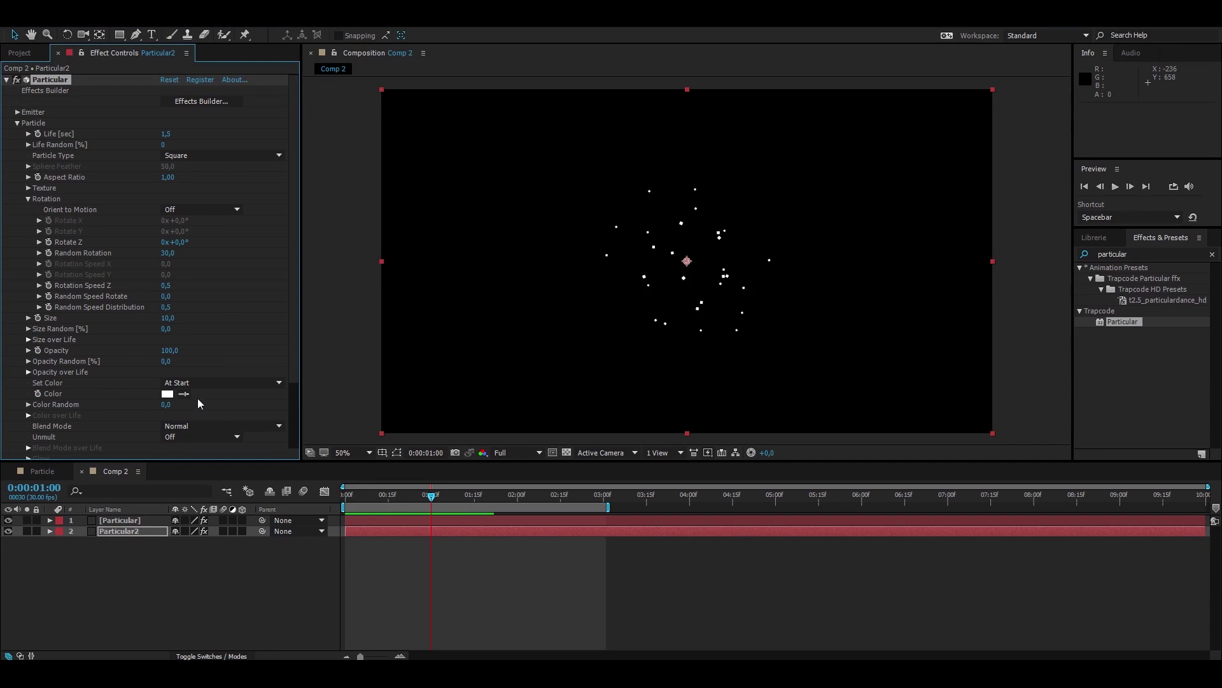
{"action": "left_click", "coordinate": [167, 394]}
{"action": "mouse_move", "coordinate": [721, 191]}
{"action": "left_mouse_down"}
{"action": "mouse_move", "coordinate": [723, 209]}
{"action": "mouse_move", "coordinate": [724, 190]}
{"action": "left_mouse_up"}
{"action": "left_click", "coordinate": [689, 116]}
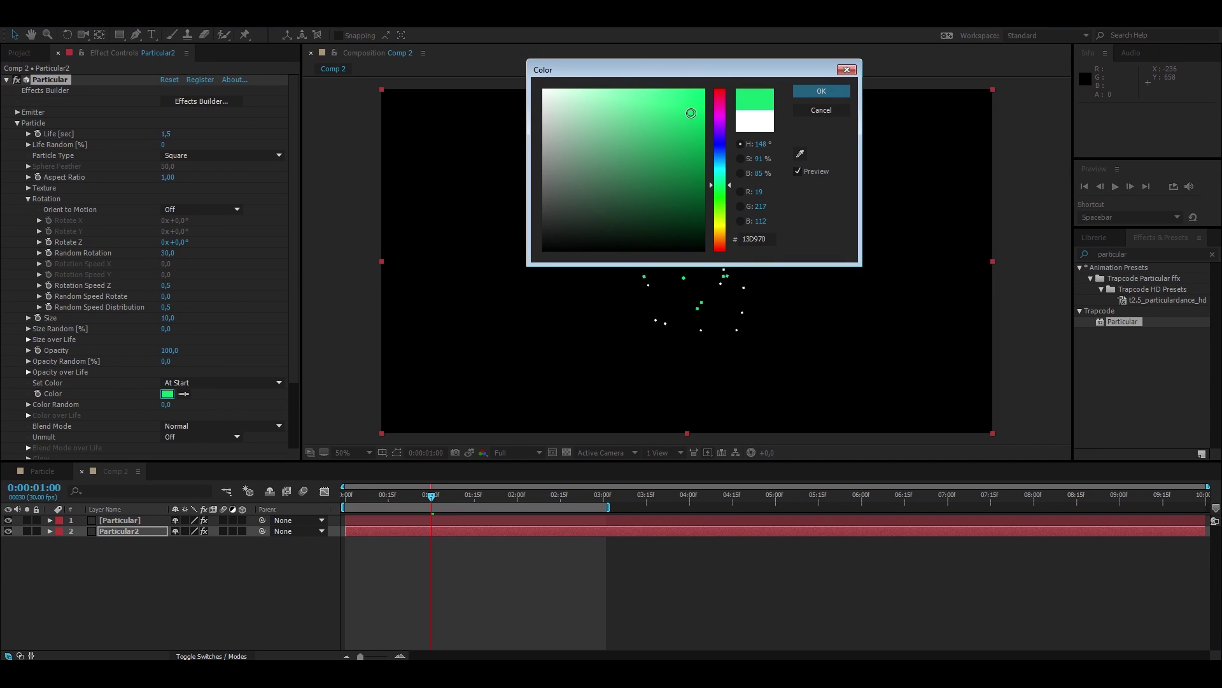
{"action": "left_click", "coordinate": [822, 91]}
{"action": "left_click", "coordinate": [433, 482]}
{"action": "key", "text": "space"}
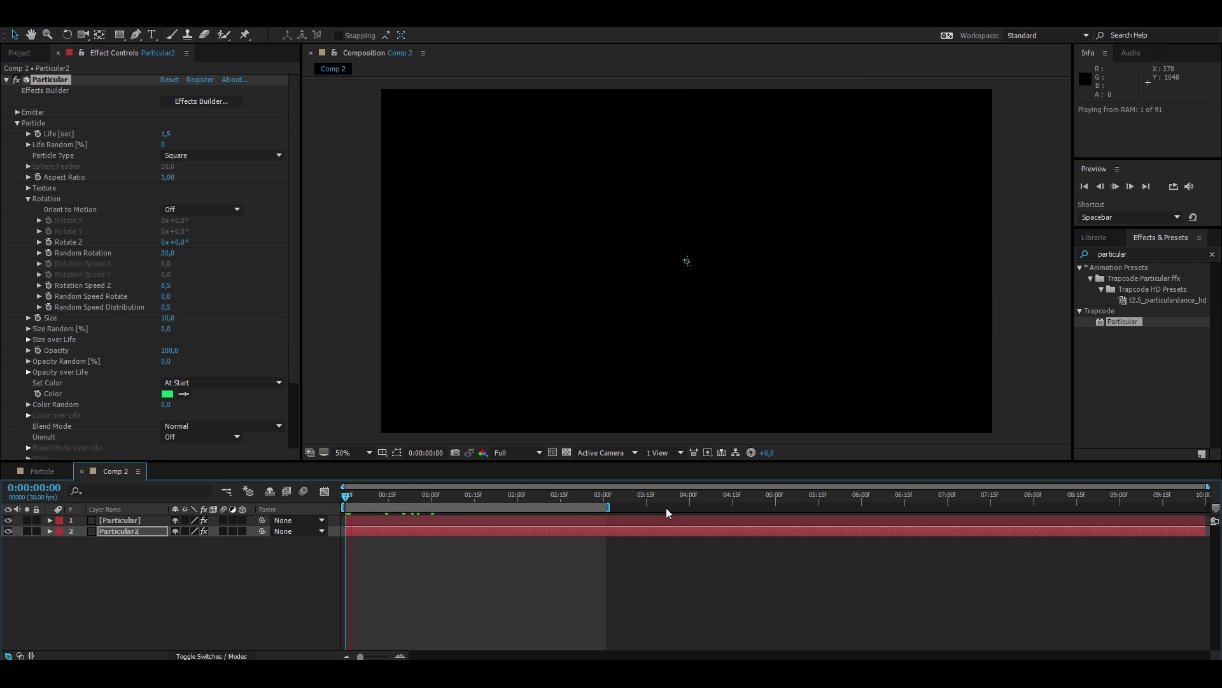
{"action": "left_click_drag", "start_coordinate": [416, 497], "coordinate": [445, 504]}
{"action": "key", "text": "space"}
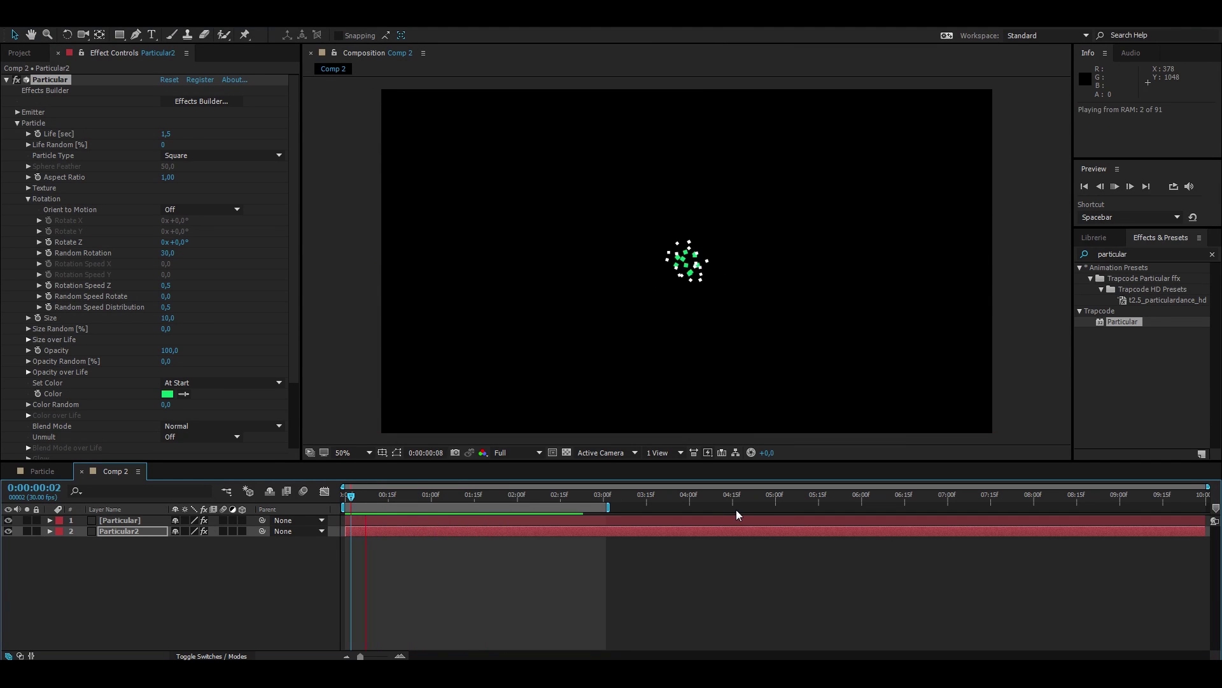
{"action": "key", "text": "space"}
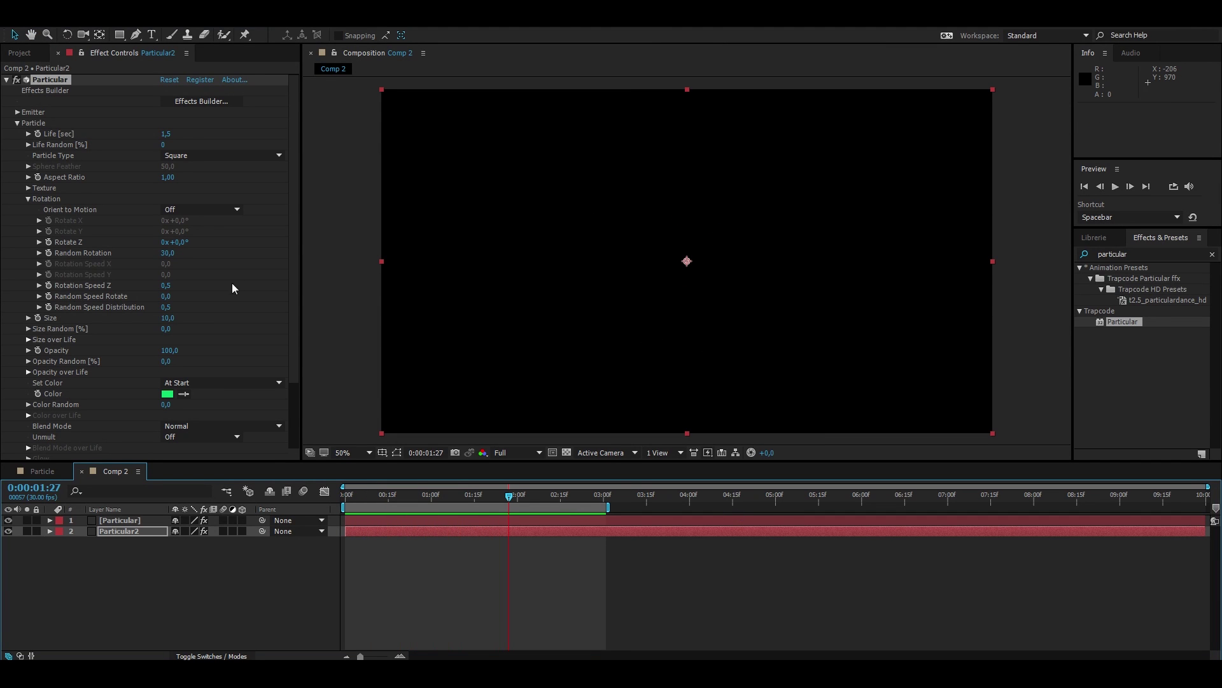
Examine the burst and its trailing lines in the Particle composition at several times, comparing it with Comp 2.
{"action": "left_click_drag", "start_coordinate": [494, 499], "coordinate": [447, 504]}
{"action": "left_click", "coordinate": [45, 471]}
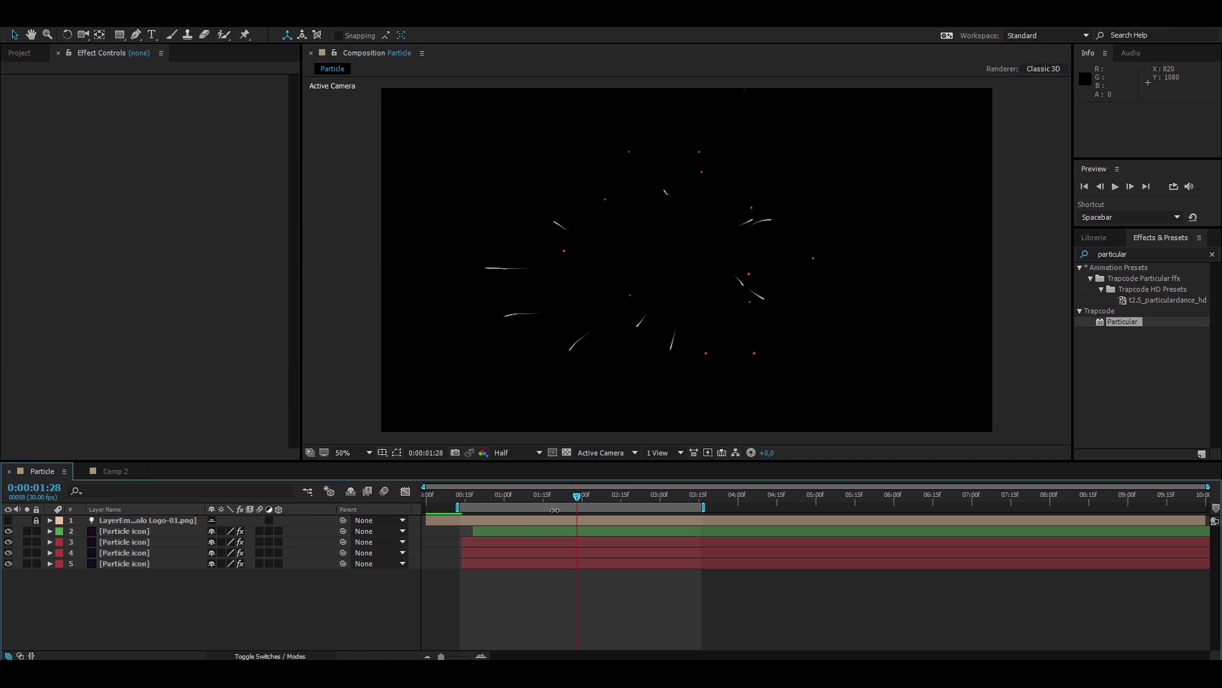
{"action": "left_click_drag", "start_coordinate": [577, 501], "coordinate": [515, 508]}
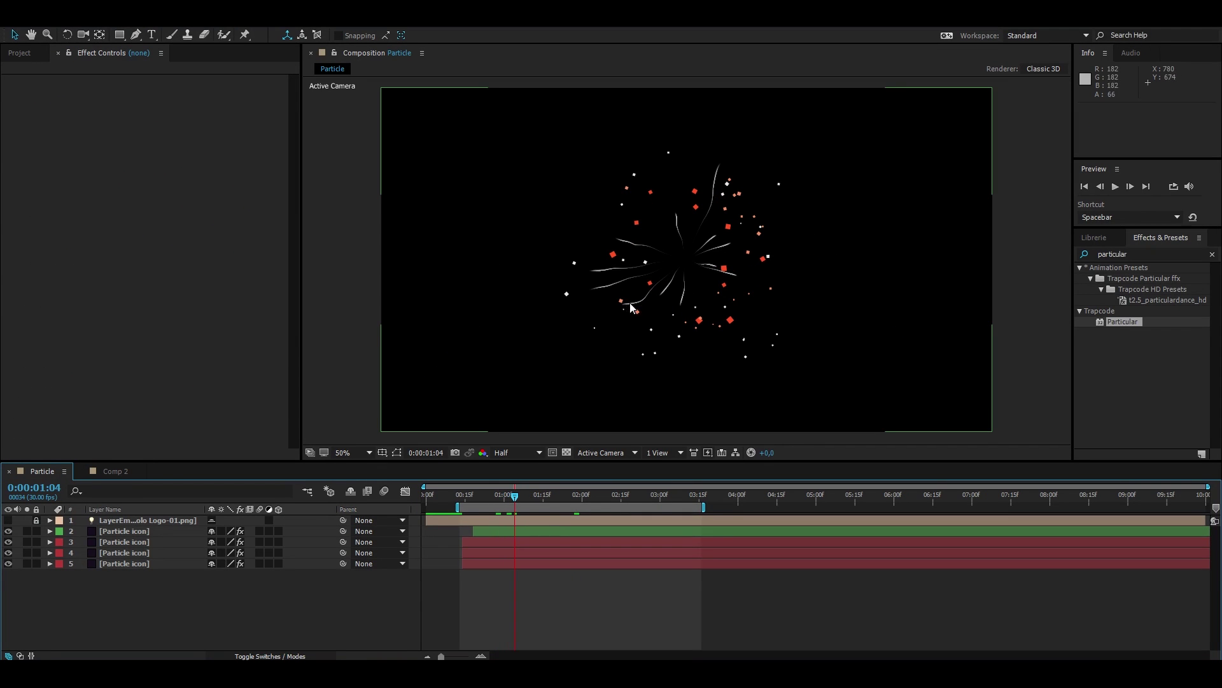
{"action": "left_click_drag", "start_coordinate": [516, 501], "coordinate": [549, 495]}
{"action": "left_click", "coordinate": [116, 470]}
{"action": "left_click", "coordinate": [165, 589]}
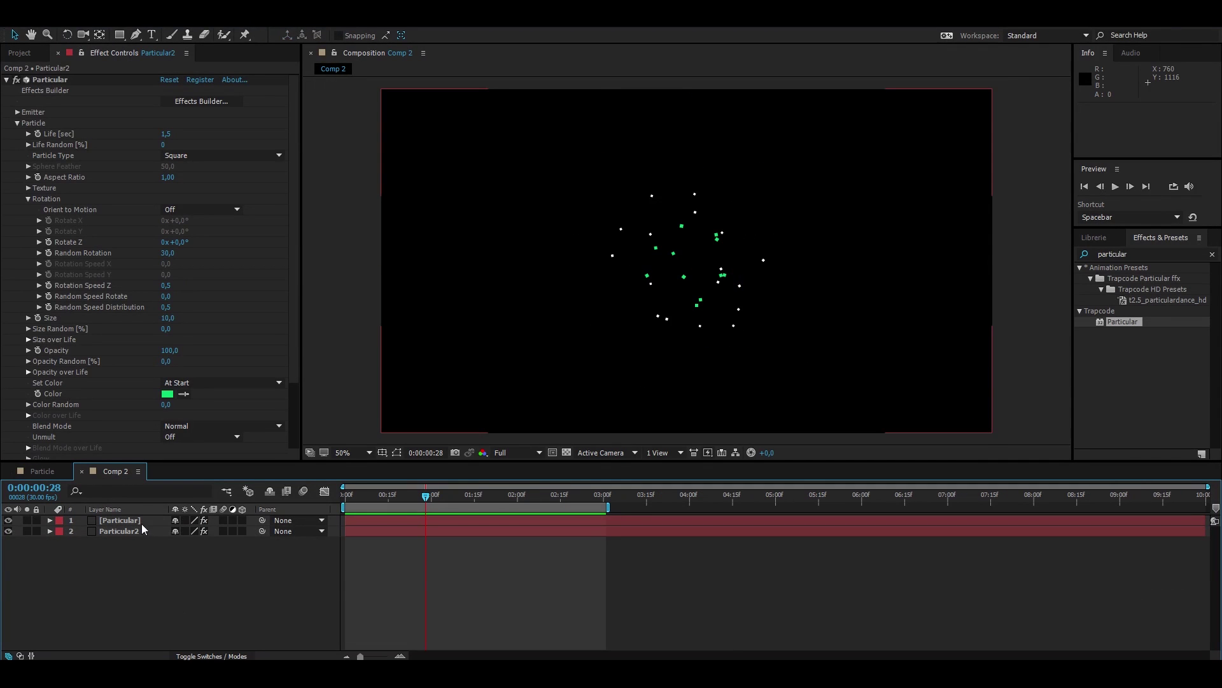
{"action": "left_click_drag", "start_coordinate": [426, 496], "coordinate": [444, 496]}
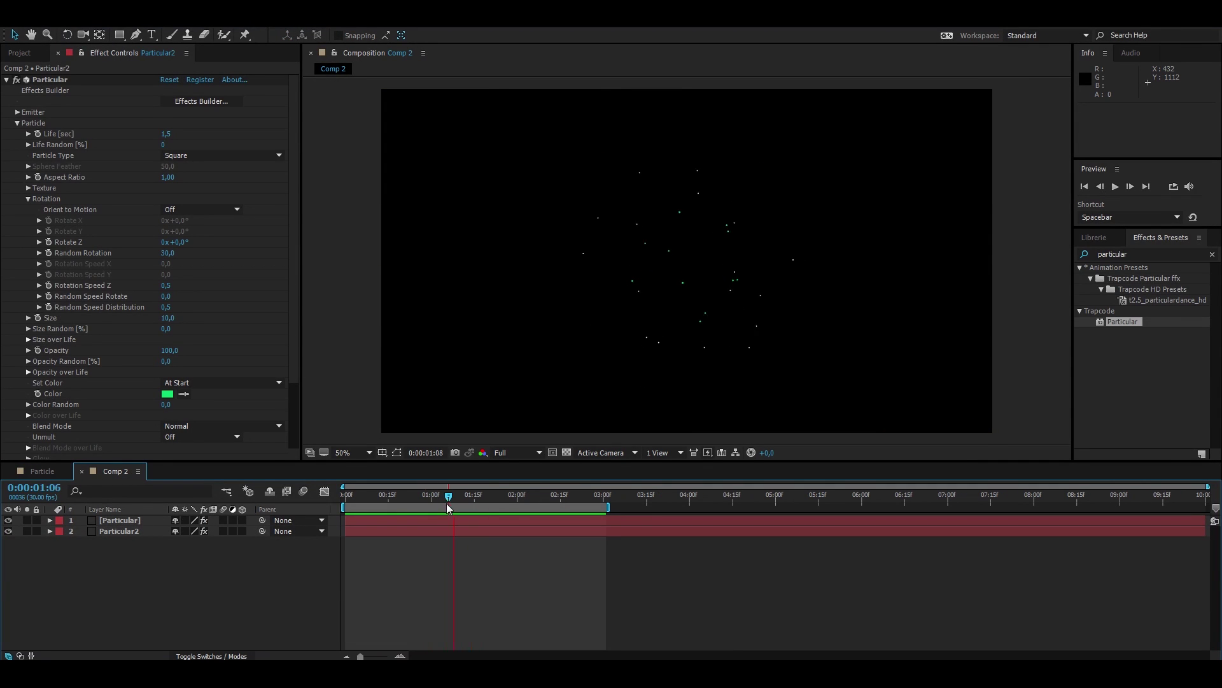
Duplicate the Particular layer, move the copy below Particular2 and rename it LineParticles.
{"action": "left_click", "coordinate": [143, 522]}
{"action": "key", "text": "ctrl+d"}
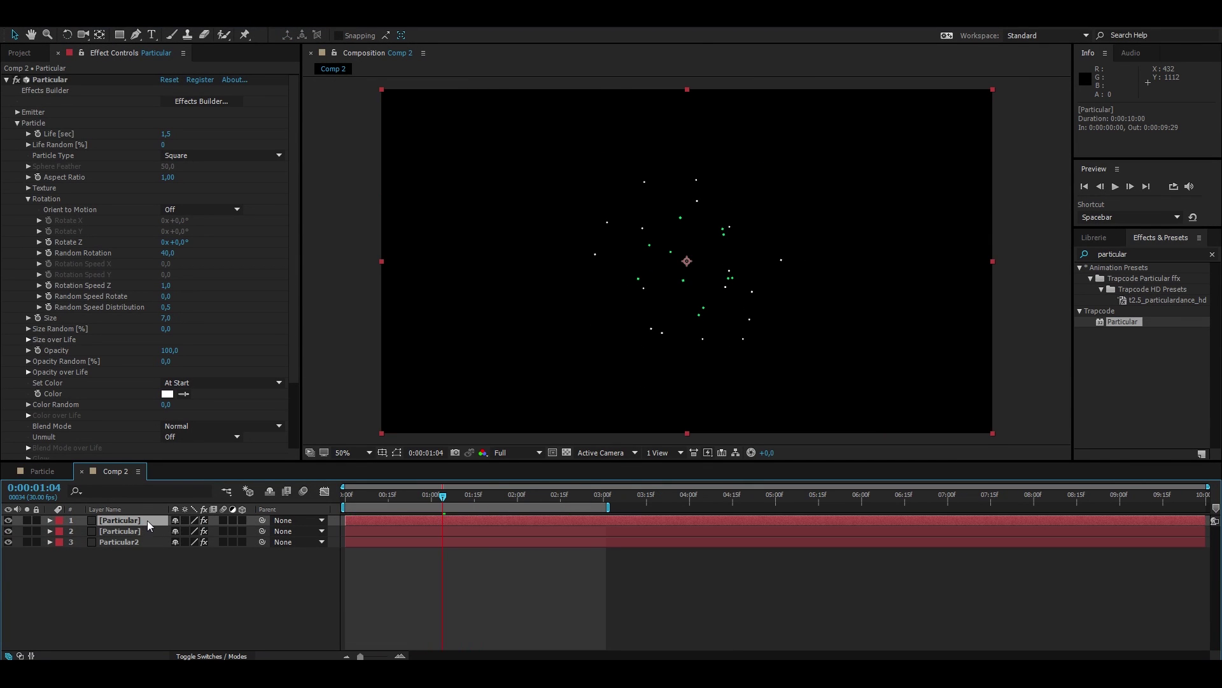
{"action": "left_click_drag", "start_coordinate": [147, 520], "coordinate": [163, 583]}
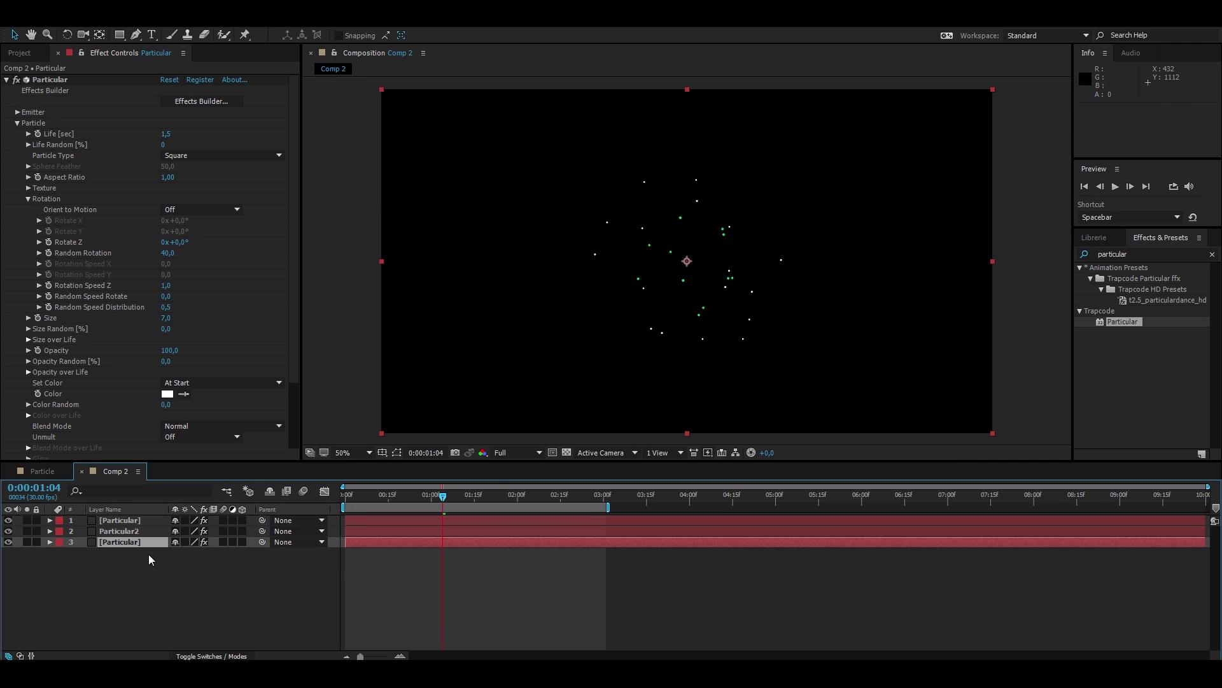
{"action": "key", "text": "Return"}
{"action": "type", "text": "LineParticles"}
{"action": "key", "text": "Return"}
Change the particle color of LineParticles to red and go to 0:00:01:01.
{"action": "mouse_move", "coordinate": [445, 495]}
{"action": "left_mouse_down"}
{"action": "mouse_move", "coordinate": [468, 499]}
{"action": "mouse_move", "coordinate": [452, 498]}
{"action": "left_mouse_up"}
{"action": "scroll", "coordinate": [126, 298], "scroll_direction": "down", "scroll_amount": 2}
{"action": "scroll", "coordinate": [177, 350], "scroll_direction": "up", "scroll_amount": 1}
{"action": "left_click", "coordinate": [167, 365]}
{"action": "left_click_drag", "start_coordinate": [628, 133], "coordinate": [745, 70]}
{"action": "left_click", "coordinate": [826, 92]}
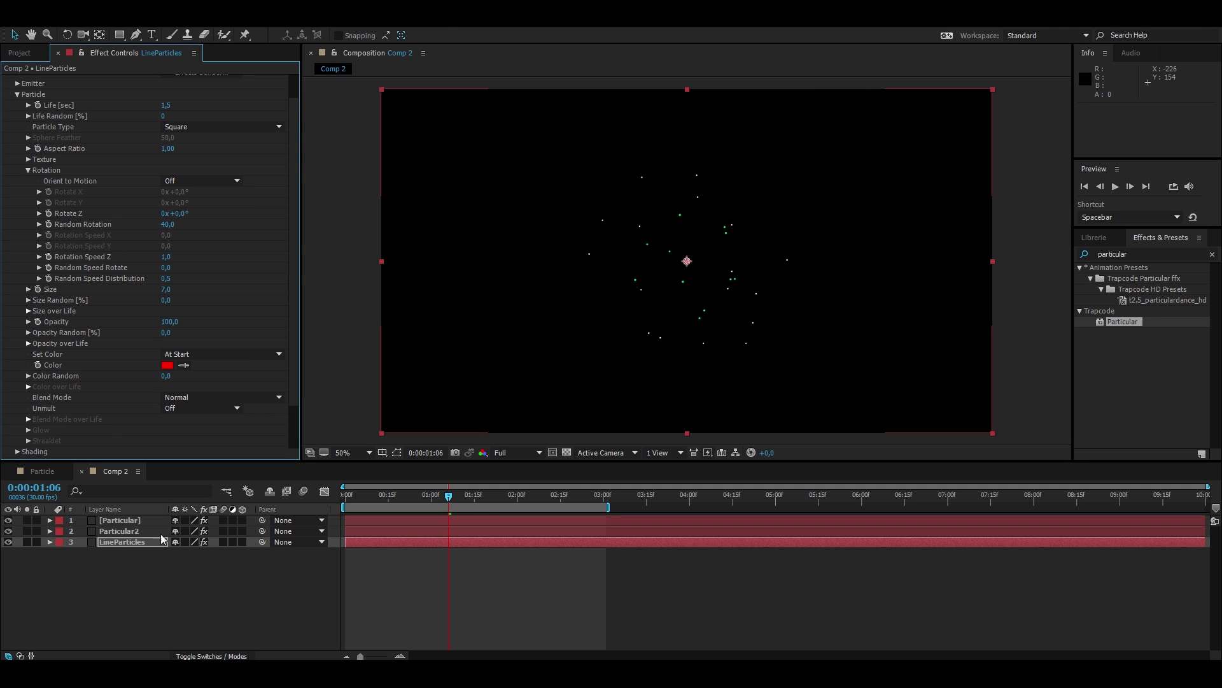
{"action": "mouse_move", "coordinate": [449, 496]}
{"action": "left_mouse_down"}
{"action": "mouse_move", "coordinate": [479, 500]}
{"action": "mouse_move", "coordinate": [434, 499]}
{"action": "left_mouse_up"}
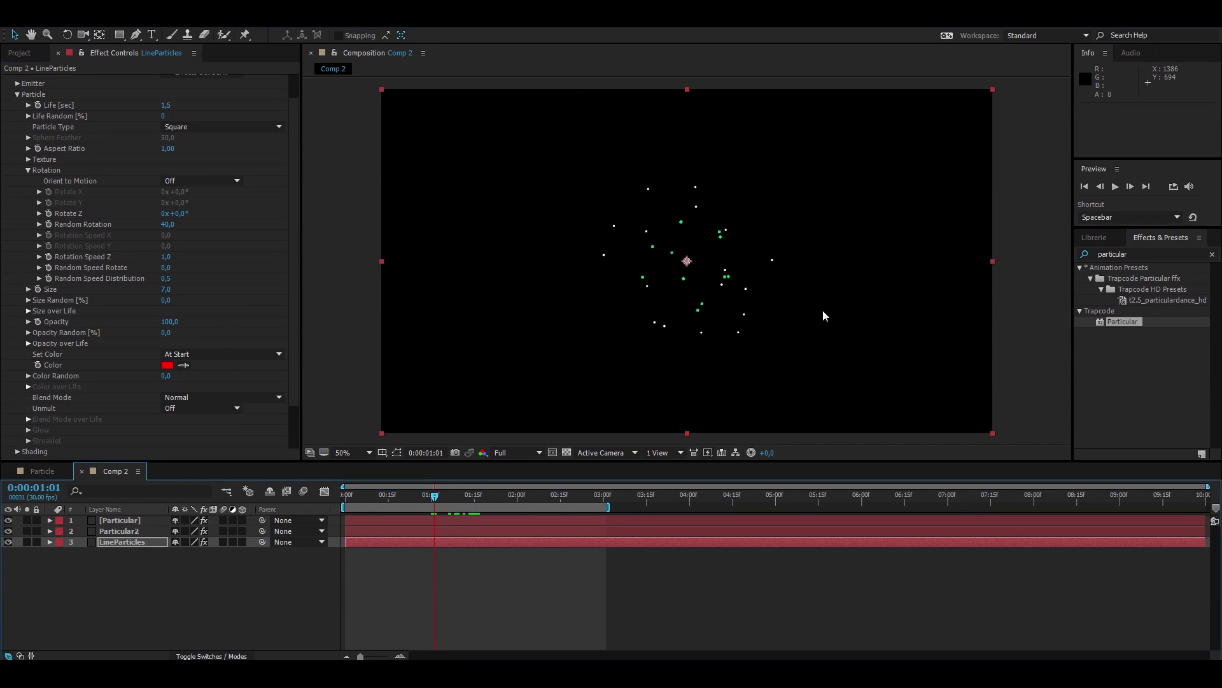
{"action": "left_click", "coordinate": [167, 365]}
{"action": "left_click_drag", "start_coordinate": [638, 166], "coordinate": [691, 107]}
{"action": "left_click", "coordinate": [822, 91]}
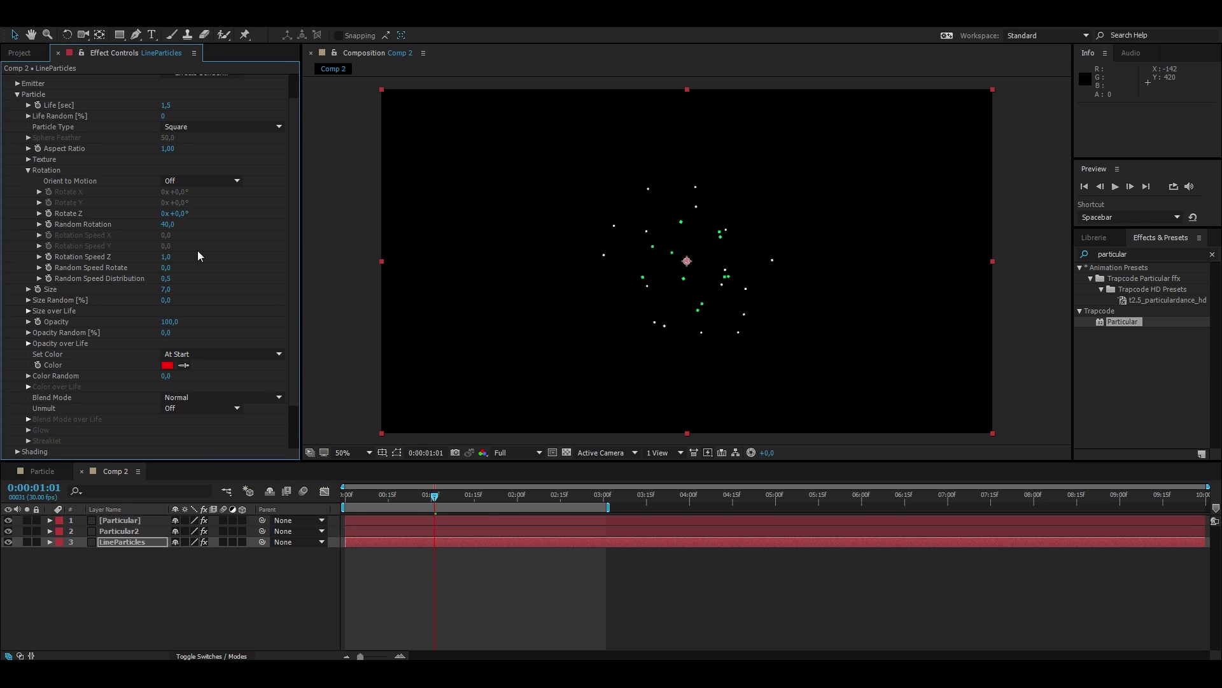
Set the Random Seed in LineParticles' Emitter settings to 100030 and view the composition at 100%.
{"action": "scroll", "coordinate": [198, 272], "scroll_direction": "up", "scroll_amount": 2}
{"action": "left_click", "coordinate": [18, 123]}
{"action": "left_click", "coordinate": [17, 112]}
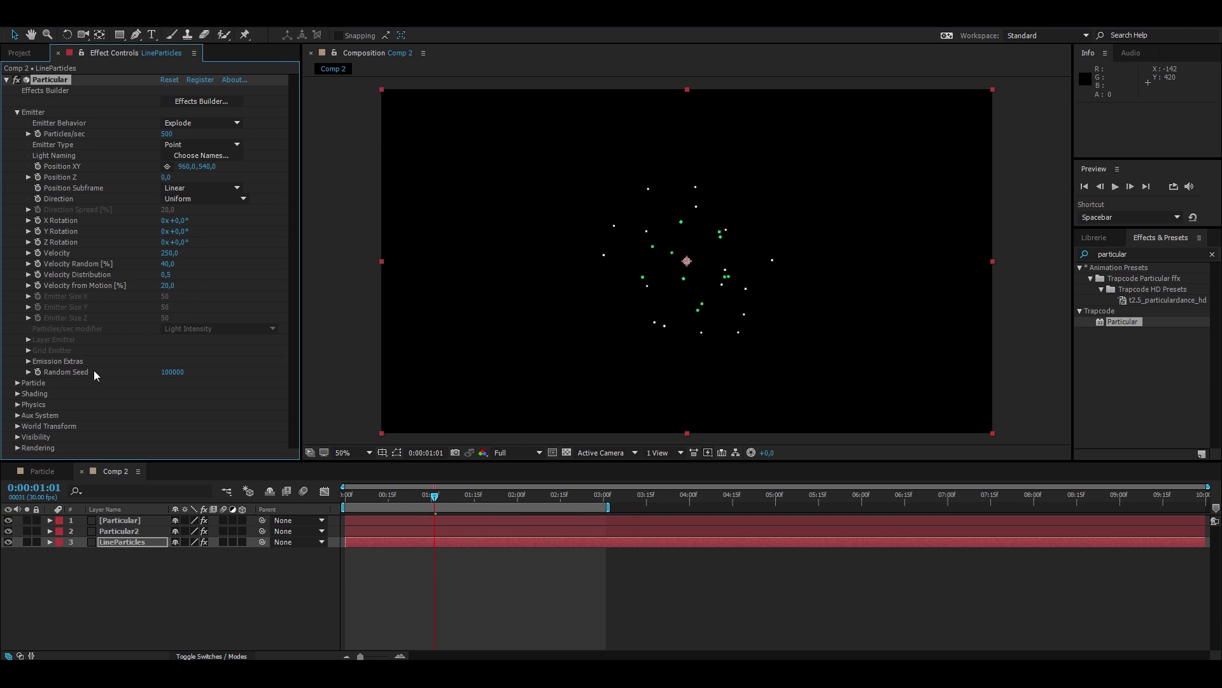
{"action": "key", "text": "slash"}
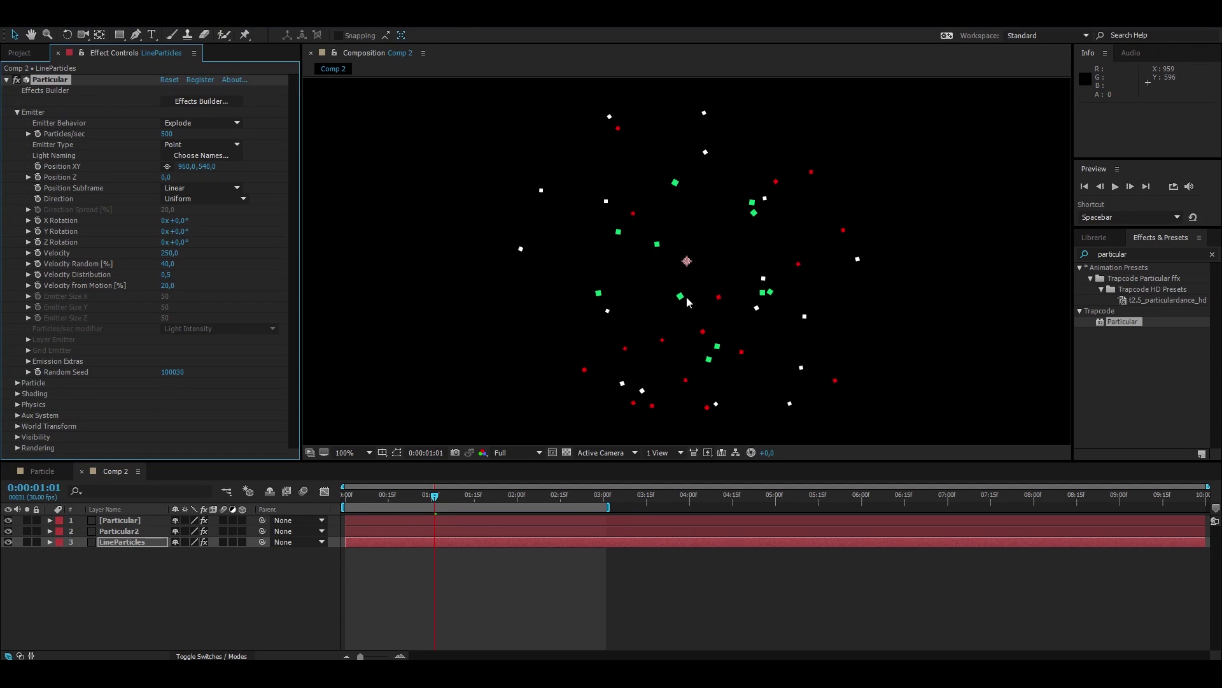
Set LineParticles' emitter to 100 Particles/sec and compare with the lines in the Particle composition.
{"action": "left_click", "coordinate": [167, 134]}
{"action": "key", "text": "Return"}
{"action": "left_click", "coordinate": [35, 475]}
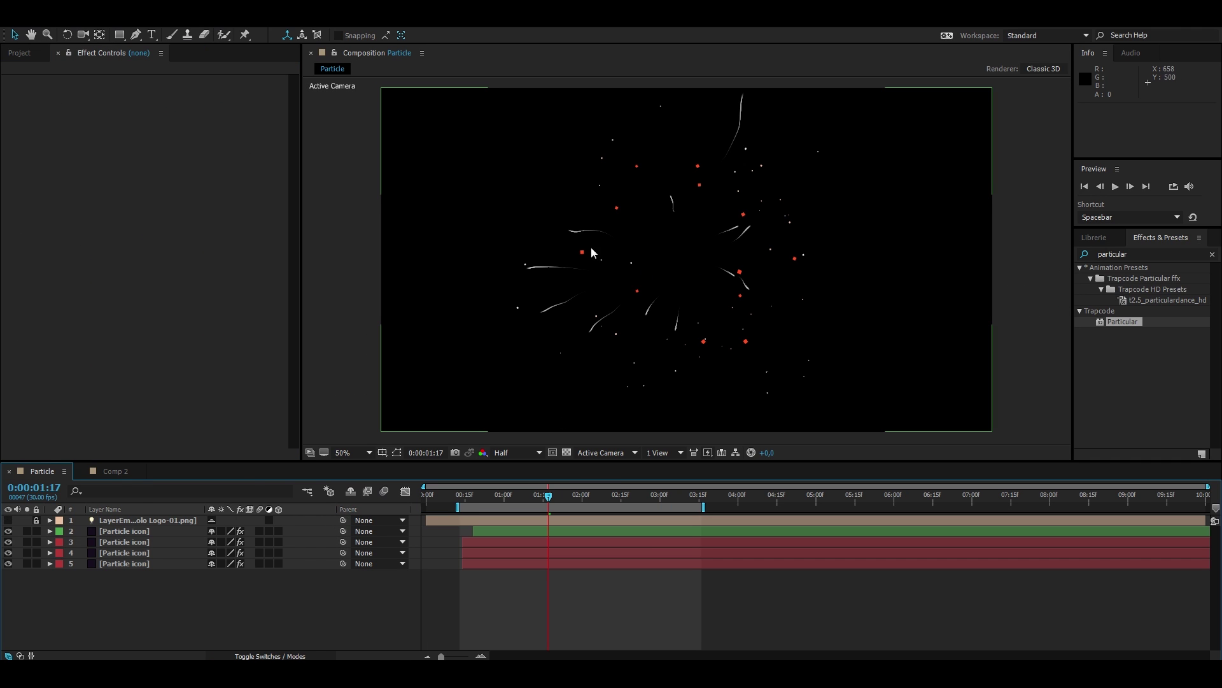
{"action": "left_click", "coordinate": [114, 471]}
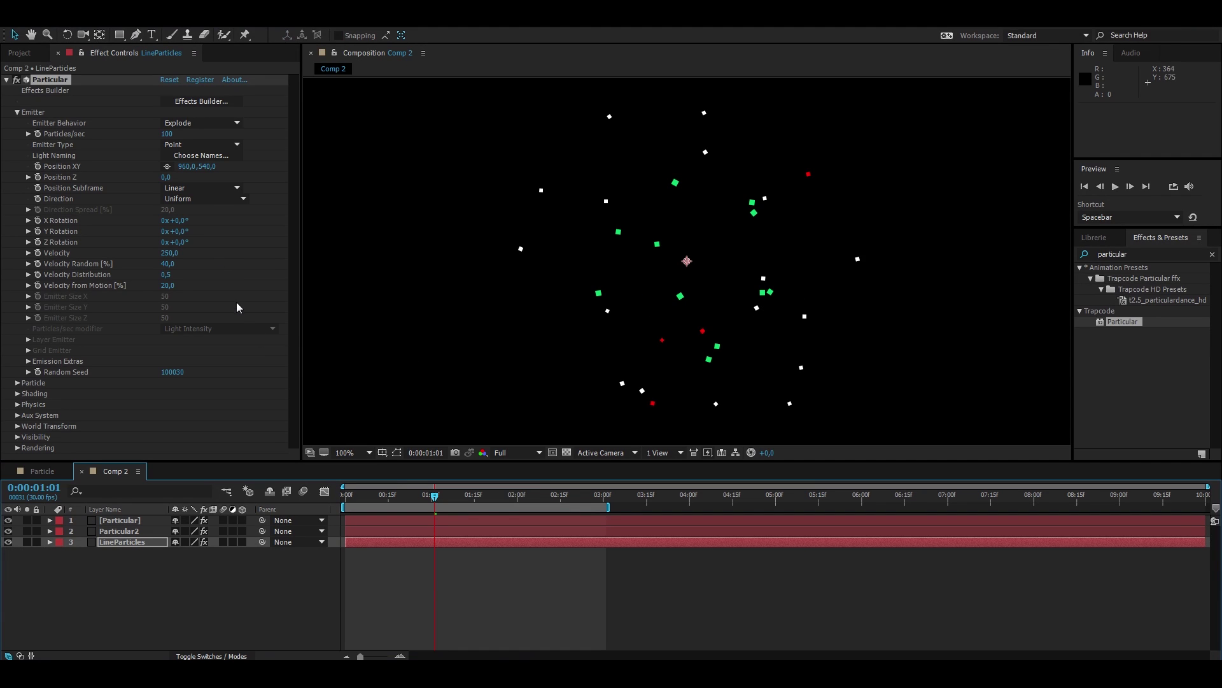
Set the Aux System of LineParticles to emit Continuously and scrub to 0:00:00:15.
{"action": "left_click", "coordinate": [17, 112]}
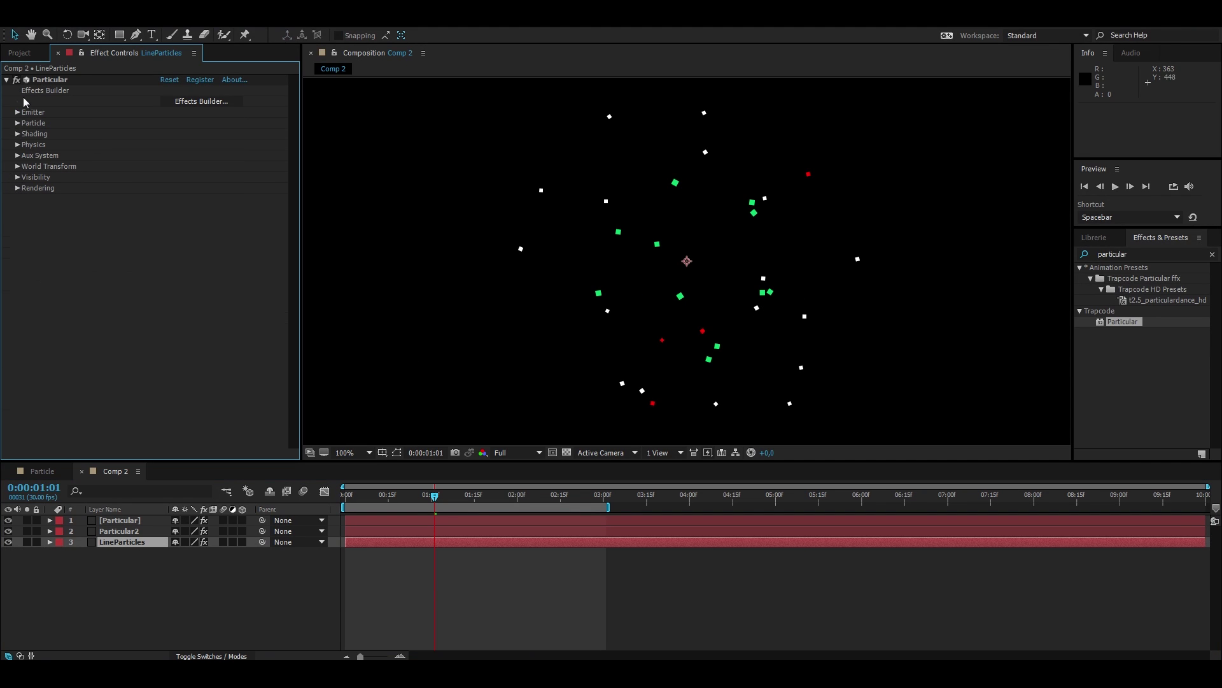
{"action": "left_click", "coordinate": [18, 156]}
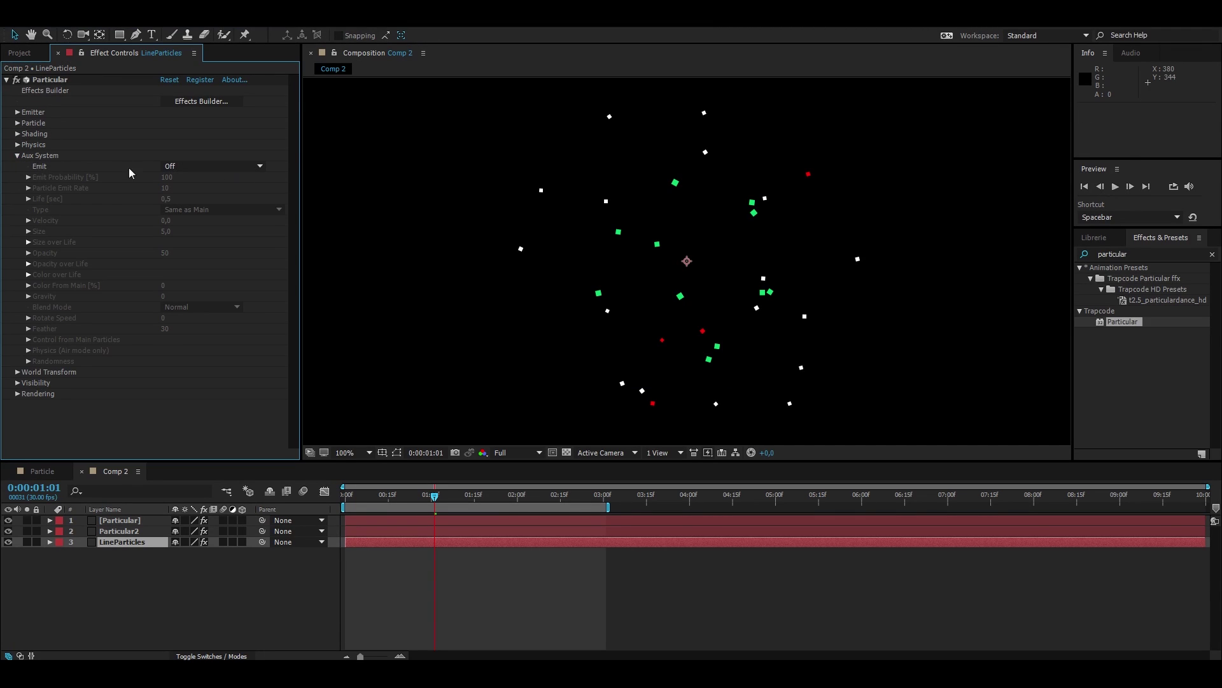
{"action": "left_click", "coordinate": [220, 165]}
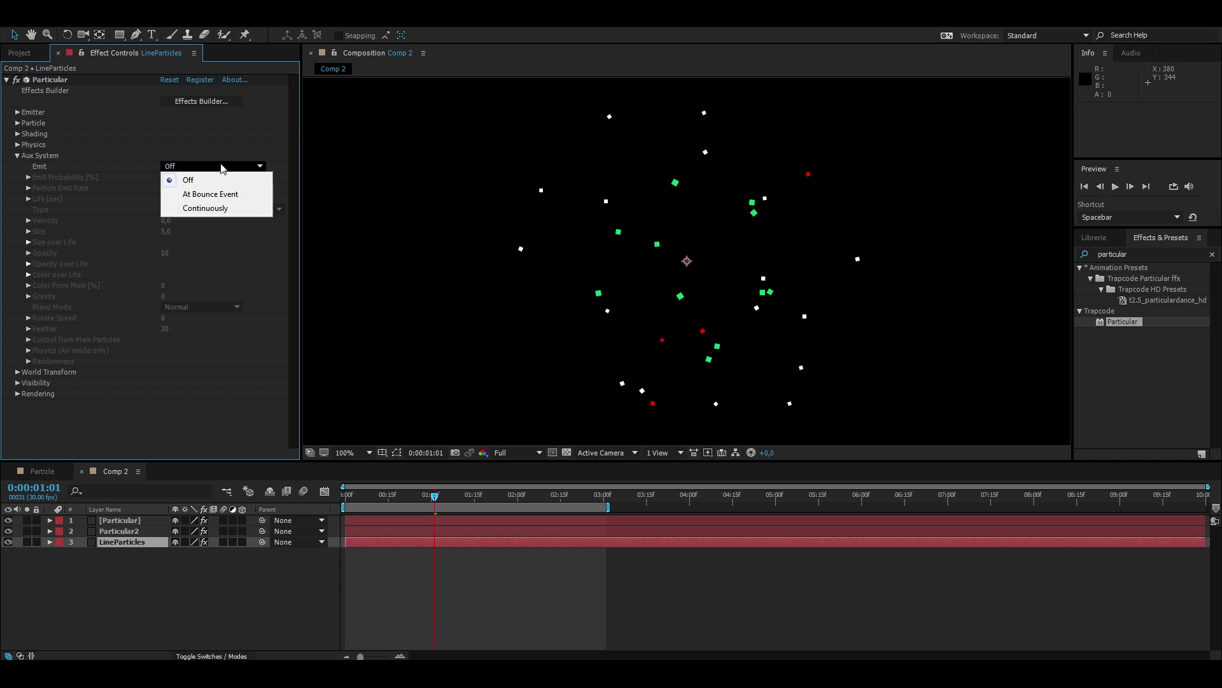
{"action": "left_click", "coordinate": [223, 208]}
{"action": "left_click_drag", "start_coordinate": [450, 503], "coordinate": [424, 556]}
{"action": "left_click_drag", "start_coordinate": [420, 494], "coordinate": [388, 497]}
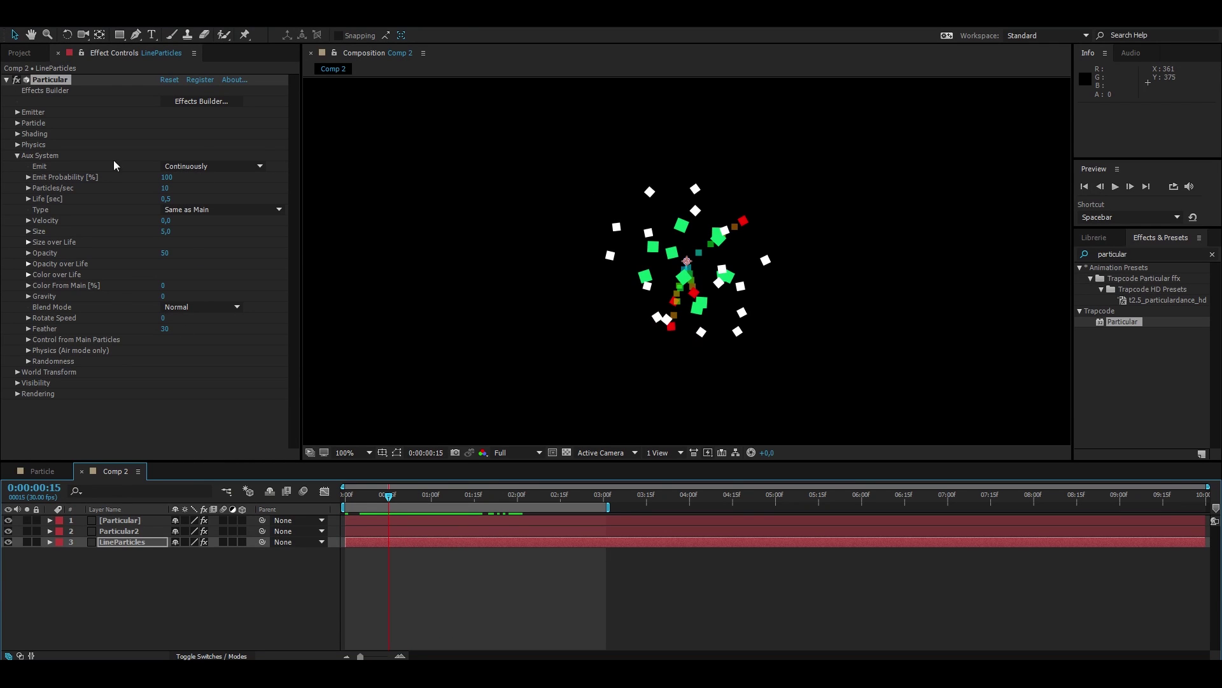
Set the Aux System particle Type of LineParticles to Sphere and inspect the trails up close.
{"action": "left_click", "coordinate": [243, 210]}
{"action": "left_click", "coordinate": [228, 221]}
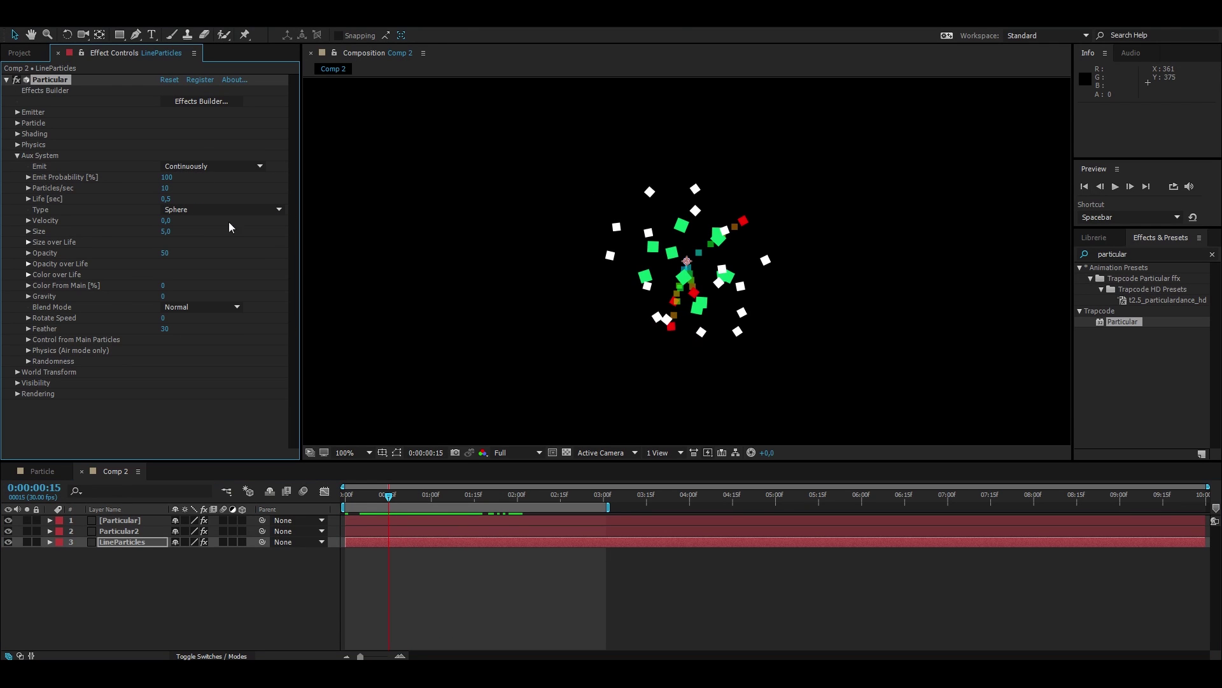
{"action": "key", "text": "period"}
{"action": "key", "text": "period"}
{"action": "key", "text": "comma"}
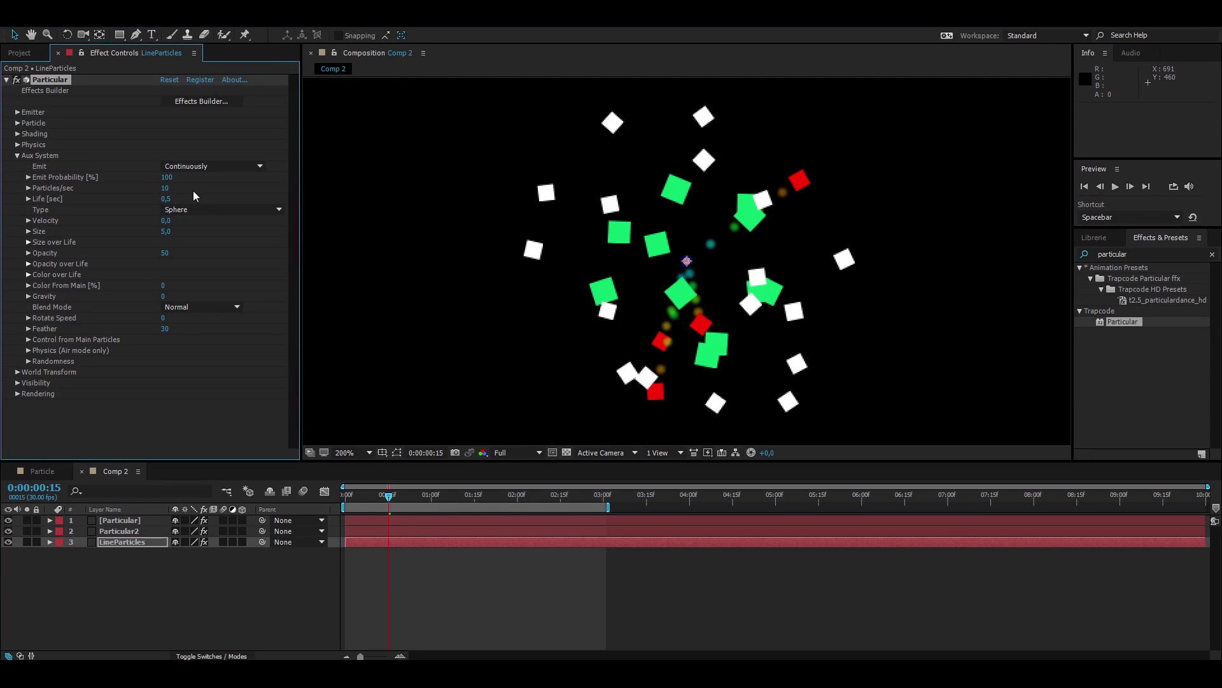
Set the Aux System Particles/sec of LineParticles to 200 and scrub to 0:00:01:06.
{"action": "left_click", "coordinate": [169, 189]}
{"action": "key", "text": "Return"}
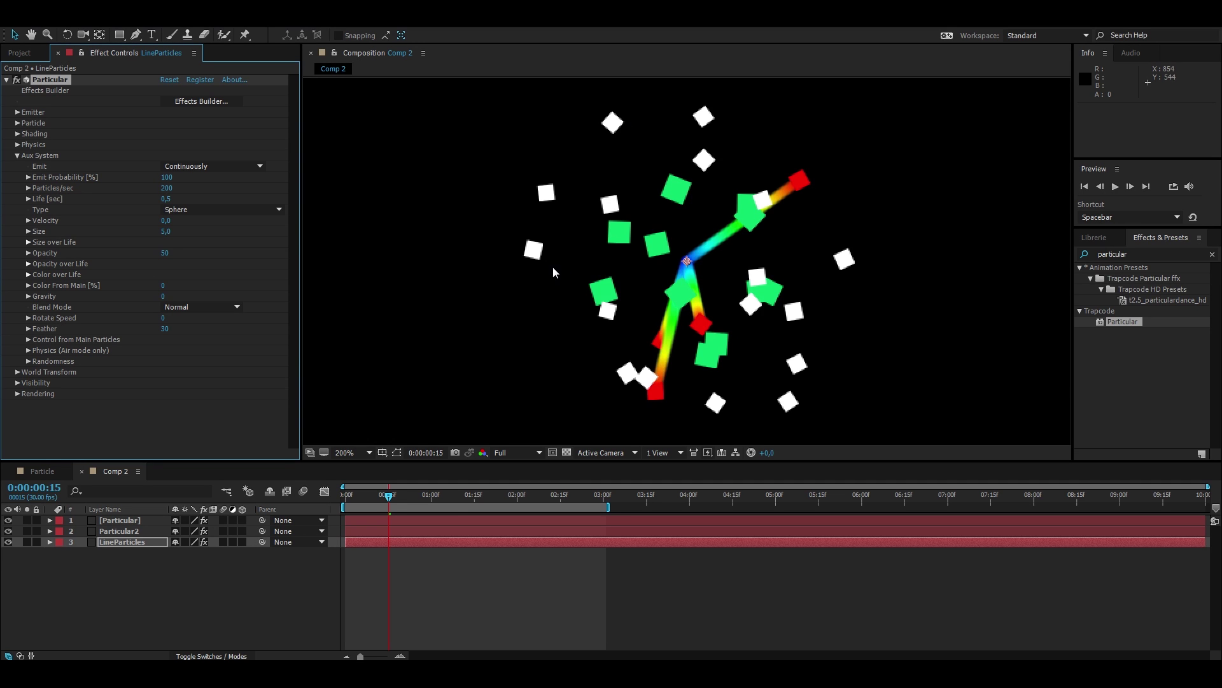
{"action": "key", "text": "comma"}
{"action": "left_click_drag", "start_coordinate": [390, 528], "coordinate": [457, 512]}
{"action": "left_click_drag", "start_coordinate": [450, 513], "coordinate": [448, 513]}
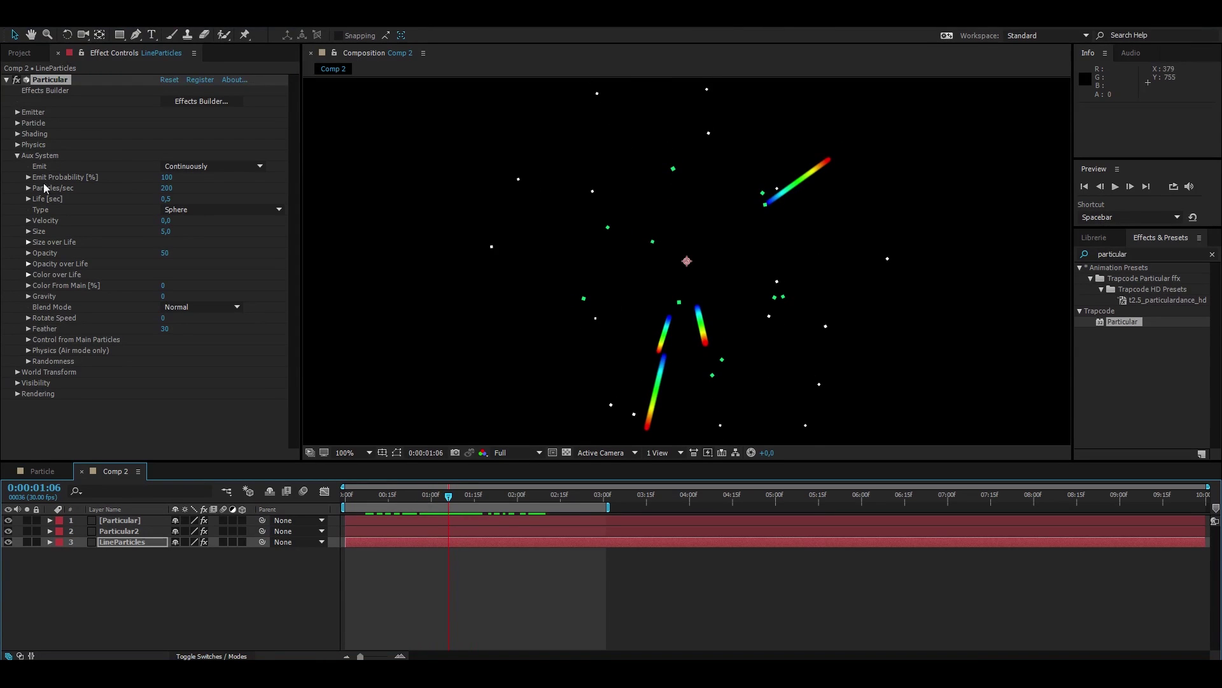
Set LineParticles' emitter to 150 Particles/sec, adjust its Random Seed to spread the trails differently, and scrub to check the result.
{"action": "left_click", "coordinate": [17, 112]}
{"action": "left_click", "coordinate": [168, 134]}
{"action": "type", "text": "150"}
{"action": "key", "text": "Return"}
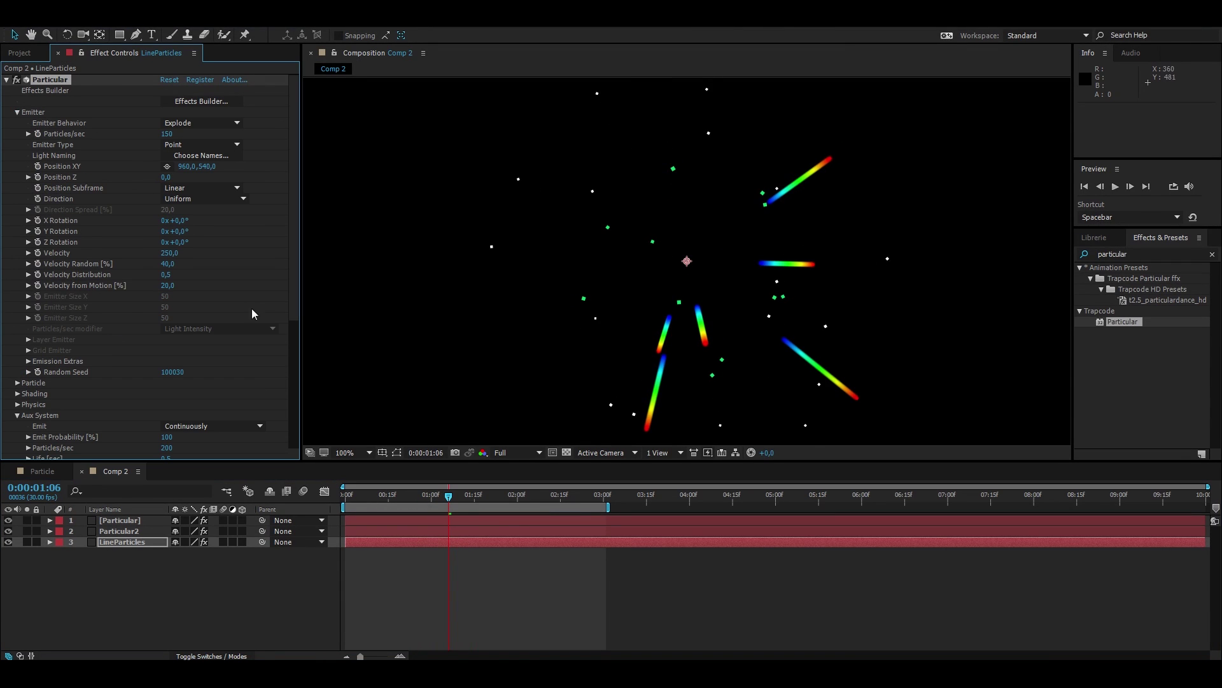
{"action": "left_click_drag", "start_coordinate": [176, 377], "coordinate": [180, 374]}
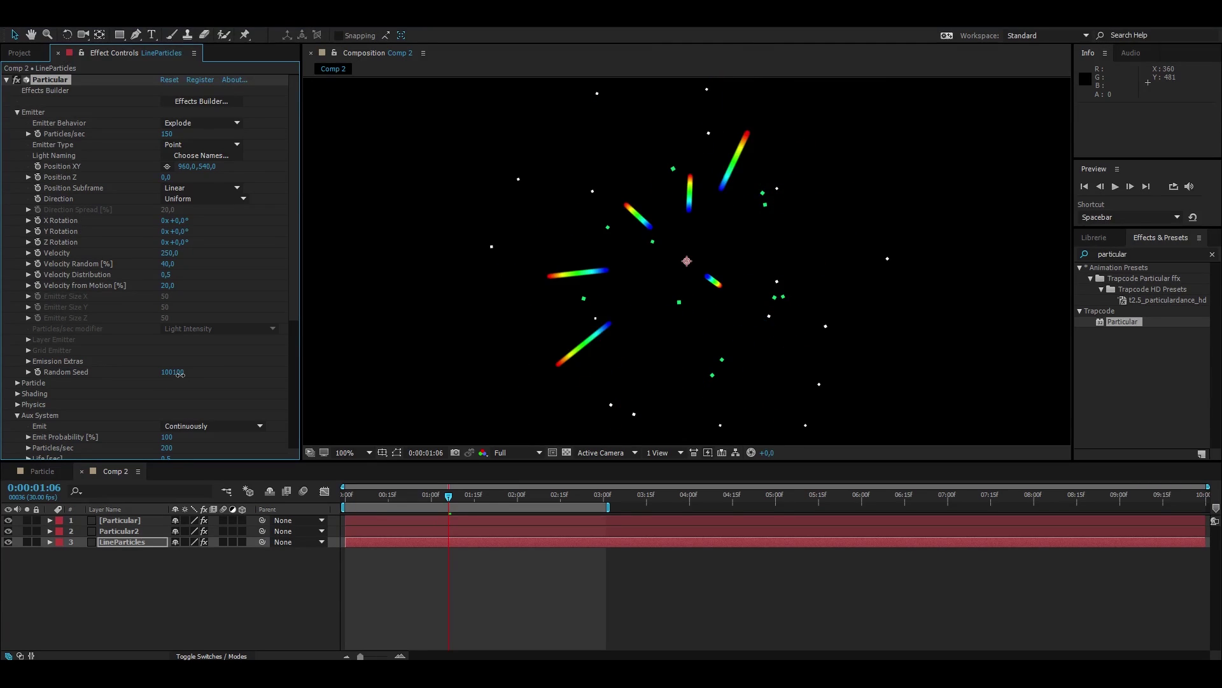
{"action": "left_click_drag", "start_coordinate": [434, 496], "coordinate": [466, 497]}
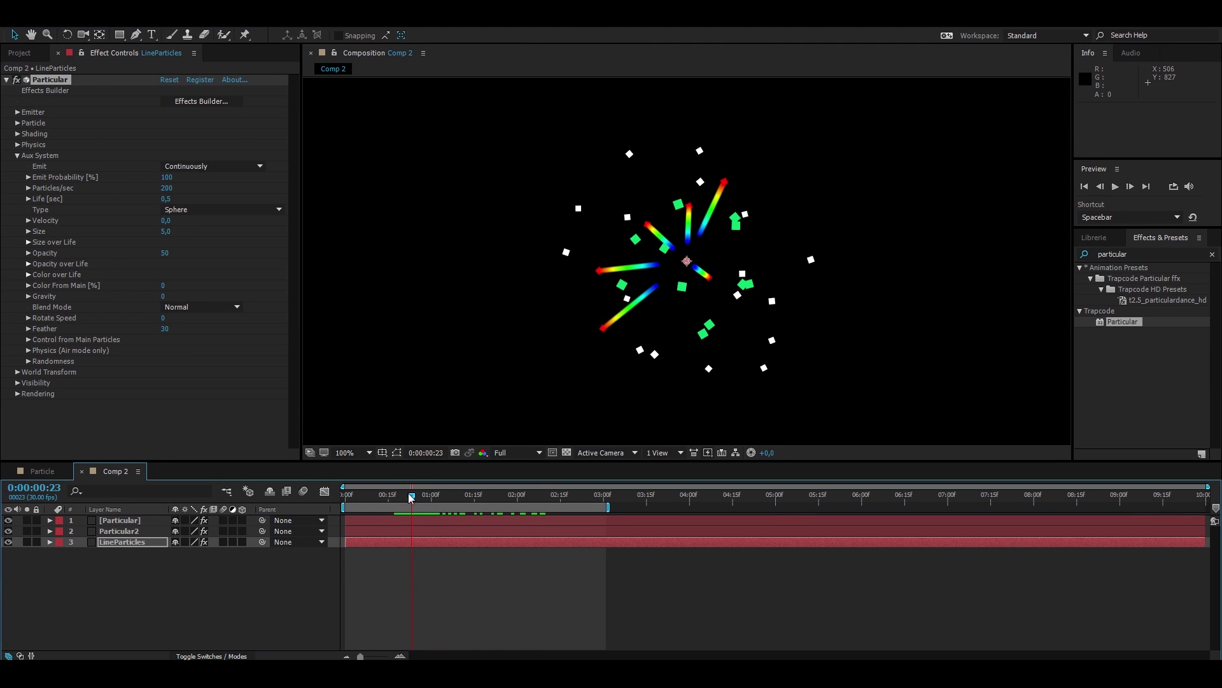
Examine the curved line trails in the Particle composition by scrubbing its timeline and return to Comp 2.
{"action": "left_click", "coordinate": [35, 475]}
{"action": "mouse_move", "coordinate": [516, 495]}
{"action": "left_mouse_down"}
{"action": "mouse_move", "coordinate": [504, 503]}
{"action": "mouse_move", "coordinate": [522, 510]}
{"action": "mouse_move", "coordinate": [510, 503]}
{"action": "left_mouse_up"}
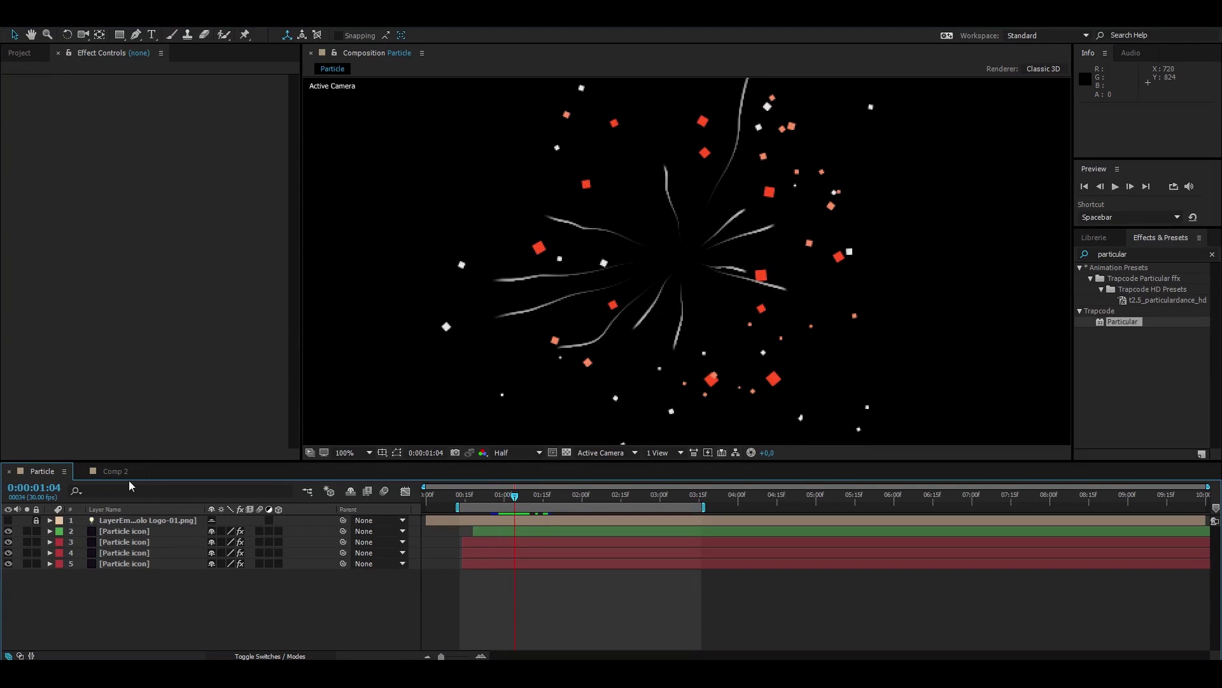
{"action": "left_click", "coordinate": [116, 473]}
{"action": "left_click", "coordinate": [202, 415]}
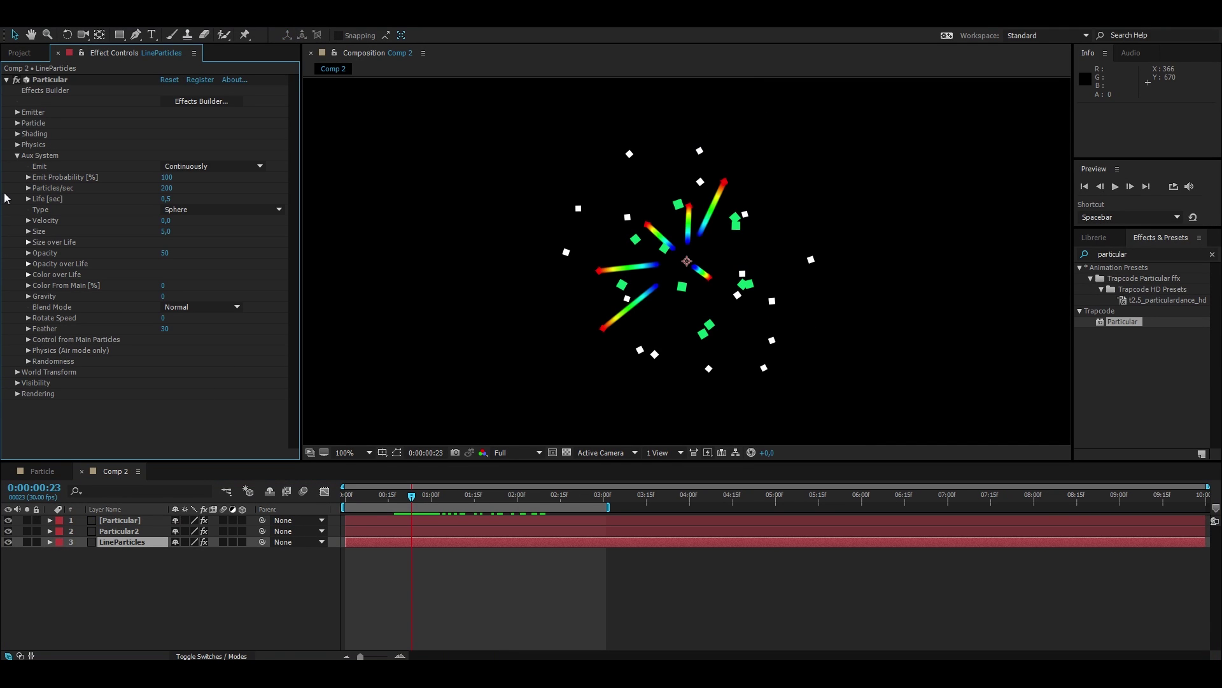
Set the Turbulence Field's Affect Position to 50 in the Air physics of LineParticles.
{"action": "left_click", "coordinate": [17, 155]}
{"action": "left_click", "coordinate": [17, 145]}
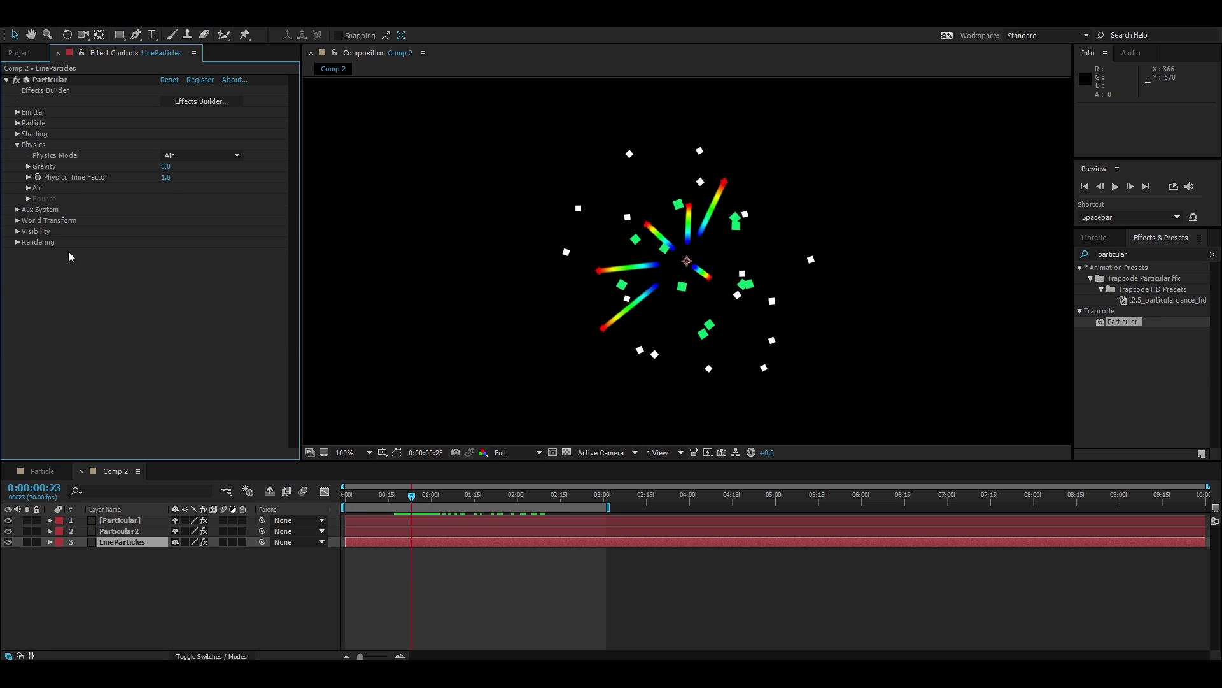
{"action": "left_click", "coordinate": [28, 189]}
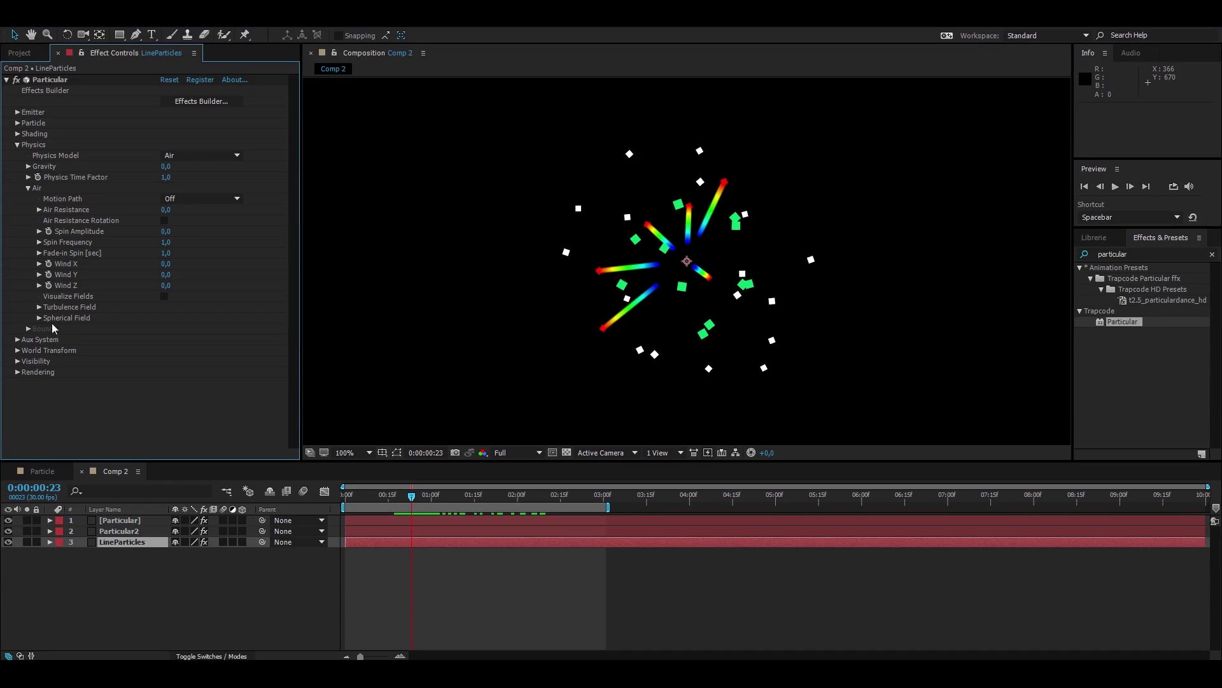
{"action": "left_click", "coordinate": [39, 307]}
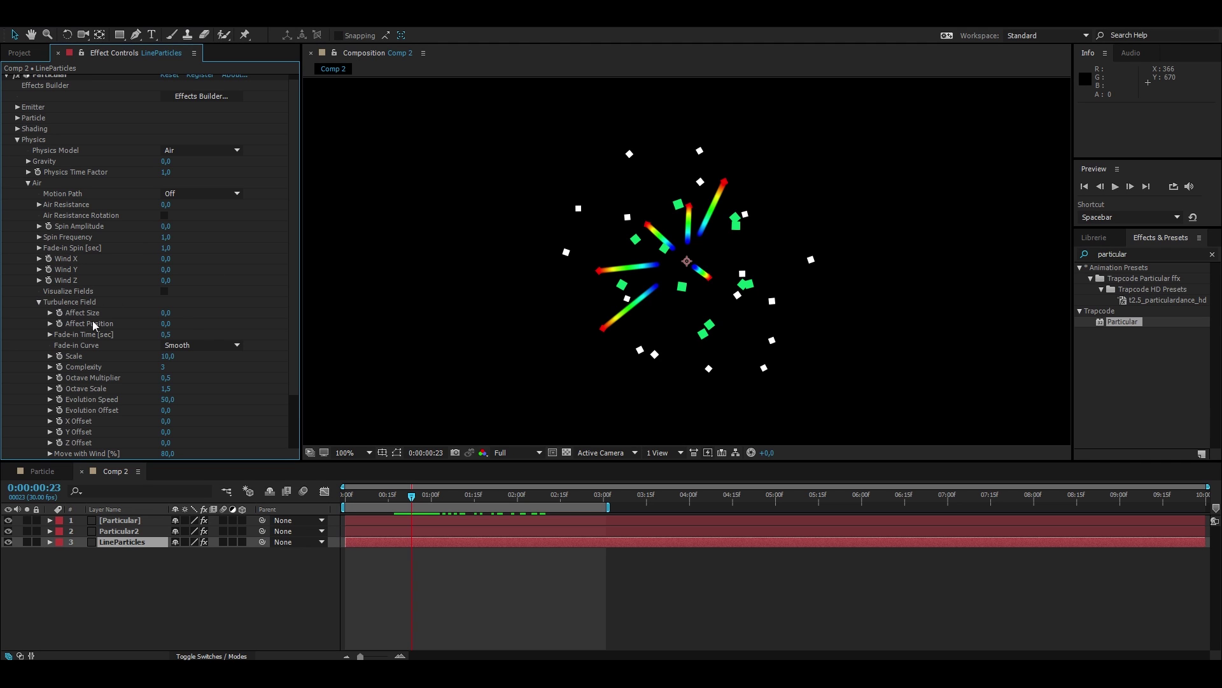
{"action": "left_click_drag", "start_coordinate": [166, 323], "coordinate": [237, 323]}
{"action": "left_click", "coordinate": [169, 323]}
{"action": "type", "text": "50"}
{"action": "key", "text": "Return"}
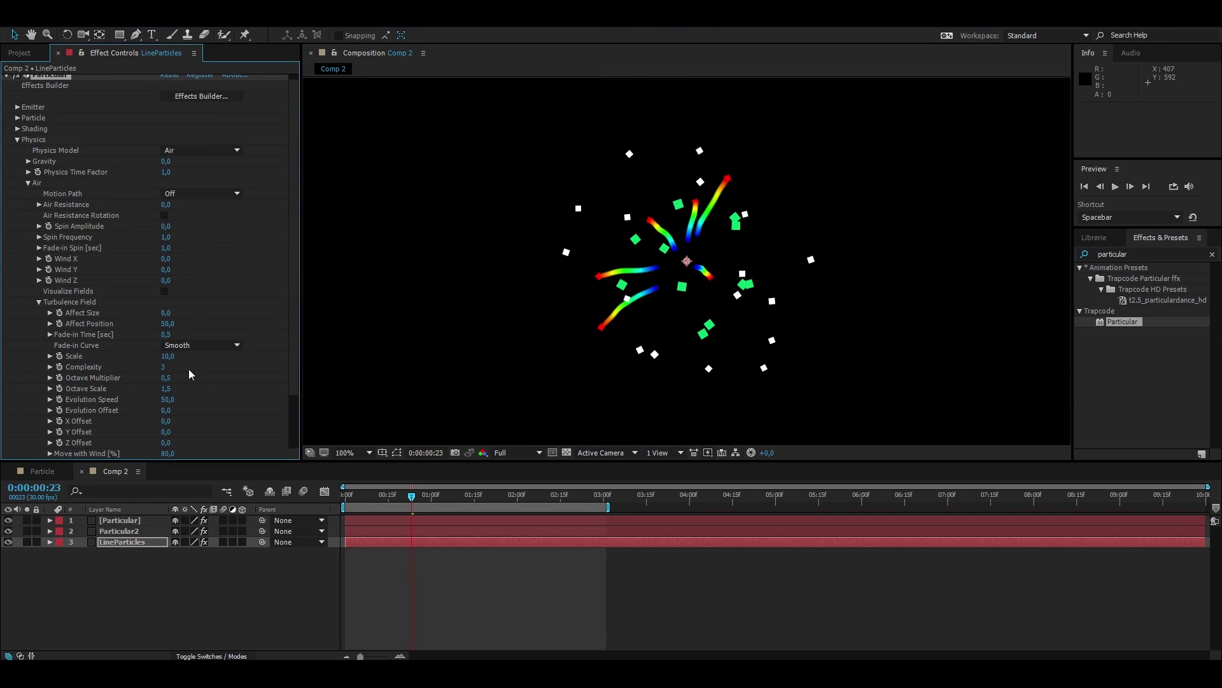
Move the playhead to 0:00:01:04 and set the Turbulence Field Scale of LineParticles to 5.
{"action": "left_click_drag", "start_coordinate": [412, 496], "coordinate": [443, 503]}
{"action": "left_click", "coordinate": [166, 356]}
{"action": "type", "text": "5"}
{"action": "key", "text": "Return"}
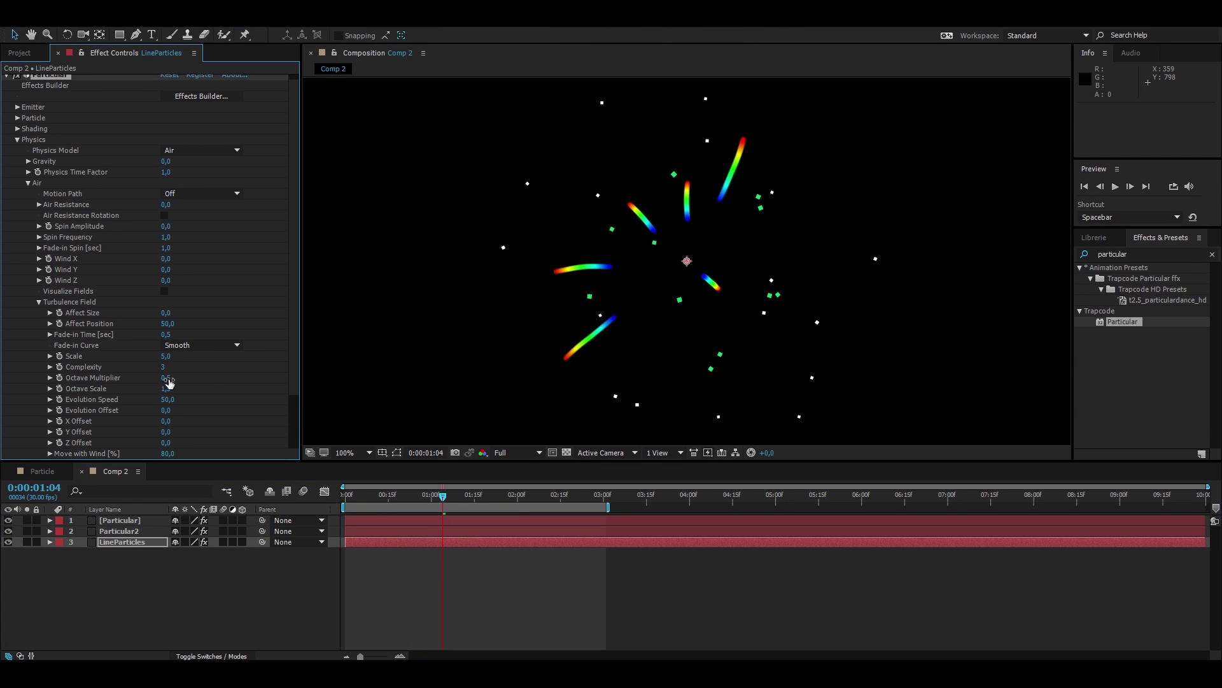
Set the Turbulence Field Complexity of LineParticles to 2 and scrub to 0:00:01:08 to check the trails.
{"action": "left_click", "coordinate": [163, 368]}
{"action": "type", "text": "2"}
{"action": "key", "text": "Return"}
{"action": "left_click_drag", "start_coordinate": [442, 502], "coordinate": [425, 540]}
{"action": "scroll", "coordinate": [667, 331], "scroll_direction": "down", "scroll_amount": 2}
{"action": "mouse_move", "coordinate": [451, 497]}
{"action": "left_mouse_down"}
{"action": "mouse_move", "coordinate": [492, 501]}
{"action": "mouse_move", "coordinate": [440, 499]}
{"action": "left_mouse_up"}
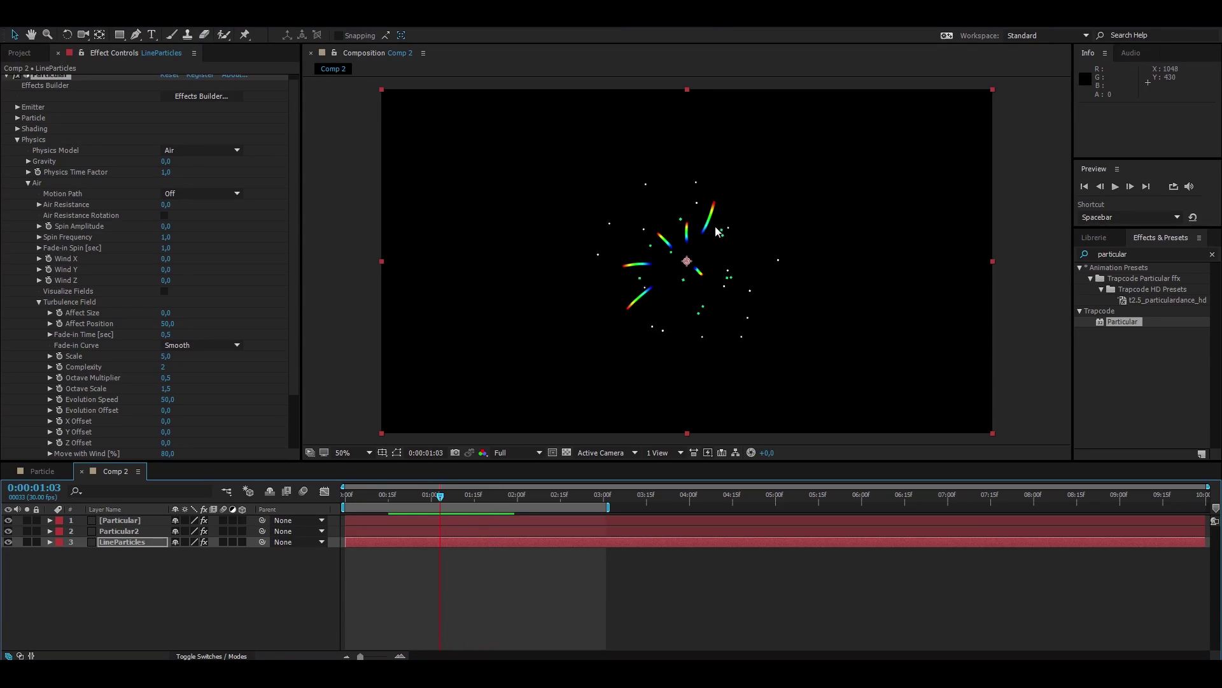
{"action": "left_click_drag", "start_coordinate": [443, 499], "coordinate": [454, 525]}
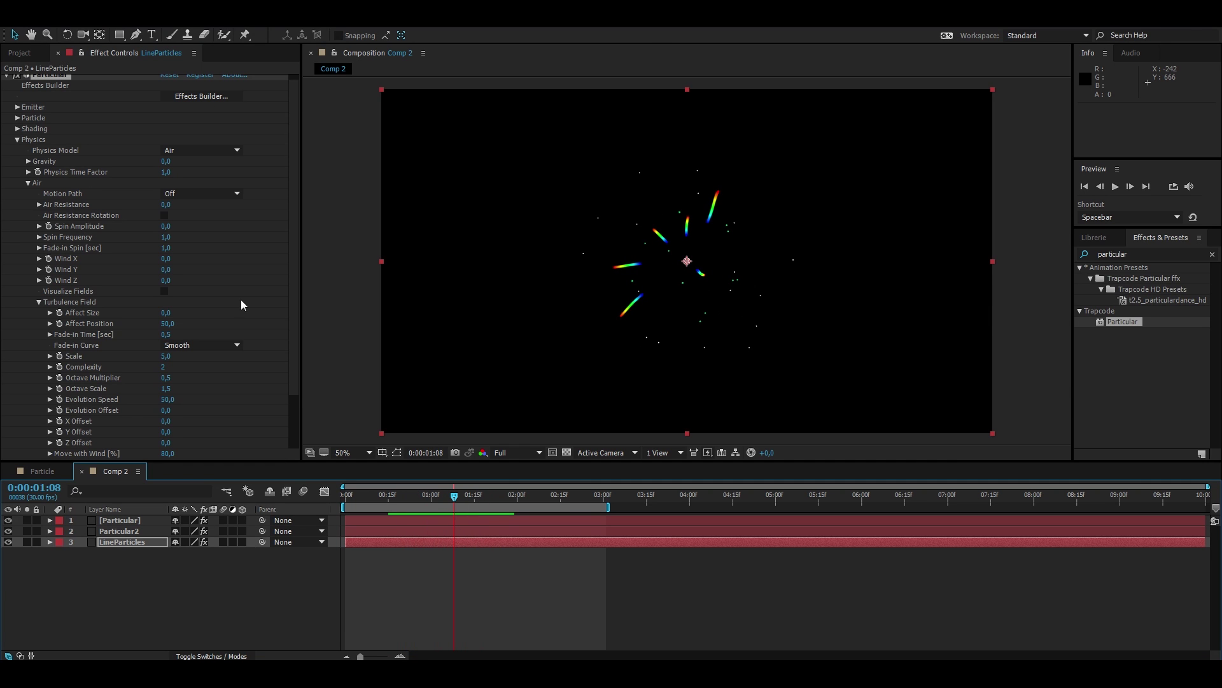
Set the emitter Velocity of LineParticles to 500 and scrub to 0:00:01:05.
{"action": "scroll", "coordinate": [242, 304], "scroll_direction": "up", "scroll_amount": 1}
{"action": "left_click", "coordinate": [16, 144]}
{"action": "left_click", "coordinate": [17, 113]}
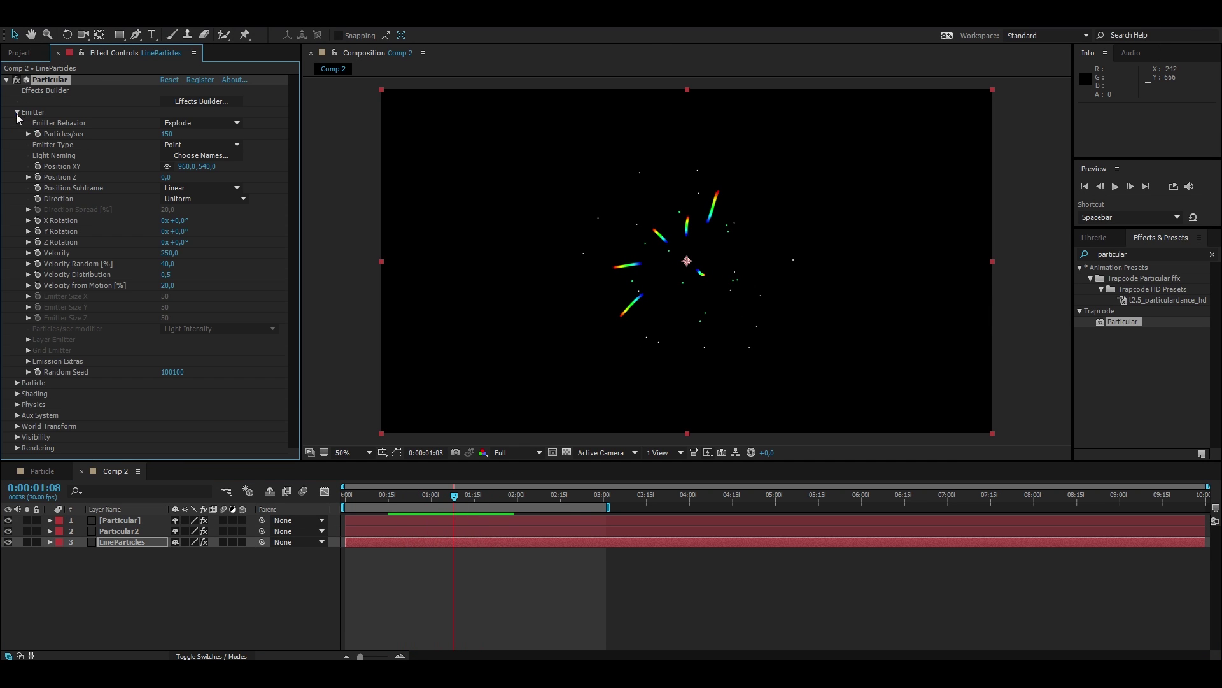
{"action": "left_click", "coordinate": [168, 253]}
{"action": "type", "text": "500"}
{"action": "key", "text": "Return"}
{"action": "left_click_drag", "start_coordinate": [454, 494], "coordinate": [443, 559]}
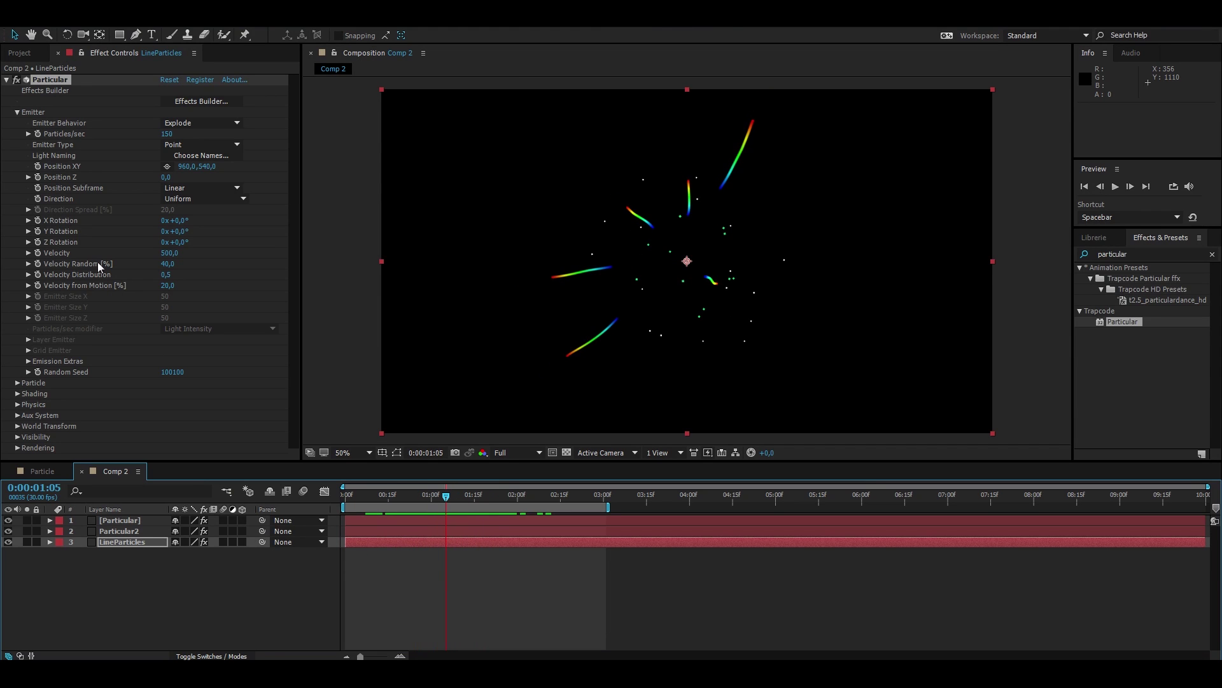
{"action": "left_click", "coordinate": [17, 112]}
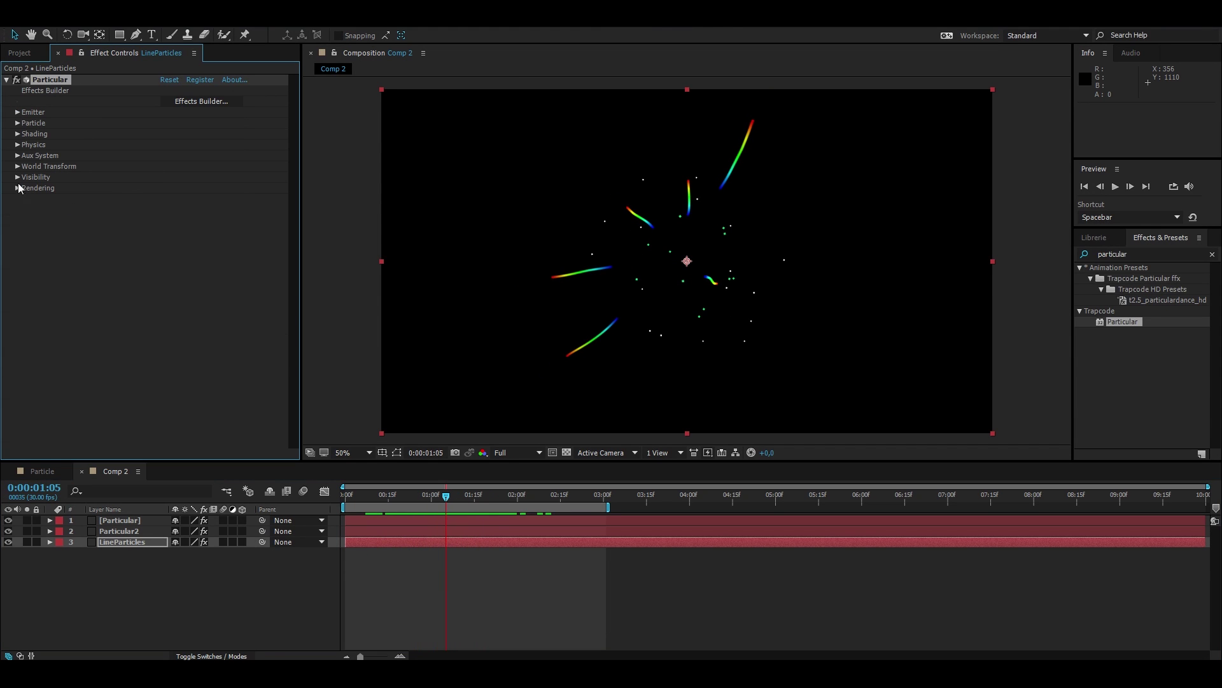
{"action": "left_click", "coordinate": [18, 155]}
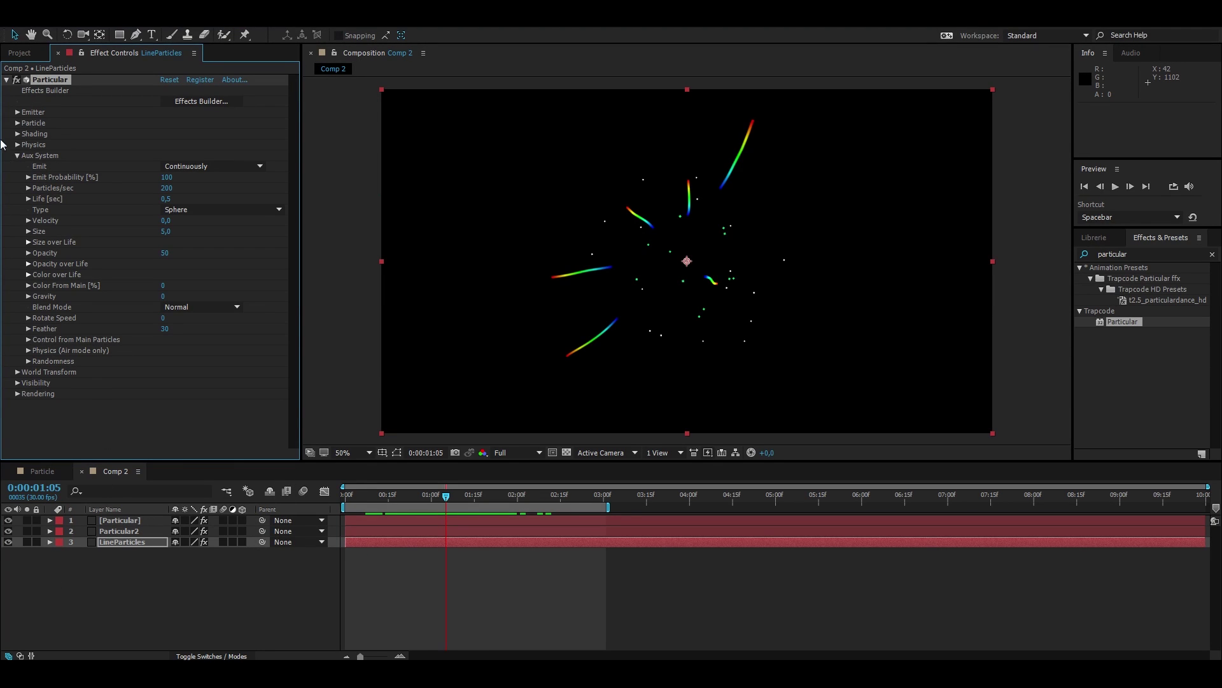
{"action": "left_click", "coordinate": [17, 156]}
{"action": "left_click", "coordinate": [17, 156]}
{"action": "left_click", "coordinate": [17, 155]}
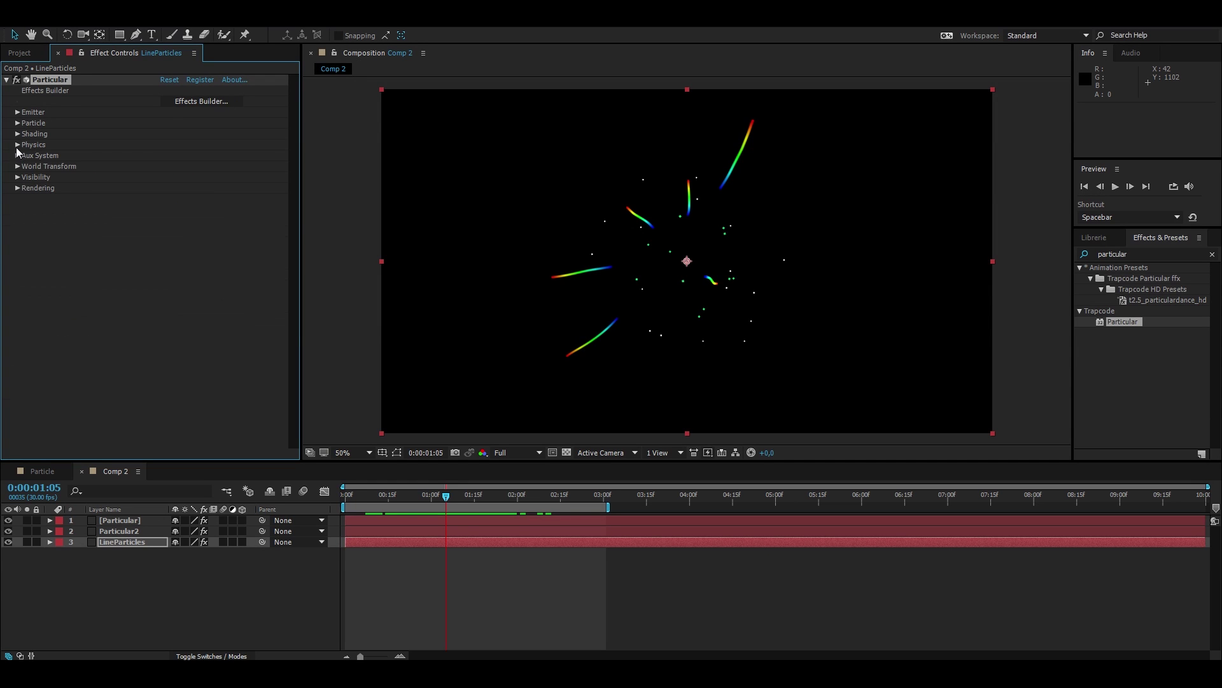
{"action": "left_click", "coordinate": [17, 145]}
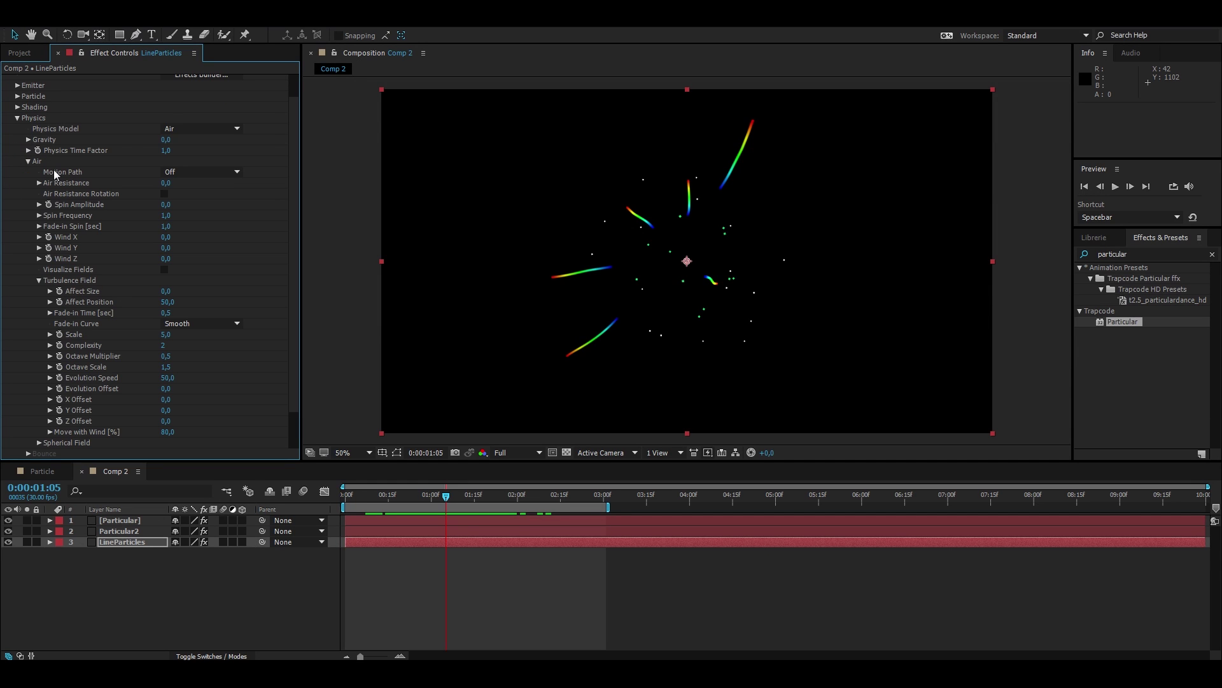
{"action": "left_click", "coordinate": [17, 118]}
Apply the triangular rise-and-fall preset to the Aux System's Size over Life on LineParticles, preview it, and scrub to 0:00:00:29.
{"action": "left_click", "coordinate": [18, 156]}
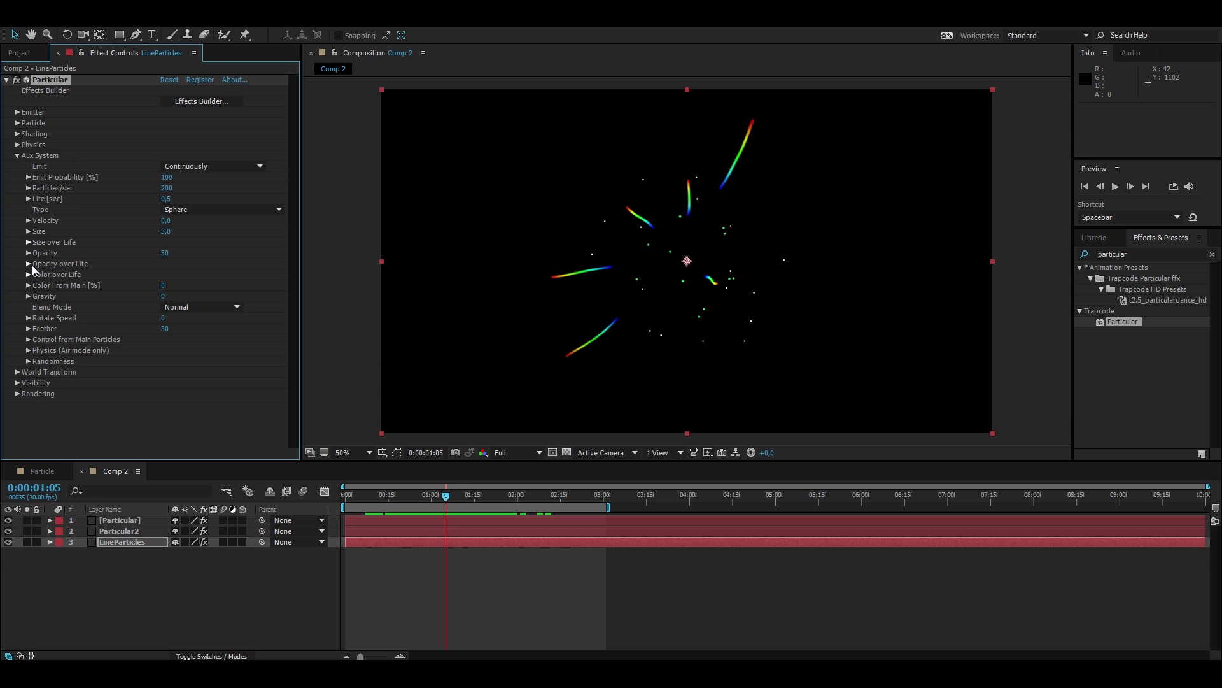
{"action": "left_click", "coordinate": [28, 243]}
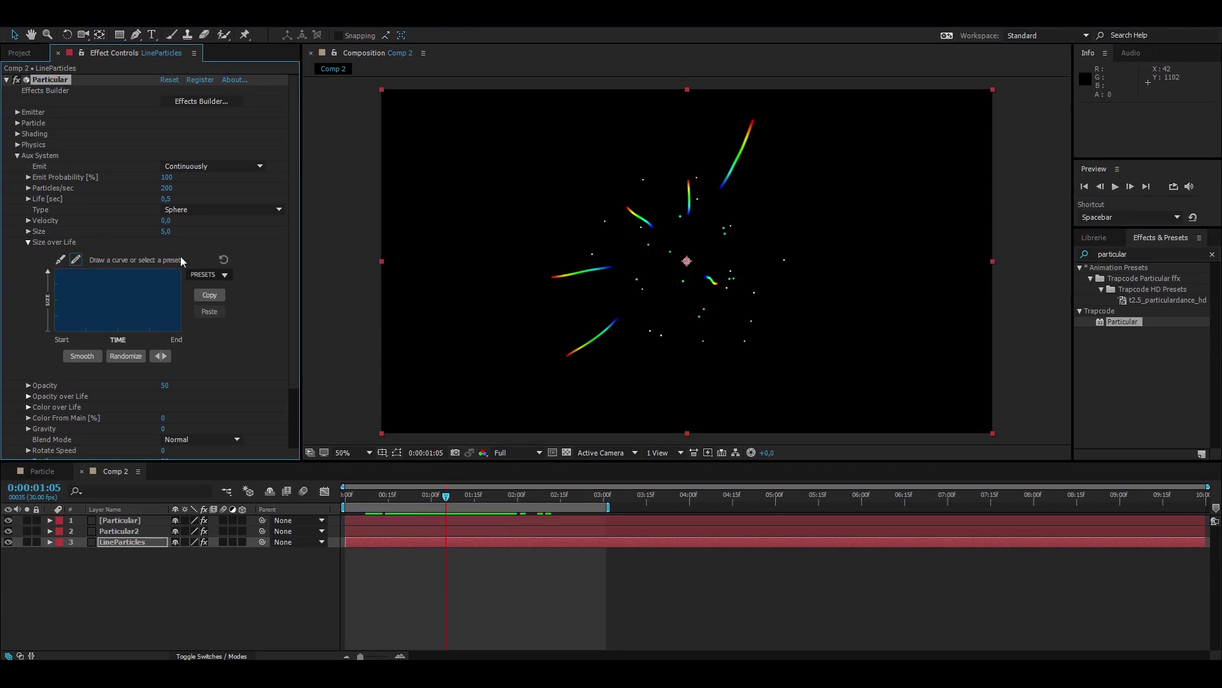
{"action": "left_click", "coordinate": [225, 276]}
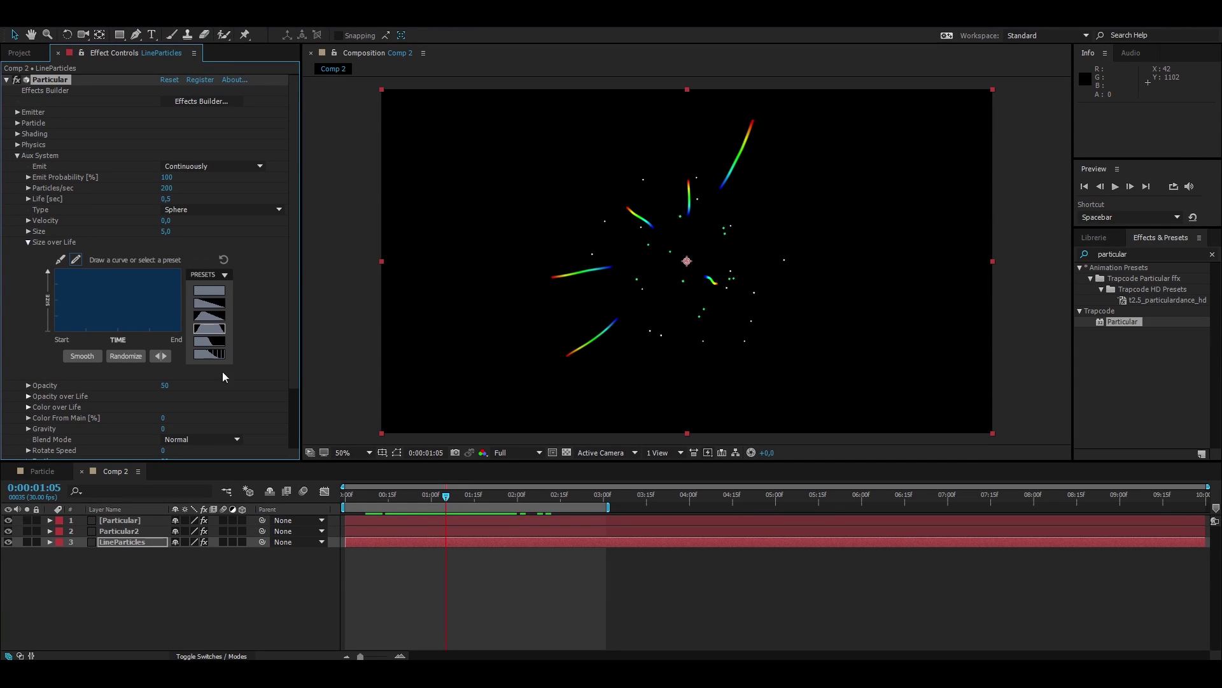
{"action": "left_click", "coordinate": [210, 316]}
{"action": "mouse_move", "coordinate": [453, 493]}
{"action": "left_mouse_down"}
{"action": "mouse_move", "coordinate": [402, 502]}
{"action": "mouse_move", "coordinate": [470, 503]}
{"action": "mouse_move", "coordinate": [385, 506]}
{"action": "mouse_move", "coordinate": [451, 517]}
{"action": "left_mouse_up"}
{"action": "key", "text": "space"}
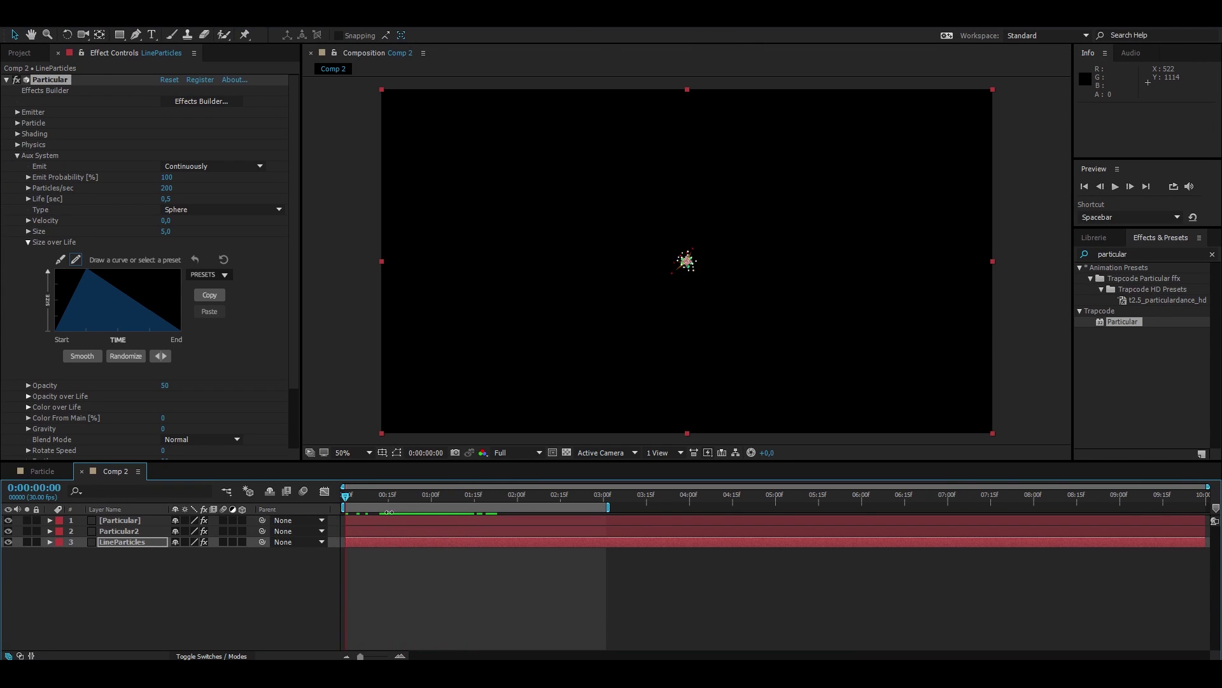
{"action": "left_click", "coordinate": [437, 507]}
{"action": "mouse_move", "coordinate": [426, 499]}
{"action": "left_mouse_down"}
{"action": "mouse_move", "coordinate": [451, 508]}
{"action": "mouse_move", "coordinate": [428, 514]}
{"action": "left_mouse_up"}
Review the Aux System, Physics and Particle settings of LineParticles.
{"action": "scroll", "coordinate": [114, 359], "scroll_direction": "down", "scroll_amount": 3}
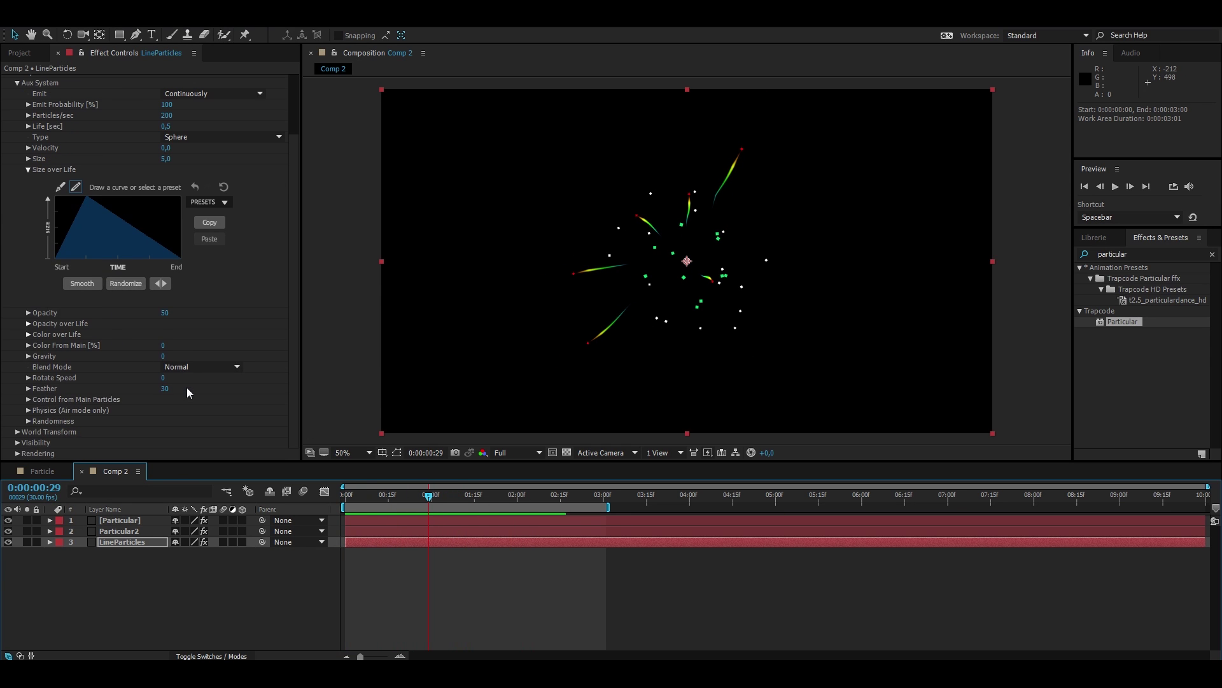
{"action": "scroll", "coordinate": [186, 387], "scroll_direction": "up", "scroll_amount": 4}
{"action": "left_click", "coordinate": [17, 156]}
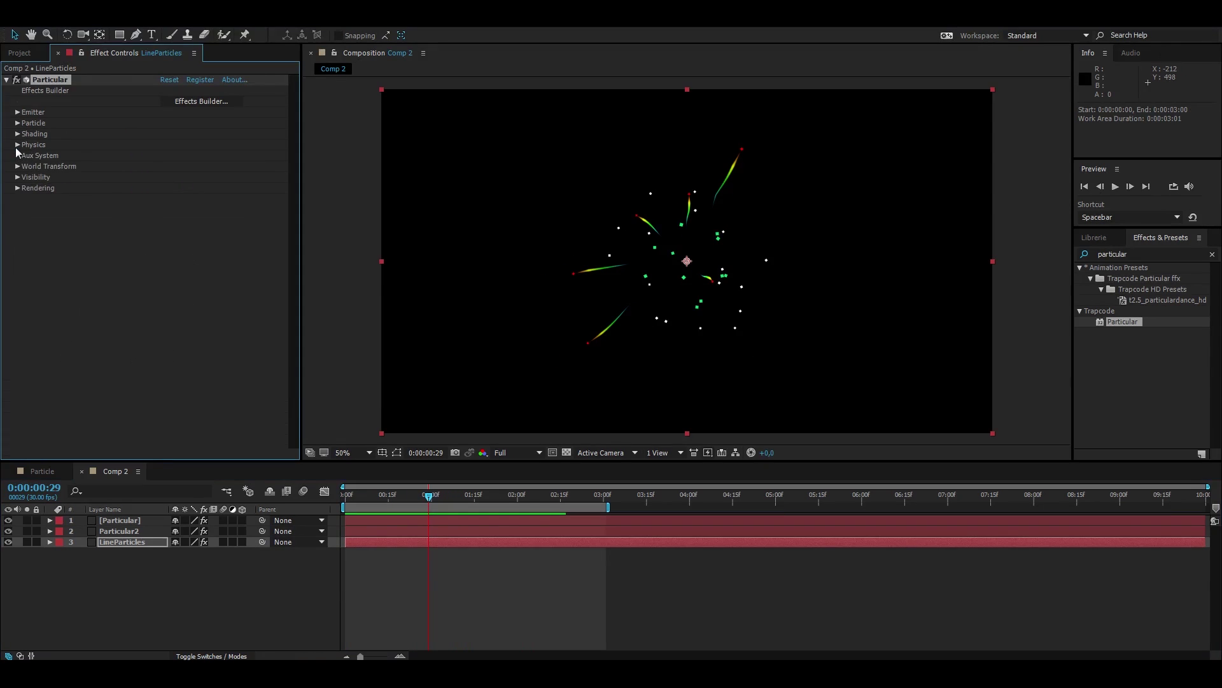
{"action": "left_click", "coordinate": [16, 146]}
{"action": "scroll", "coordinate": [16, 151], "scroll_direction": "down", "scroll_amount": 1}
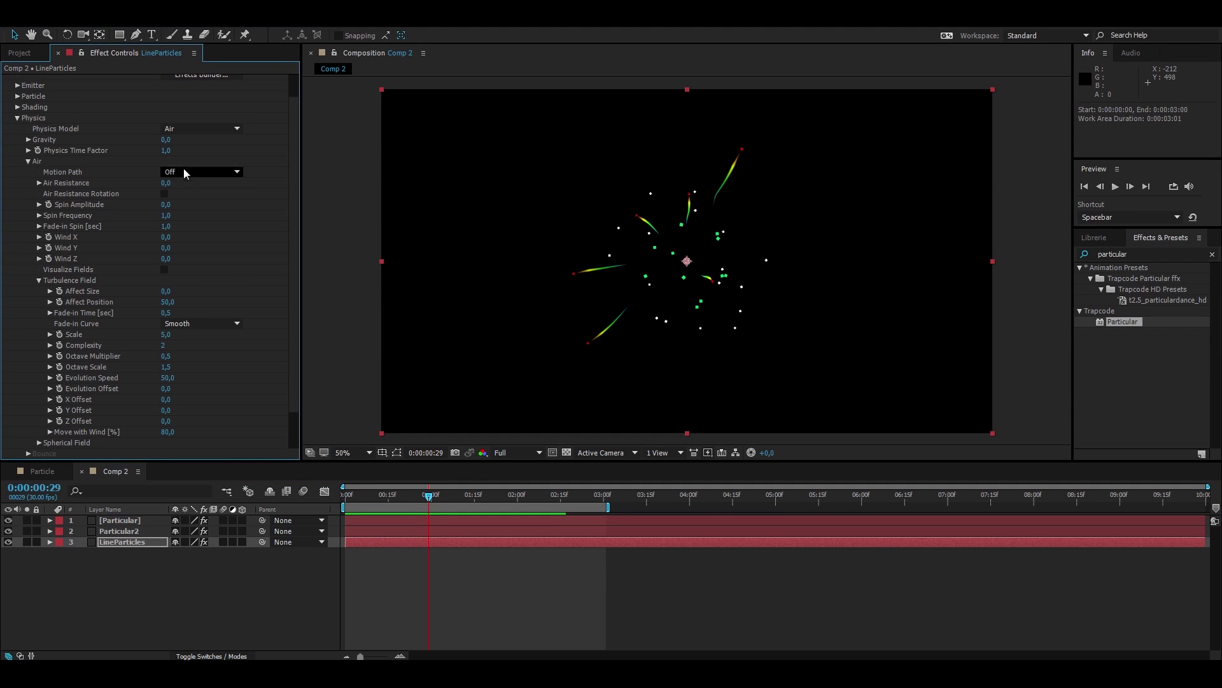
{"action": "scroll", "coordinate": [229, 274], "scroll_direction": "down", "scroll_amount": 1}
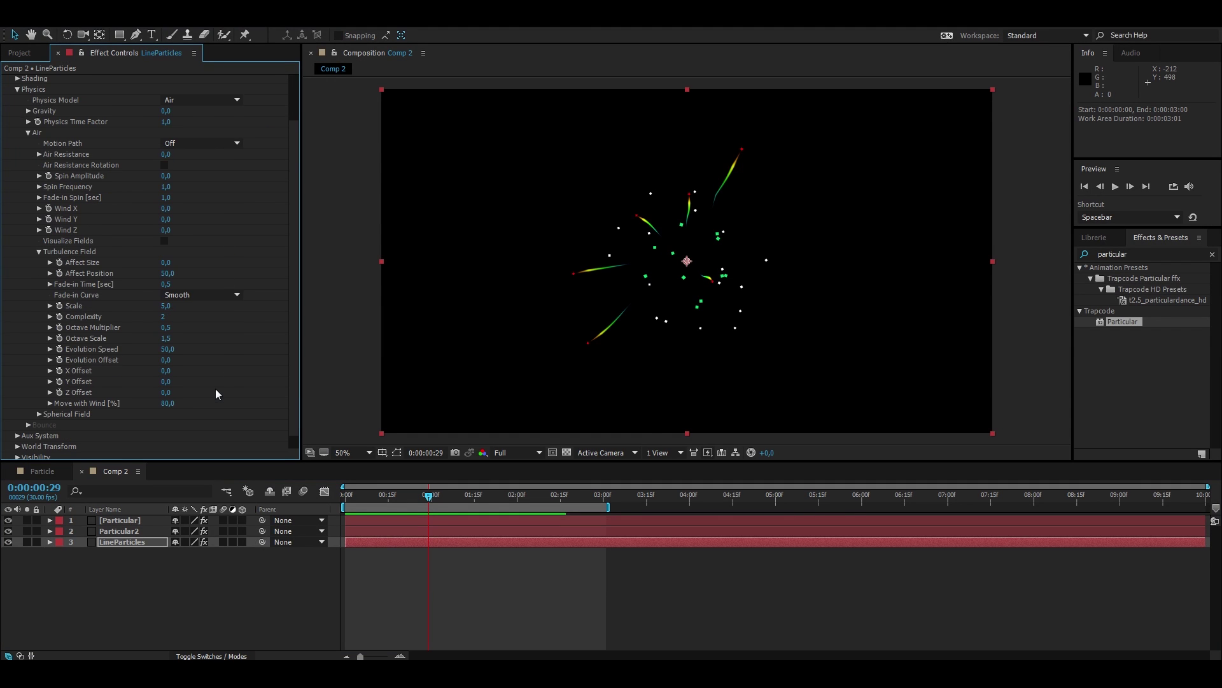
{"action": "scroll", "coordinate": [12, 304], "scroll_direction": "up", "scroll_amount": 2}
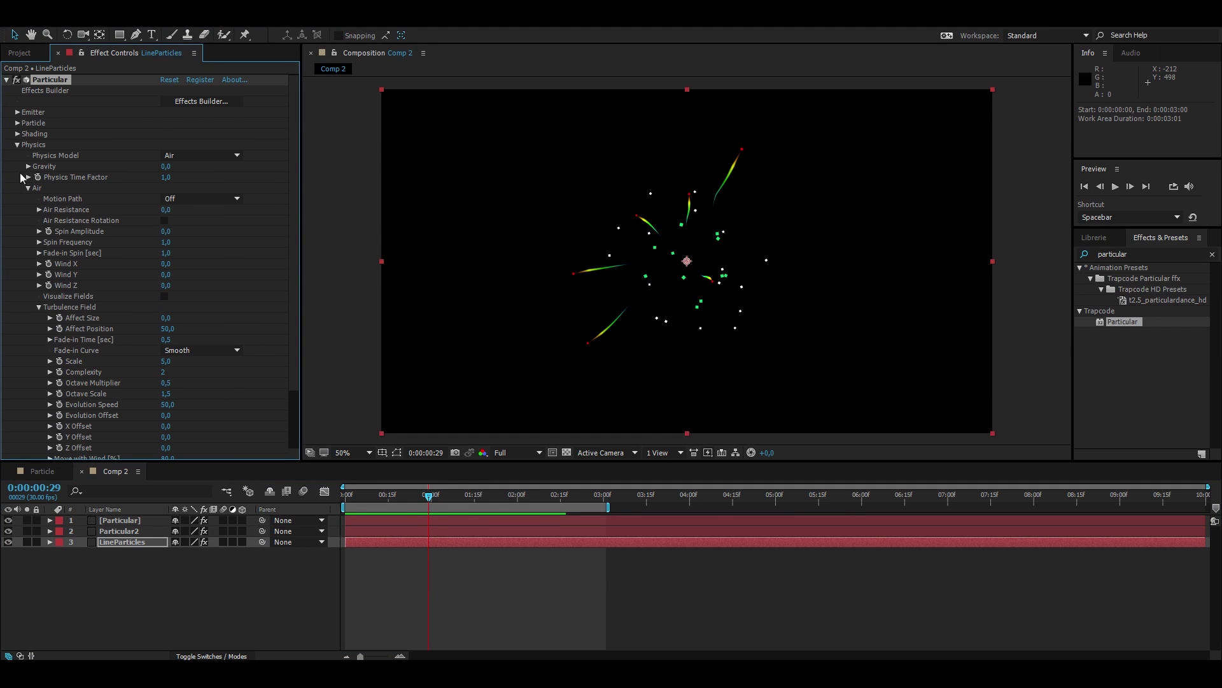
{"action": "left_click", "coordinate": [18, 146]}
{"action": "left_click", "coordinate": [17, 123]}
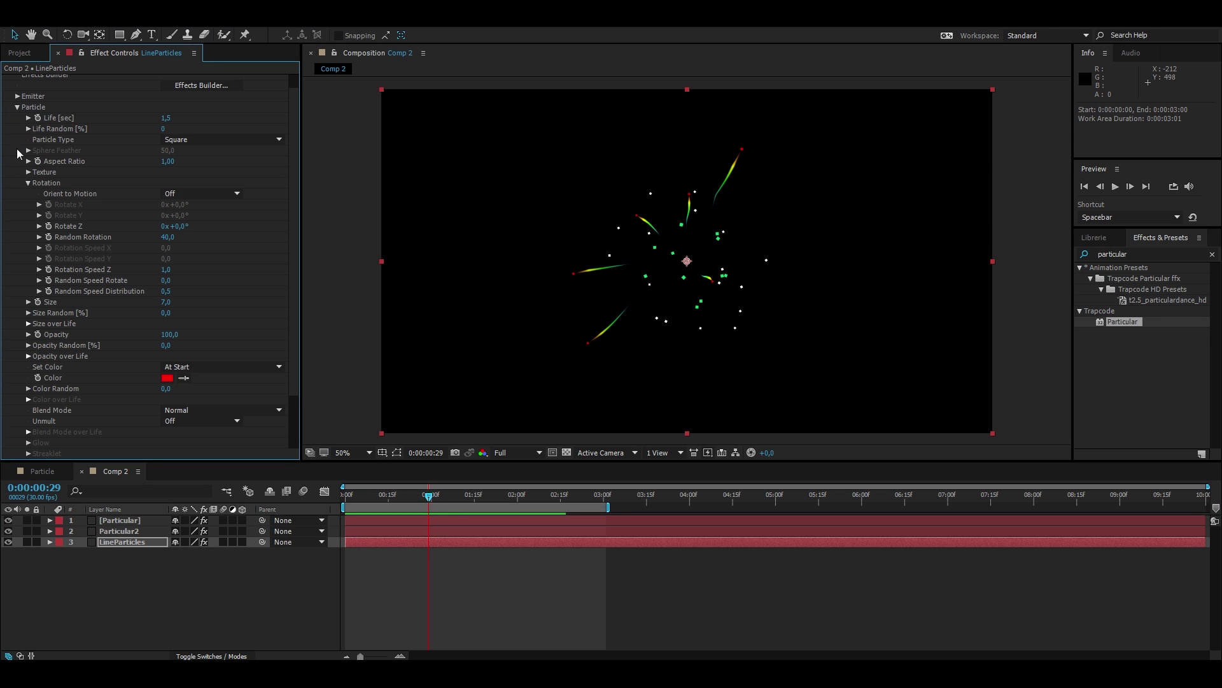
{"action": "left_click", "coordinate": [18, 107]}
Set the Aux System particle Size of LineParticles to 4, scrub to 0:00:00:25, and inspect the trails up close.
{"action": "left_click", "coordinate": [17, 161]}
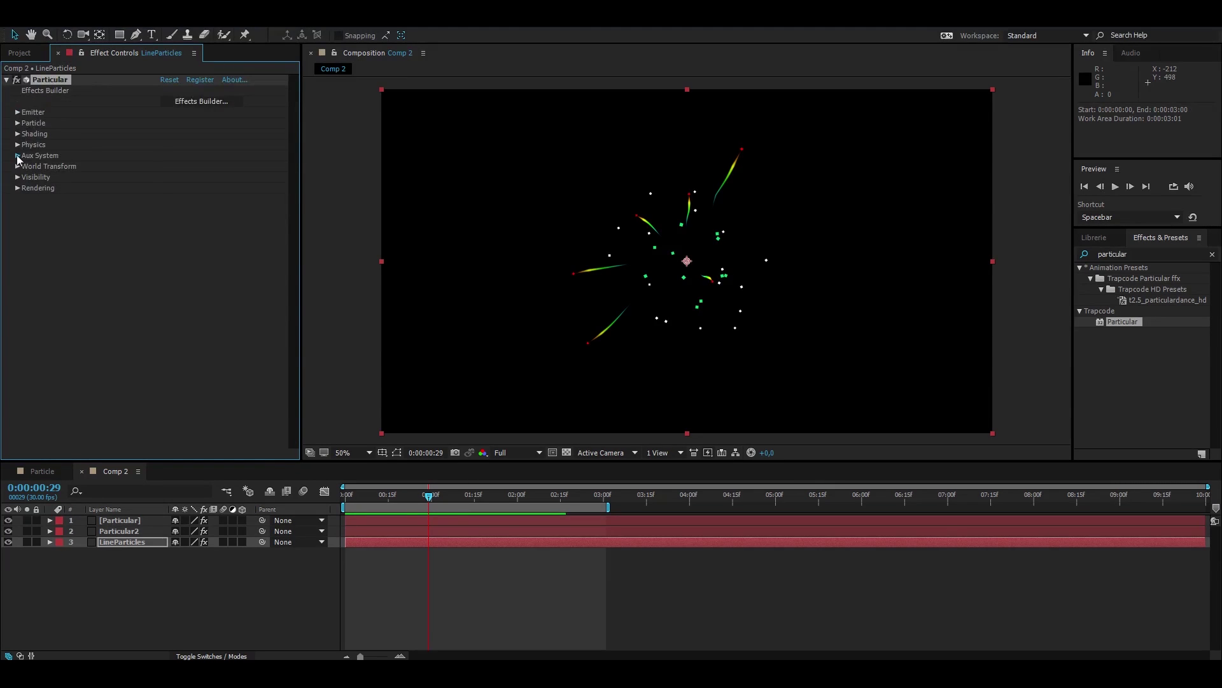
{"action": "scroll", "coordinate": [143, 309], "scroll_direction": "down", "scroll_amount": 2}
{"action": "left_click", "coordinate": [163, 189]}
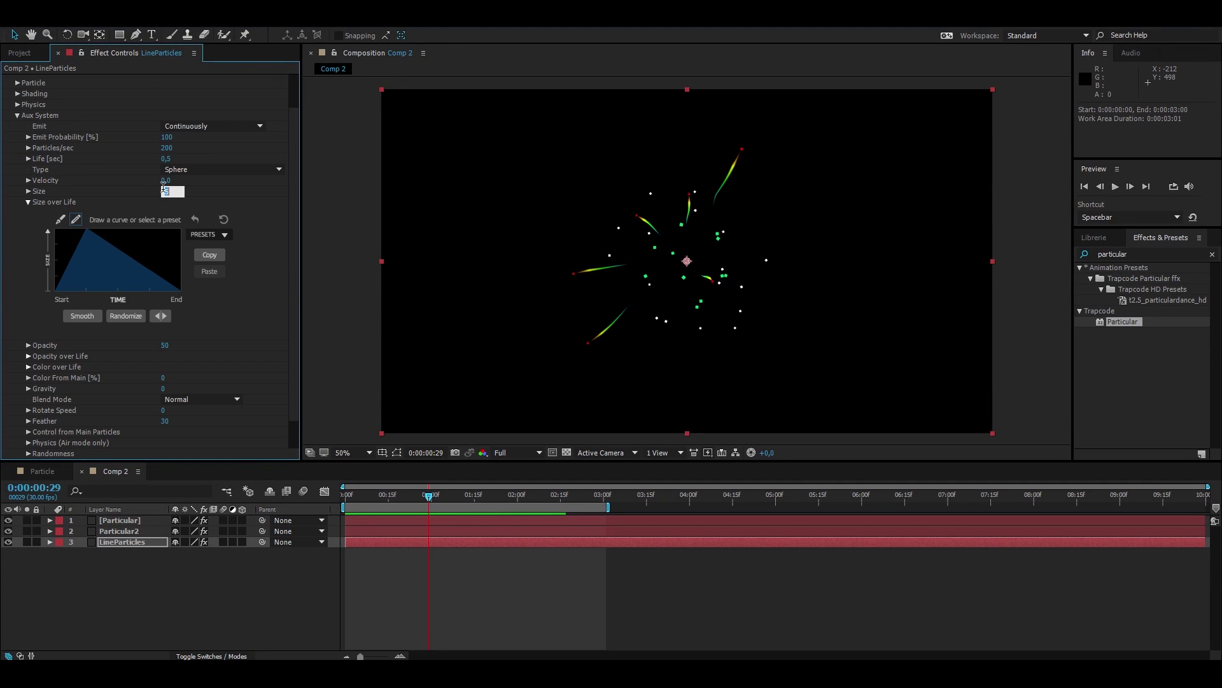
{"action": "key", "text": "Return"}
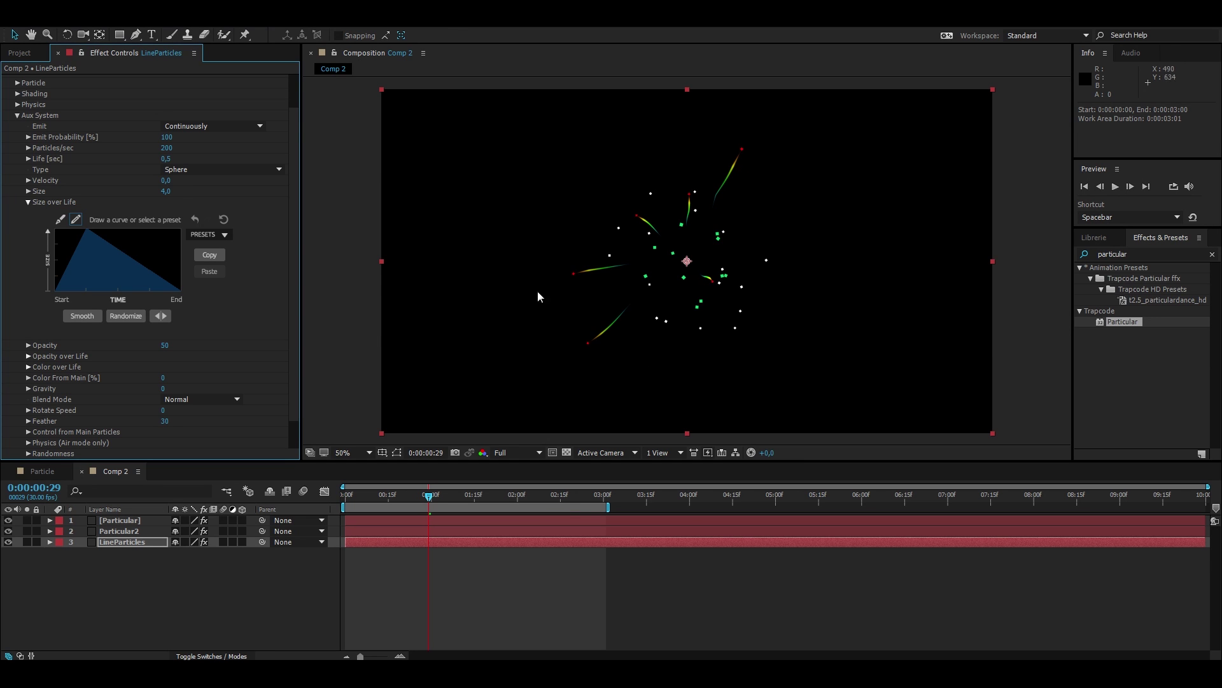
{"action": "left_click", "coordinate": [392, 503]}
{"action": "mouse_move", "coordinate": [395, 507]}
{"action": "left_mouse_down"}
{"action": "mouse_move", "coordinate": [482, 507]}
{"action": "mouse_move", "coordinate": [390, 508]}
{"action": "mouse_move", "coordinate": [417, 513]}
{"action": "left_mouse_up"}
{"action": "scroll", "coordinate": [102, 420], "scroll_direction": "down", "scroll_amount": 1}
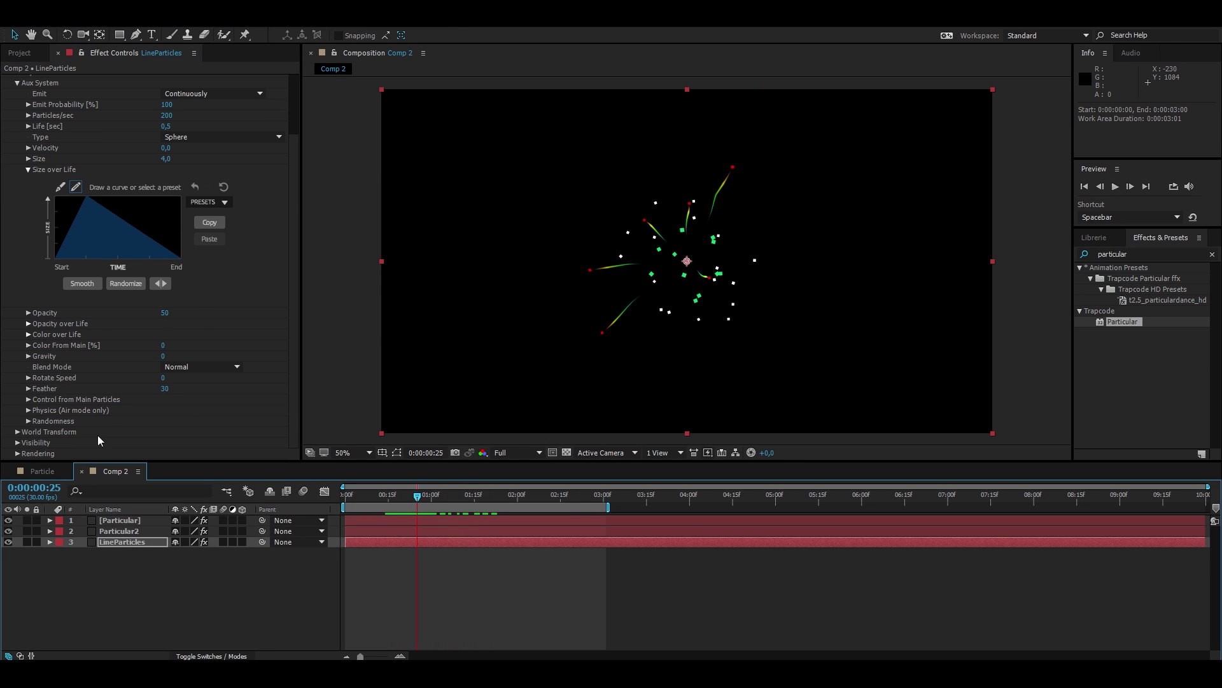
{"action": "key", "text": "/"}
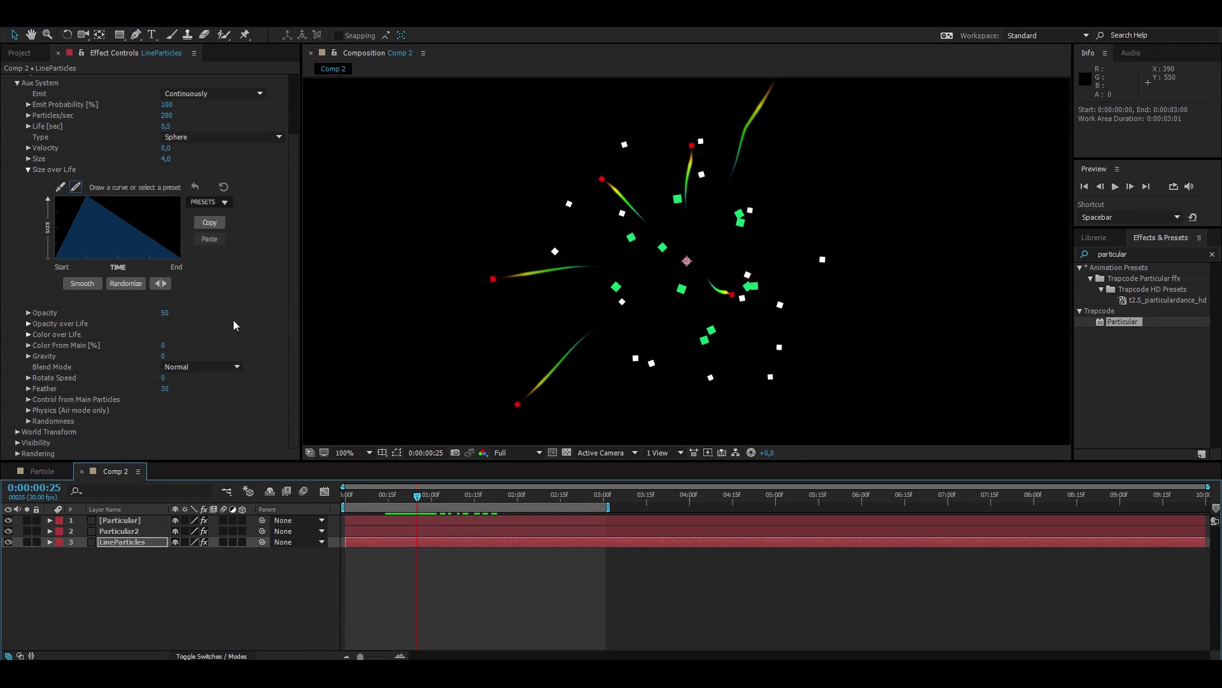
Check the Aux System's Color over Life ramp and set Color From Main to 100% so the trails use the main particle color.
{"action": "left_click", "coordinate": [28, 334]}
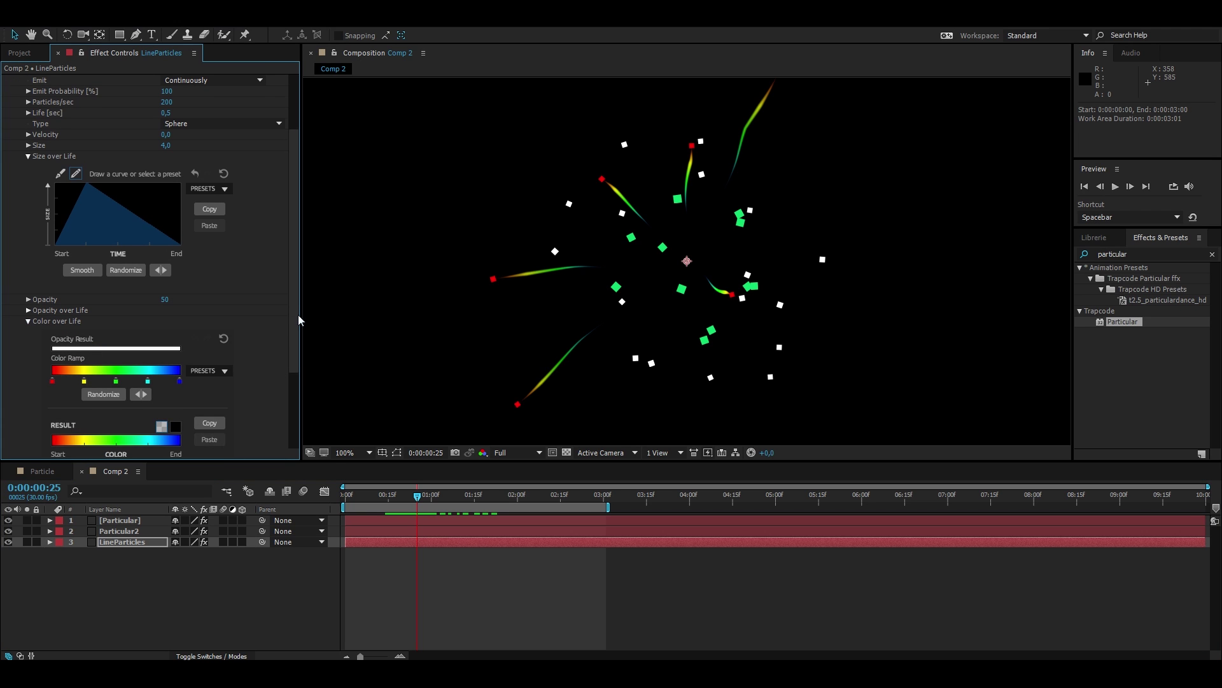
{"action": "scroll", "coordinate": [298, 315], "scroll_direction": "down", "scroll_amount": 3}
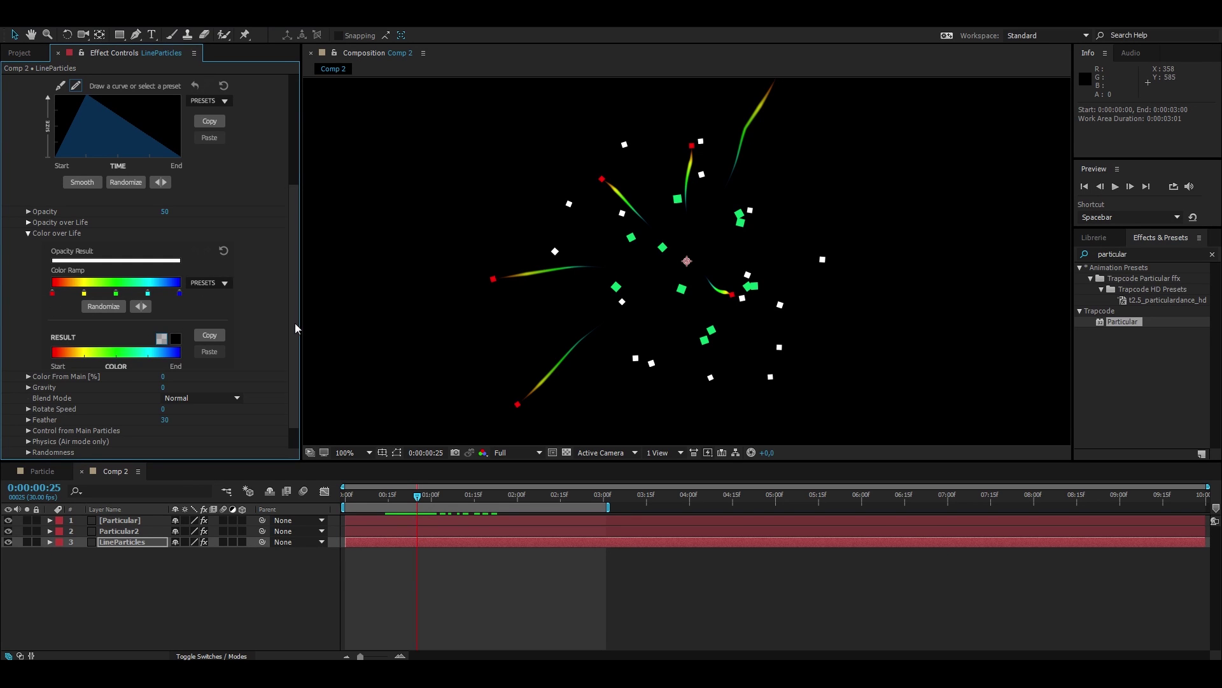
{"action": "scroll", "coordinate": [298, 329], "scroll_direction": "up", "scroll_amount": 1}
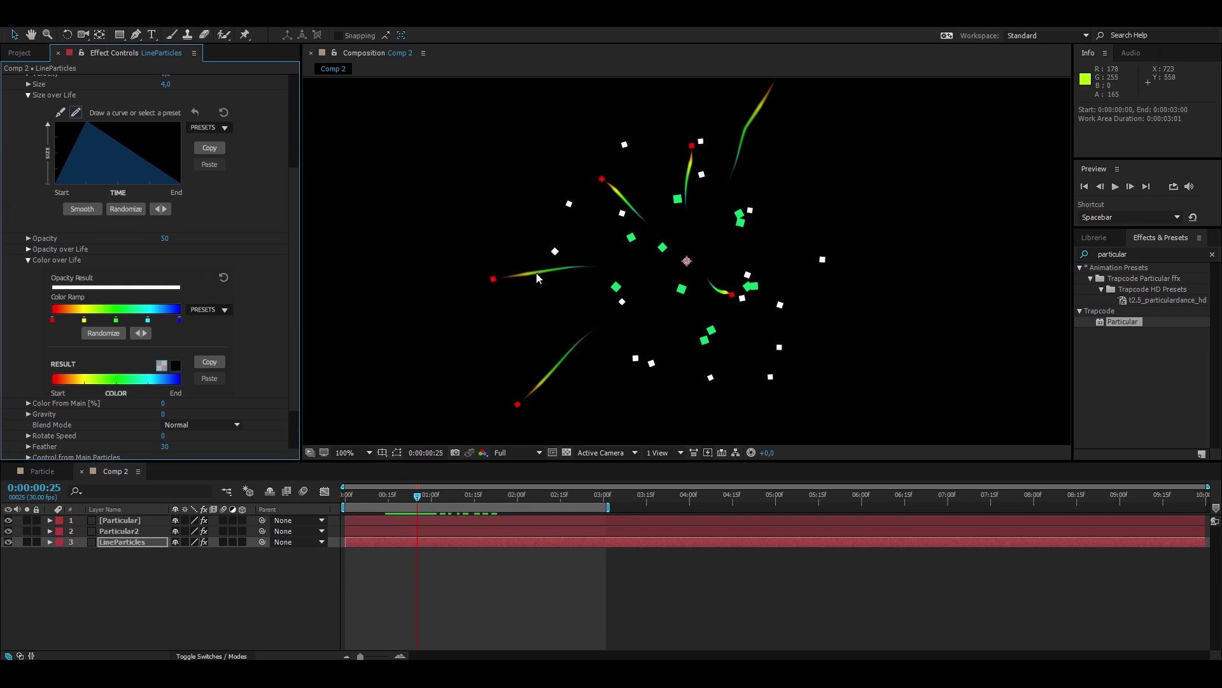
{"action": "left_click", "coordinate": [29, 261]}
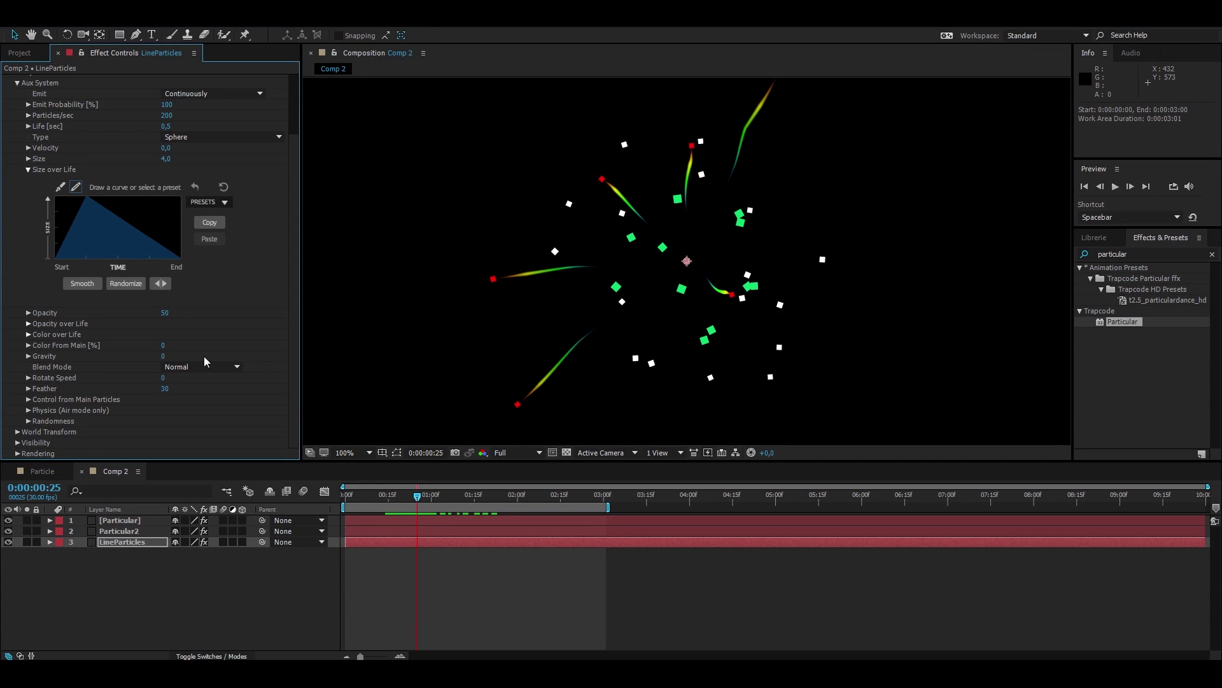
{"action": "left_click", "coordinate": [163, 346]}
{"action": "type", "text": "100"}
{"action": "key", "text": "Return"}
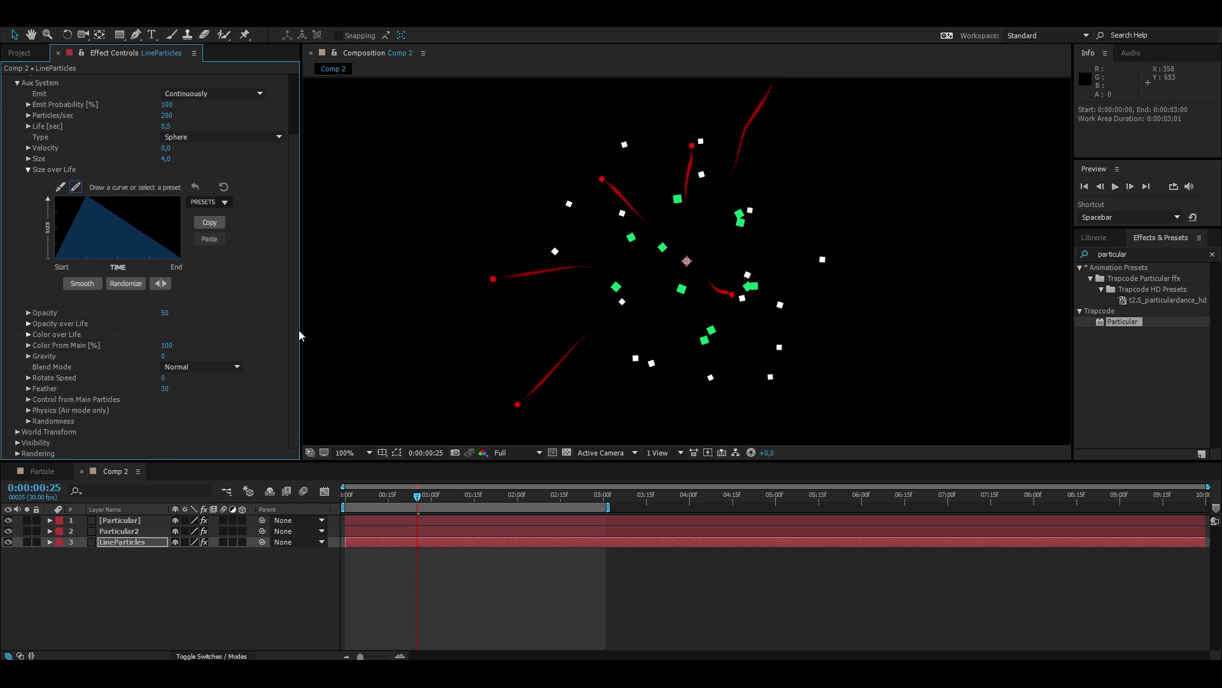
Change the main particle Color of LineParticles to a bright cyan.
{"action": "scroll", "coordinate": [295, 329], "scroll_direction": "up", "scroll_amount": 3}
{"action": "left_click", "coordinate": [18, 156]}
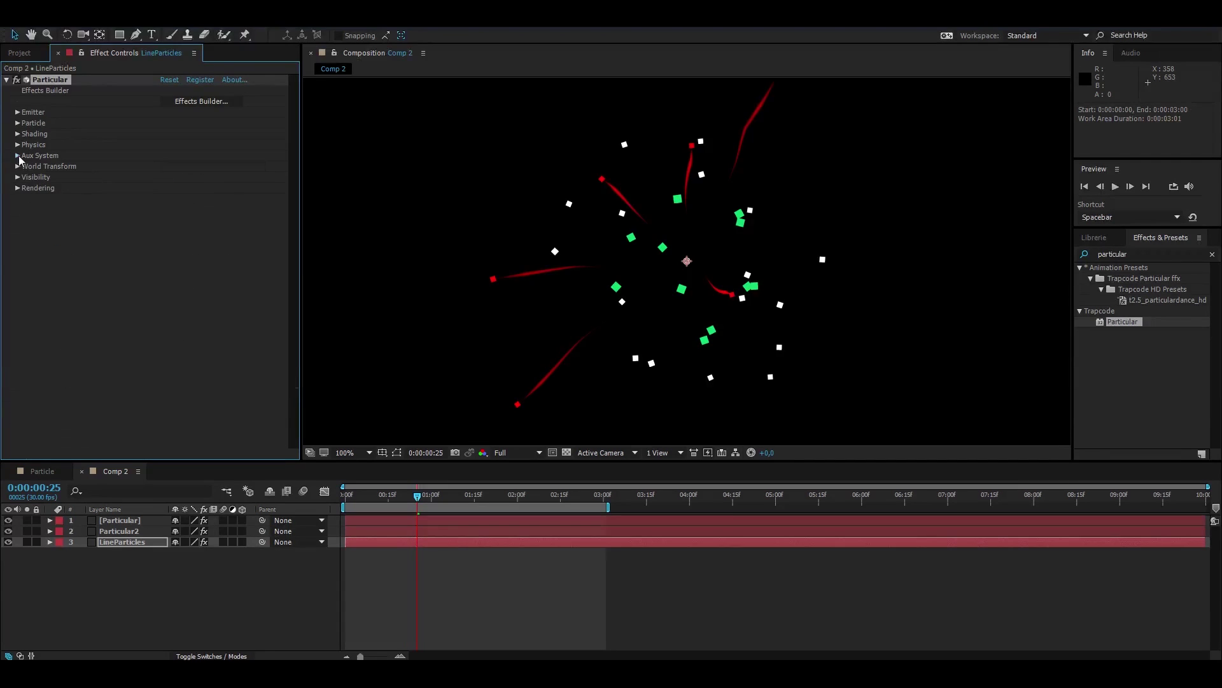
{"action": "left_click", "coordinate": [17, 123]}
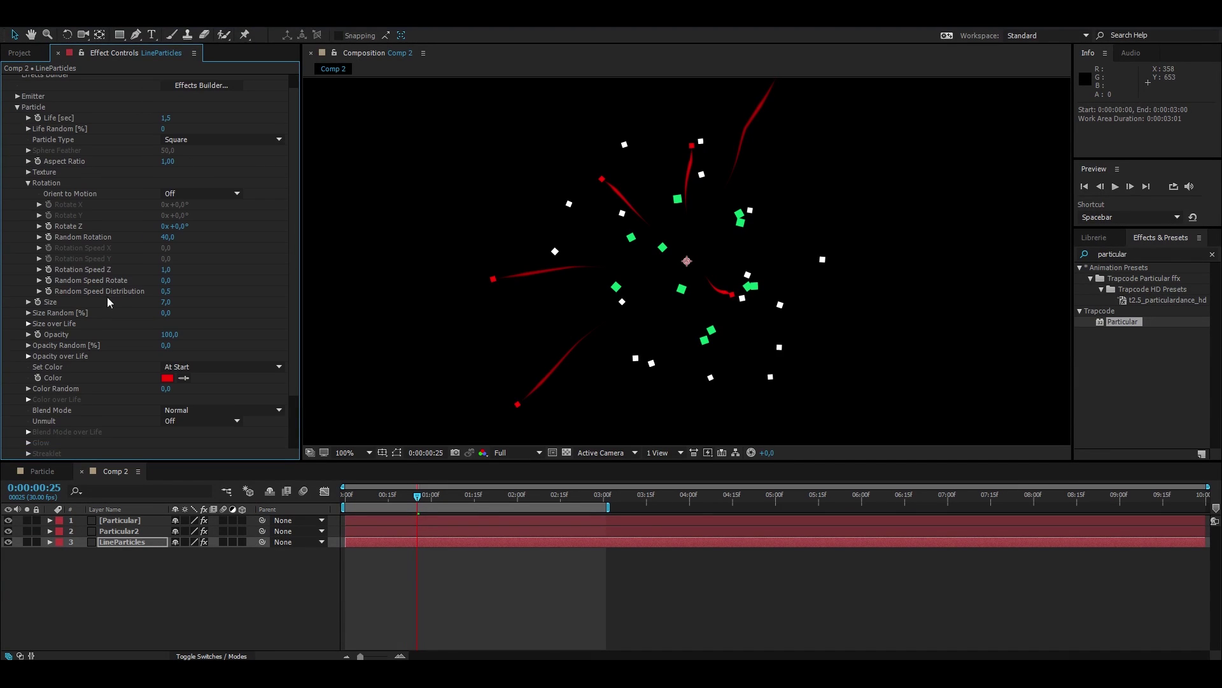
{"action": "left_click", "coordinate": [168, 377]}
{"action": "mouse_move", "coordinate": [731, 182]}
{"action": "left_mouse_down"}
{"action": "mouse_move", "coordinate": [722, 193]}
{"action": "mouse_move", "coordinate": [723, 172]}
{"action": "left_mouse_up"}
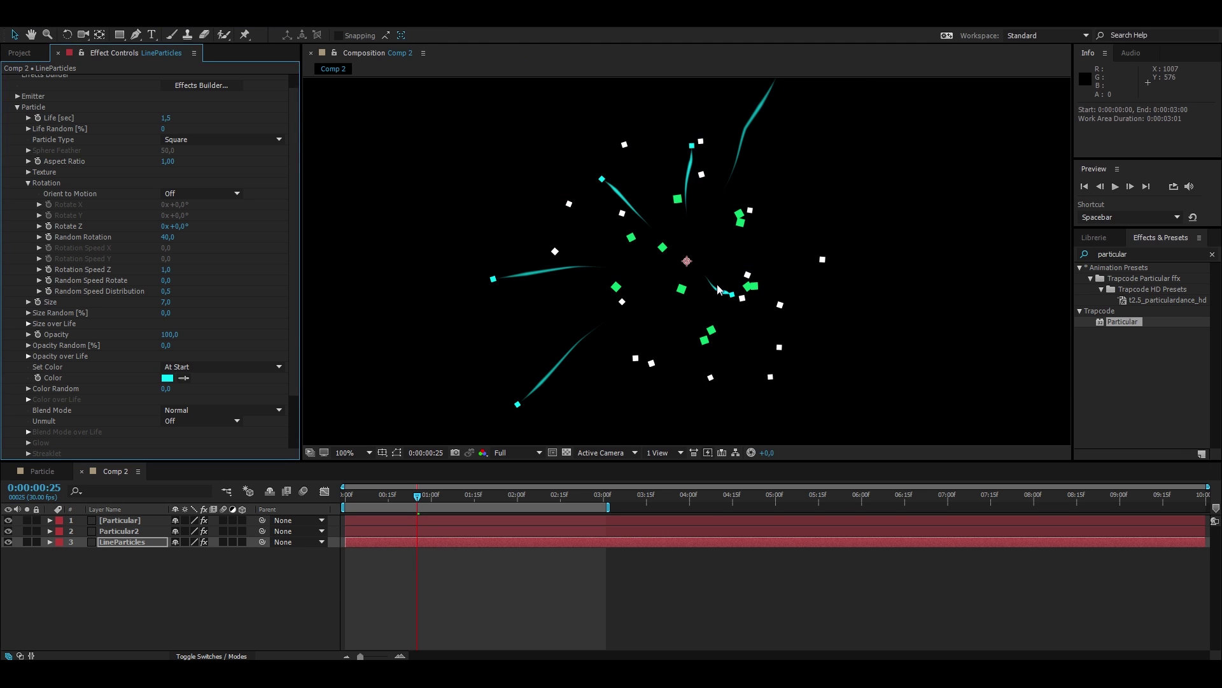
{"action": "scroll", "coordinate": [767, 276], "scroll_direction": "down", "scroll_amount": 3}
{"action": "scroll", "coordinate": [767, 277], "scroll_direction": "up", "scroll_amount": 3}
{"action": "scroll", "coordinate": [296, 245], "scroll_direction": "down", "scroll_amount": 1}
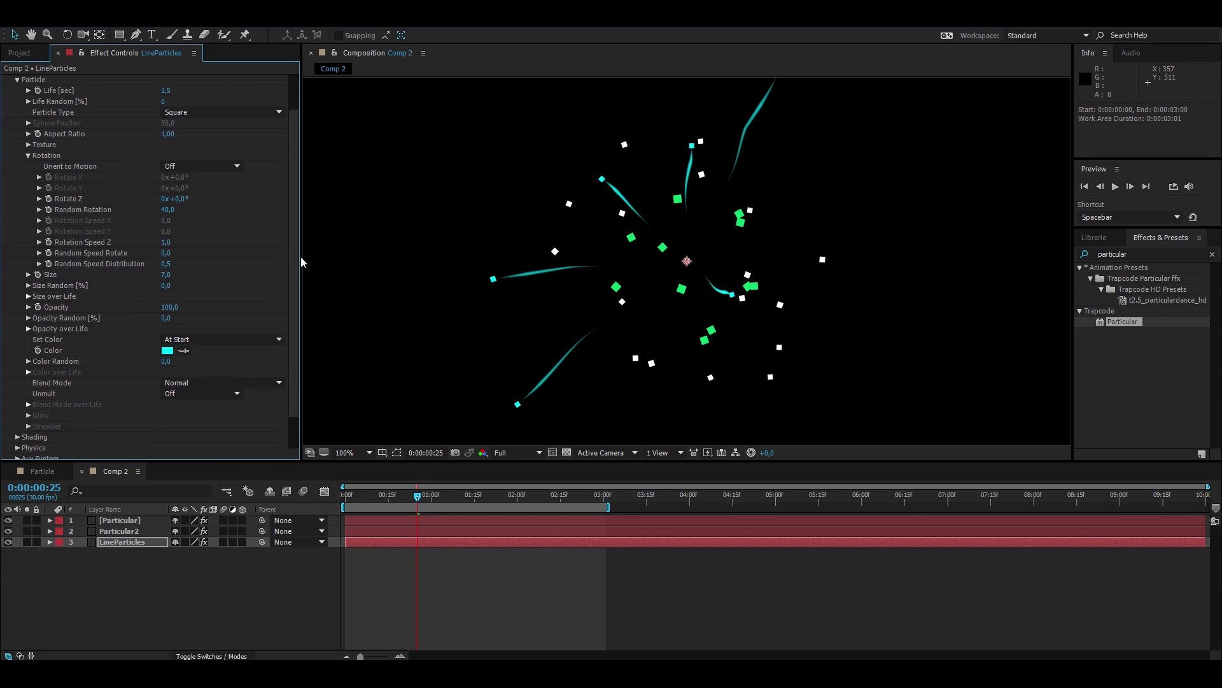
{"action": "scroll", "coordinate": [199, 295], "scroll_direction": "up", "scroll_amount": 2}
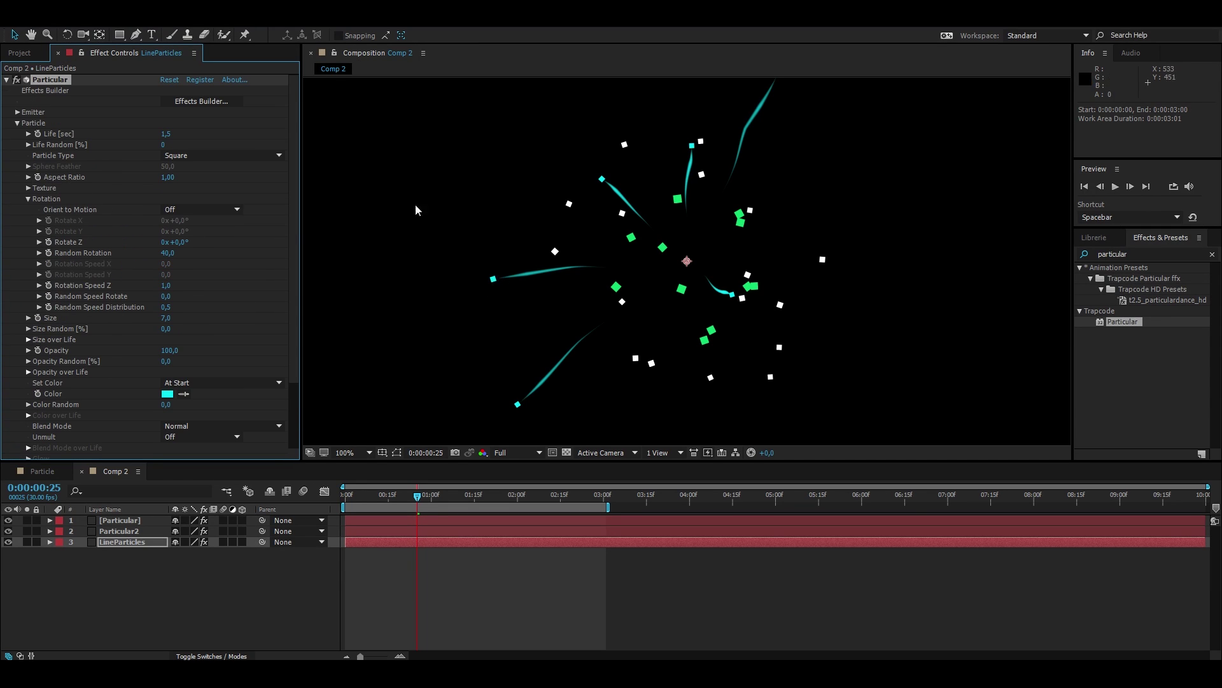
{"action": "left_click", "coordinate": [17, 123]}
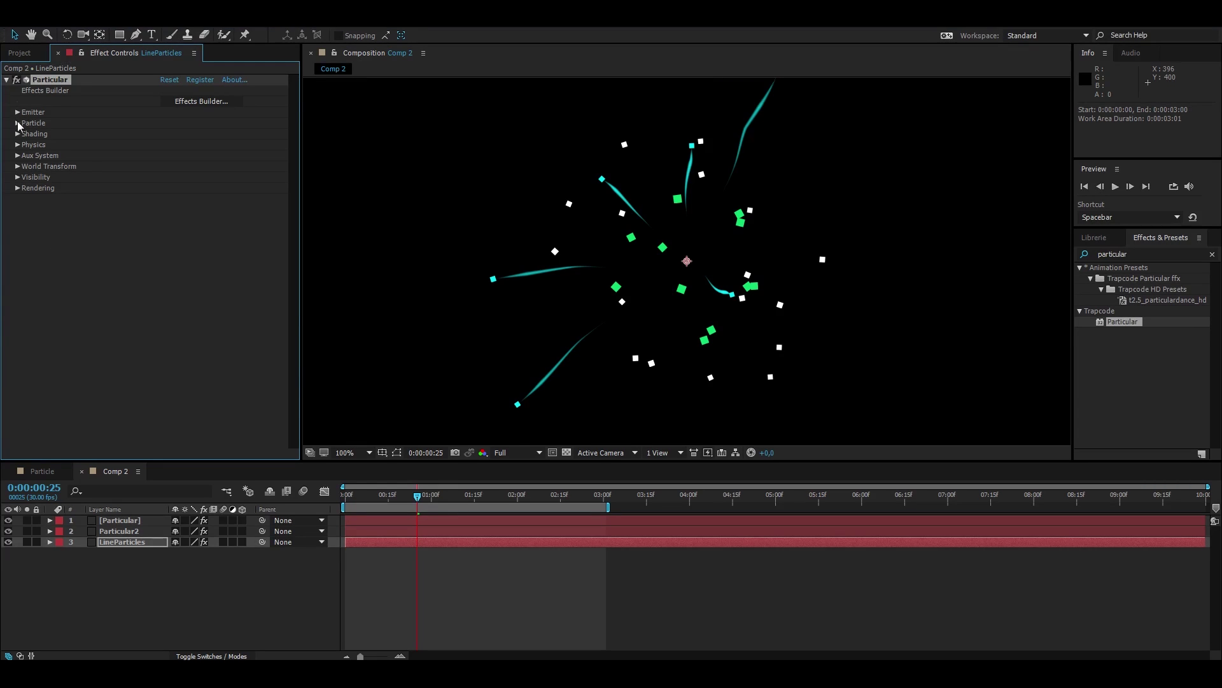
Set the main particle Size of LineParticles to 0, then preview the burst and scrub to 0:00:00:26.
{"action": "left_click", "coordinate": [17, 123]}
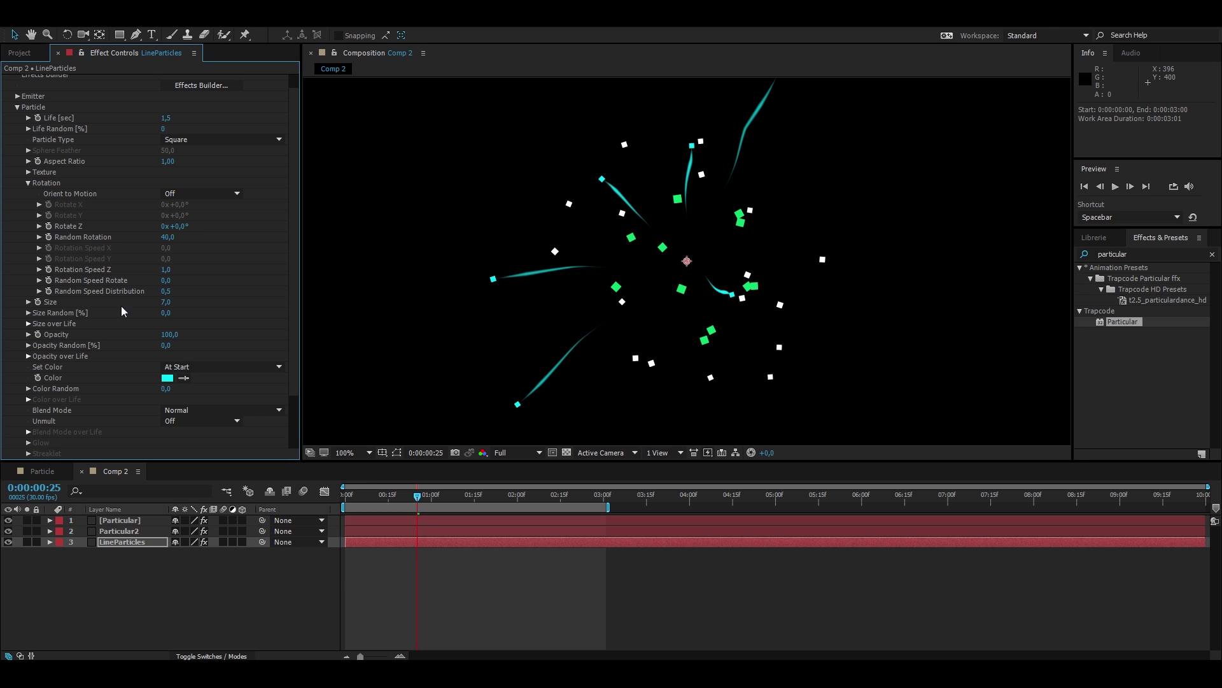
{"action": "left_click", "coordinate": [178, 303]}
{"action": "type", "text": "0"}
{"action": "key", "text": "Return"}
{"action": "key", "text": "comma"}
{"action": "key", "text": "space"}
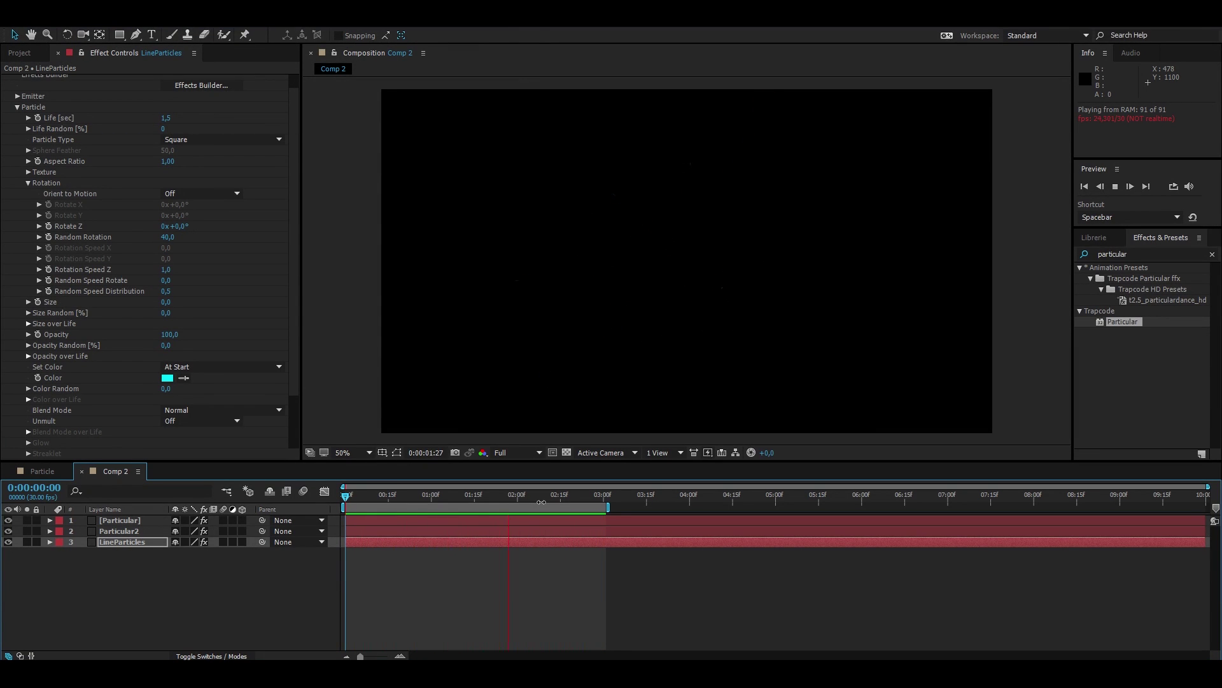
{"action": "left_click_drag", "start_coordinate": [499, 489], "coordinate": [395, 507]}
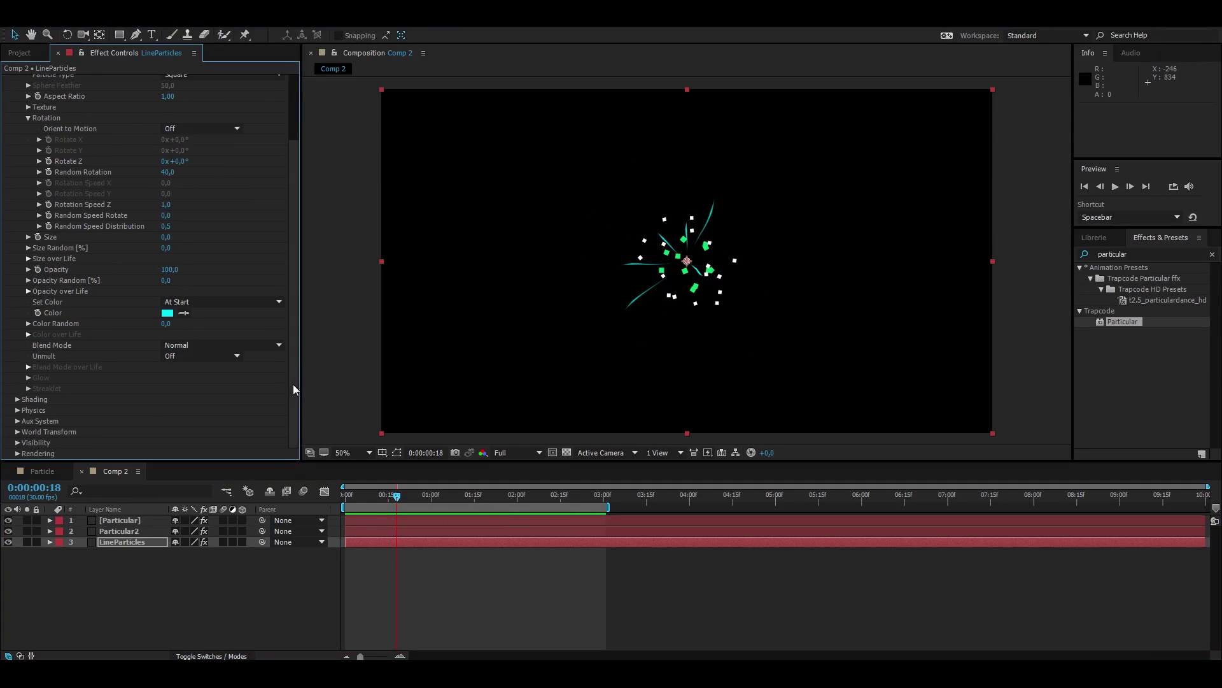
{"action": "left_click_drag", "start_coordinate": [295, 382], "coordinate": [293, 284]}
{"action": "left_click_drag", "start_coordinate": [397, 498], "coordinate": [420, 508]}
Compare the Particular and Particular2 layers, briefly hiding and reshowing Particular2.
{"action": "left_click", "coordinate": [121, 522]}
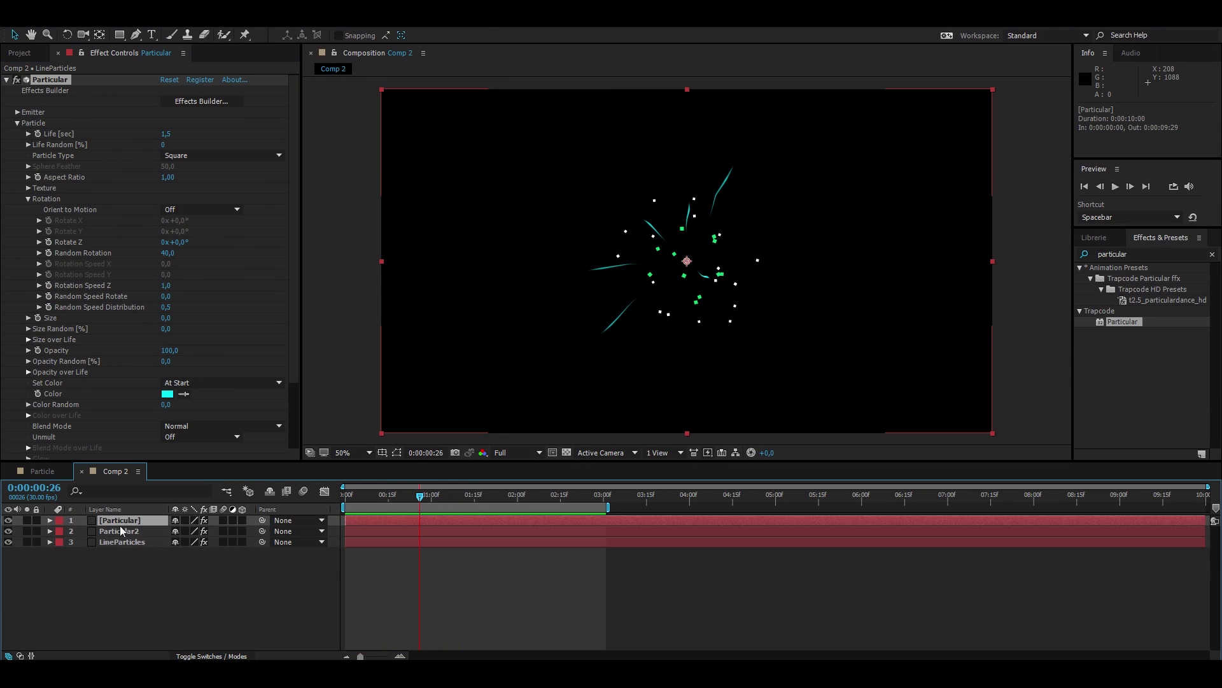
{"action": "left_click", "coordinate": [118, 532]}
{"action": "left_click", "coordinate": [7, 532]}
{"action": "left_click", "coordinate": [7, 532]}
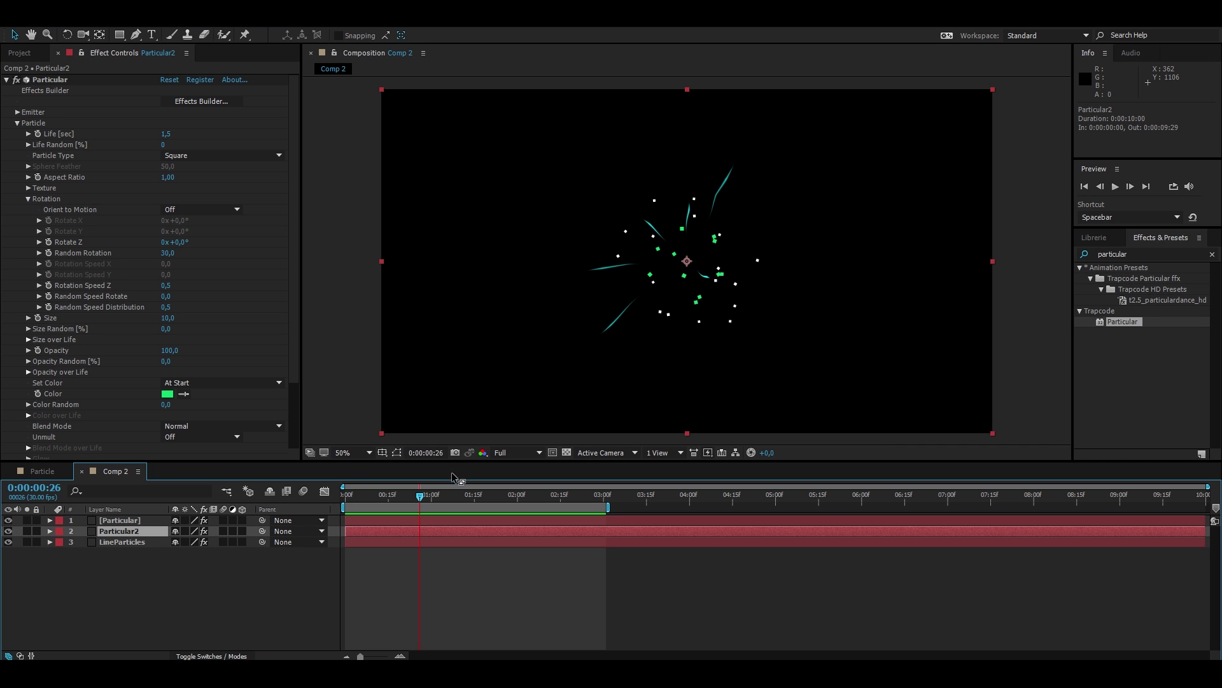
{"action": "left_click_drag", "start_coordinate": [423, 500], "coordinate": [373, 531]}
Set the emitter Velocity of the Particular layer to 350, then preview the burst and scrub to 0:00:00:22.
{"action": "left_click", "coordinate": [117, 522]}
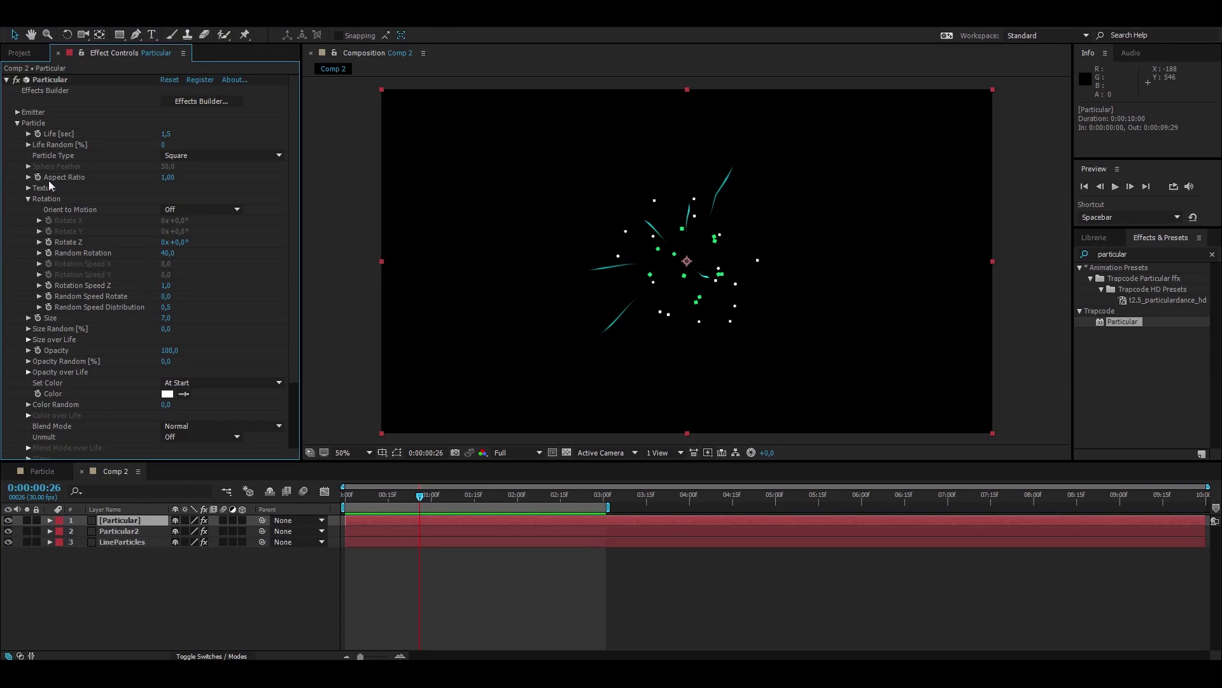
{"action": "left_click", "coordinate": [18, 112]}
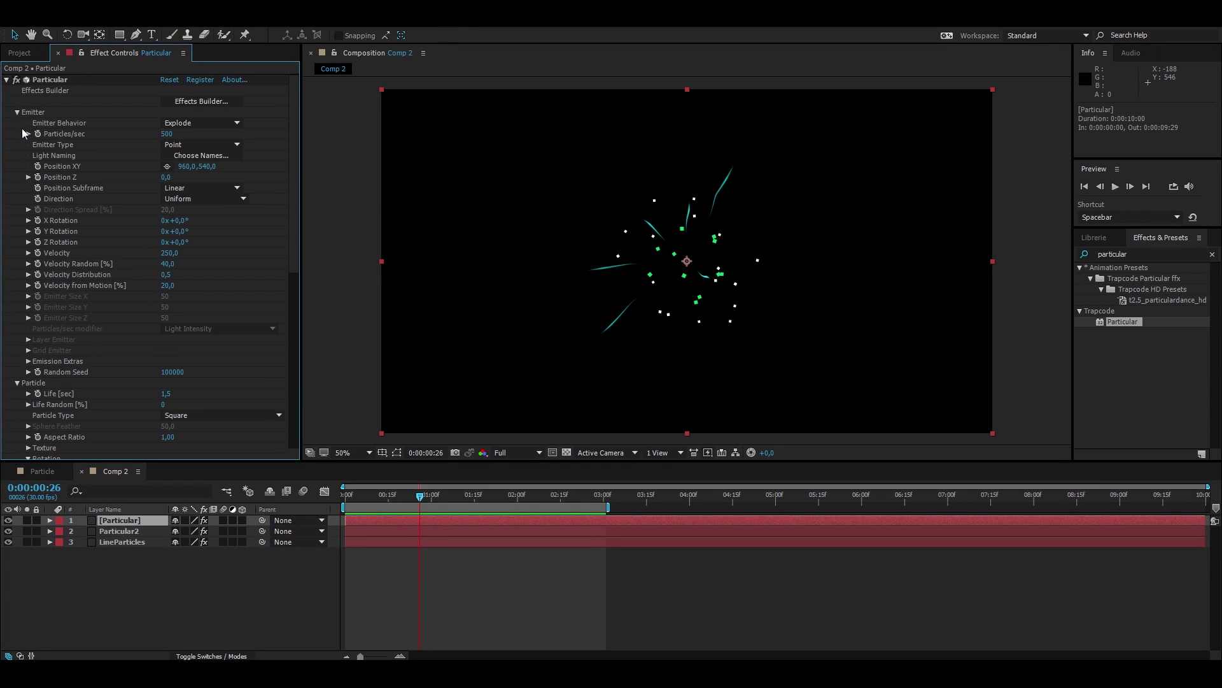
{"action": "left_click", "coordinate": [170, 253]}
{"action": "type", "text": "350"}
{"action": "key", "text": "Return"}
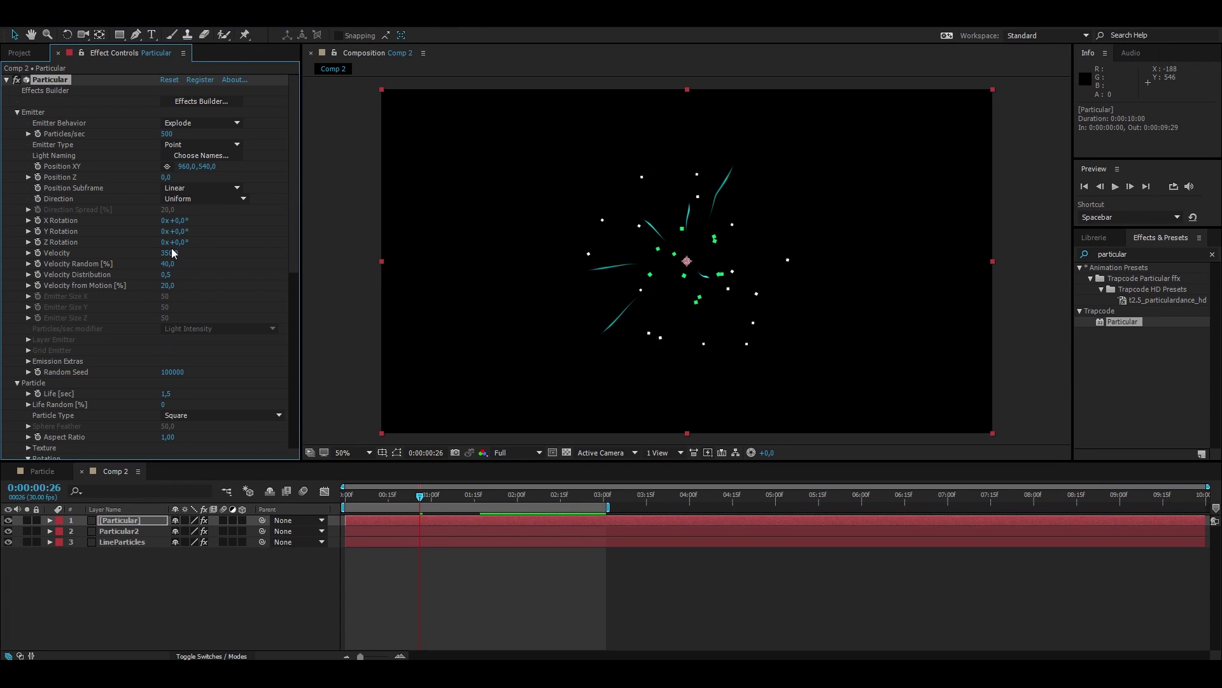
{"action": "key", "text": "space"}
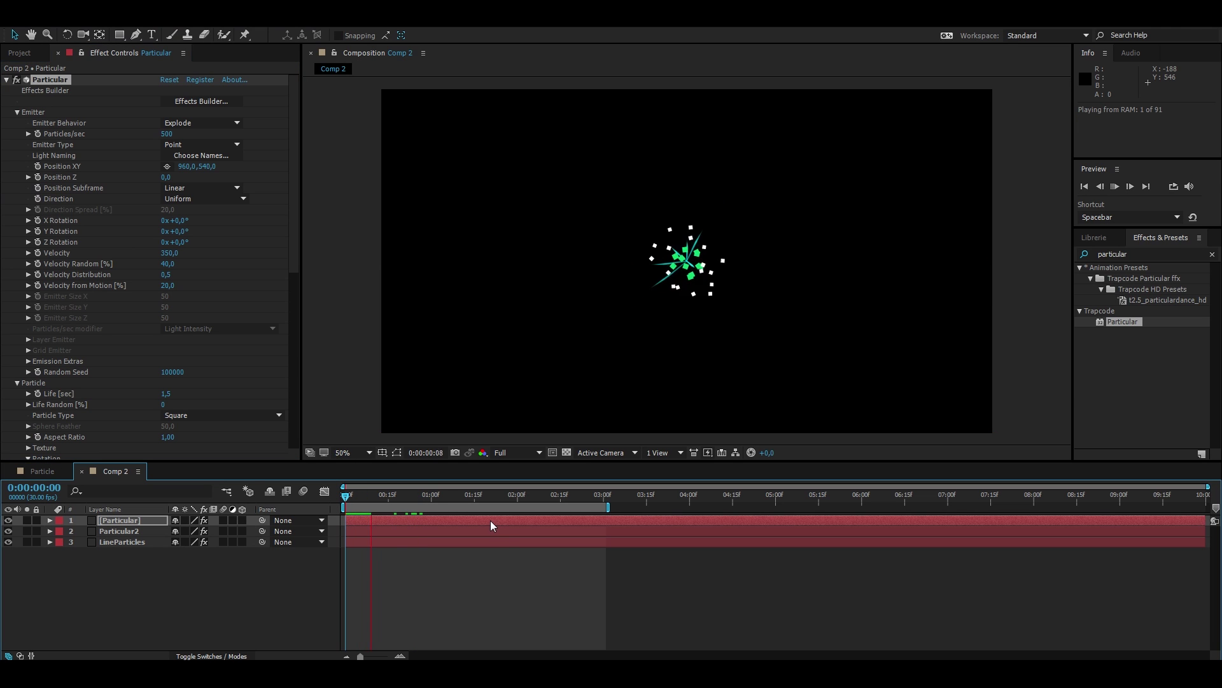
{"action": "left_click", "coordinate": [394, 503]}
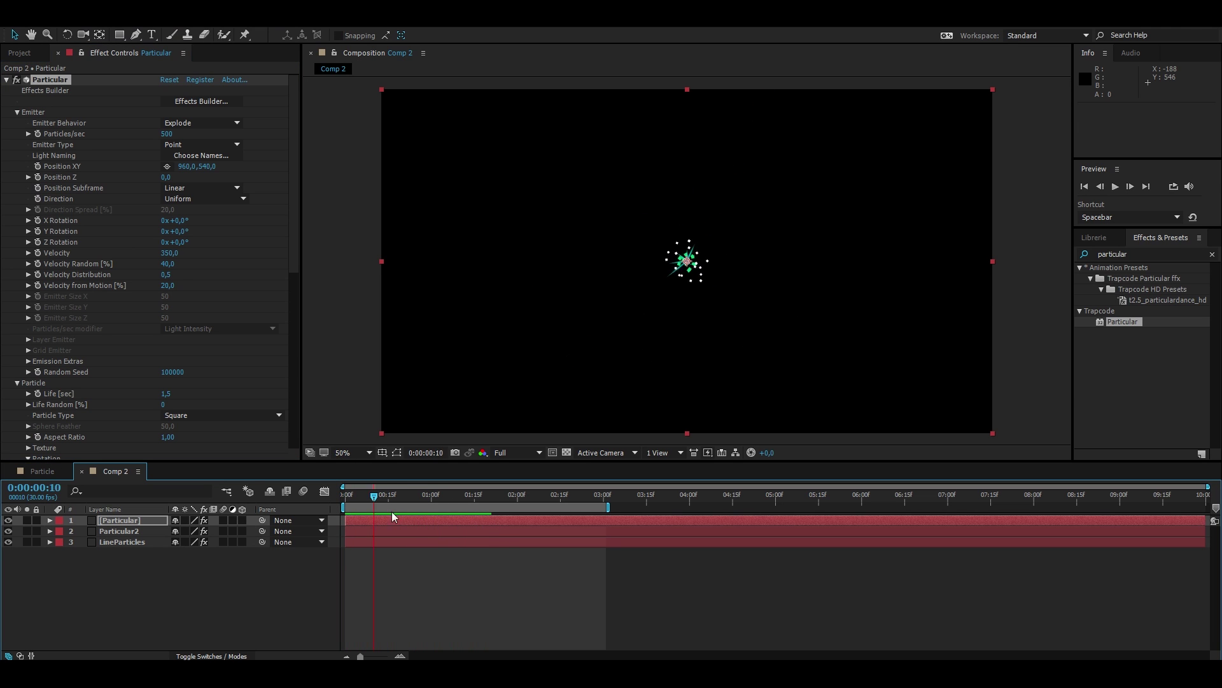
{"action": "left_click_drag", "start_coordinate": [394, 503], "coordinate": [408, 503]}
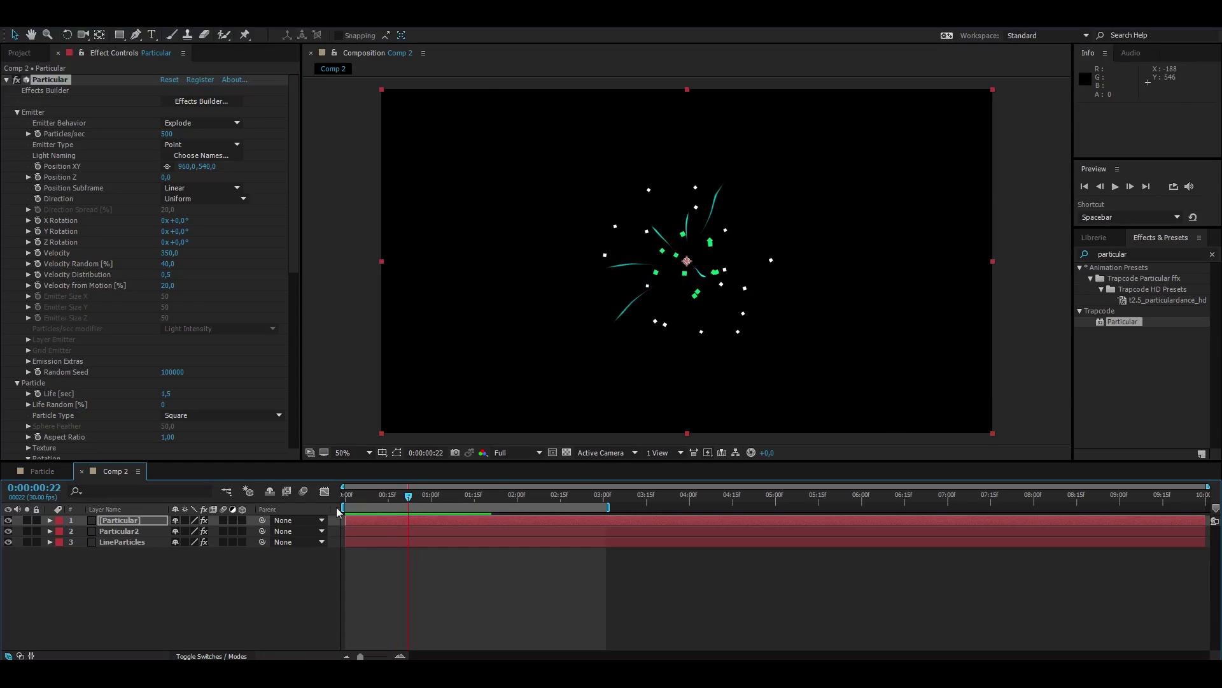
Set the emitter Velocity of Particular2 to 200.
{"action": "left_click", "coordinate": [131, 532]}
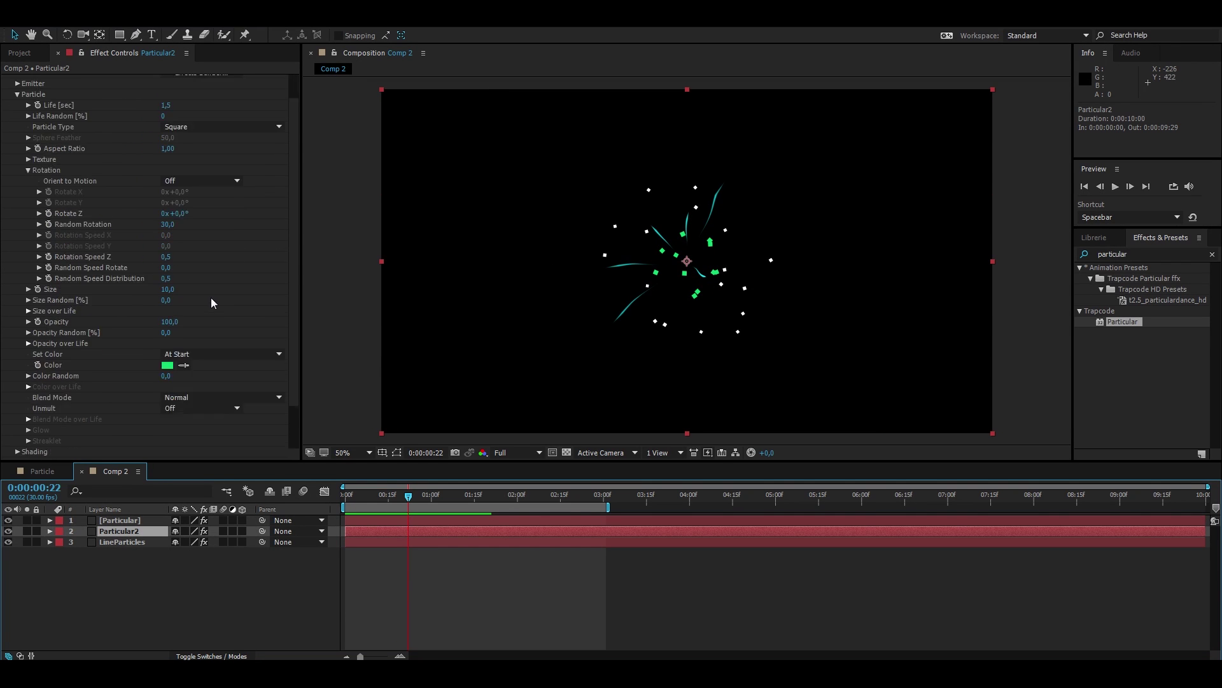
{"action": "left_click", "coordinate": [17, 123]}
{"action": "left_click", "coordinate": [17, 112]}
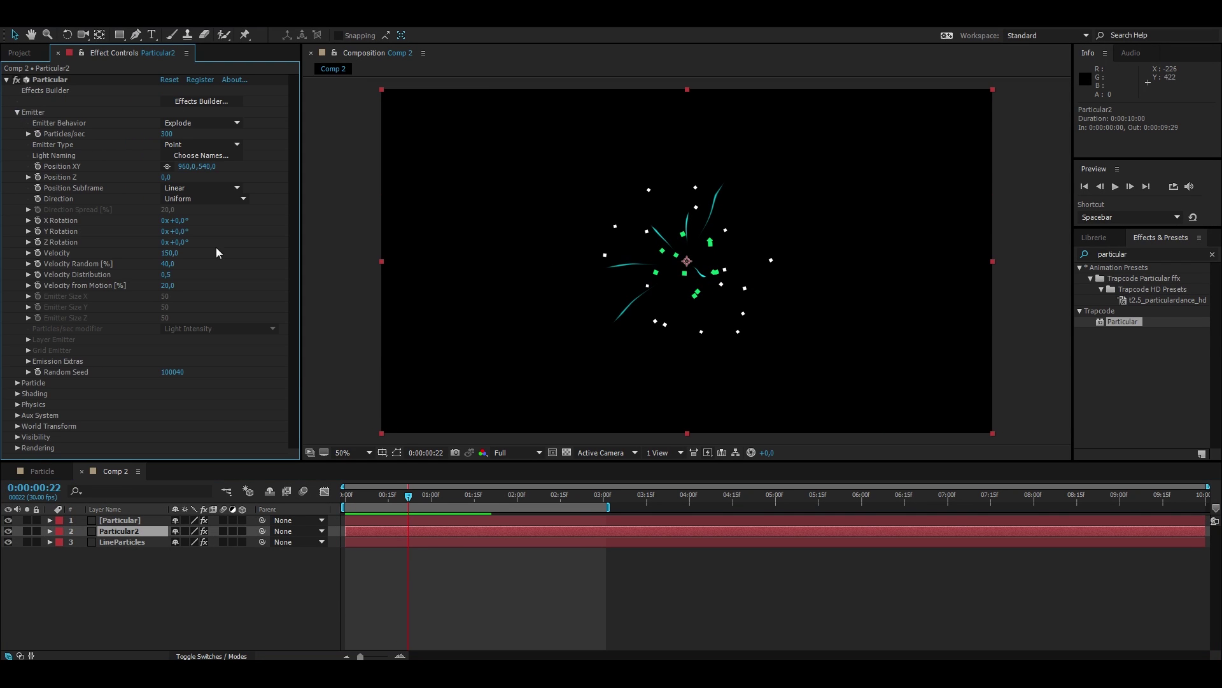
{"action": "left_click", "coordinate": [170, 253]}
{"action": "type", "text": "200"}
{"action": "key", "text": "Return"}
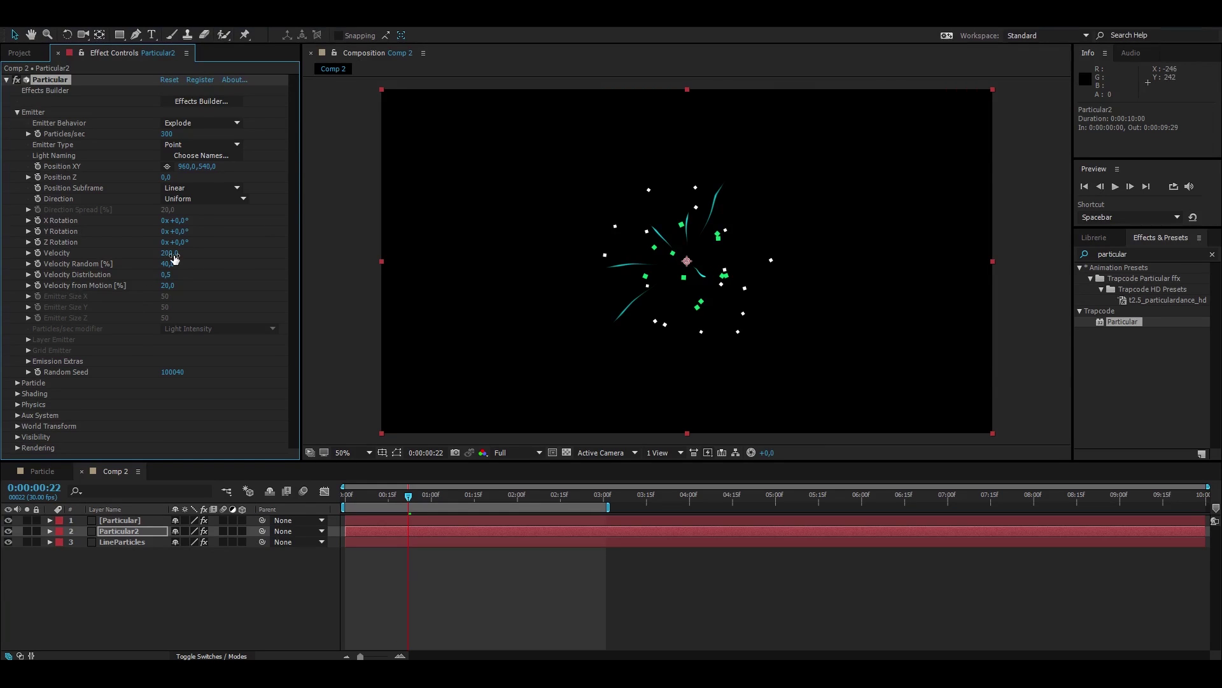
{"action": "left_click", "coordinate": [17, 115]}
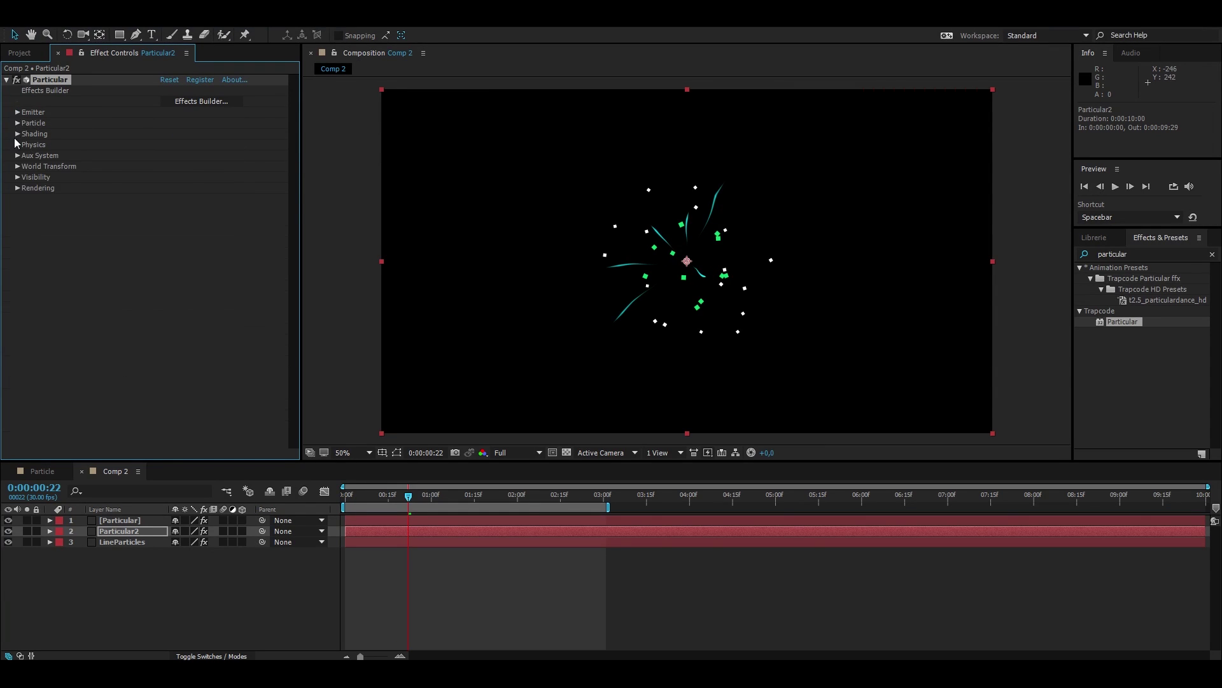
Set the Air Resistance of Particular2 to 1 in its Physics Air settings.
{"action": "left_click", "coordinate": [17, 145]}
{"action": "left_click", "coordinate": [27, 189]}
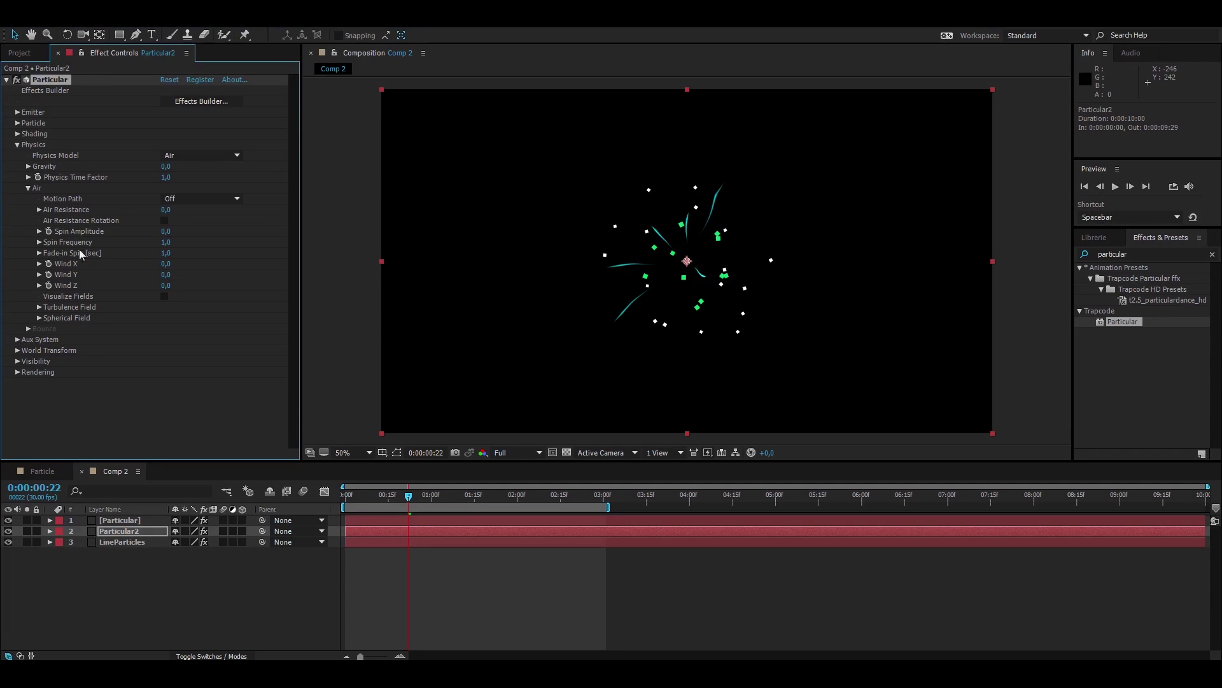
{"action": "left_click", "coordinate": [167, 210]}
{"action": "type", "text": "1"}
{"action": "key", "text": "Return"}
Preview the burst from the start and scrub through it to check how the particle layers spread.
{"action": "left_click_drag", "start_coordinate": [409, 496], "coordinate": [369, 498]}
{"action": "key", "text": "space"}
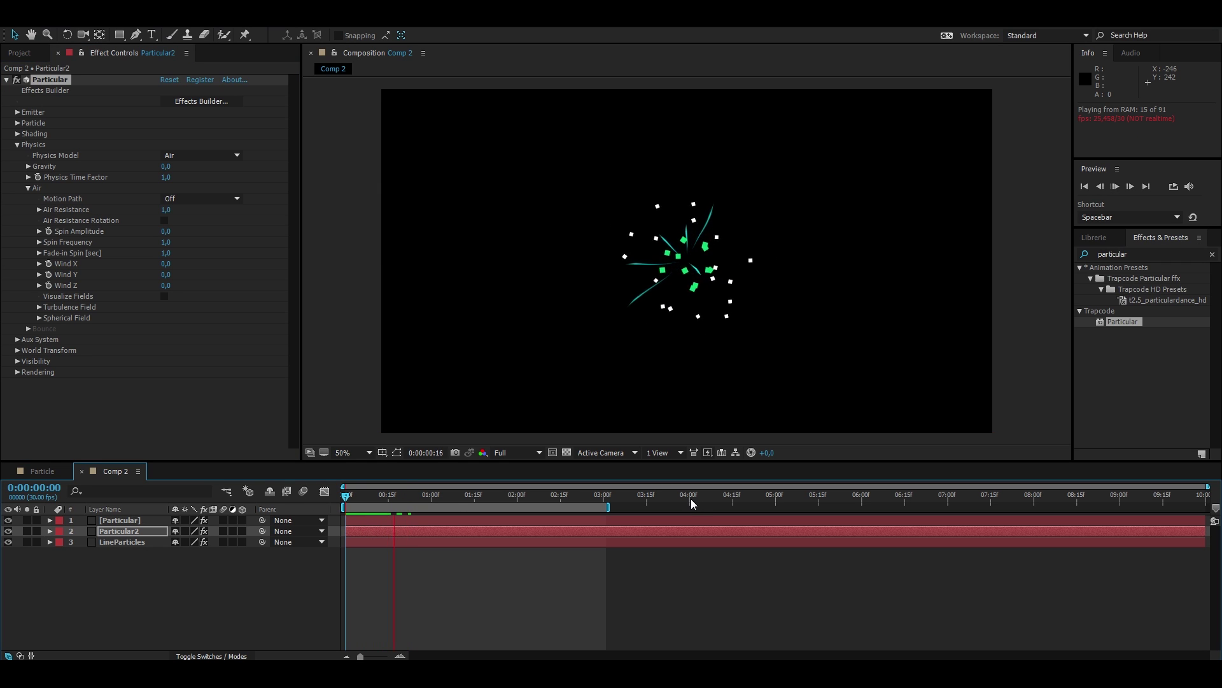
{"action": "key", "text": "space"}
{"action": "left_click_drag", "start_coordinate": [346, 497], "coordinate": [434, 516]}
{"action": "left_click", "coordinate": [423, 499]}
{"action": "left_click_drag", "start_coordinate": [417, 509], "coordinate": [449, 503]}
{"action": "key", "text": "space"}
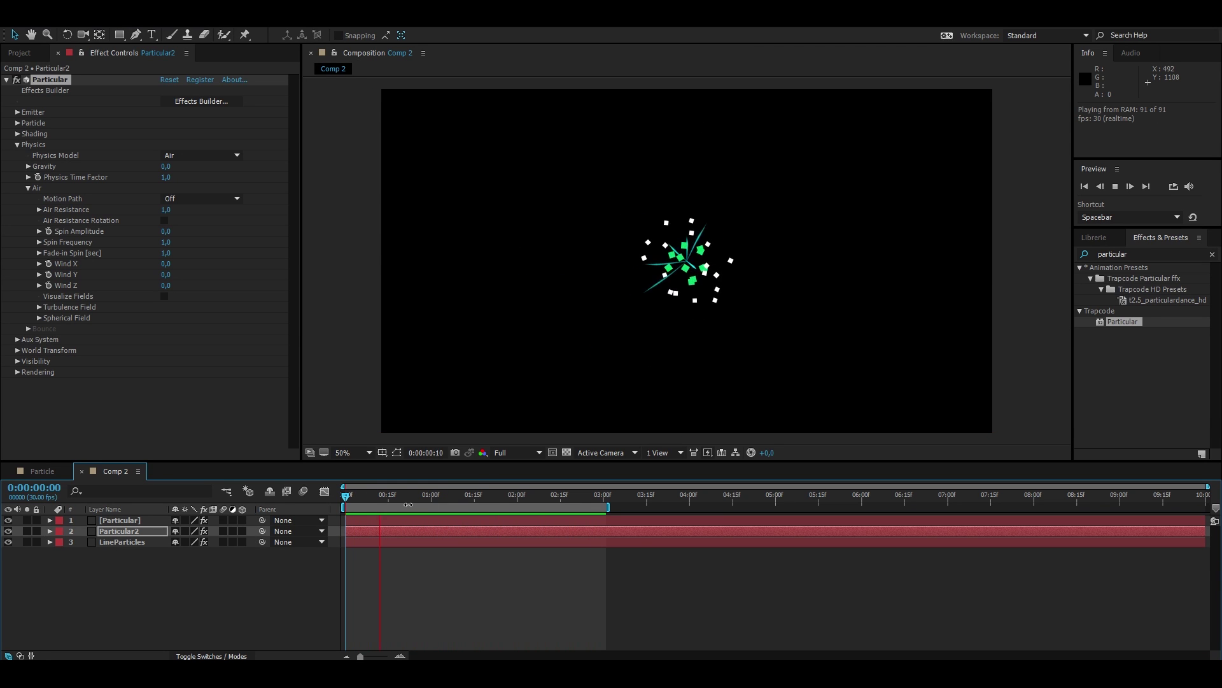
{"action": "key", "text": "space"}
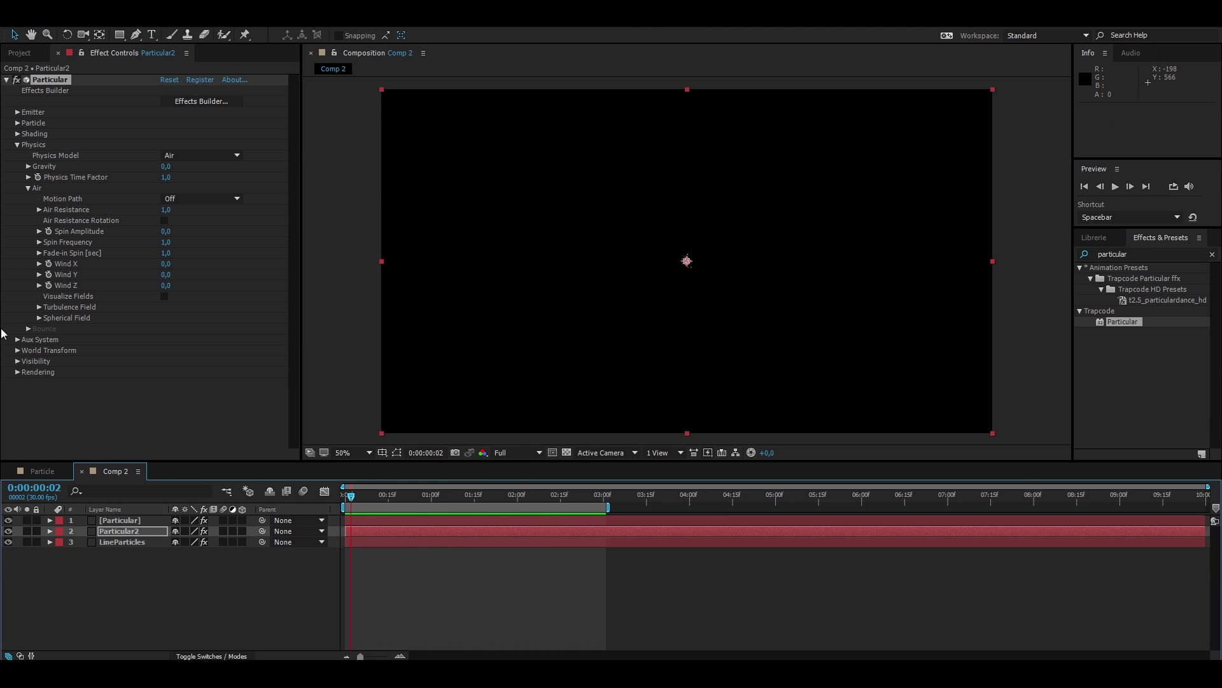
Go through the three particle layers and examine the burst at 0:00:01:01, 0:00:00:25 and 0:00:00:28.
{"action": "left_click", "coordinate": [144, 567]}
{"action": "left_click", "coordinate": [138, 521]}
{"action": "left_click", "coordinate": [138, 531]}
{"action": "left_click", "coordinate": [136, 542]}
{"action": "left_click", "coordinate": [133, 564]}
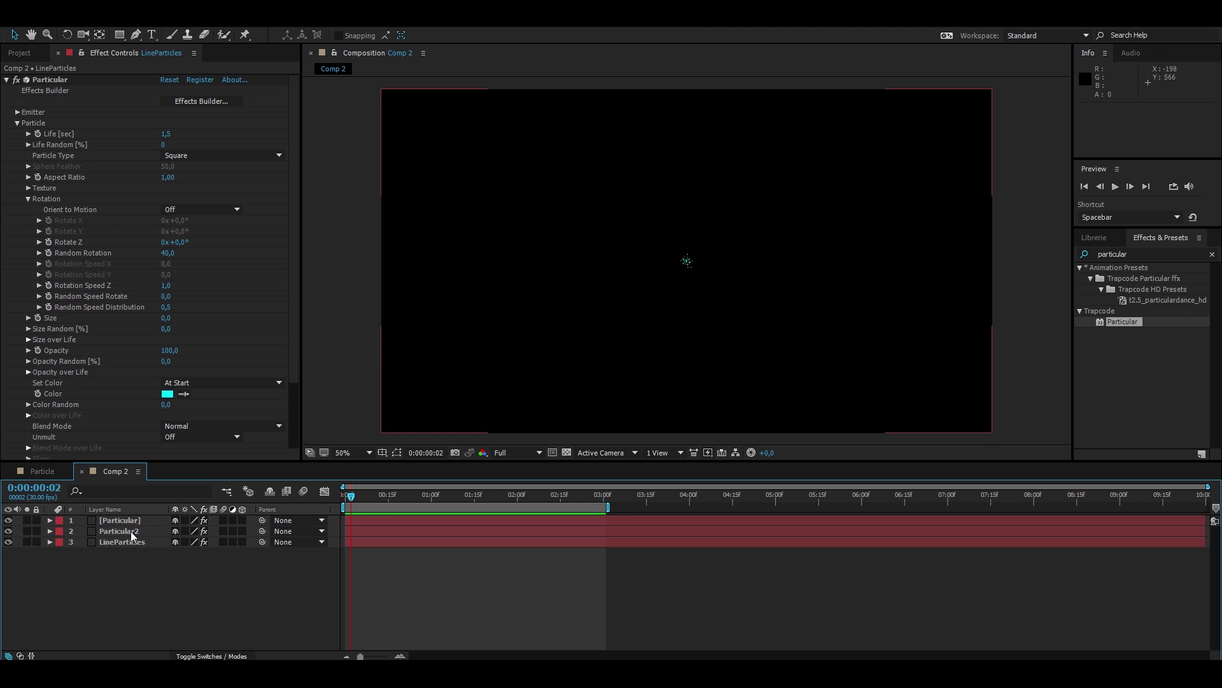
{"action": "left_click", "coordinate": [134, 521]}
{"action": "left_click", "coordinate": [134, 532]}
{"action": "left_click", "coordinate": [133, 542]}
{"action": "left_click", "coordinate": [139, 571]}
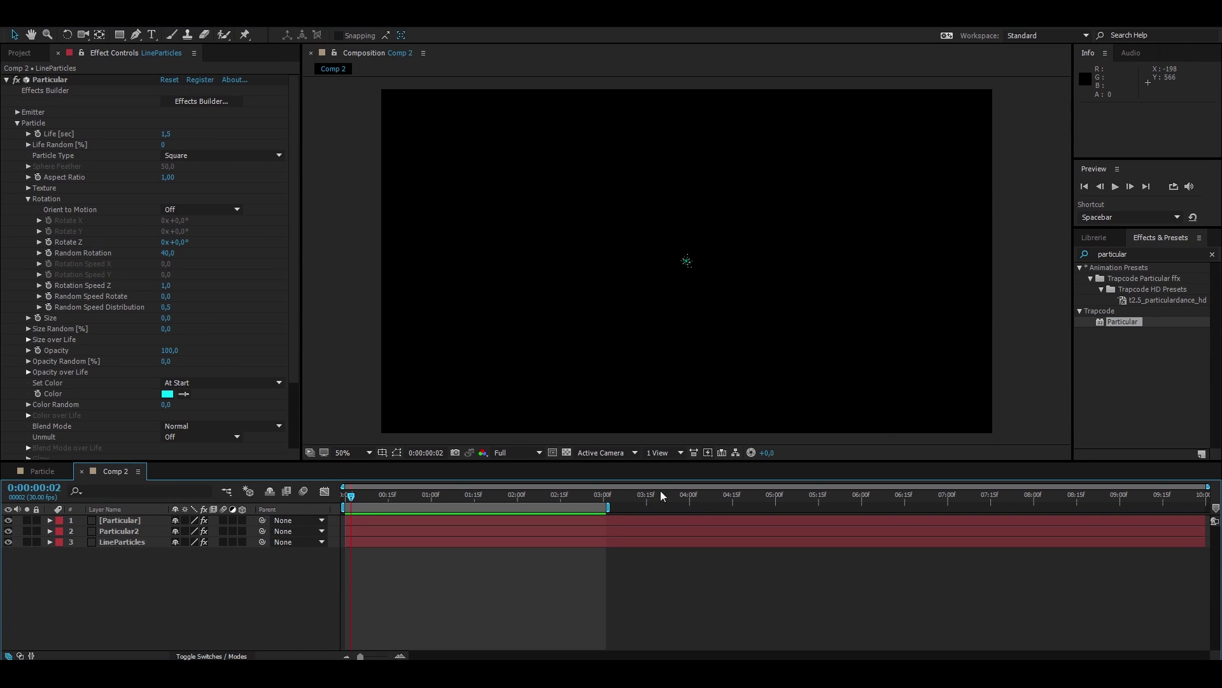
{"action": "left_click_drag", "start_coordinate": [408, 495], "coordinate": [434, 516]}
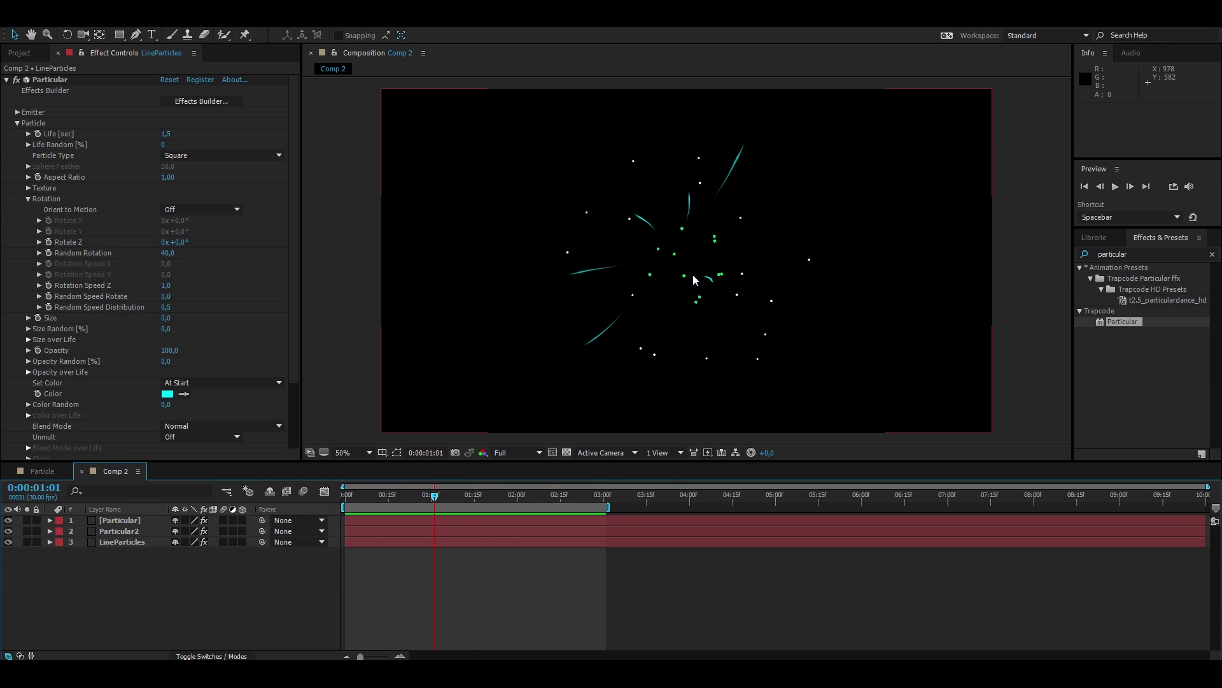
{"action": "mouse_move", "coordinate": [435, 495]}
{"action": "left_mouse_down"}
{"action": "mouse_move", "coordinate": [395, 499]}
{"action": "mouse_move", "coordinate": [417, 499]}
{"action": "left_mouse_up"}
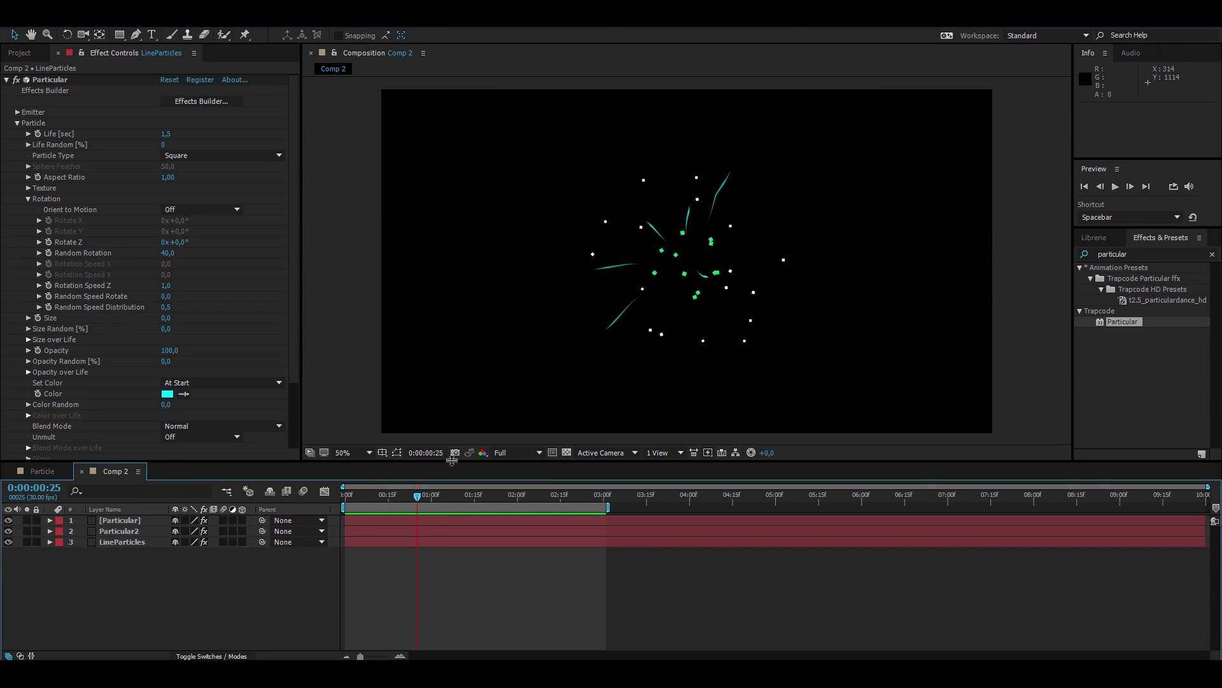
{"action": "mouse_move", "coordinate": [418, 496]}
{"action": "left_mouse_down"}
{"action": "mouse_move", "coordinate": [389, 498]}
{"action": "mouse_move", "coordinate": [425, 500]}
{"action": "left_mouse_up"}
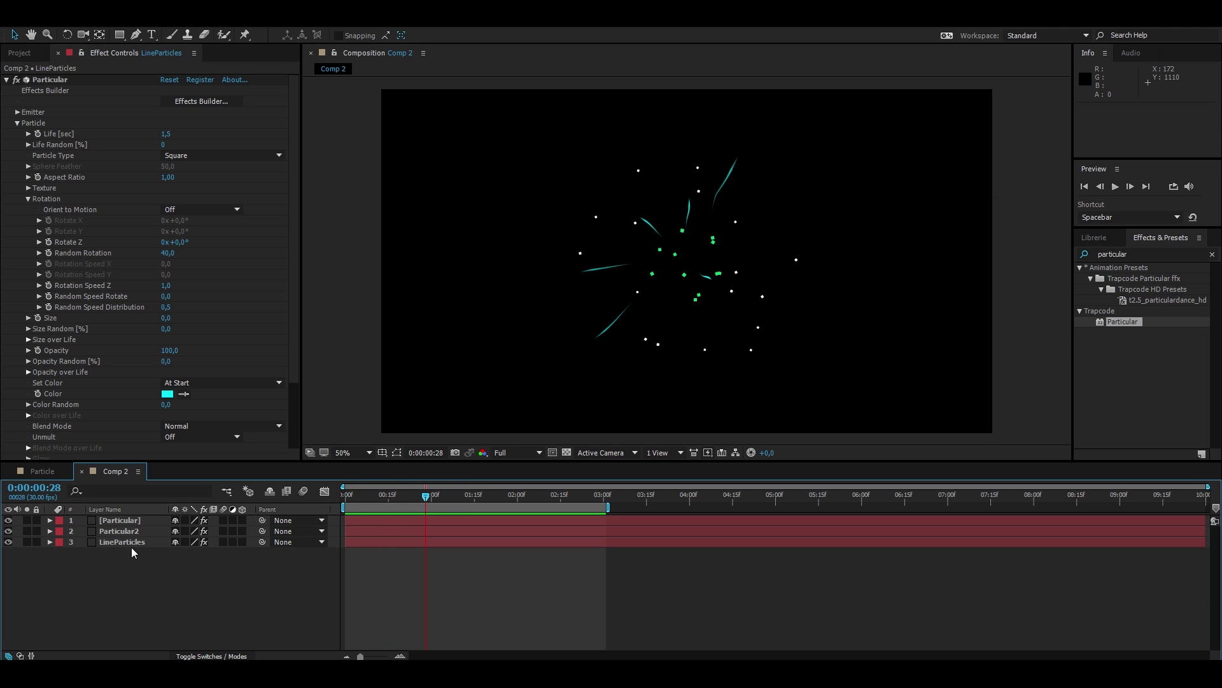
Add logogabri.png to Comp 2 beneath LineParticles, hide that layer, and scrub to 0:00:00:22.
{"action": "left_click", "coordinate": [54, 475]}
{"action": "left_click", "coordinate": [107, 472]}
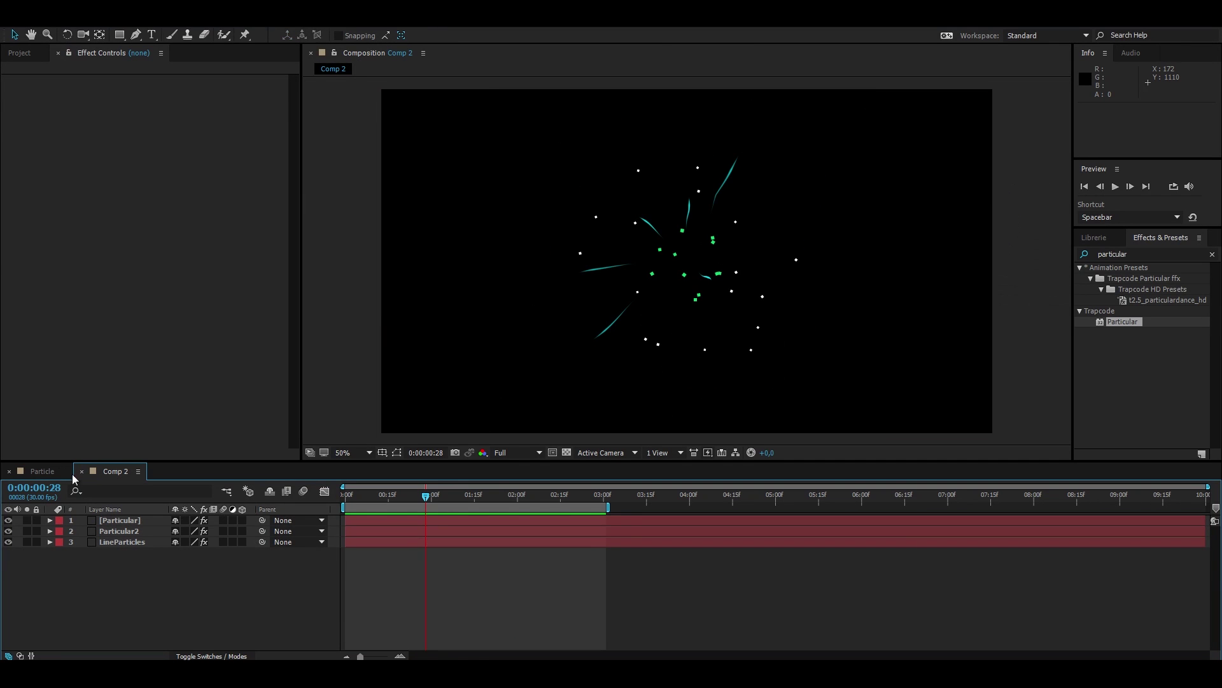
{"action": "left_click", "coordinate": [20, 53]}
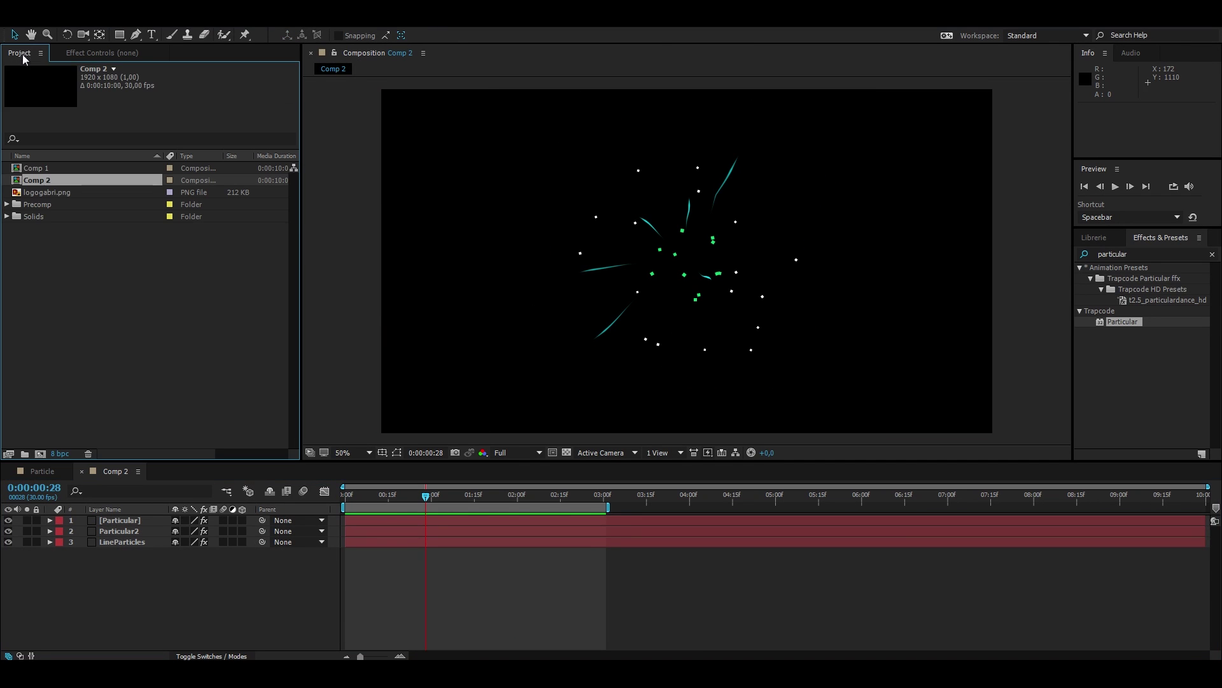
{"action": "left_click_drag", "start_coordinate": [64, 199], "coordinate": [156, 555]}
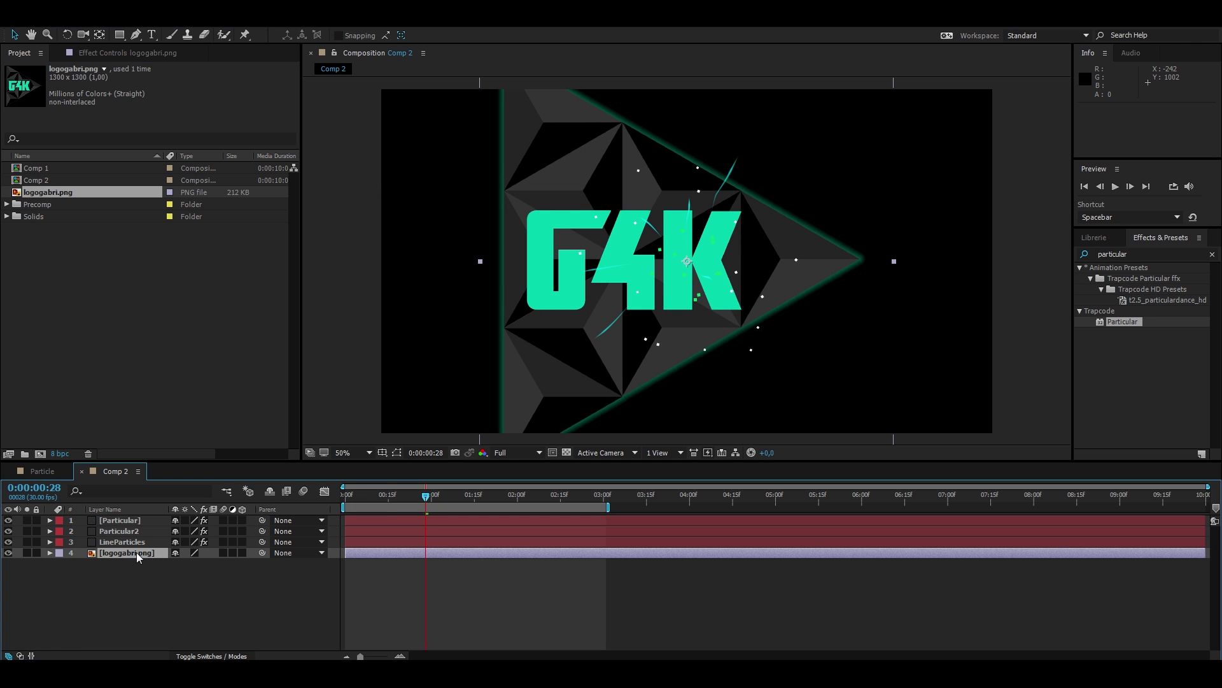
{"action": "left_click", "coordinate": [7, 553]}
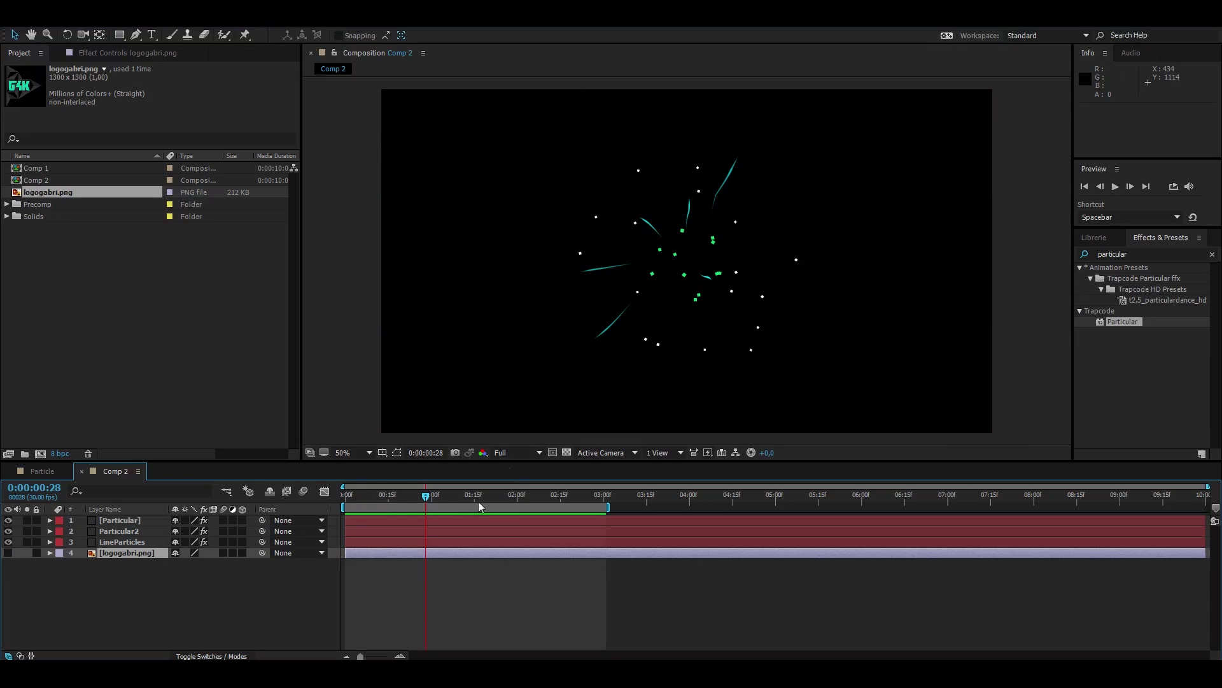
{"action": "mouse_move", "coordinate": [426, 500]}
{"action": "left_mouse_down"}
{"action": "mouse_move", "coordinate": [514, 509]}
{"action": "mouse_move", "coordinate": [409, 503]}
{"action": "left_mouse_up"}
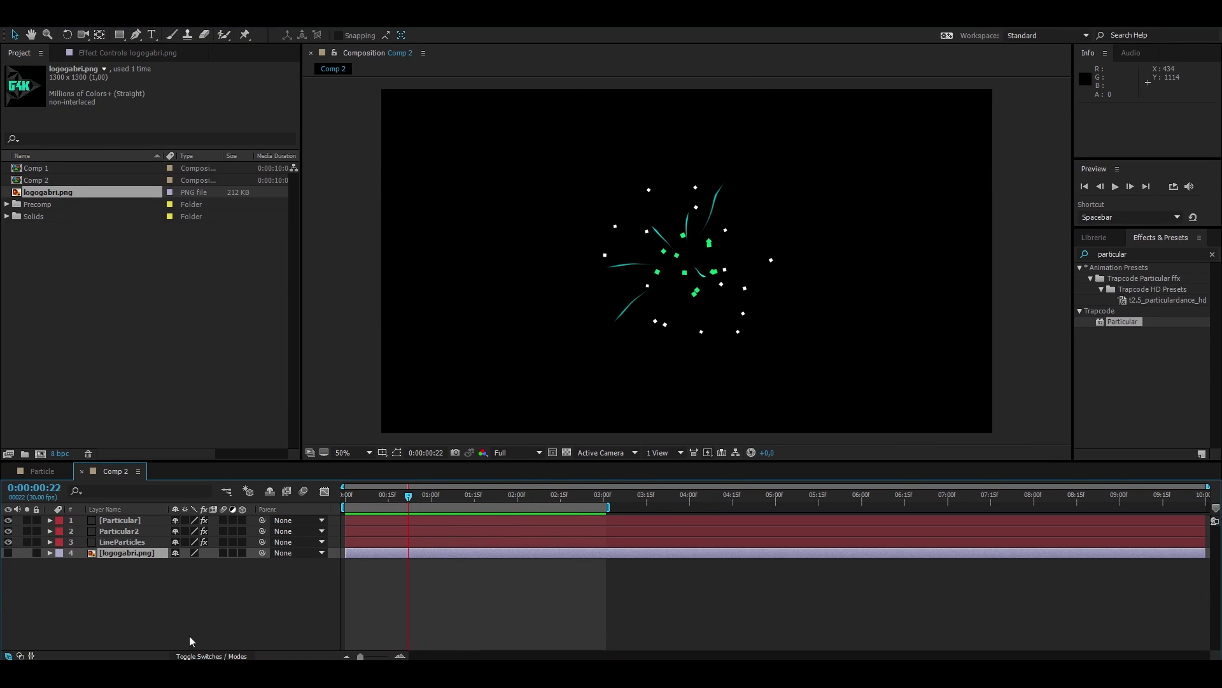
Duplicate the Particular2 layer, place the copy directly above LineParticles, and rename it ParticularTexture.
{"action": "left_click", "coordinate": [121, 521]}
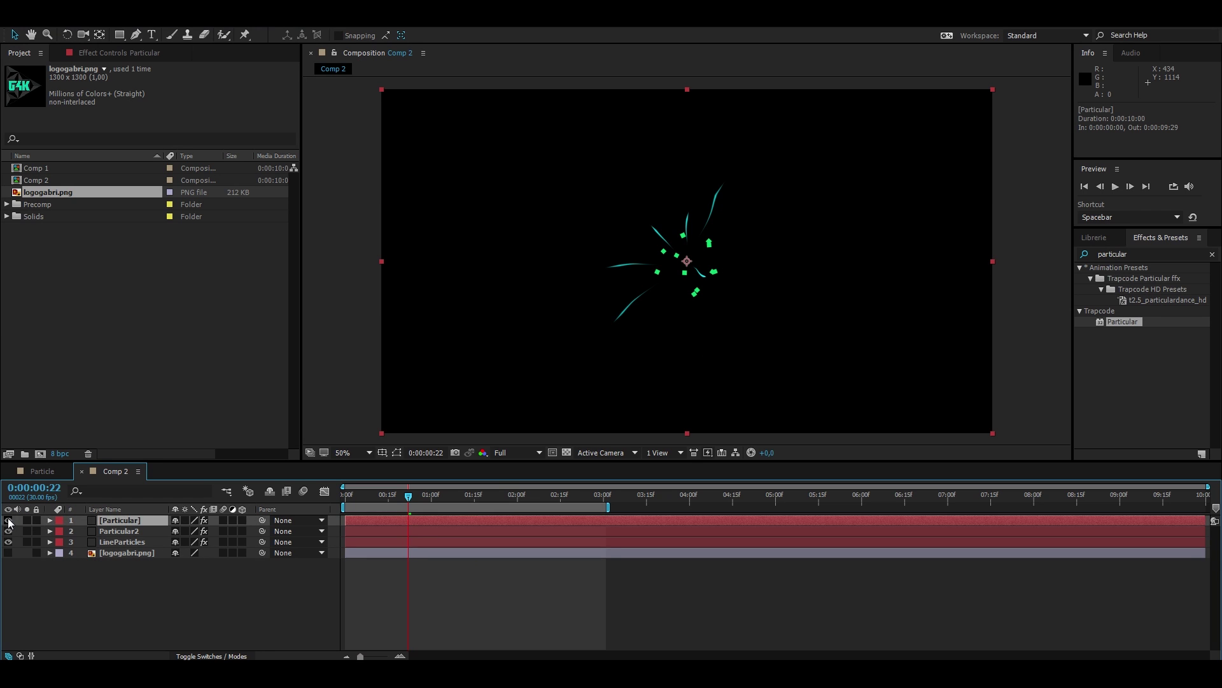
{"action": "left_click", "coordinate": [107, 535]}
{"action": "key", "text": "ctrl+d"}
{"action": "left_click_drag", "start_coordinate": [127, 534], "coordinate": [135, 548]}
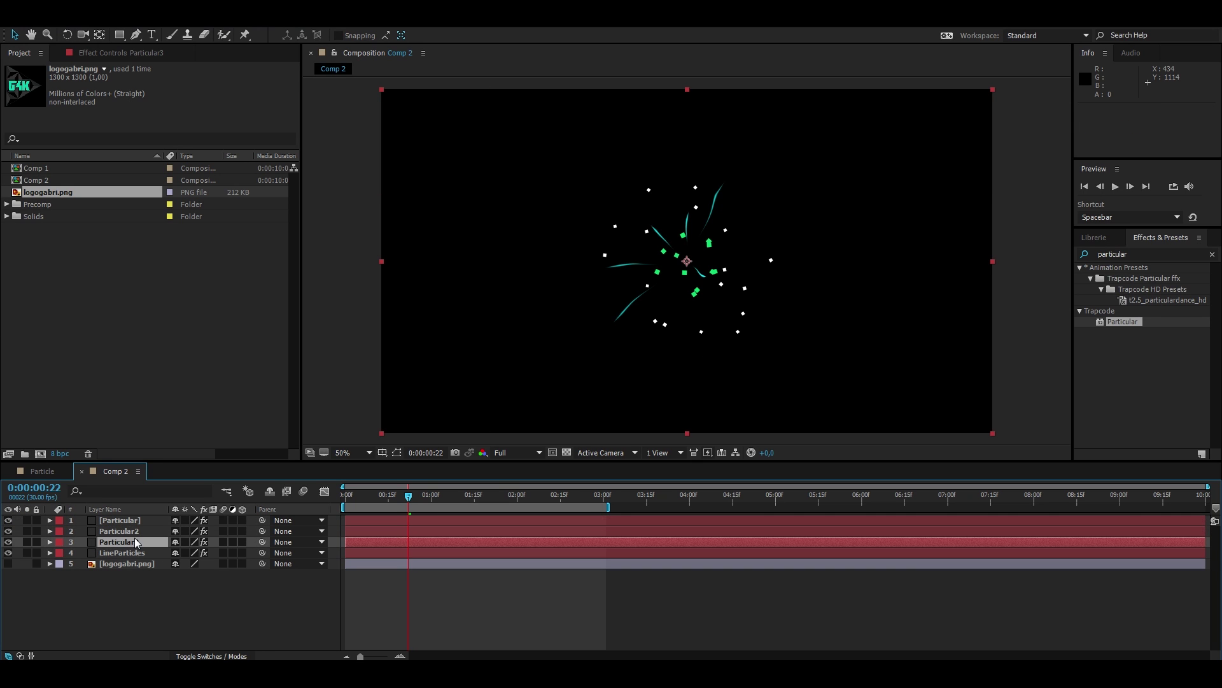
{"action": "key", "text": "Return"}
{"action": "key", "text": "Right"}
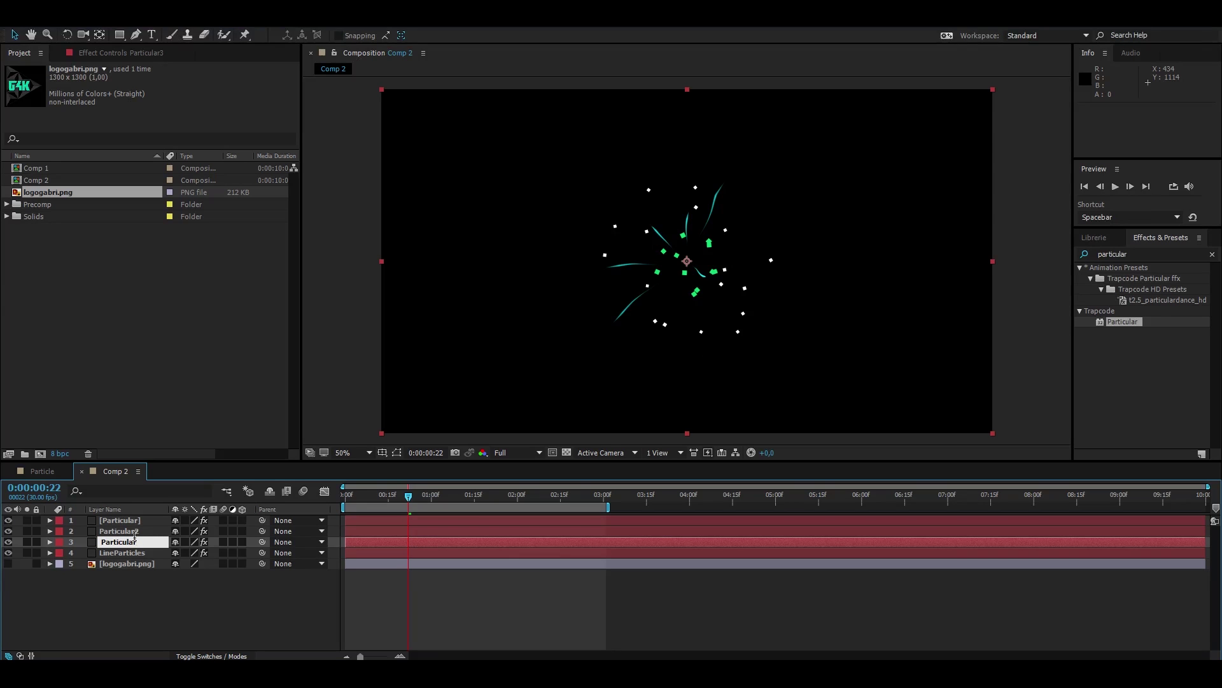
{"action": "type", "text": "Texture"}
{"action": "key", "text": "Return"}
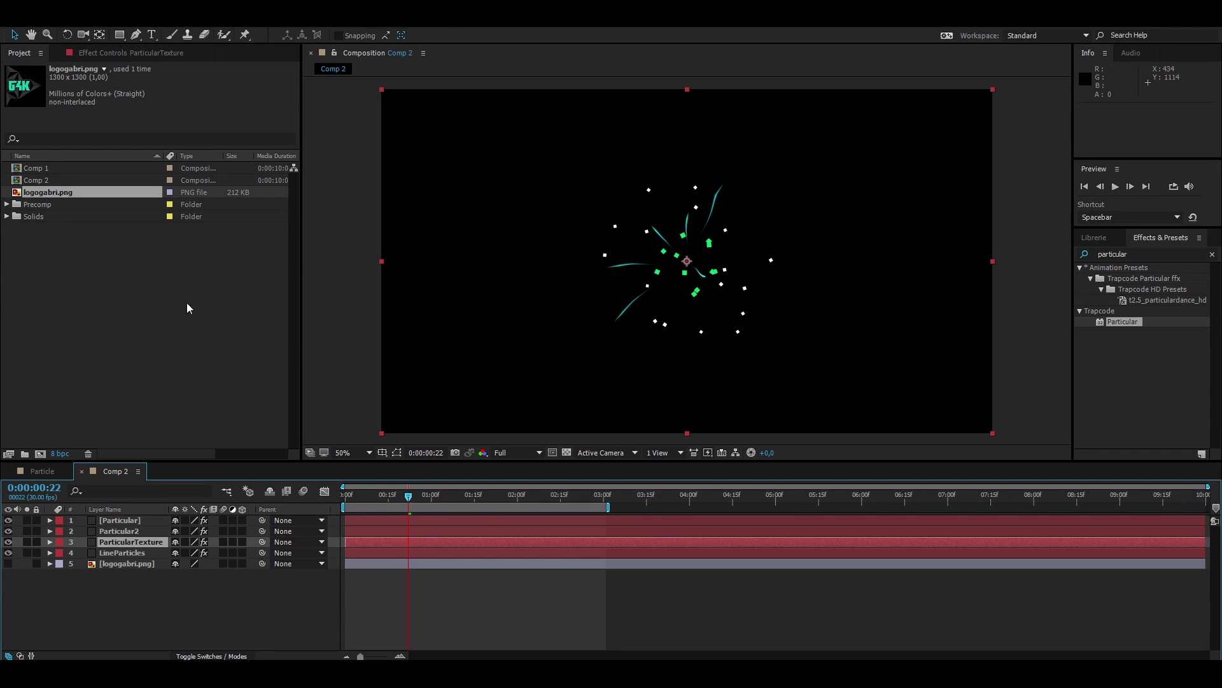
Change the Particle Type of ParticularTexture from Square to Sprite.
{"action": "left_click", "coordinate": [153, 56]}
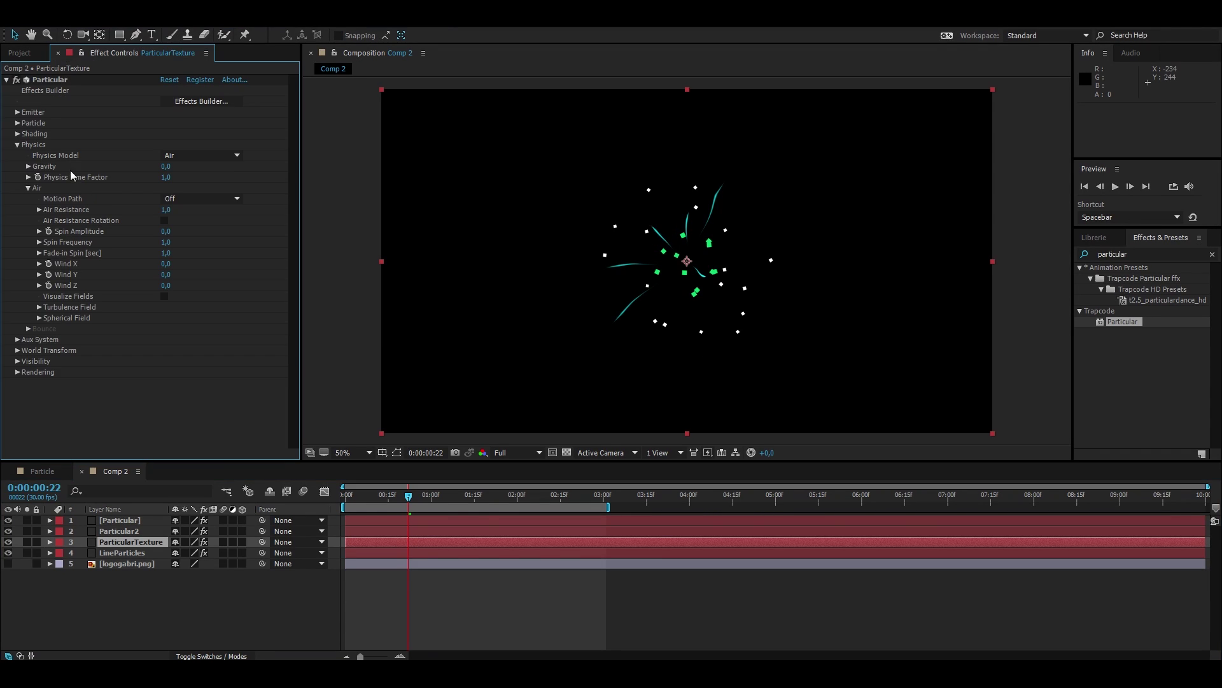
{"action": "left_click", "coordinate": [17, 145]}
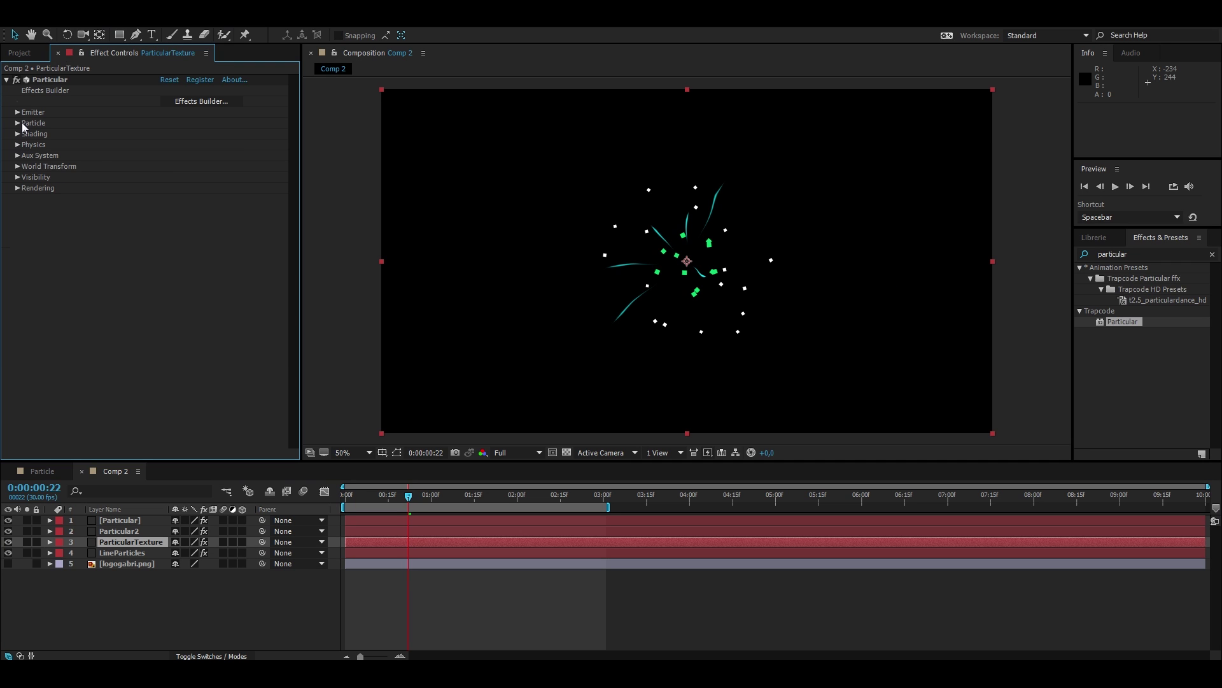
{"action": "left_click", "coordinate": [18, 123]}
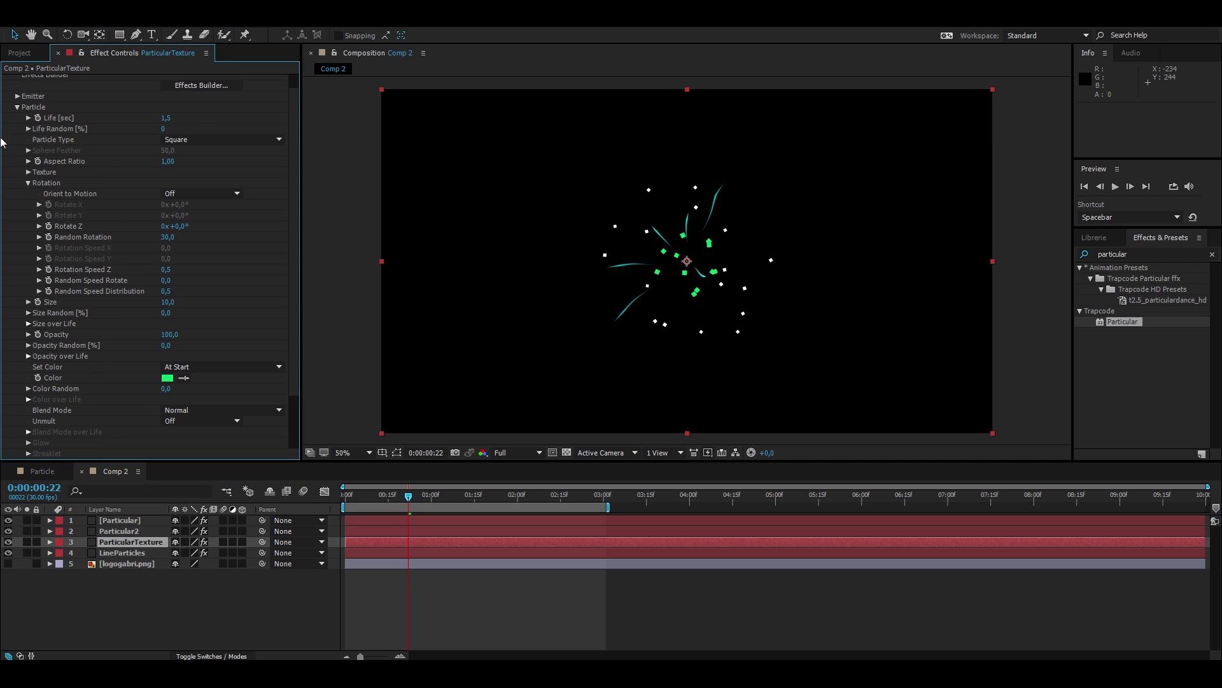
{"action": "left_click", "coordinate": [193, 142]}
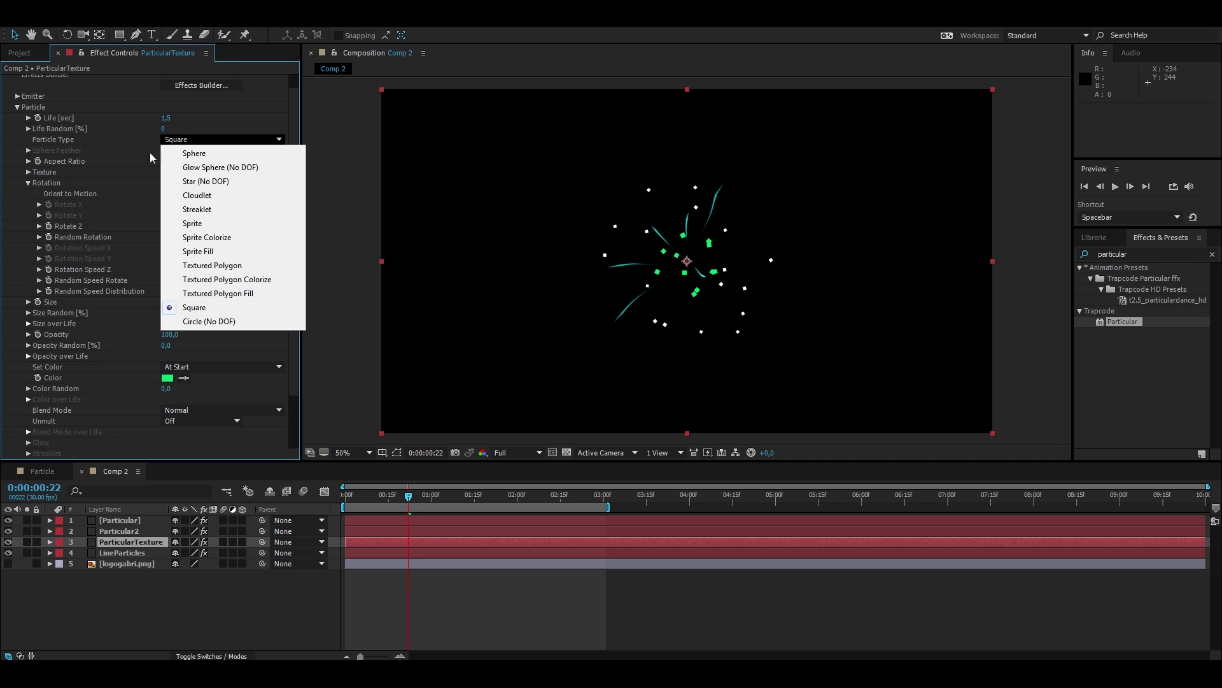
{"action": "left_click", "coordinate": [238, 224]}
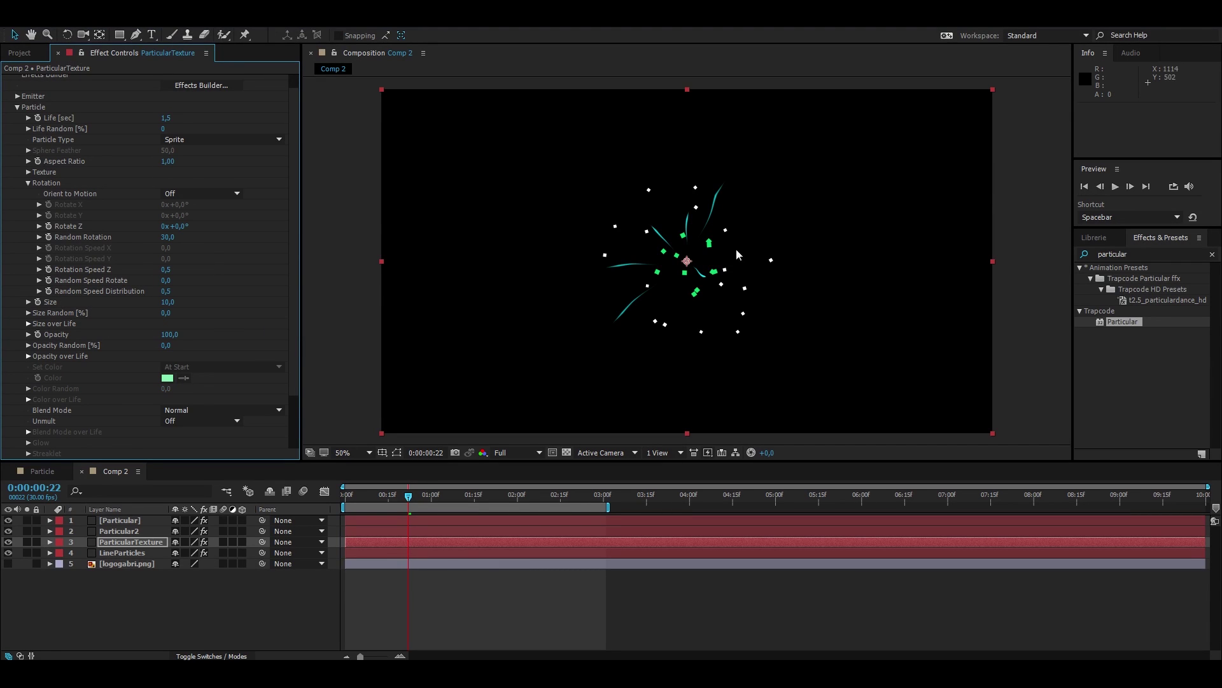
Assign logogabri.png as the particle Texture layer of ParticularTexture and accept the layer size warning.
{"action": "scroll", "coordinate": [715, 260], "scroll_direction": "up", "scroll_amount": 1}
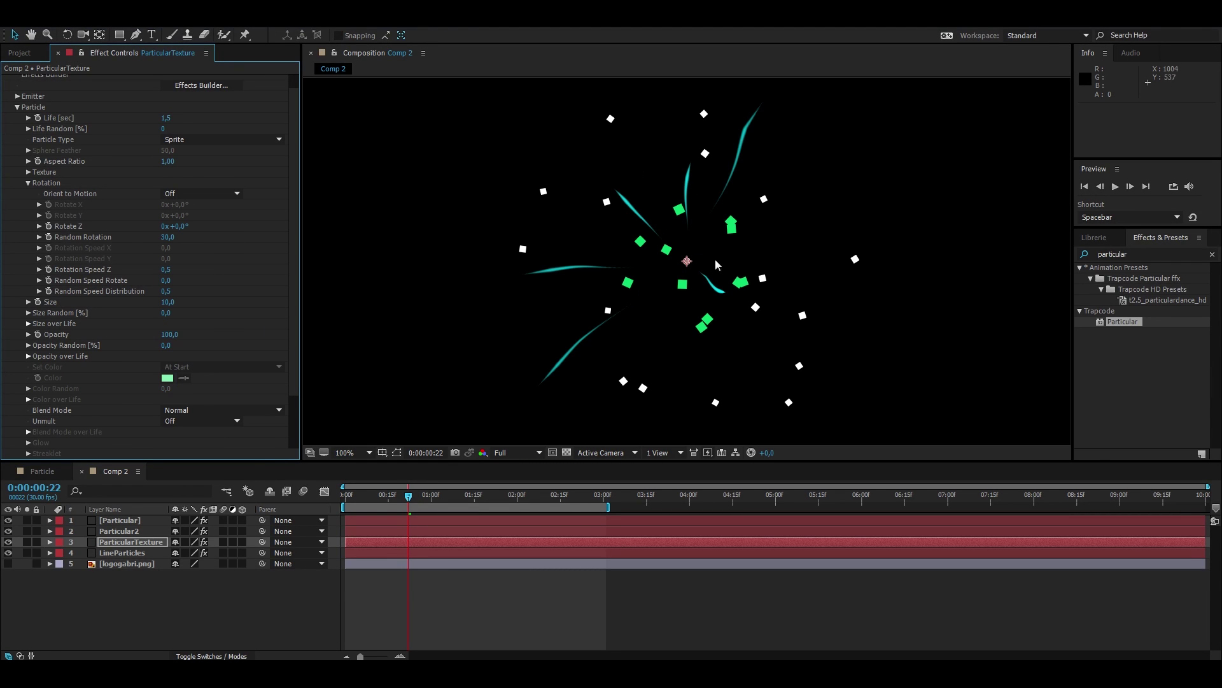
{"action": "mouse_move", "coordinate": [295, 206]}
{"action": "left_mouse_down"}
{"action": "mouse_move", "coordinate": [296, 260]}
{"action": "mouse_move", "coordinate": [301, 221]}
{"action": "left_mouse_up"}
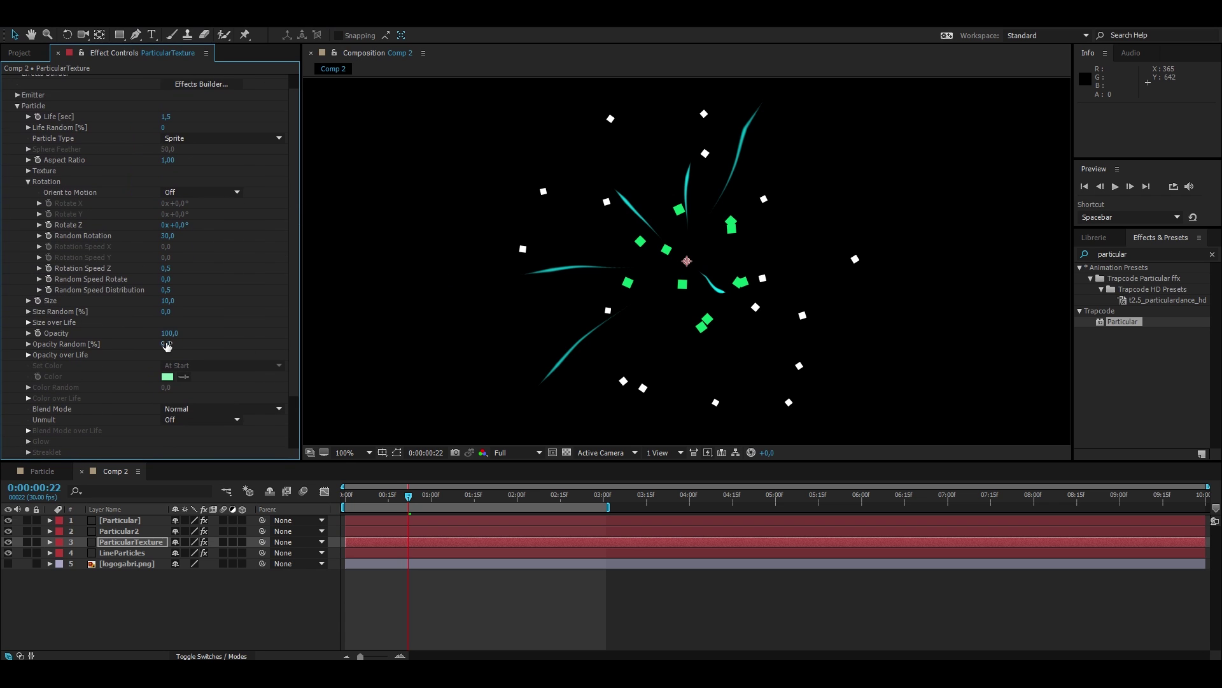
{"action": "left_click", "coordinate": [17, 95]}
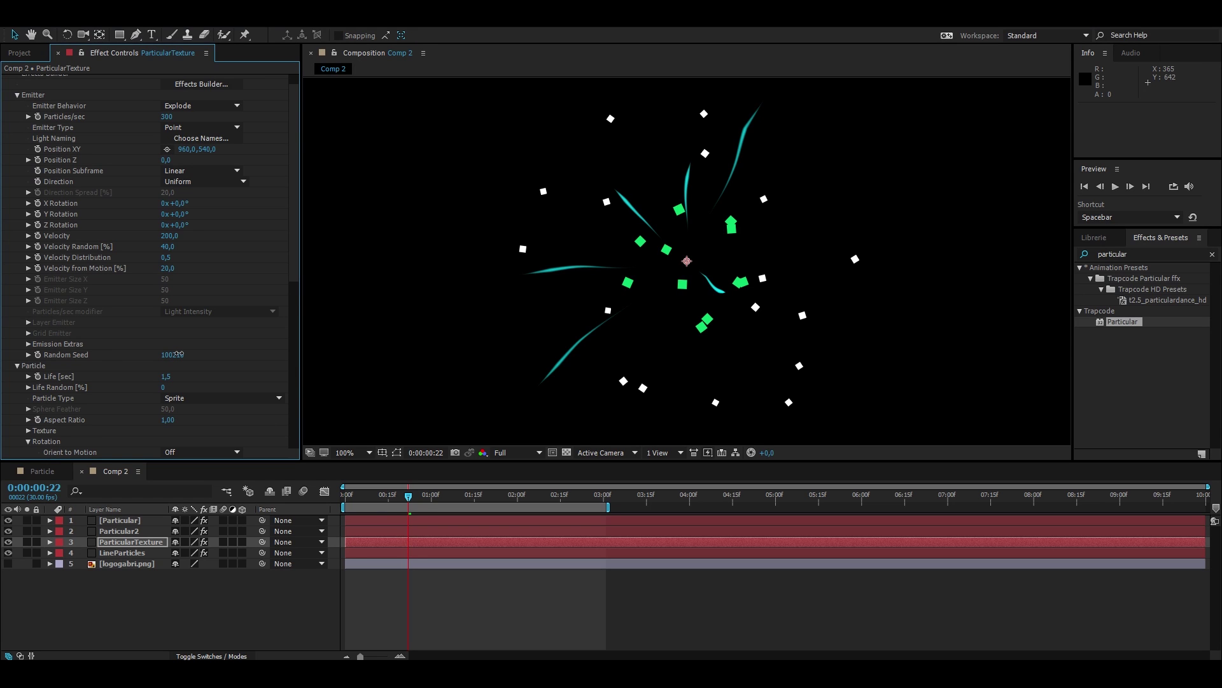
{"action": "left_click", "coordinate": [17, 95]}
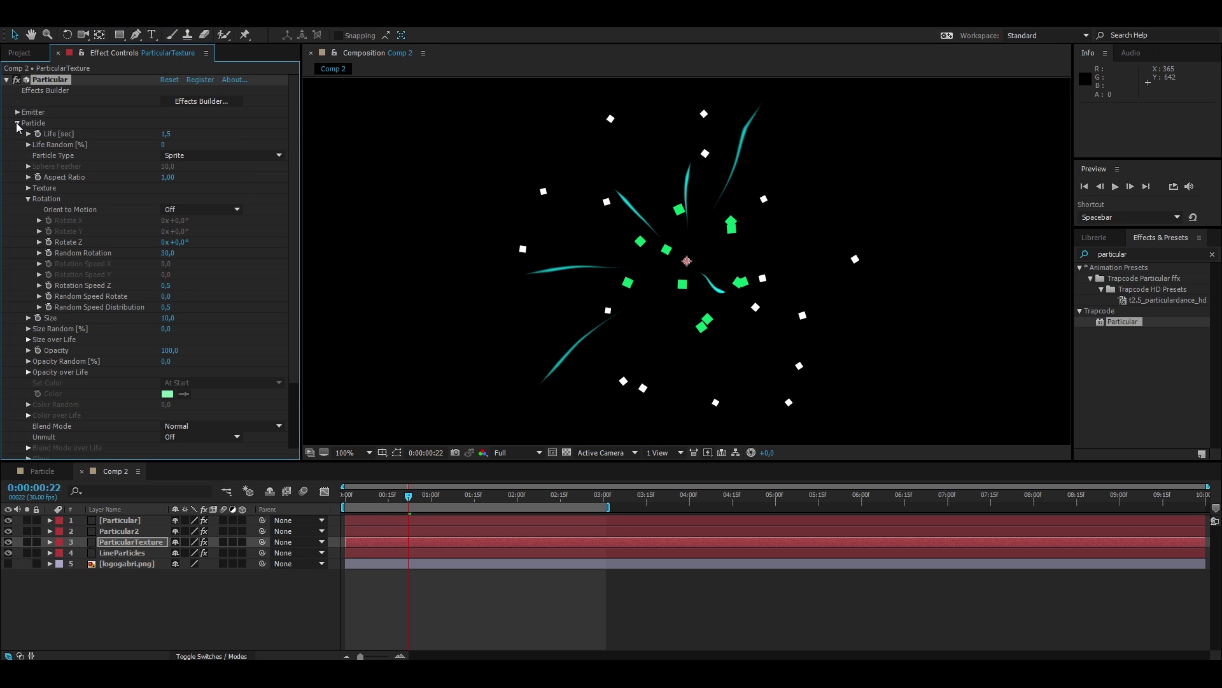
{"action": "left_click", "coordinate": [28, 199]}
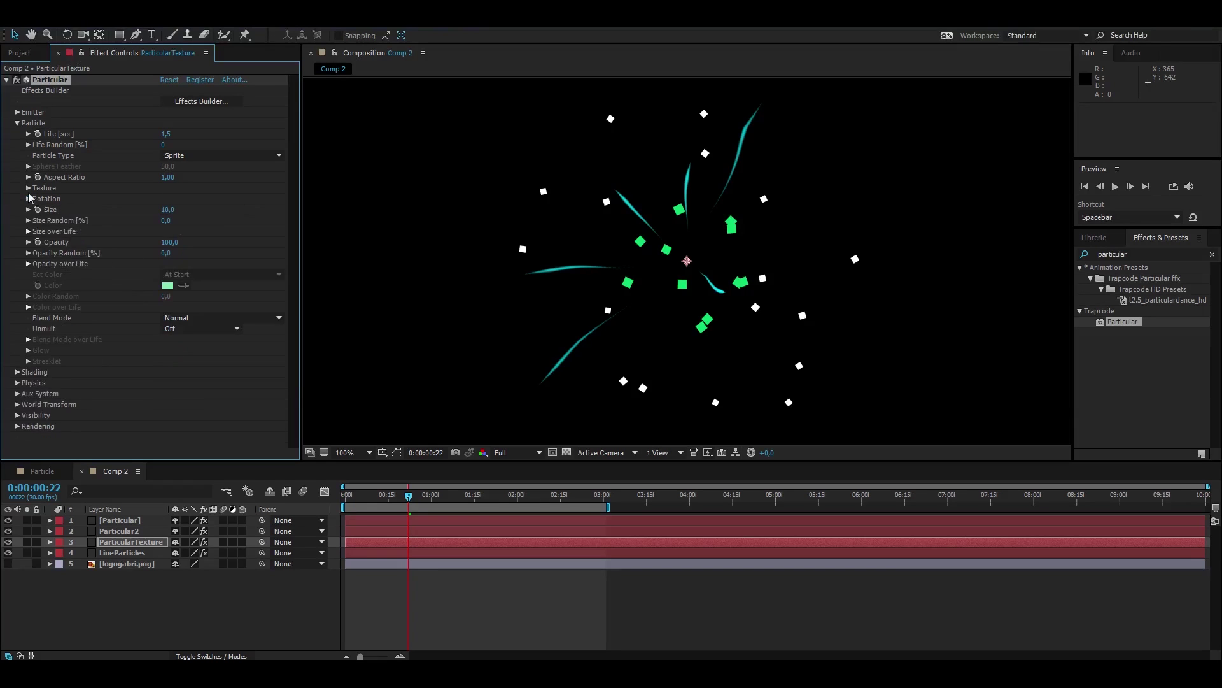
{"action": "left_click", "coordinate": [28, 188]}
{"action": "left_click", "coordinate": [197, 198]}
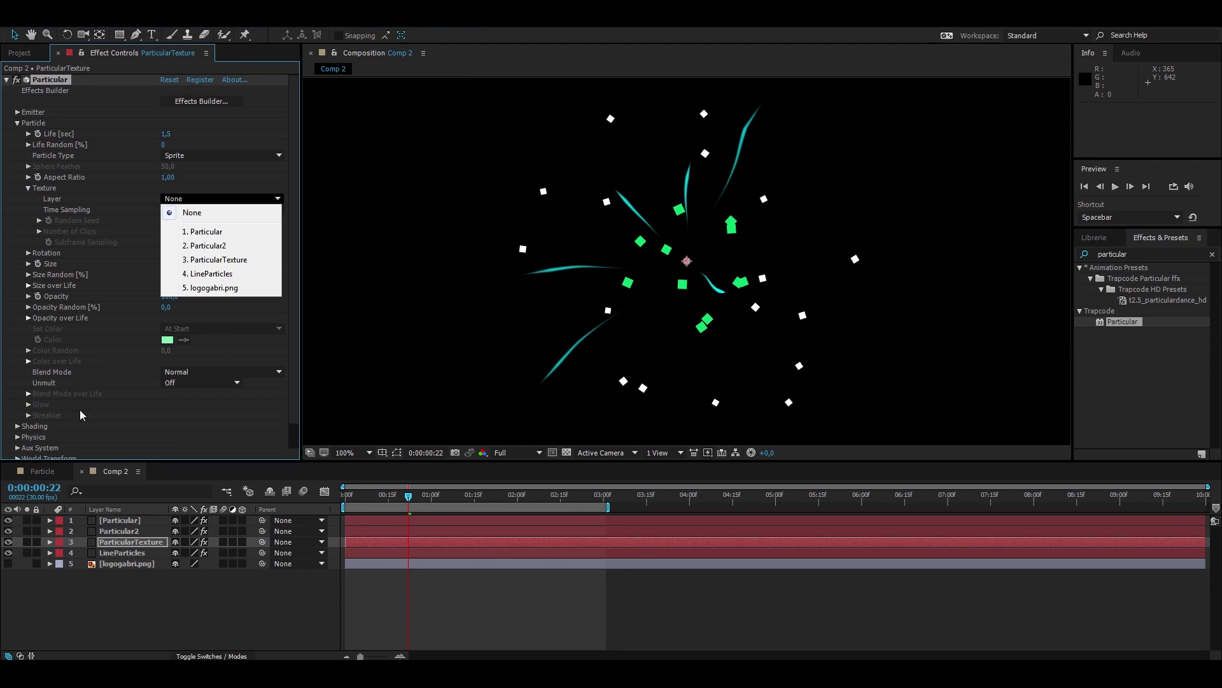
{"action": "left_click", "coordinate": [213, 288]}
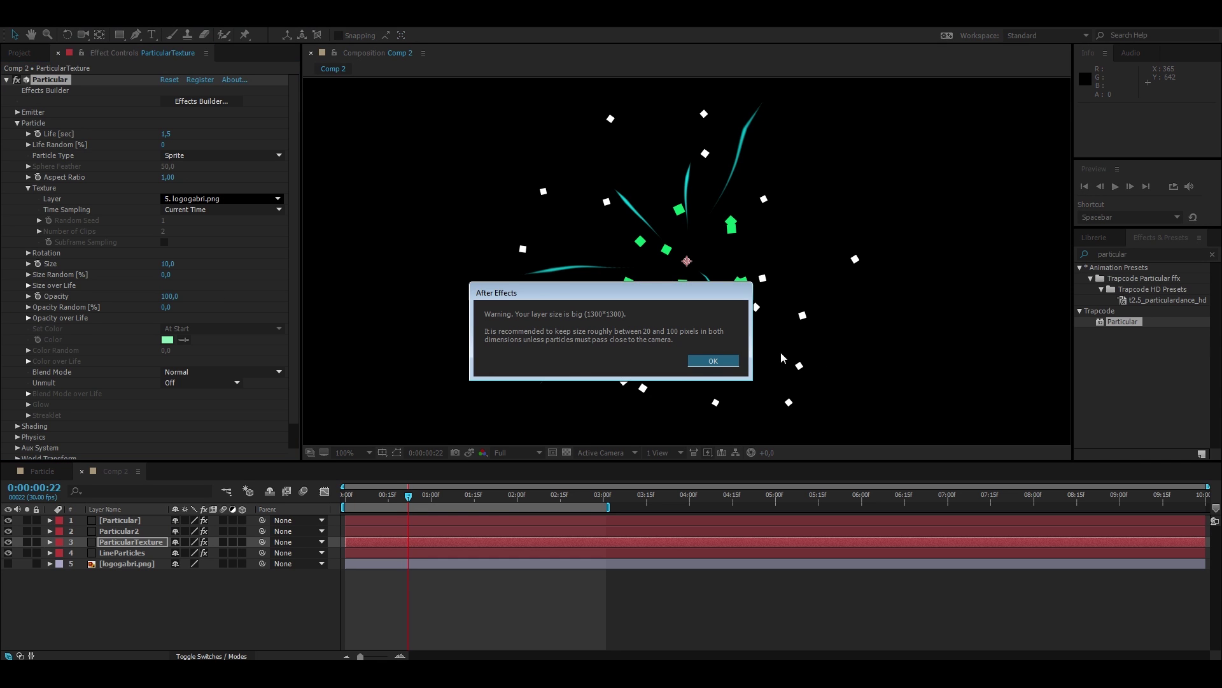
{"action": "left_click_drag", "start_coordinate": [537, 289], "coordinate": [513, 271]}
{"action": "left_click_drag", "start_coordinate": [590, 276], "coordinate": [514, 273]}
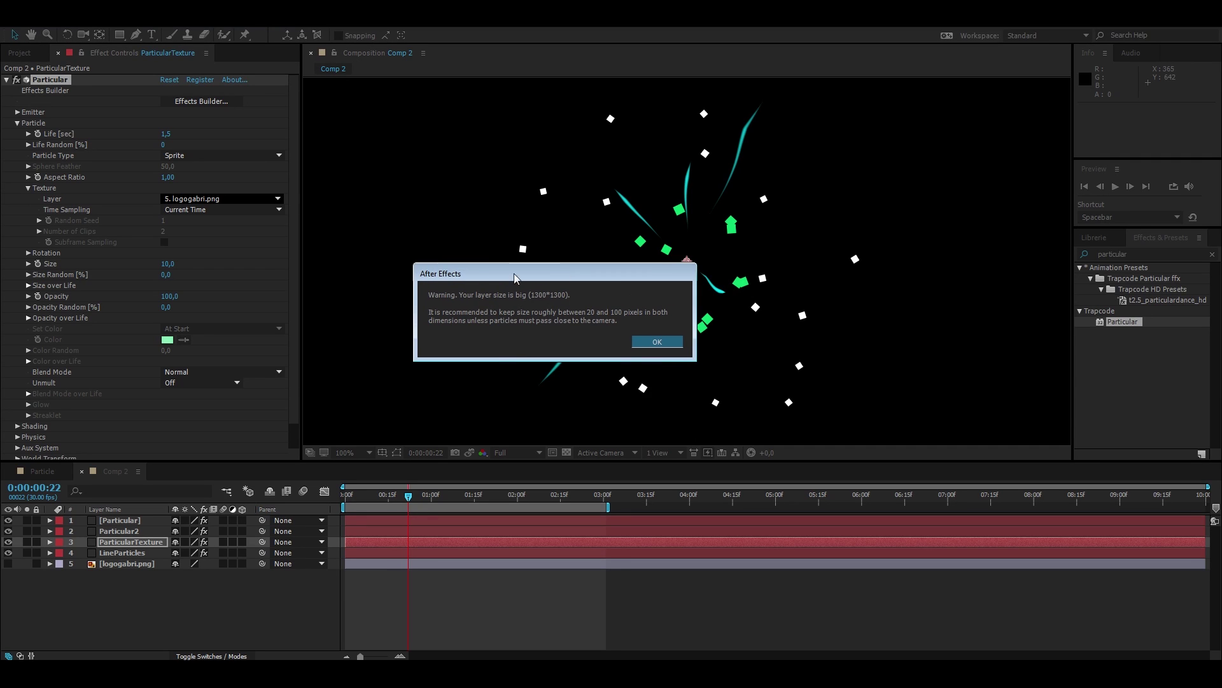
{"action": "left_click", "coordinate": [657, 342]}
Inspect the logo sprites up close and set their particle Size to 42.
{"action": "key", "text": "period"}
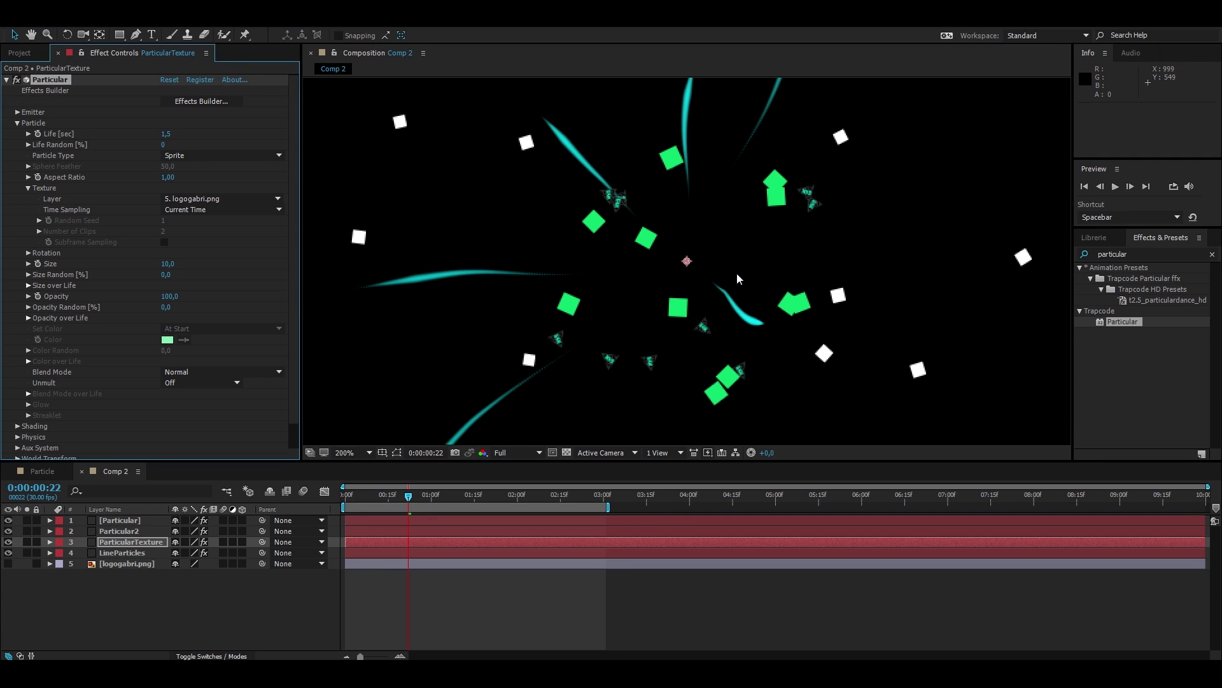
{"action": "key", "text": "comma"}
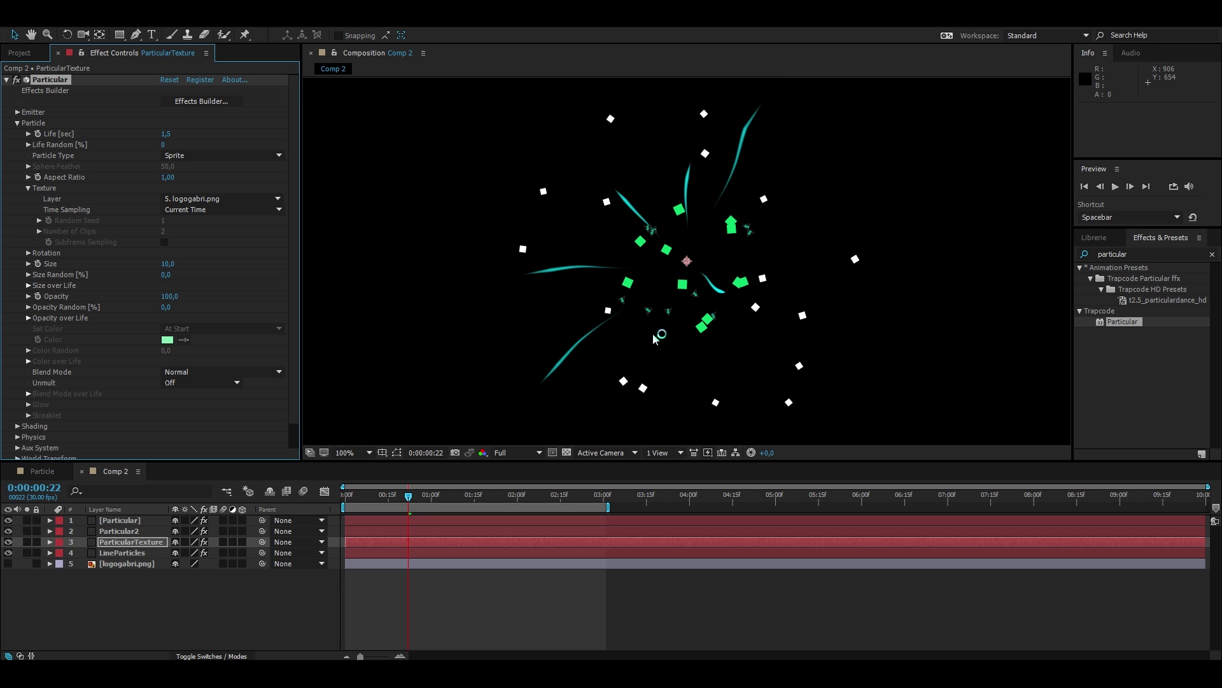
{"action": "scroll", "coordinate": [285, 303], "scroll_direction": "down", "scroll_amount": 1}
{"action": "scroll", "coordinate": [284, 329], "scroll_direction": "up", "scroll_amount": 1}
{"action": "scroll", "coordinate": [285, 330], "scroll_direction": "down", "scroll_amount": 1}
{"action": "scroll", "coordinate": [315, 174], "scroll_direction": "up", "scroll_amount": 1}
{"action": "scroll", "coordinate": [318, 211], "scroll_direction": "down", "scroll_amount": 1}
{"action": "left_click", "coordinate": [18, 100]}
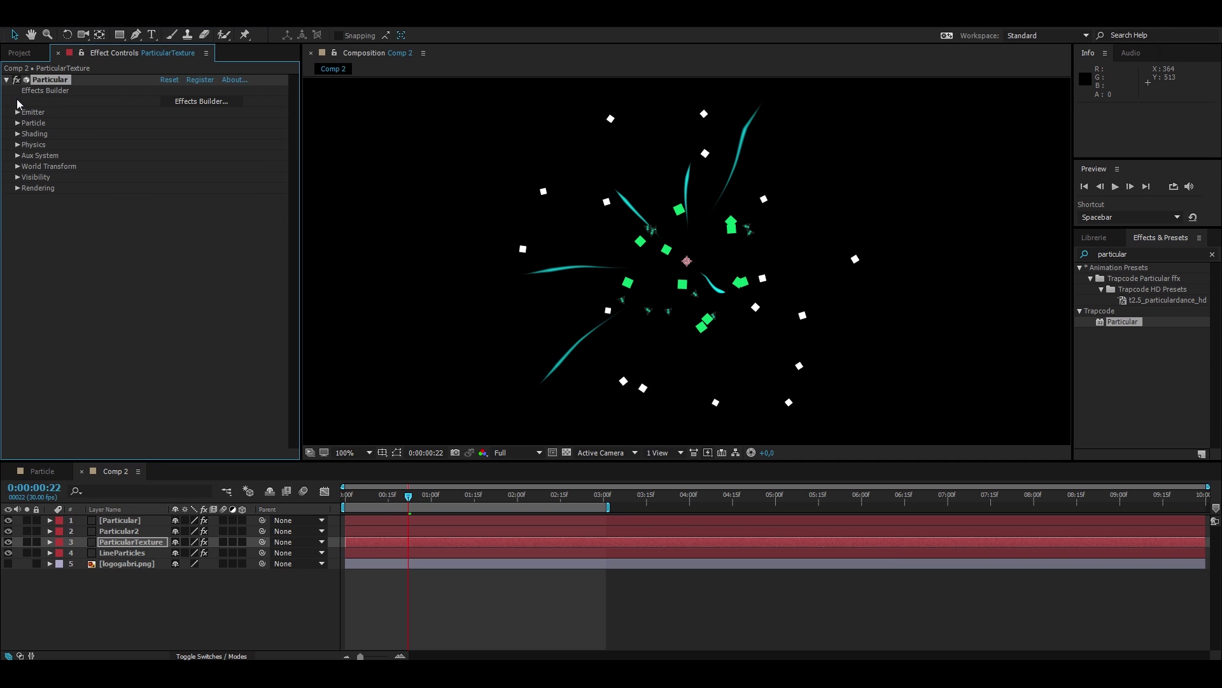
{"action": "left_click", "coordinate": [17, 122]}
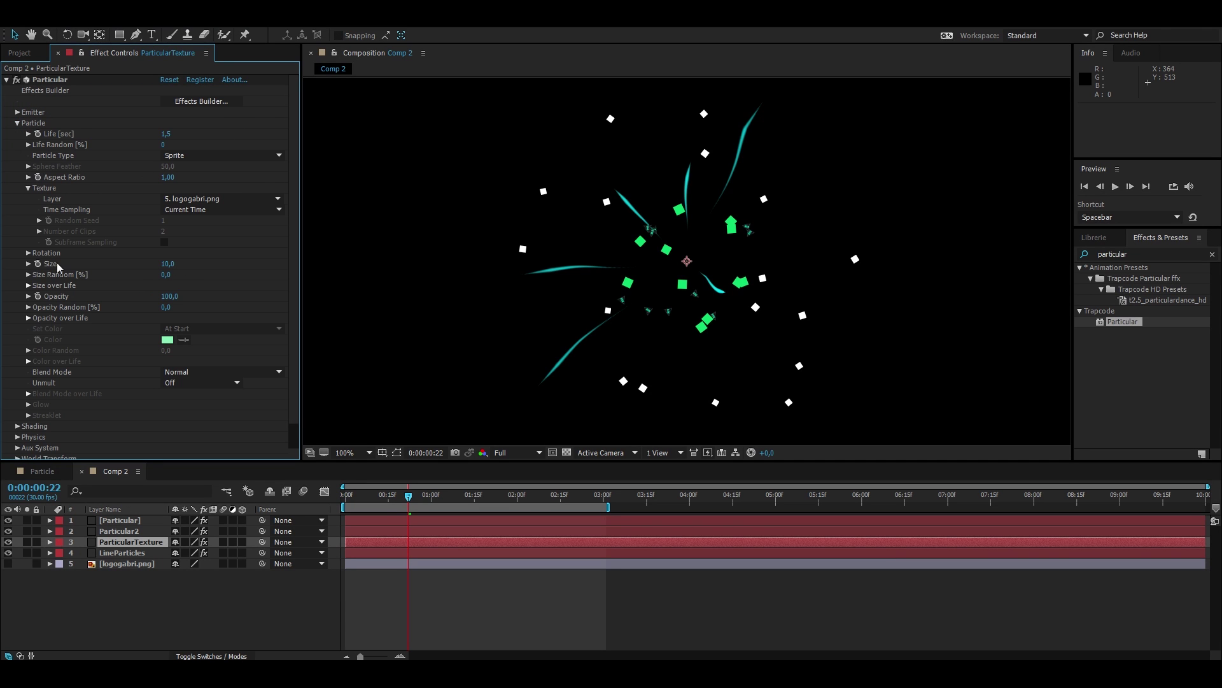
{"action": "left_click_drag", "start_coordinate": [165, 265], "coordinate": [195, 272]}
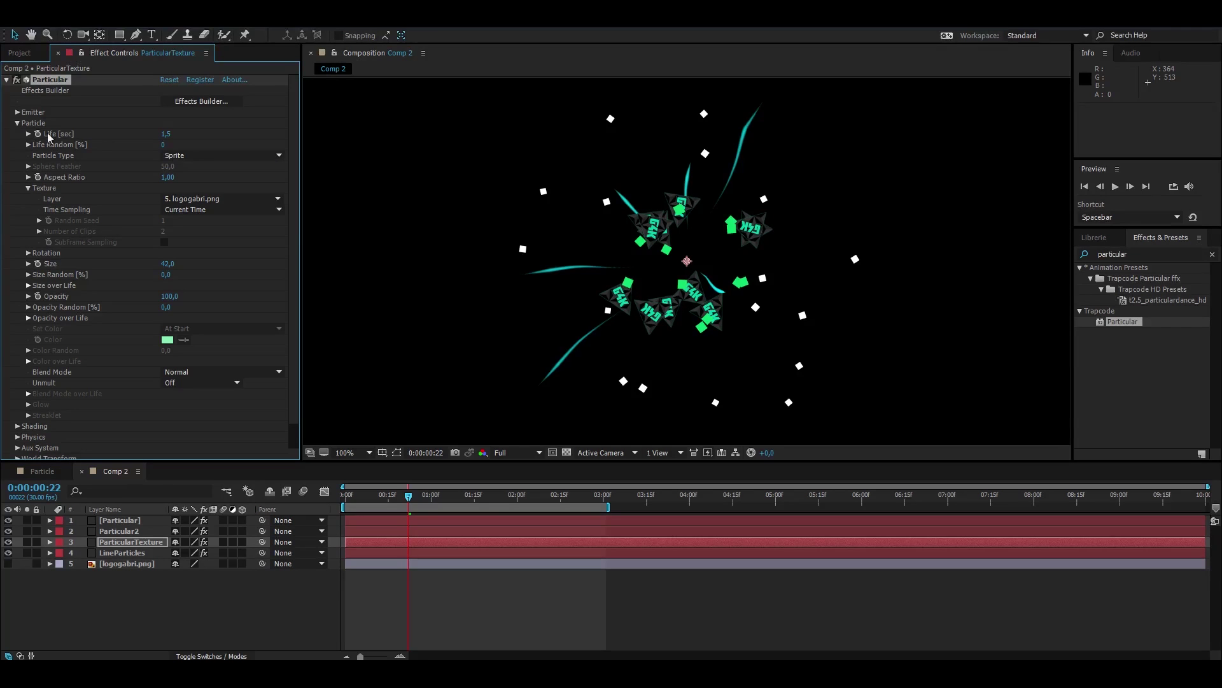
Set the ParticularTexture emitter to 150 Particles/sec with a Random Seed of 100340.
{"action": "left_click", "coordinate": [17, 113]}
{"action": "left_click", "coordinate": [169, 134]}
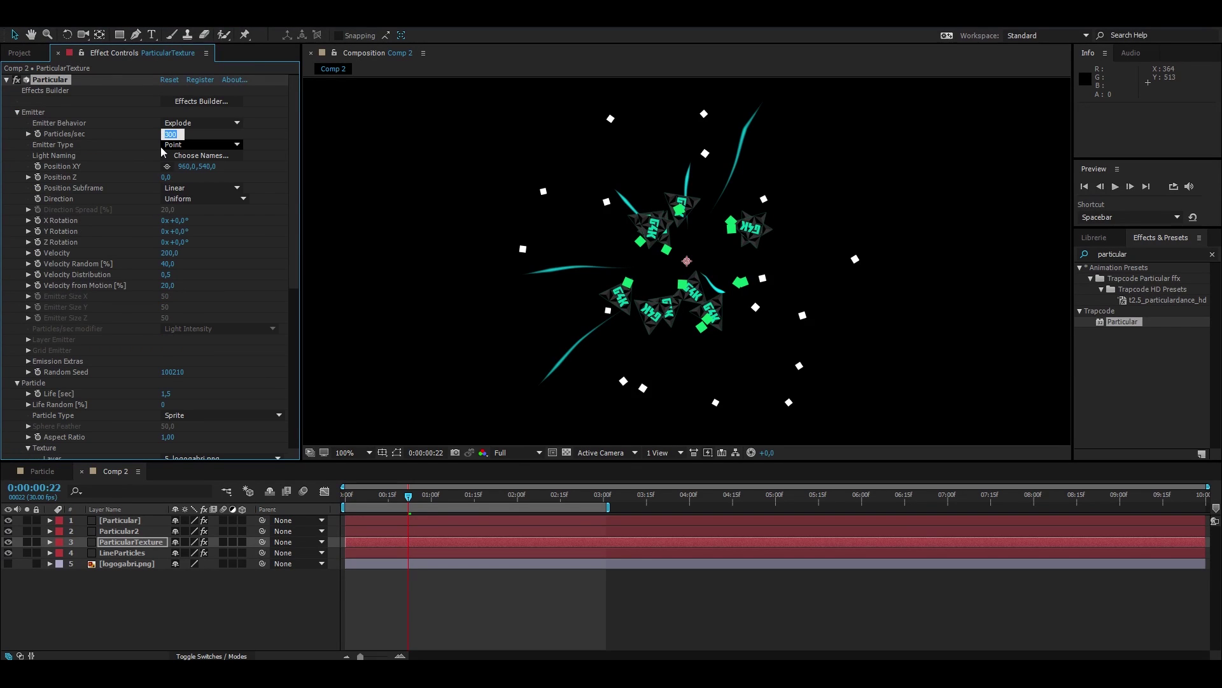
{"action": "type", "text": "100"}
{"action": "key", "text": "Return"}
{"action": "left_click", "coordinate": [169, 134]}
{"action": "type", "text": "150"}
{"action": "key", "text": "Return"}
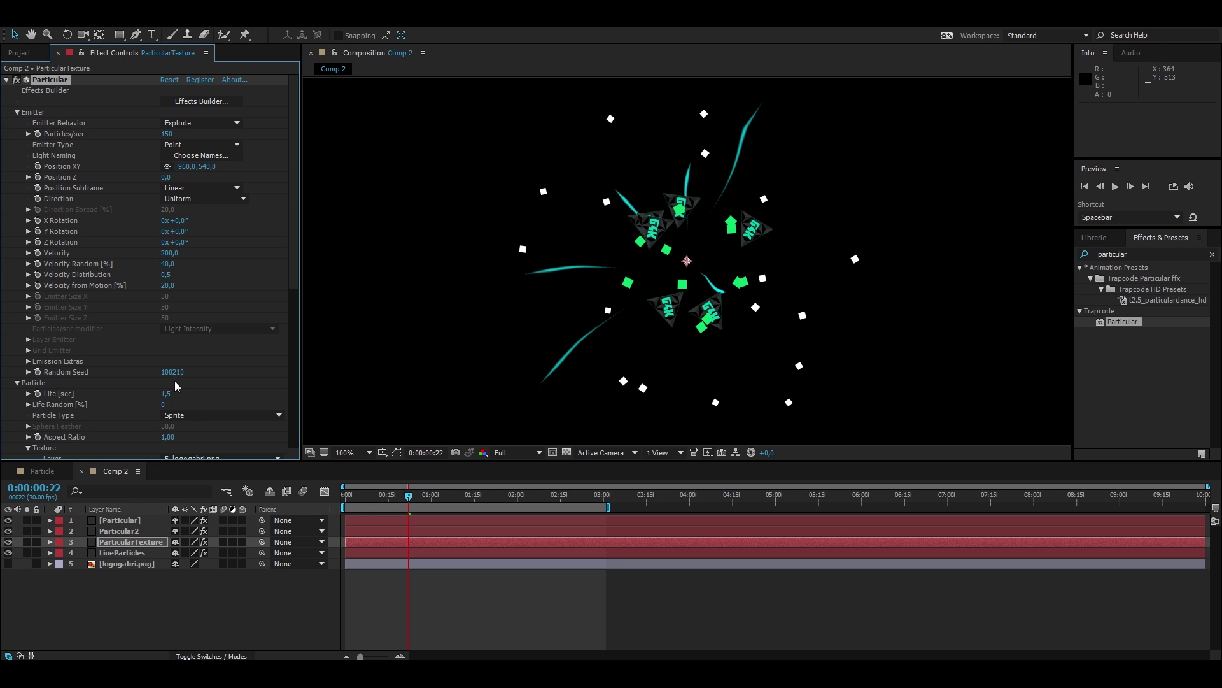
{"action": "left_click_drag", "start_coordinate": [174, 372], "coordinate": [182, 372]}
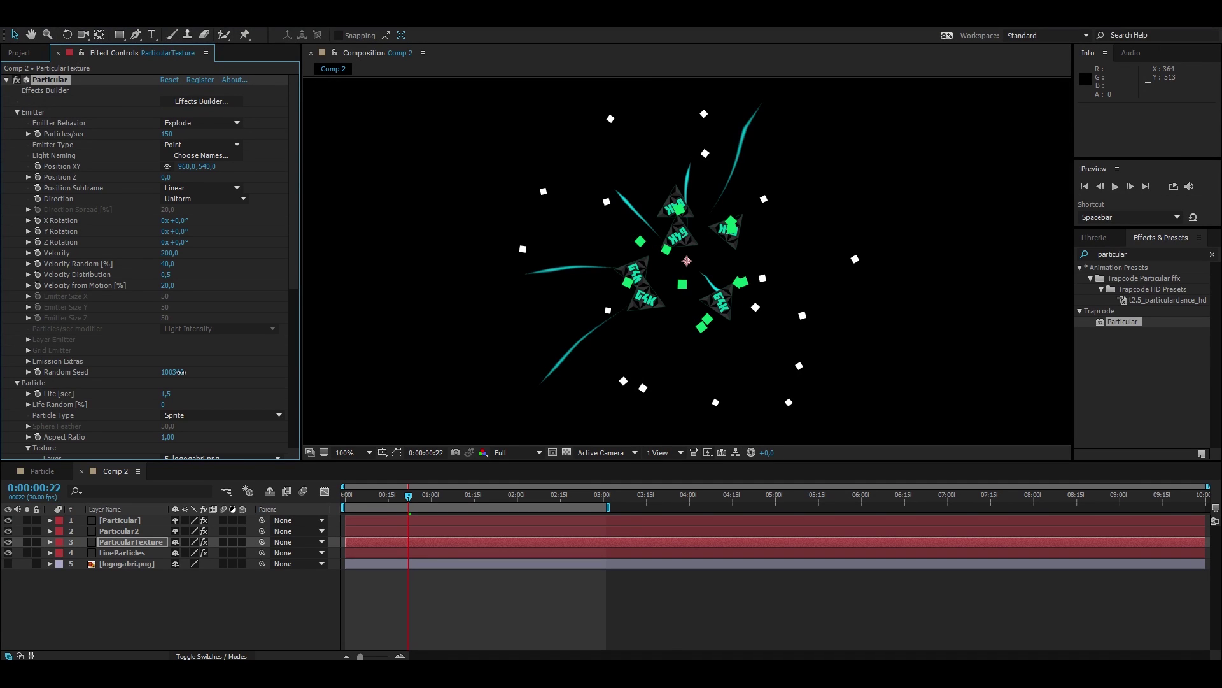
Preview the burst, scrub to 0:00:00:20, and set the ParticularTexture emitter's Velocity to 400.
{"action": "key", "text": "space"}
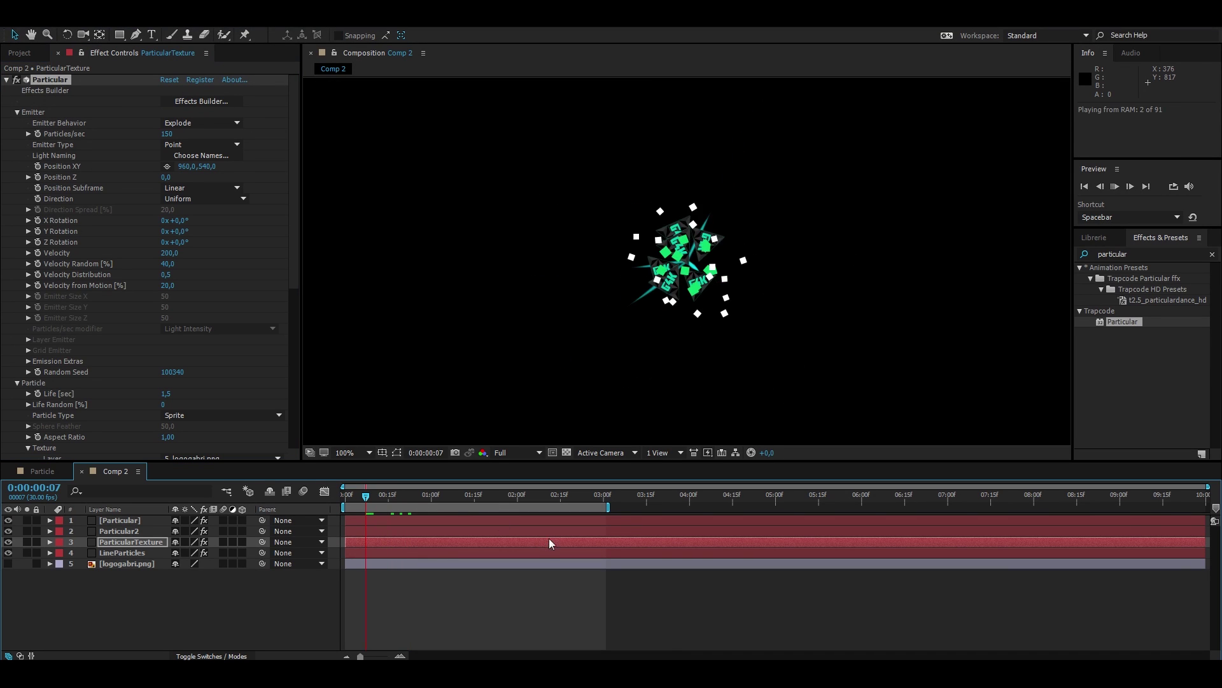
{"action": "key", "text": "space"}
{"action": "left_click_drag", "start_coordinate": [366, 498], "coordinate": [403, 506]}
{"action": "left_click", "coordinate": [169, 253]}
{"action": "key", "text": "Return"}
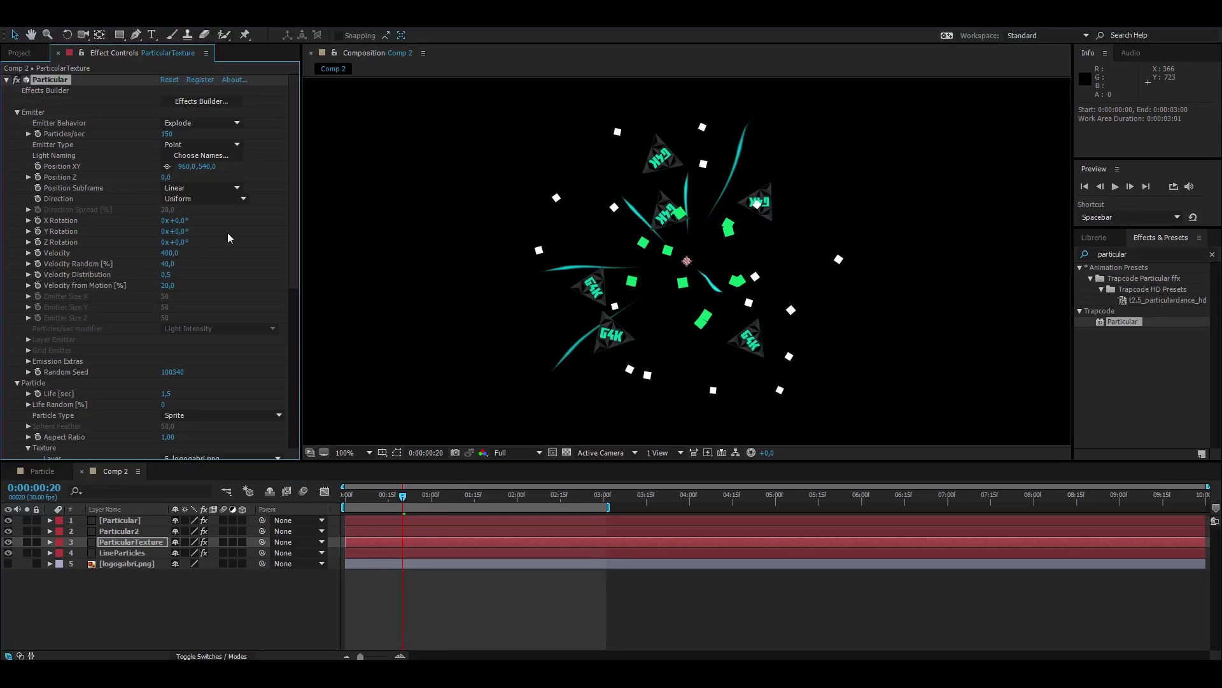
Preview the whole burst from the start, and scrub to 0:00:00:13 to check the logo particles.
{"action": "key", "text": "comma"}
{"action": "key", "text": "space"}
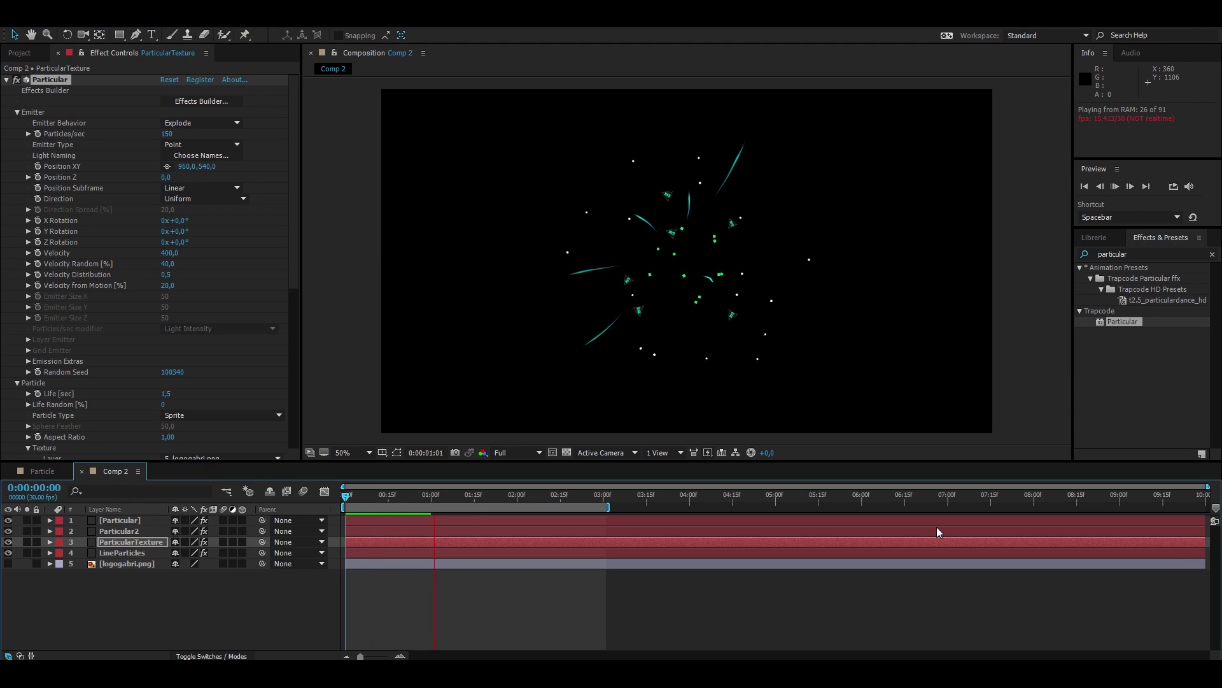
{"action": "key", "text": "space"}
{"action": "left_click_drag", "start_coordinate": [385, 494], "coordinate": [383, 527]}
{"action": "left_click", "coordinate": [167, 594]}
{"action": "right_click", "coordinate": [165, 595]}
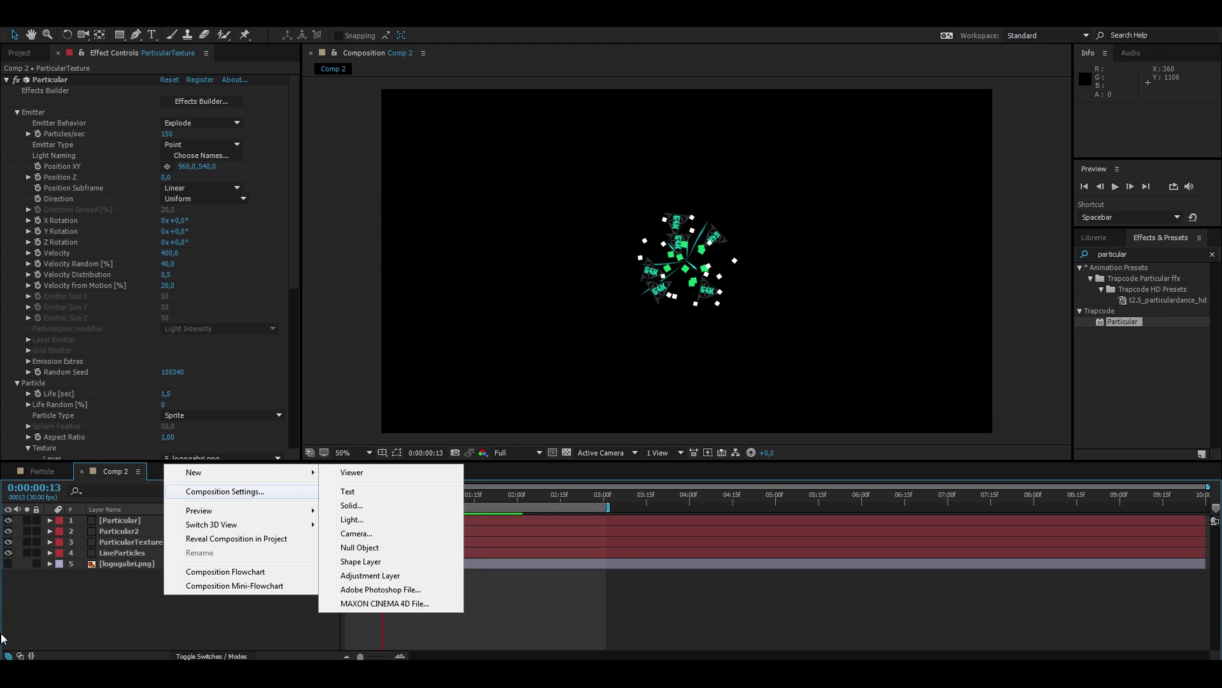
{"action": "left_click", "coordinate": [74, 618]}
{"action": "right_click", "coordinate": [120, 599]}
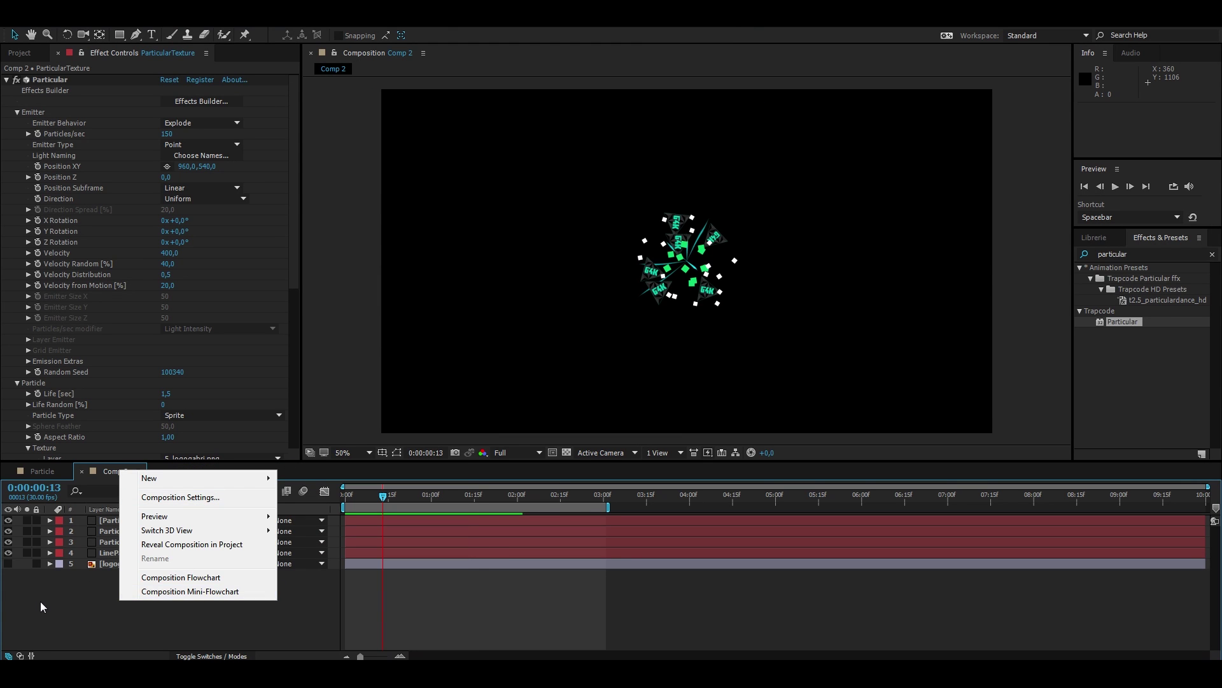
{"action": "left_click", "coordinate": [41, 607]}
{"action": "key", "text": "Tab"}
Create a comp-sized dark gray solid named BG and place it at the bottom of the layer stack, beneath logogabri.png.
{"action": "right_click", "coordinate": [128, 617]}
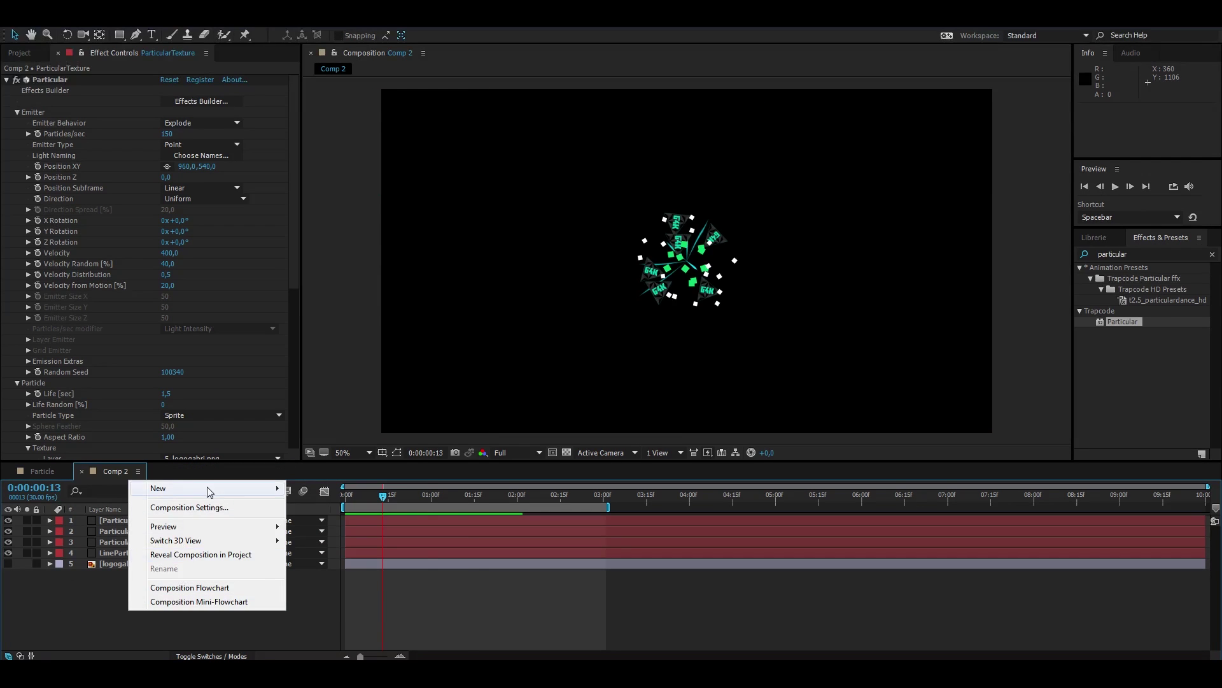
{"action": "mouse_move", "coordinate": [207, 489]}
{"action": "left_click", "coordinate": [357, 522]}
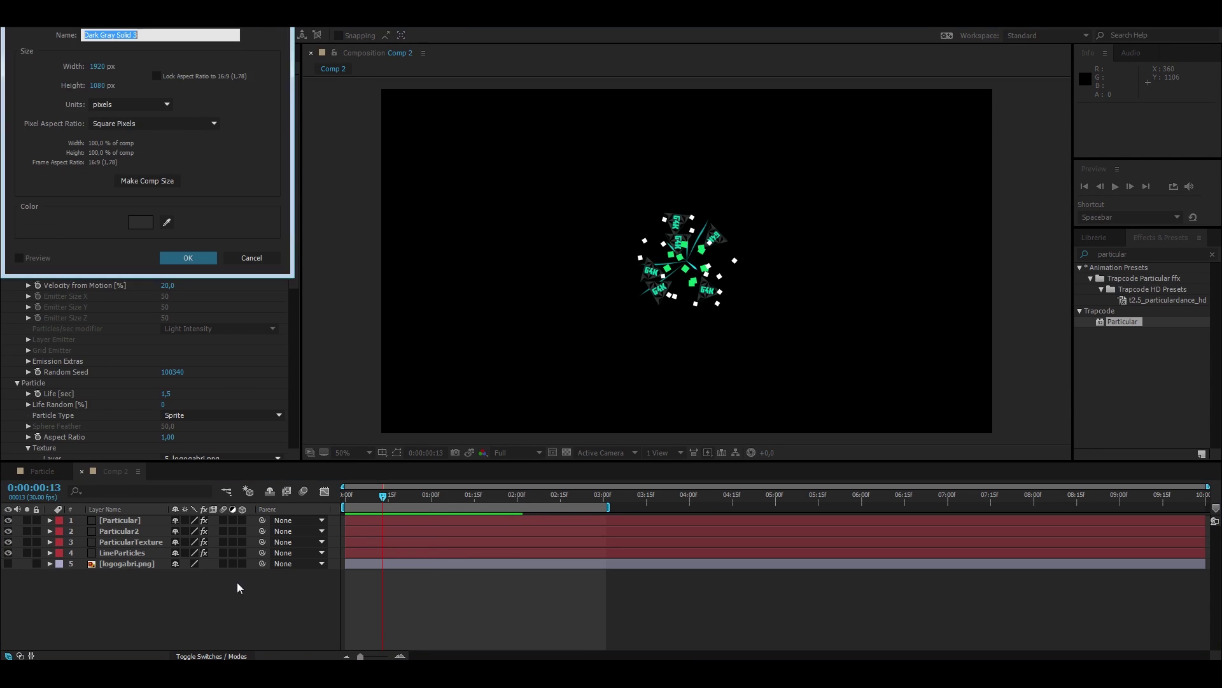
{"action": "type", "text": "BG"}
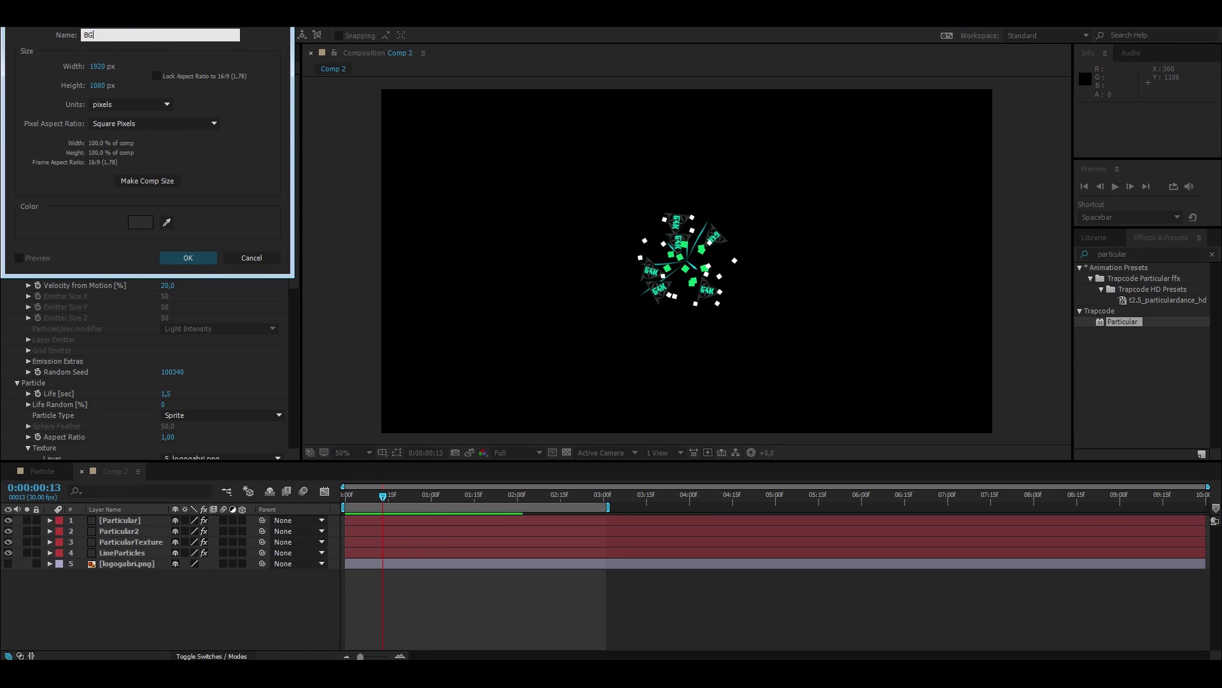
{"action": "left_click", "coordinate": [201, 261]}
{"action": "left_click_drag", "start_coordinate": [127, 521], "coordinate": [163, 592]}
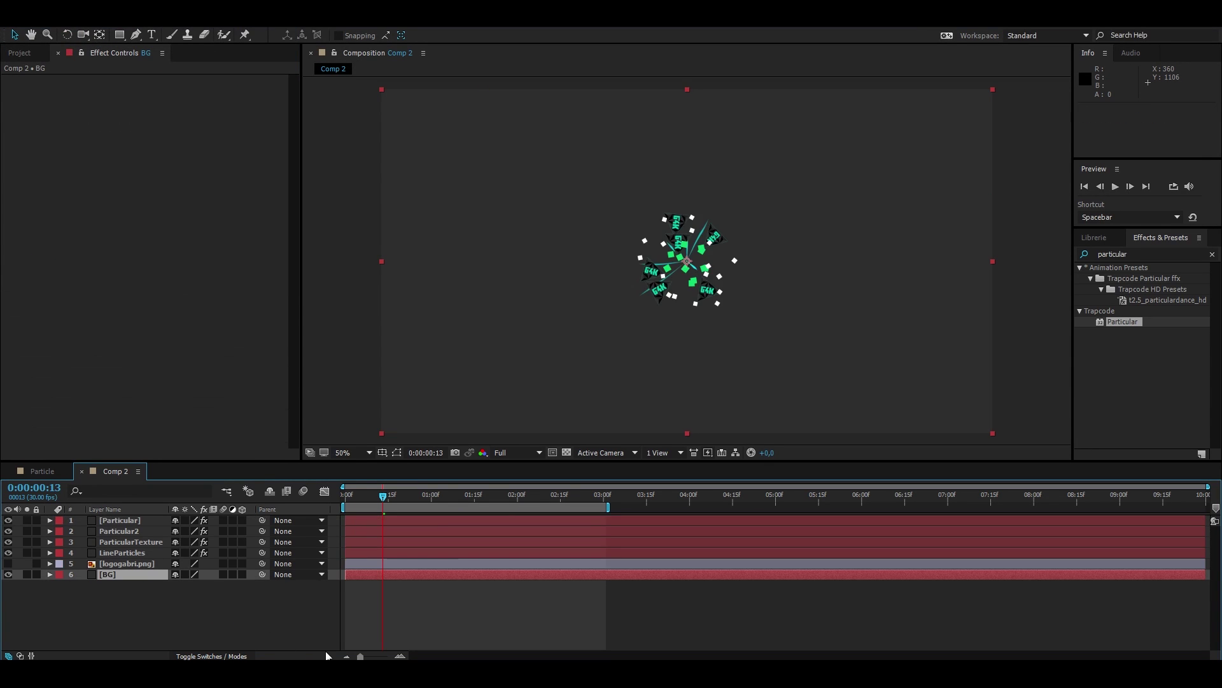
Apply Gradient Ramp to the BG solid and set its End Color to 111111.
{"action": "left_click", "coordinate": [1143, 251]}
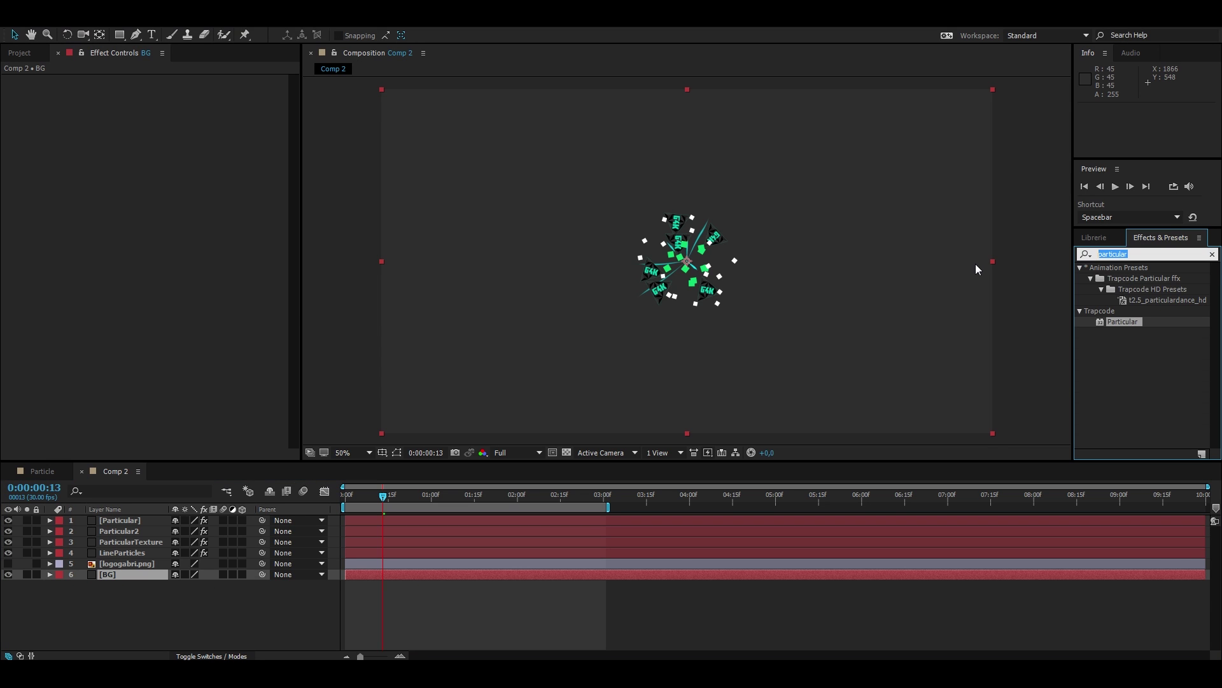
{"action": "type", "text": "ramp"}
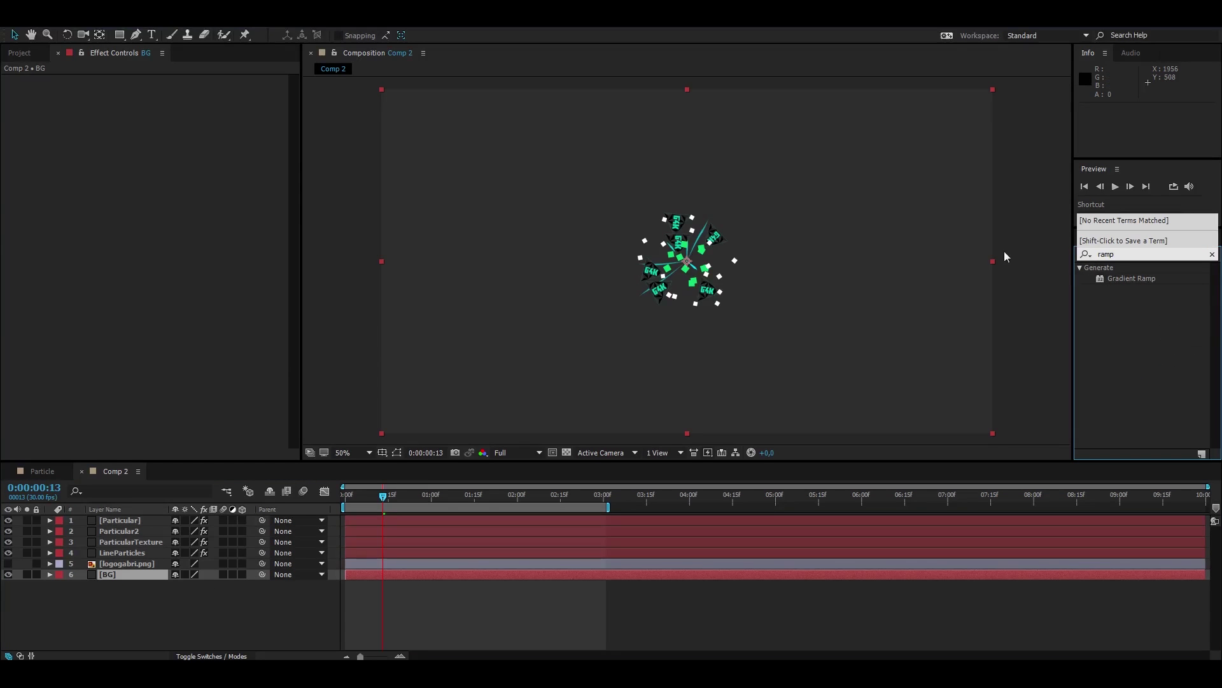
{"action": "left_click_drag", "start_coordinate": [1125, 282], "coordinate": [153, 576]}
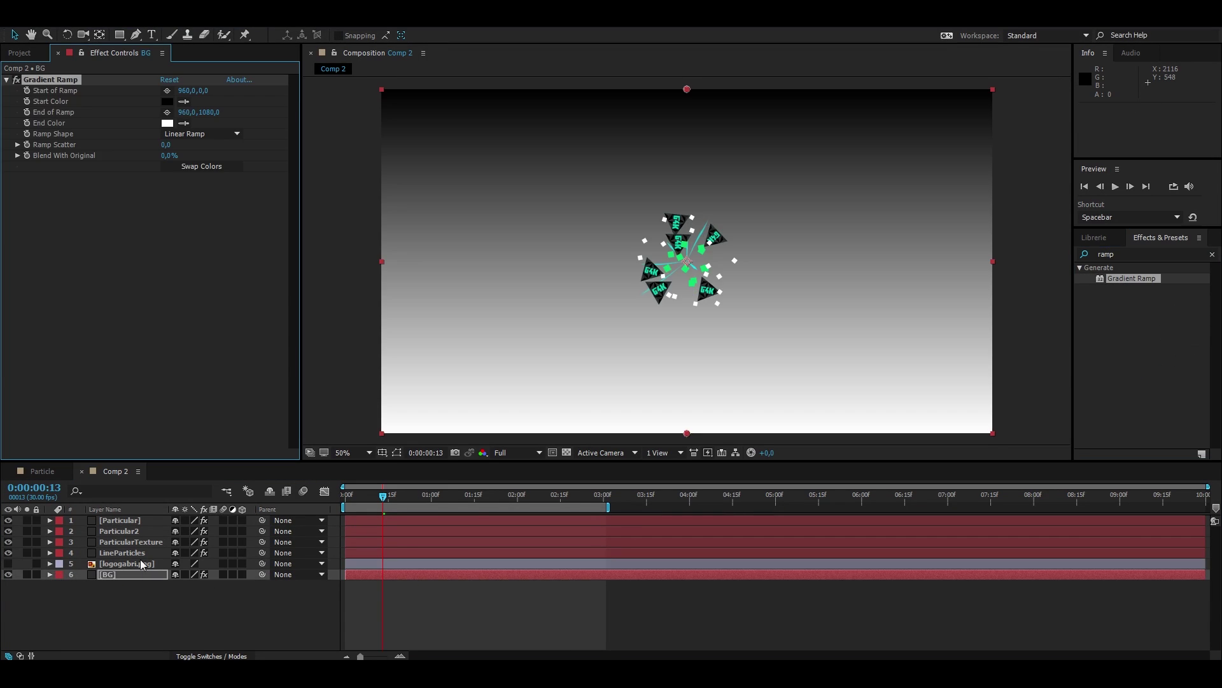
{"action": "left_click", "coordinate": [168, 123]}
{"action": "left_click_drag", "start_coordinate": [587, 240], "coordinate": [521, 241]}
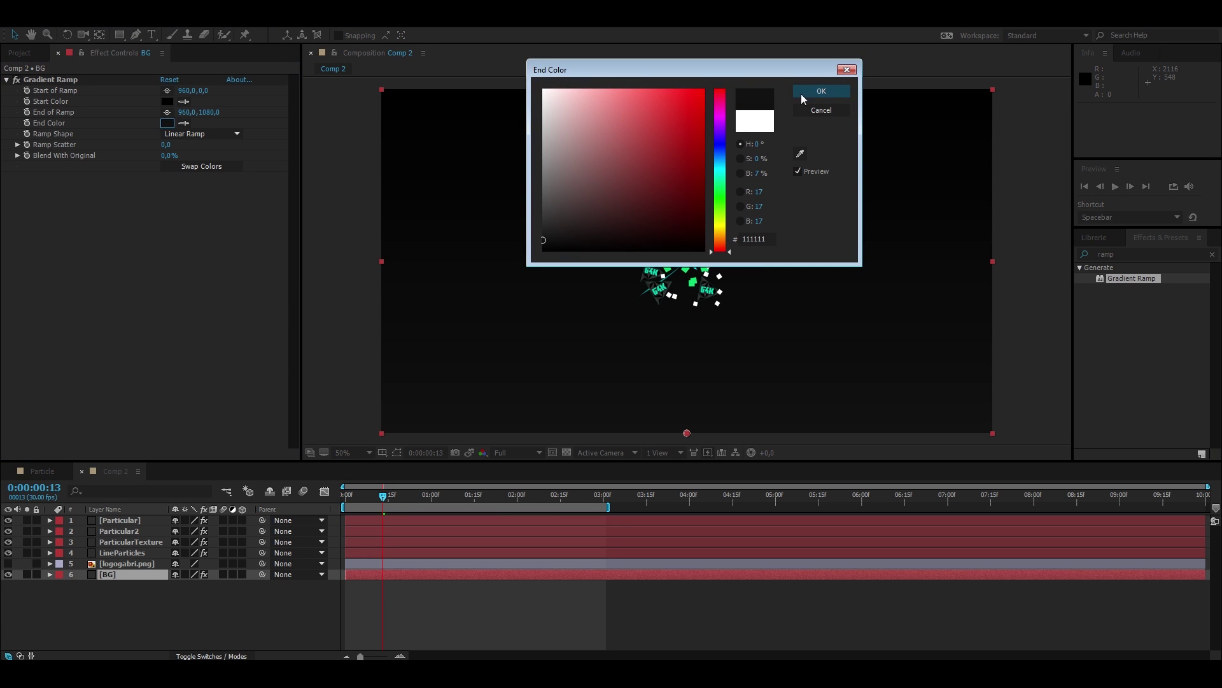
{"action": "left_click", "coordinate": [821, 91]}
Set the Gradient Ramp's Start Color on BG to a dark green of about 1F2A27.
{"action": "left_click", "coordinate": [166, 101]}
{"action": "left_click_drag", "start_coordinate": [722, 172], "coordinate": [720, 181]}
{"action": "mouse_move", "coordinate": [682, 132]}
{"action": "left_mouse_down"}
{"action": "mouse_move", "coordinate": [596, 231]}
{"action": "mouse_move", "coordinate": [608, 225]}
{"action": "mouse_move", "coordinate": [589, 224]}
{"action": "left_mouse_up"}
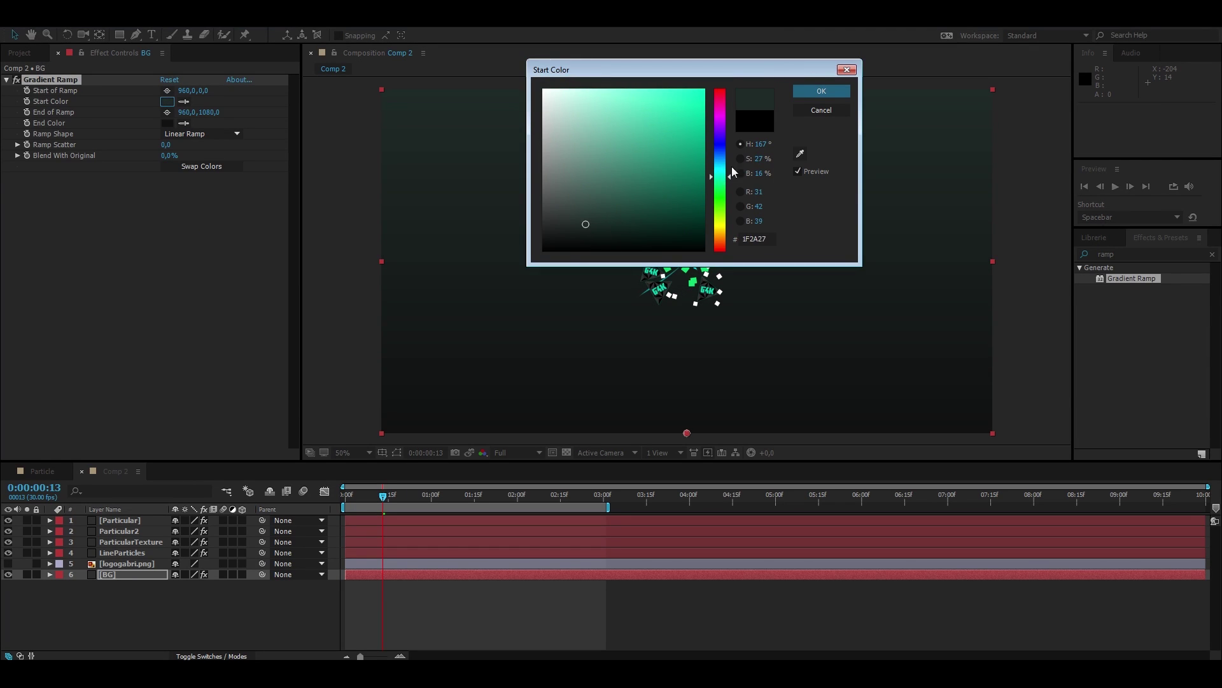
{"action": "left_click", "coordinate": [843, 91]}
{"action": "key", "text": "comma"}
{"action": "scroll", "coordinate": [774, 242], "scroll_direction": "up", "scroll_amount": 2}
{"action": "scroll", "coordinate": [774, 243], "scroll_direction": "down", "scroll_amount": 1}
Lighten the Gradient Ramp's End Color on BG slightly, keeping it a neutral dark gray.
{"action": "left_click", "coordinate": [166, 122]}
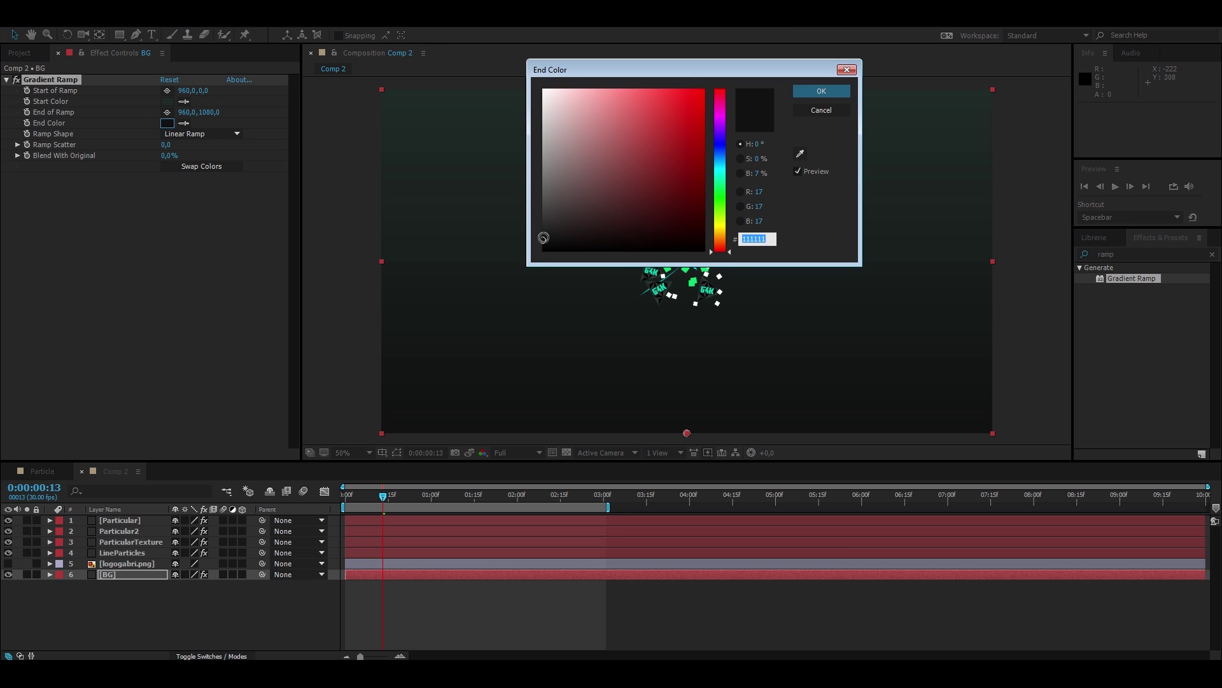
{"action": "left_click_drag", "start_coordinate": [543, 237], "coordinate": [538, 237]}
{"action": "left_click", "coordinate": [818, 93]}
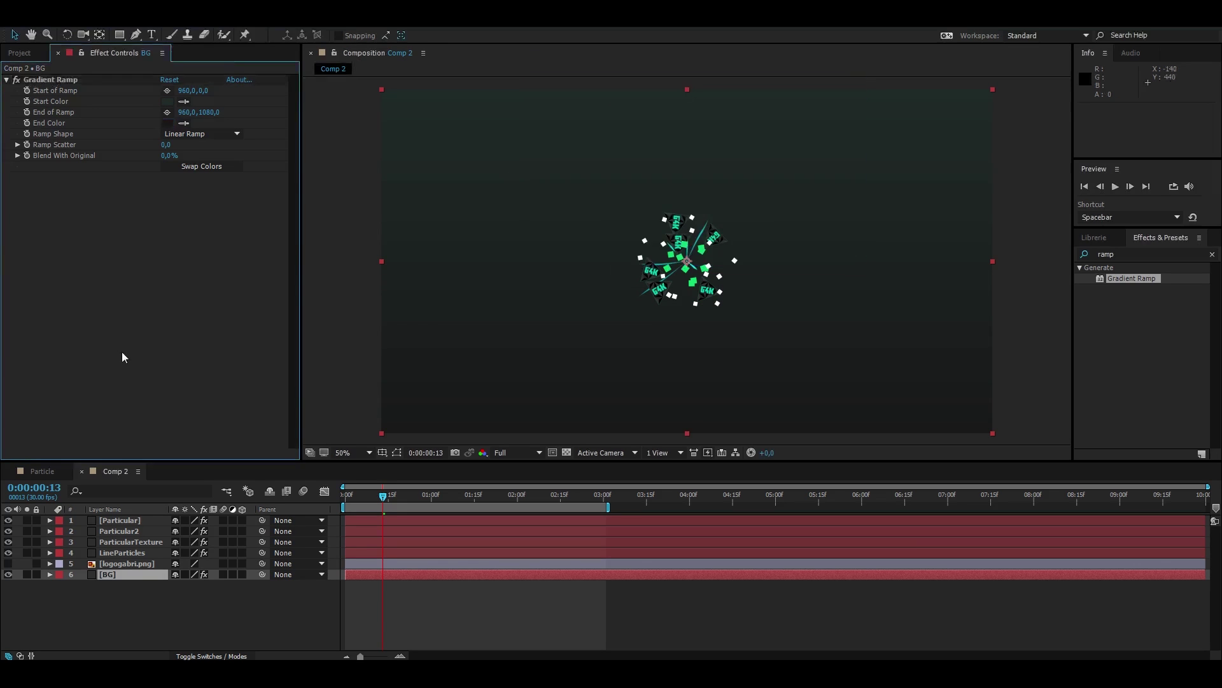
{"action": "scroll", "coordinate": [866, 295], "scroll_direction": "down", "scroll_amount": 1}
{"action": "scroll", "coordinate": [865, 296], "scroll_direction": "up", "scroll_amount": 2}
{"action": "scroll", "coordinate": [865, 296], "scroll_direction": "down", "scroll_amount": 1}
Hide the ParticularTexture layer and scrub to 0:00:00:21 to check the remaining particles.
{"action": "mouse_move", "coordinate": [383, 494]}
{"action": "left_mouse_down"}
{"action": "mouse_move", "coordinate": [454, 494]}
{"action": "mouse_move", "coordinate": [379, 507]}
{"action": "mouse_move", "coordinate": [391, 507]}
{"action": "left_mouse_up"}
{"action": "left_click", "coordinate": [8, 520]}
{"action": "left_click", "coordinate": [7, 542]}
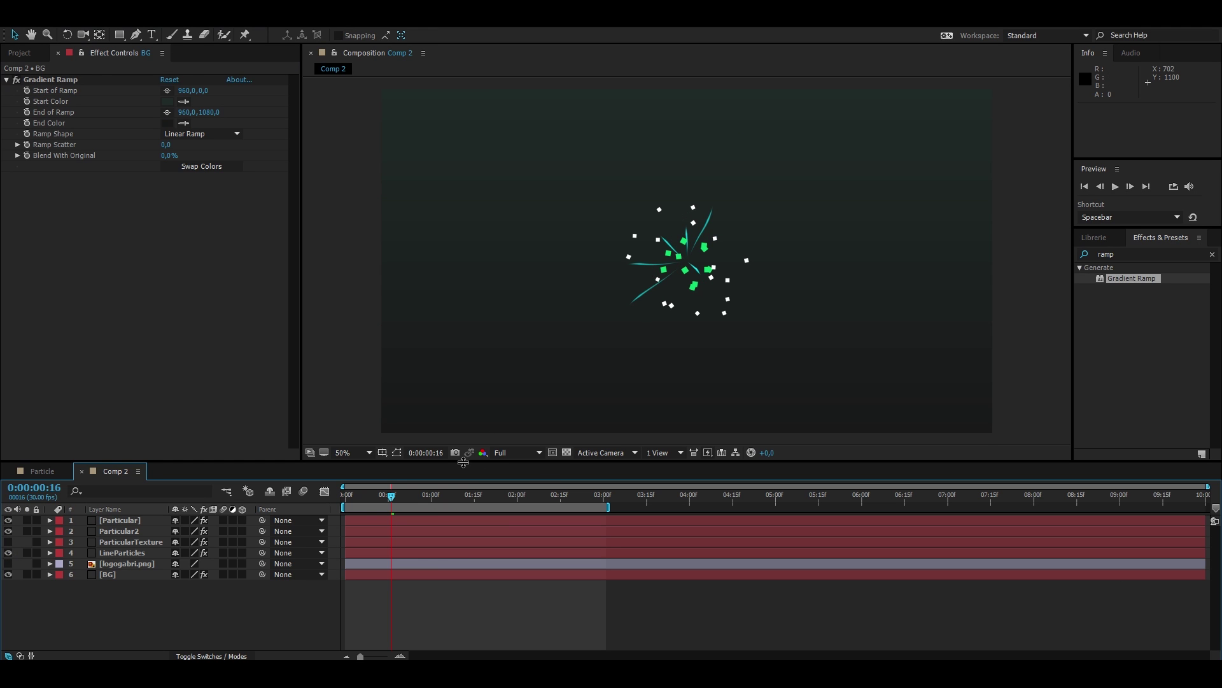
{"action": "mouse_move", "coordinate": [415, 500]}
{"action": "left_mouse_down"}
{"action": "mouse_move", "coordinate": [471, 498]}
{"action": "mouse_move", "coordinate": [405, 498]}
{"action": "left_mouse_up"}
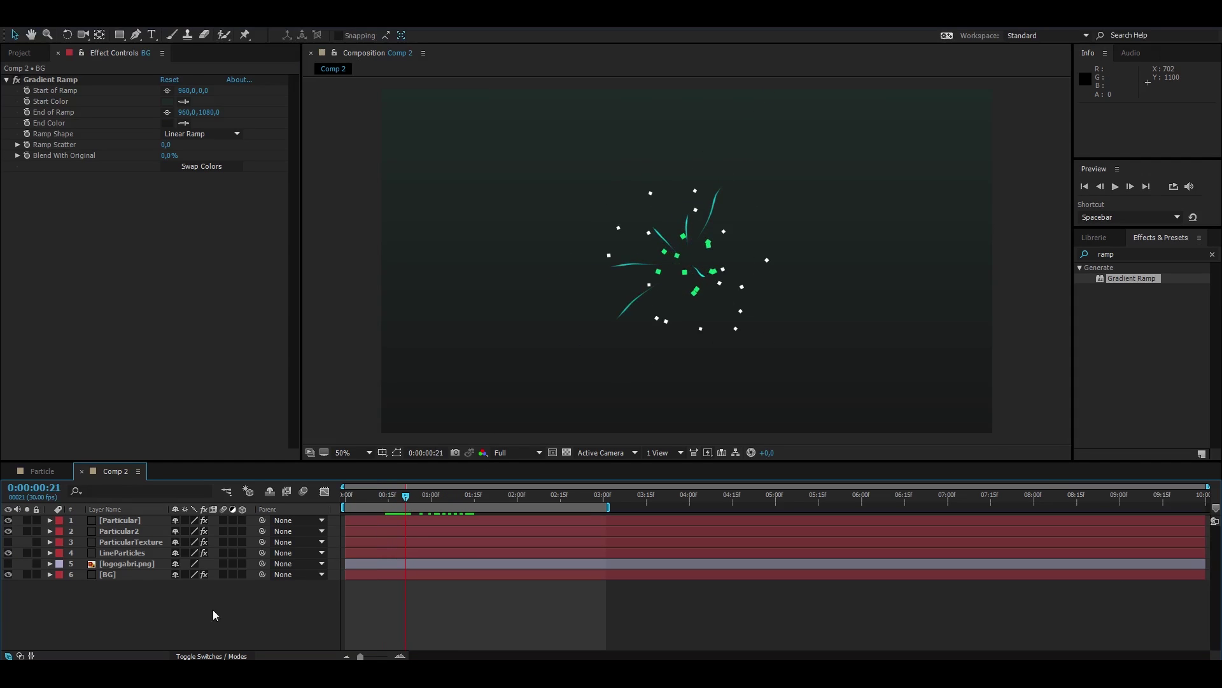
Pre-compose the four particle layers together with logogabri.png, leaving the BG layer out.
{"action": "left_click", "coordinate": [131, 522]}
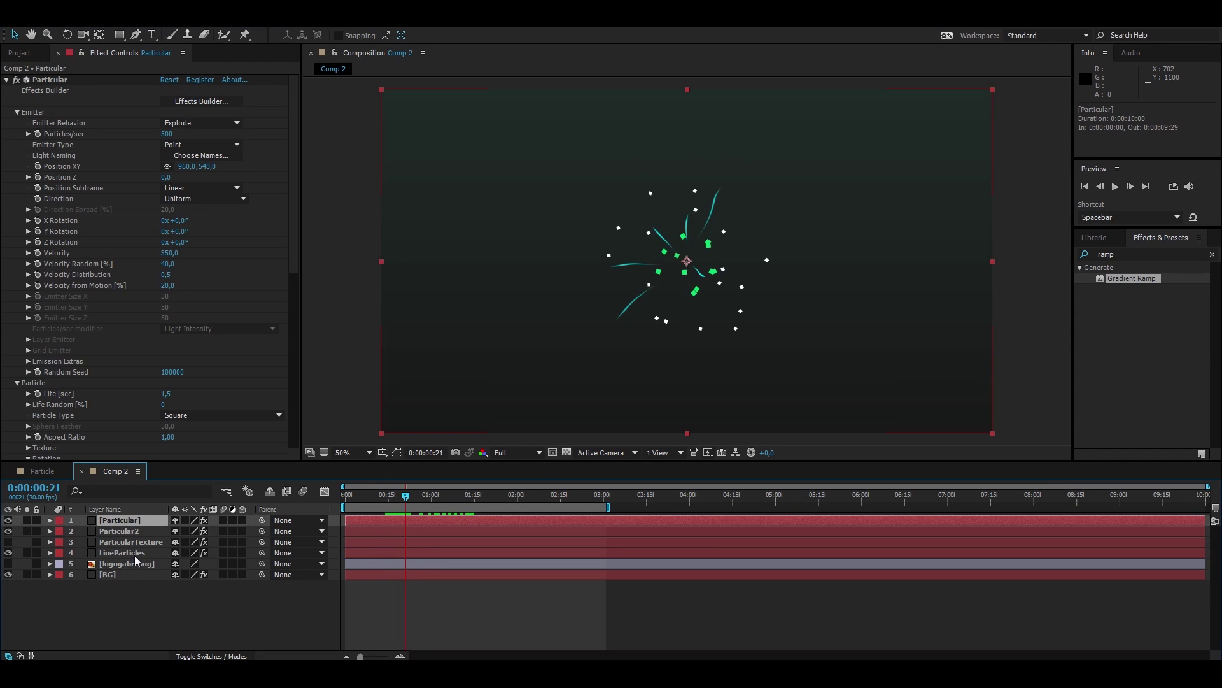
{"action": "left_click", "coordinate": [136, 563], "text": "shift"}
{"action": "right_click", "coordinate": [137, 563]}
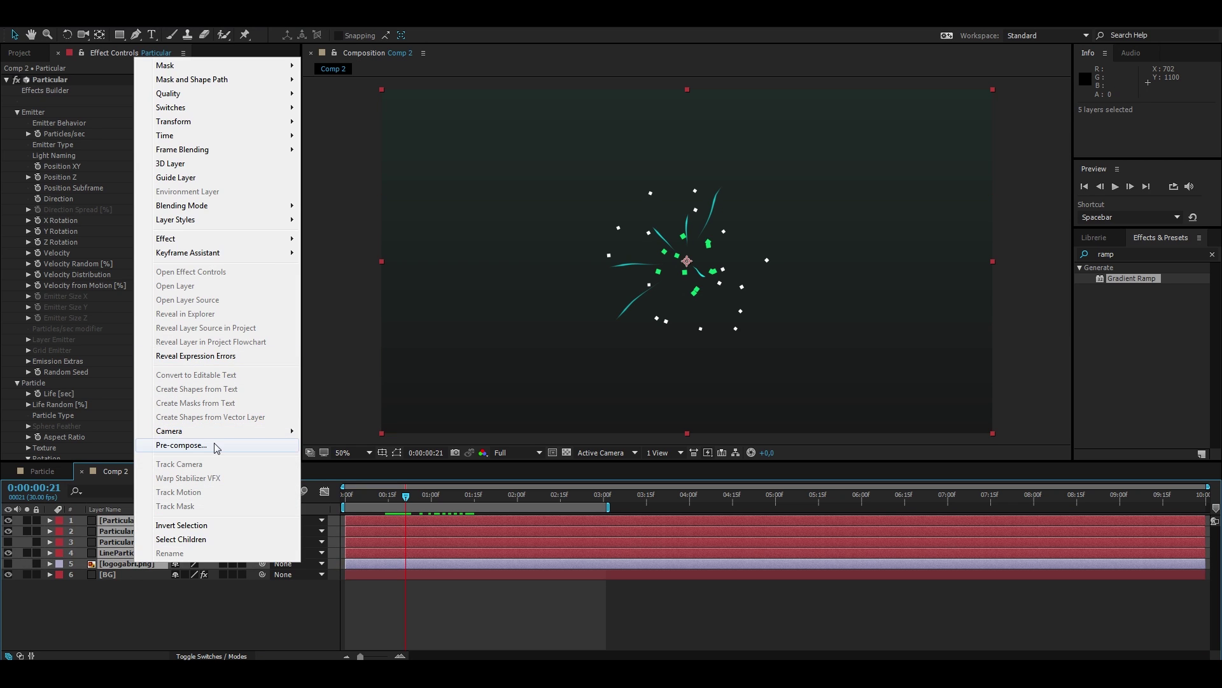
{"action": "left_click", "coordinate": [215, 448]}
{"action": "left_click", "coordinate": [180, 176]}
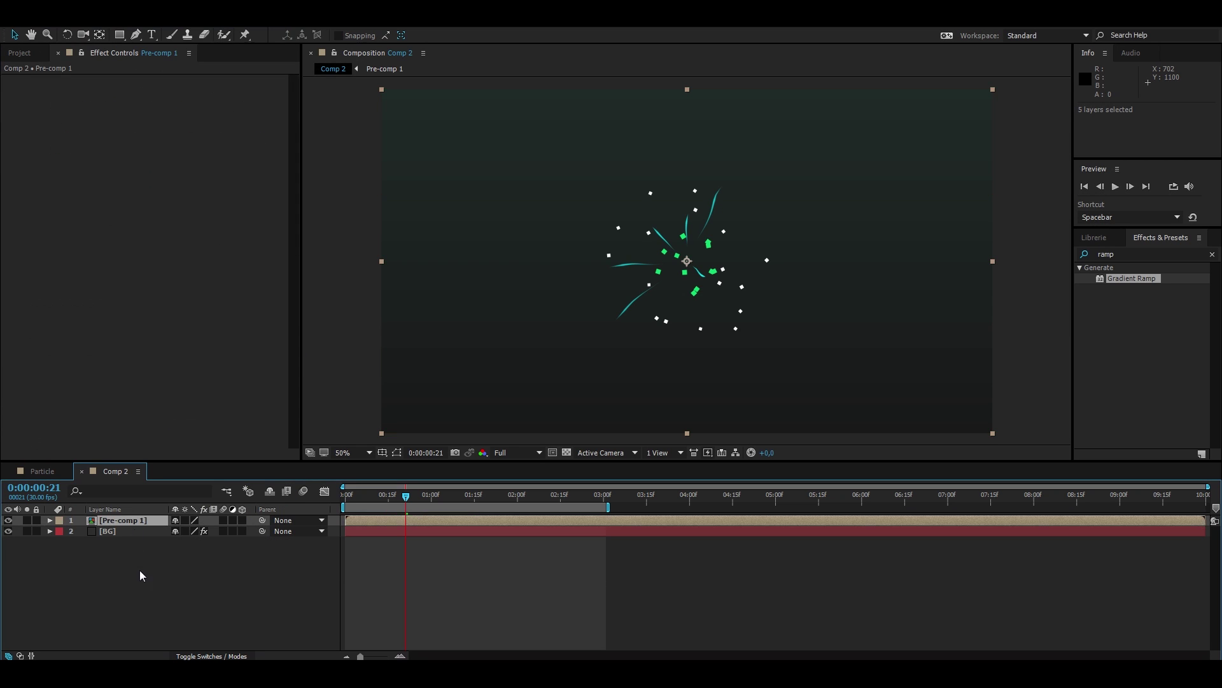
Apply the Drop Shadow effect to the particle pre-comp layer.
{"action": "left_click", "coordinate": [1119, 255]}
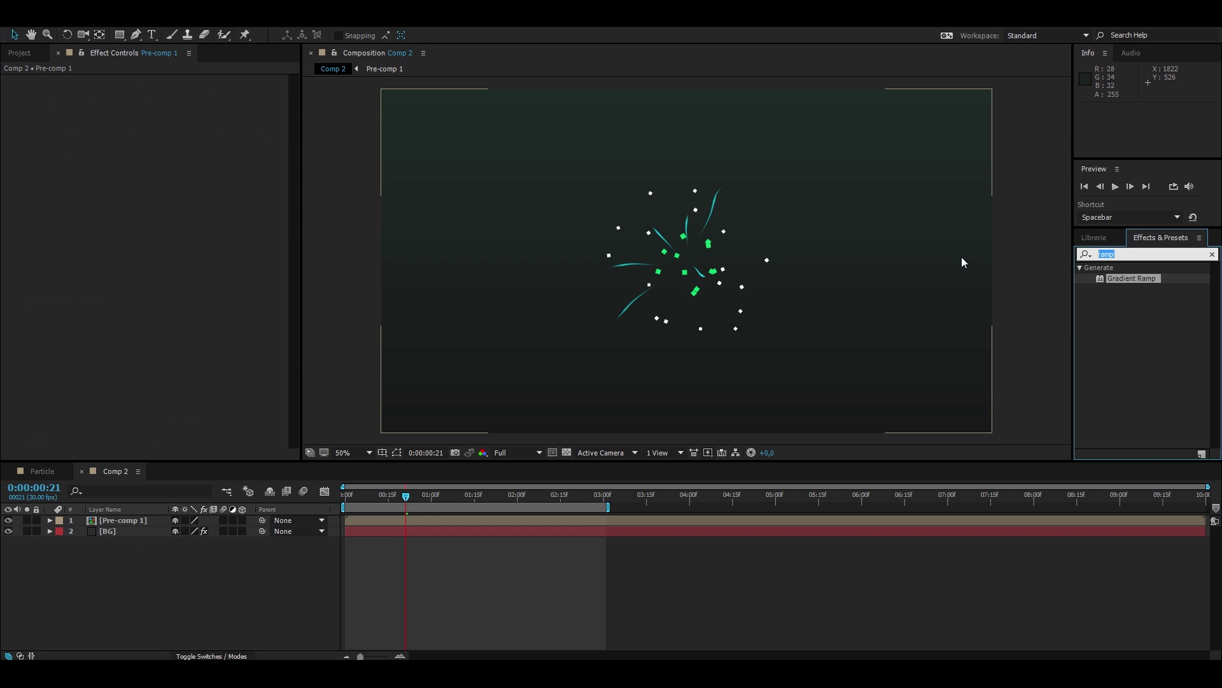
{"action": "type", "text": "shad"}
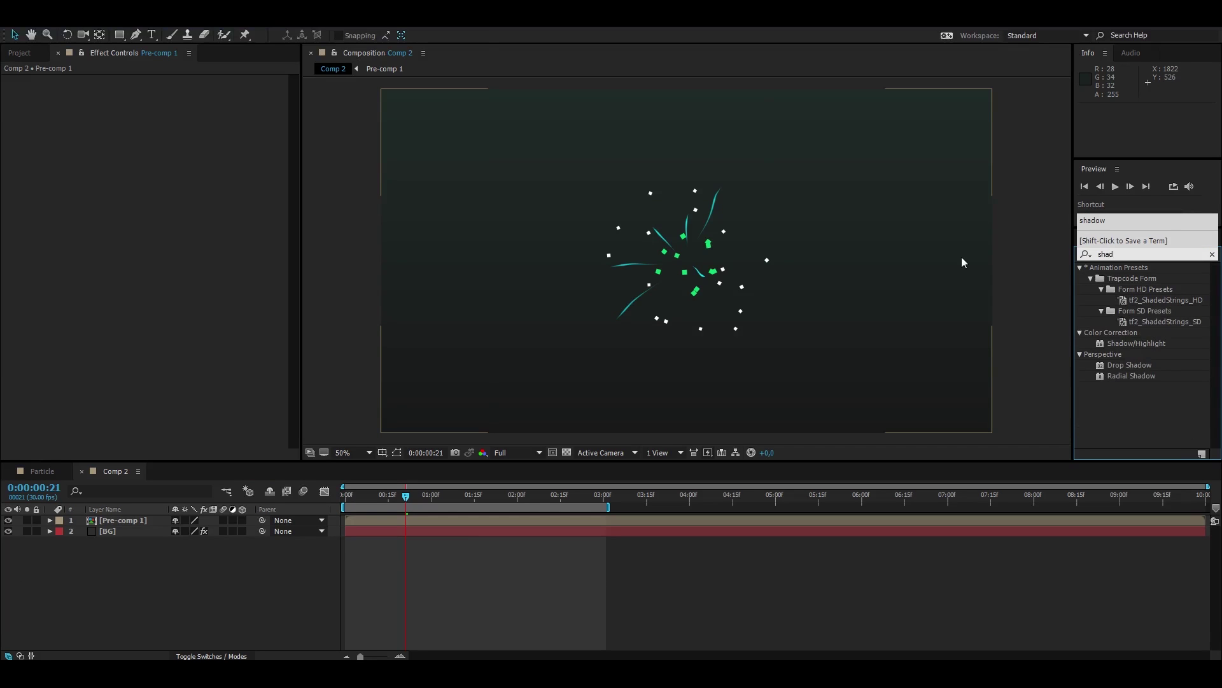
{"action": "left_click_drag", "start_coordinate": [1136, 366], "coordinate": [124, 522]}
{"action": "scroll", "coordinate": [612, 333], "scroll_direction": "up", "scroll_amount": 1}
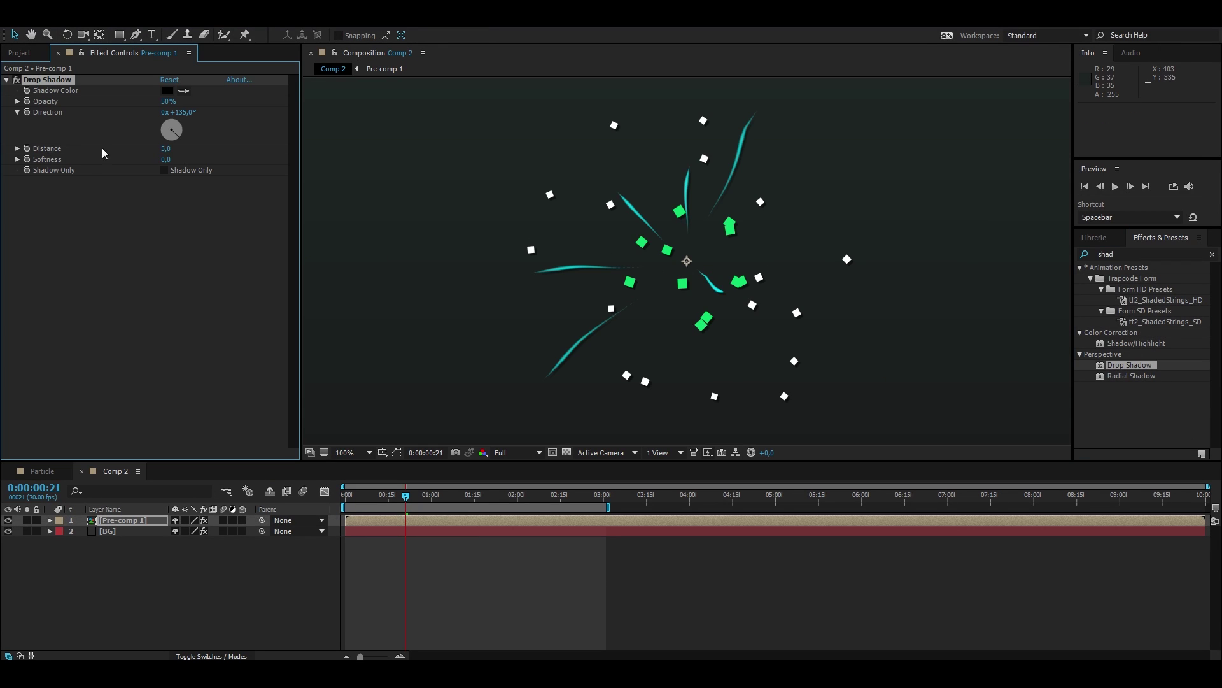
Set the pre-comp's Drop Shadow Distance to 15 and Softness to 3.
{"action": "left_click", "coordinate": [168, 150]}
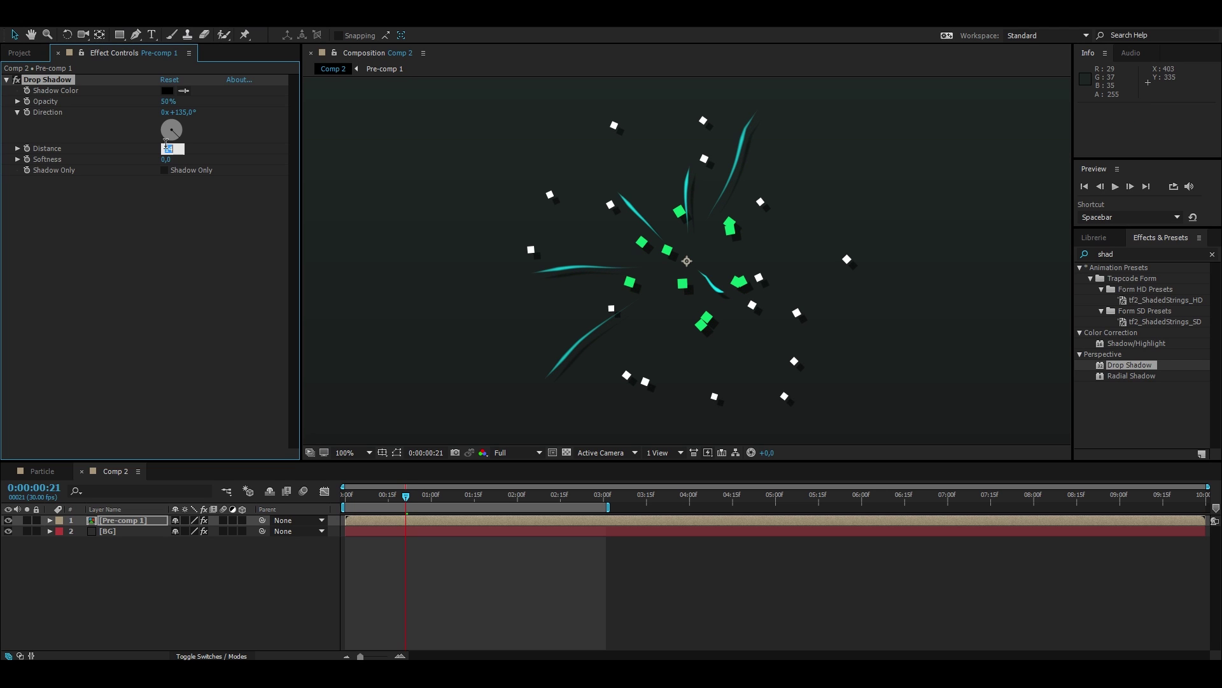
{"action": "key", "text": "Return"}
{"action": "left_click", "coordinate": [167, 159]}
{"action": "key", "text": "Return"}
{"action": "scroll", "coordinate": [701, 286], "scroll_direction": "down", "scroll_amount": 1}
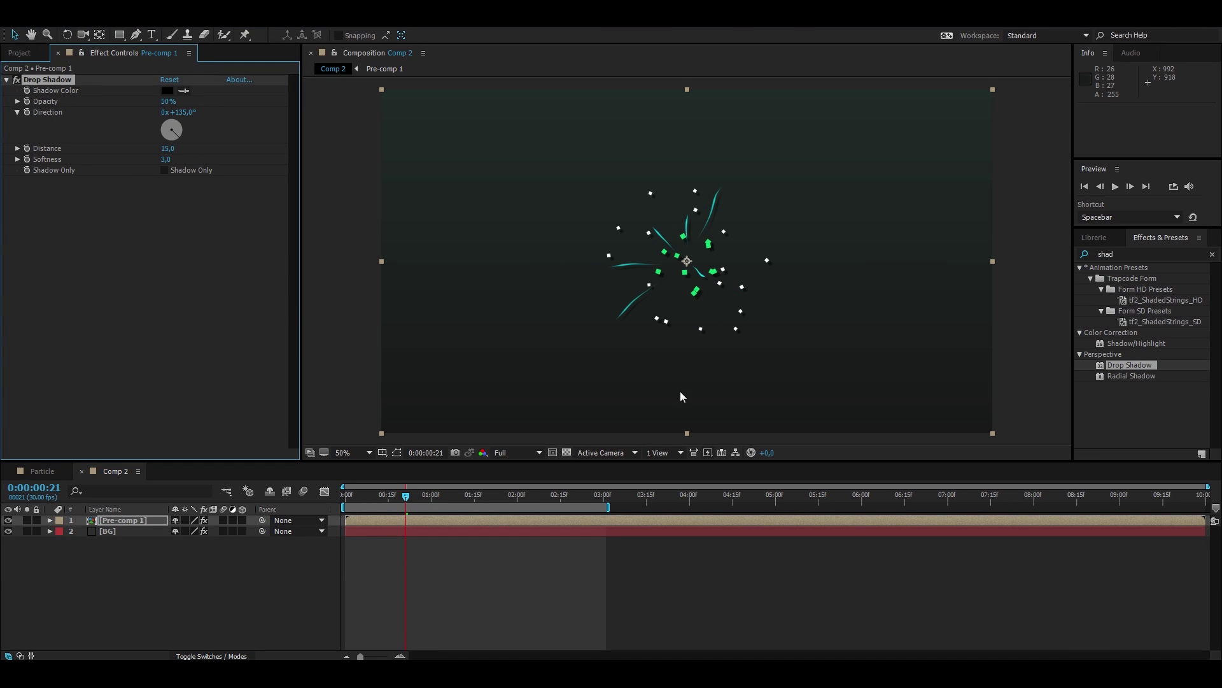
Scrub to 0:00:00:27 and add a new adjustment layer above the pre-comp.
{"action": "mouse_move", "coordinate": [407, 496]}
{"action": "left_mouse_down"}
{"action": "mouse_move", "coordinate": [335, 506]}
{"action": "mouse_move", "coordinate": [467, 507]}
{"action": "mouse_move", "coordinate": [423, 507]}
{"action": "left_mouse_up"}
{"action": "left_click", "coordinate": [327, 540]}
{"action": "right_click", "coordinate": [123, 563]}
{"action": "mouse_move", "coordinate": [216, 440]}
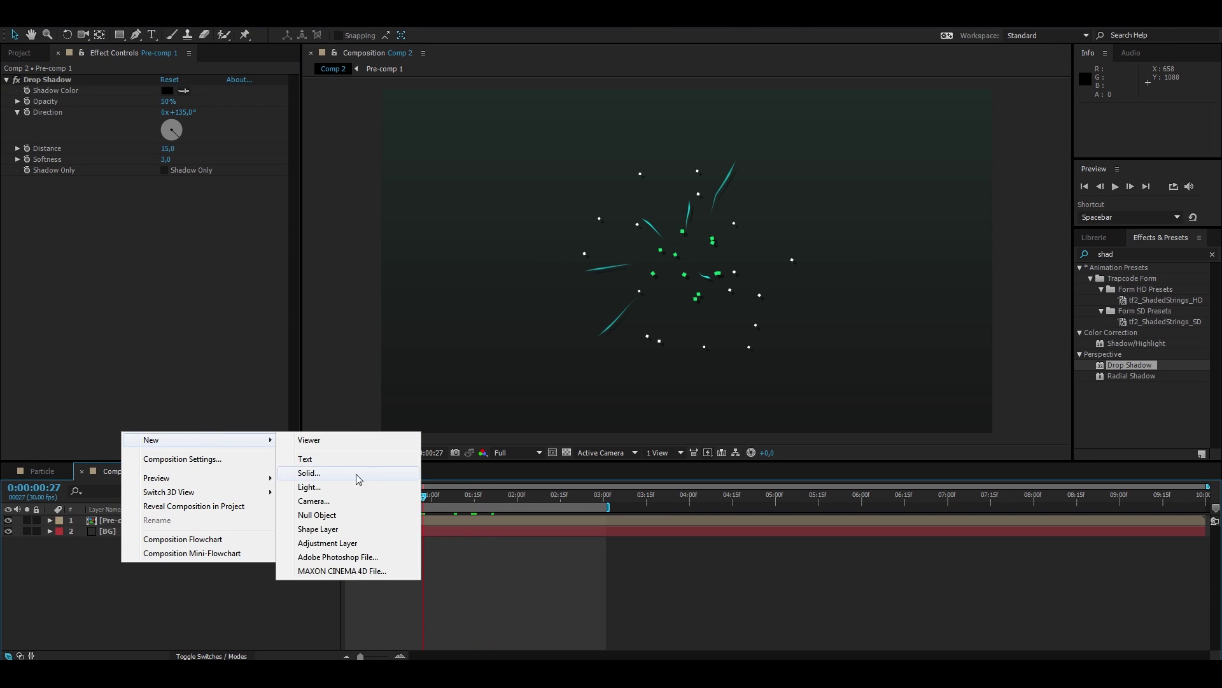
{"action": "left_click", "coordinate": [359, 546]}
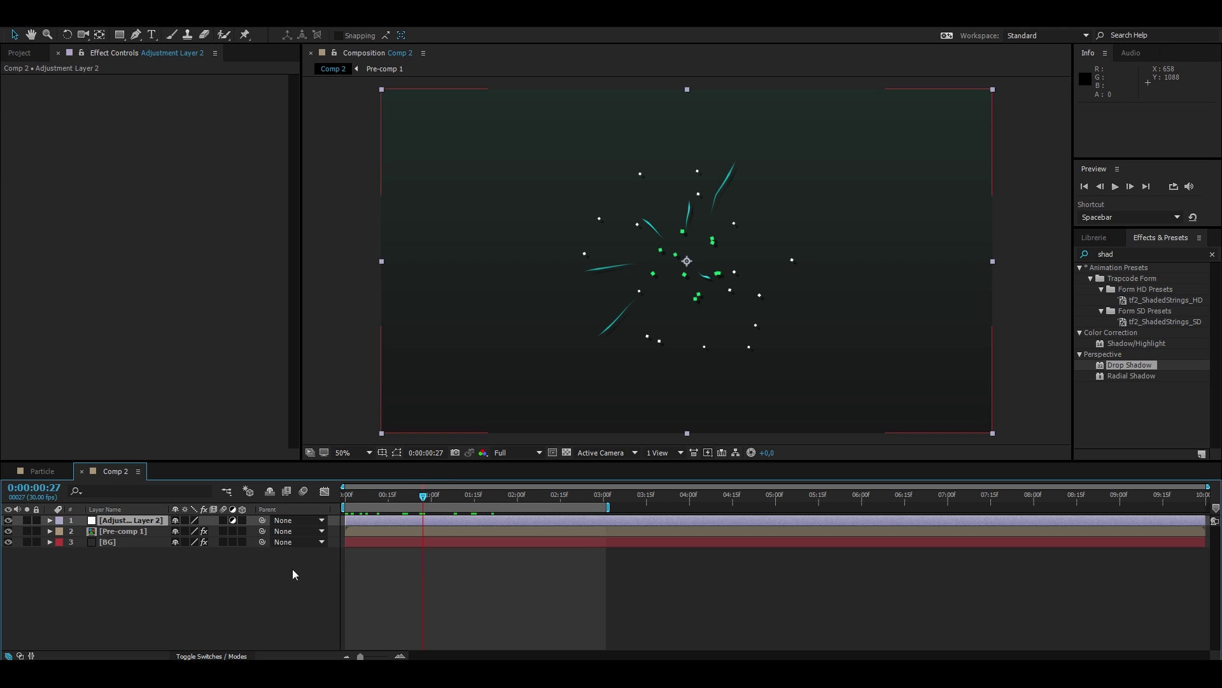
{"action": "left_click", "coordinate": [196, 614]}
Apply the CC Force Motion Blur effect to the new adjustment layer.
{"action": "left_click", "coordinate": [1136, 254]}
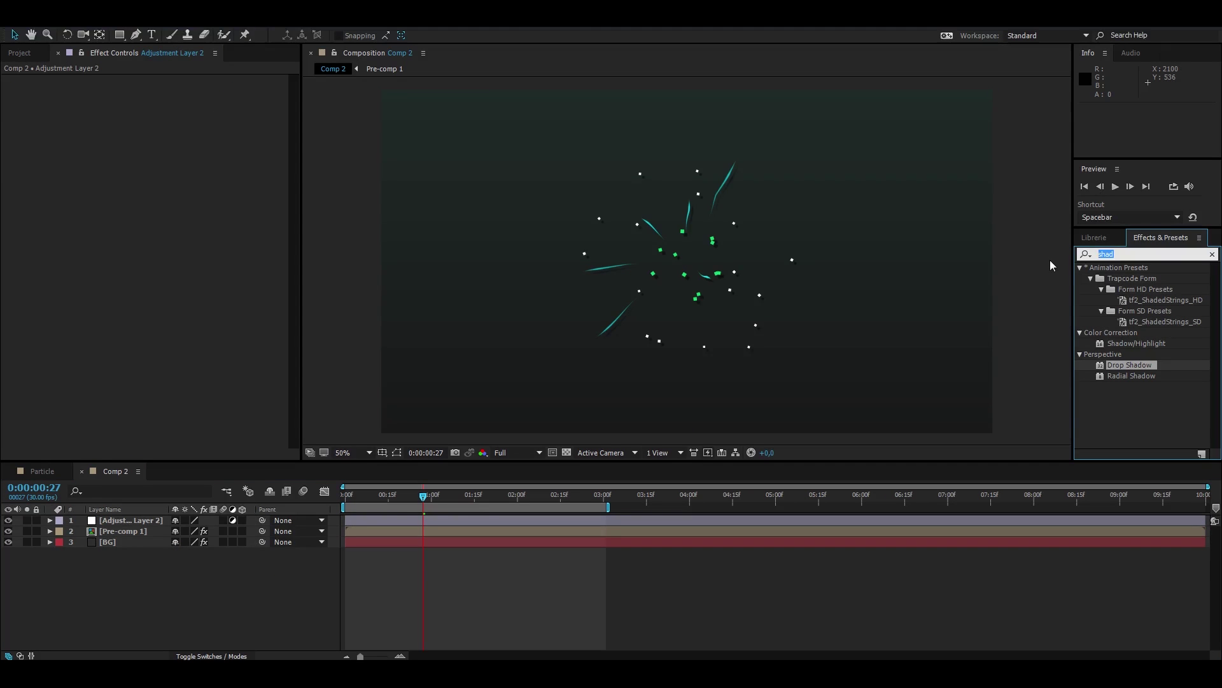
{"action": "type", "text": "cc for"}
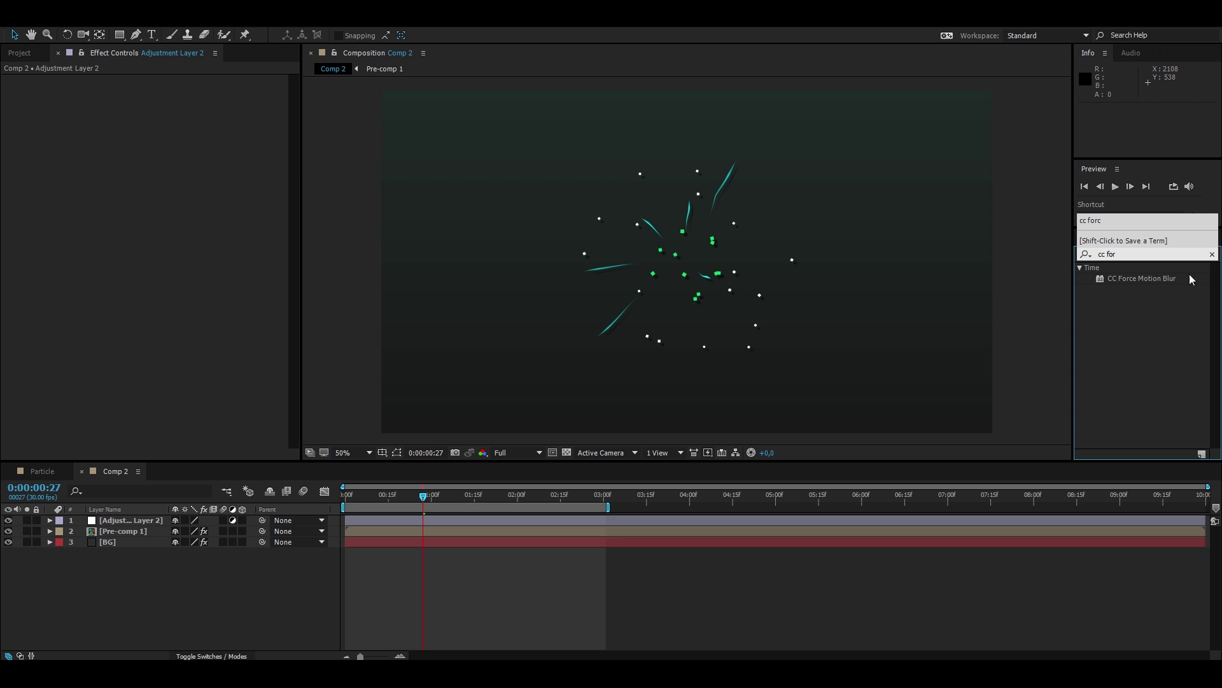
{"action": "left_click_drag", "start_coordinate": [1193, 280], "coordinate": [107, 520]}
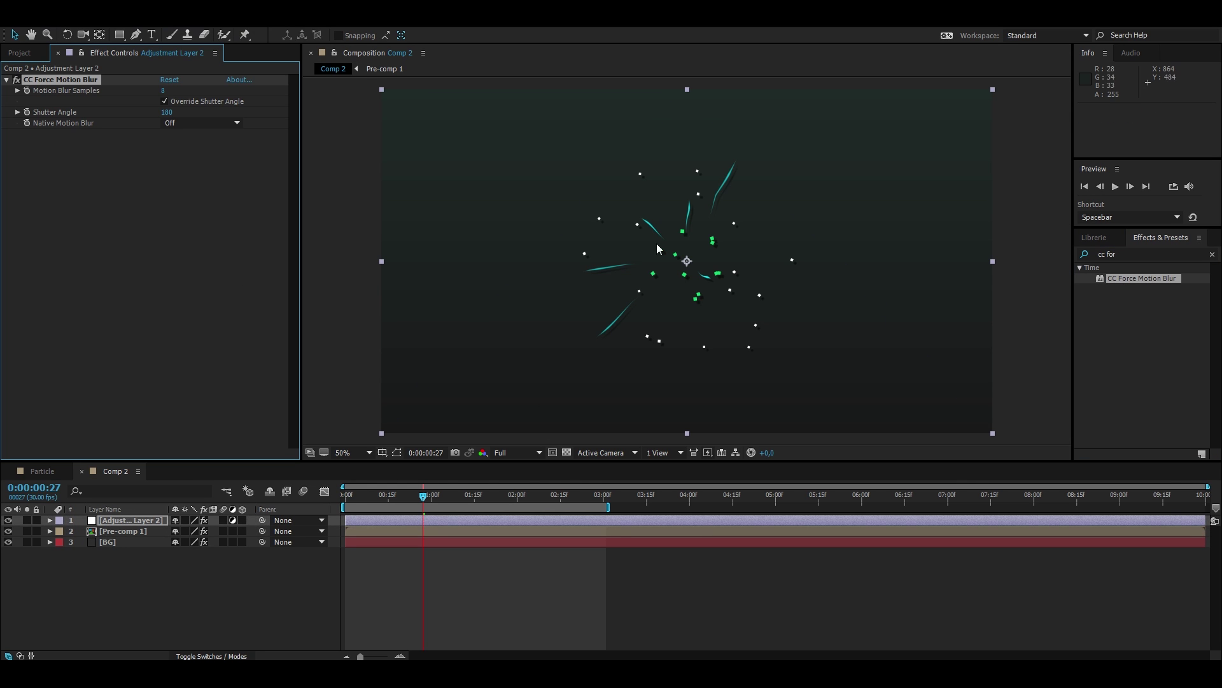
Set the composition preview resolution to Half and play the burst from 0:00:00:00.
{"action": "left_click_drag", "start_coordinate": [423, 495], "coordinate": [361, 499]}
{"action": "left_click", "coordinate": [514, 453]}
{"action": "left_click", "coordinate": [514, 502]}
{"action": "left_click", "coordinate": [345, 498]}
{"action": "left_click", "coordinate": [1115, 187]}
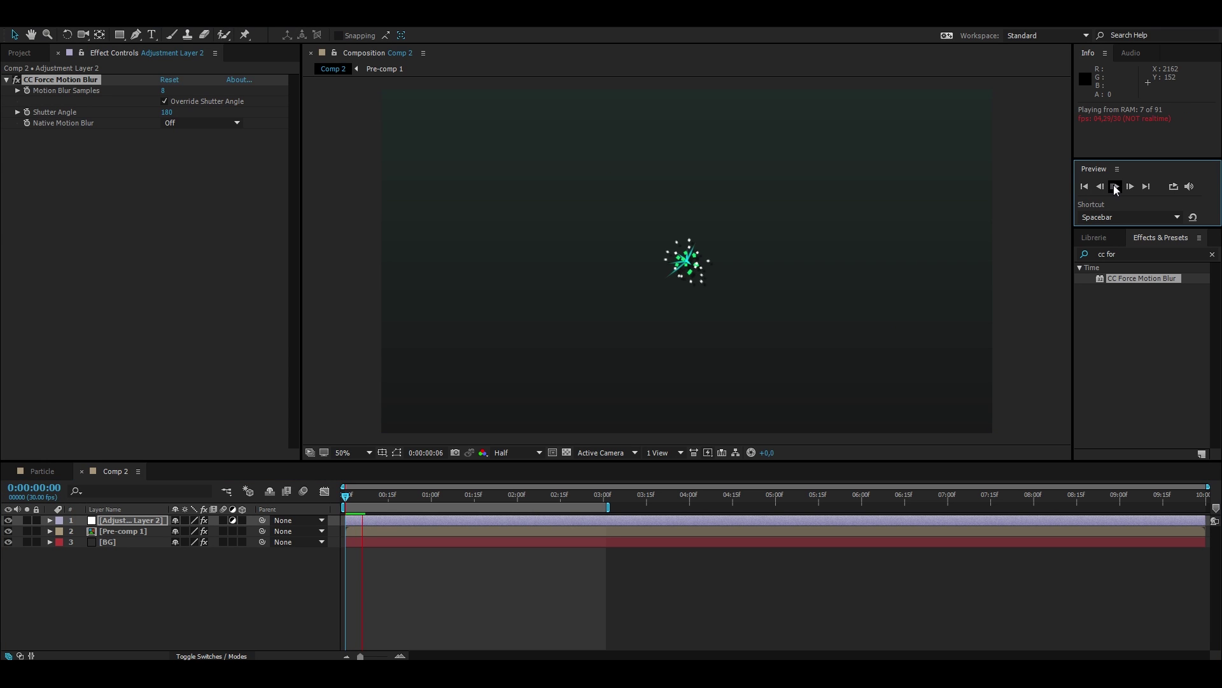